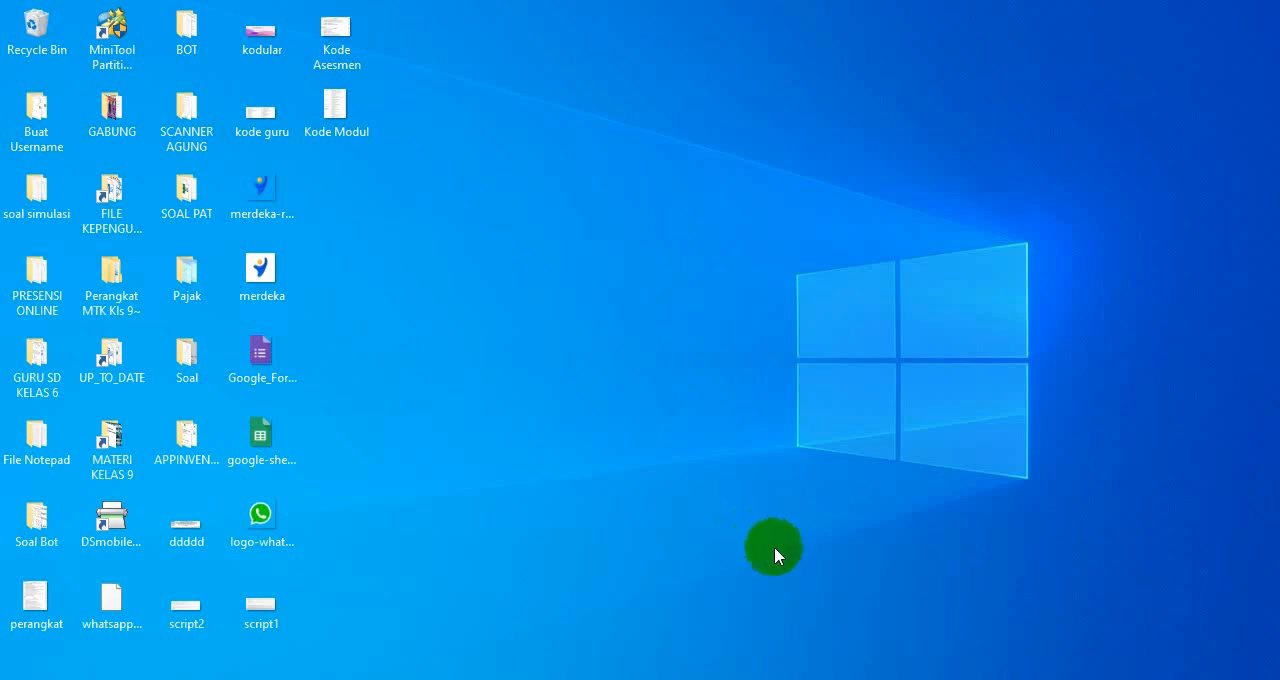
Step: Switch to Chrome, view the responses sheet of REKAP PROGRES IKM and return to the form editor
mouse_move(800, 678)
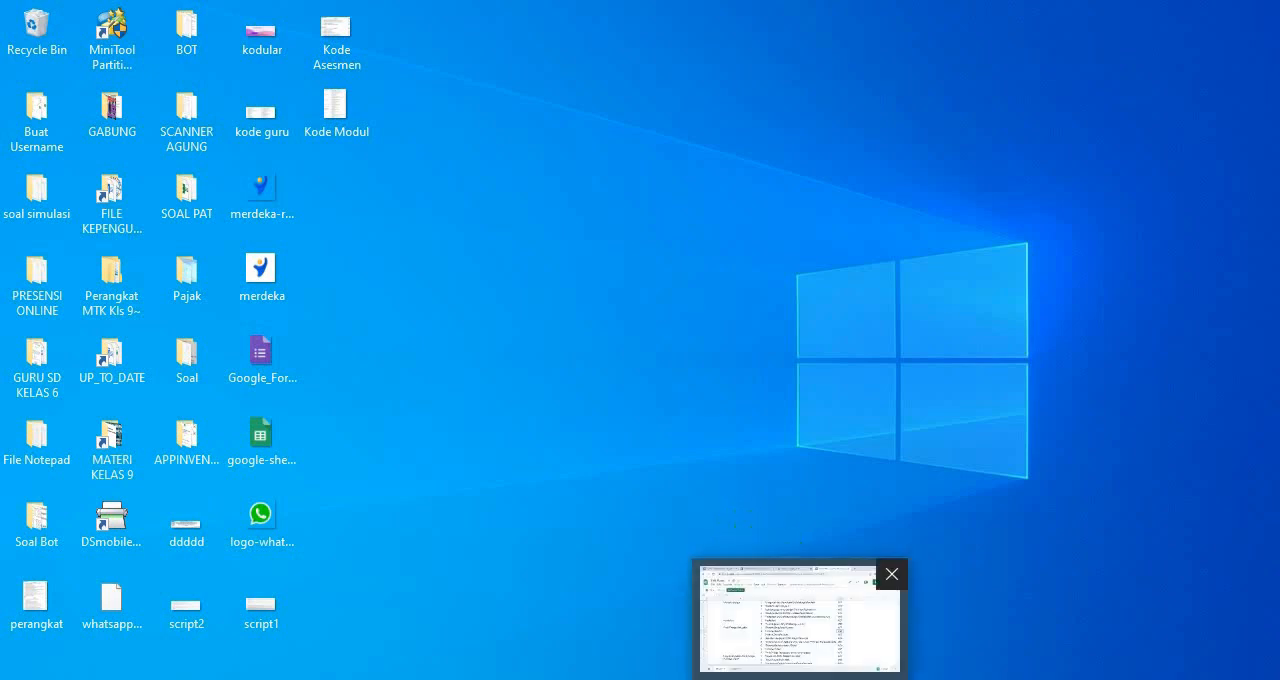
left_click(800, 622)
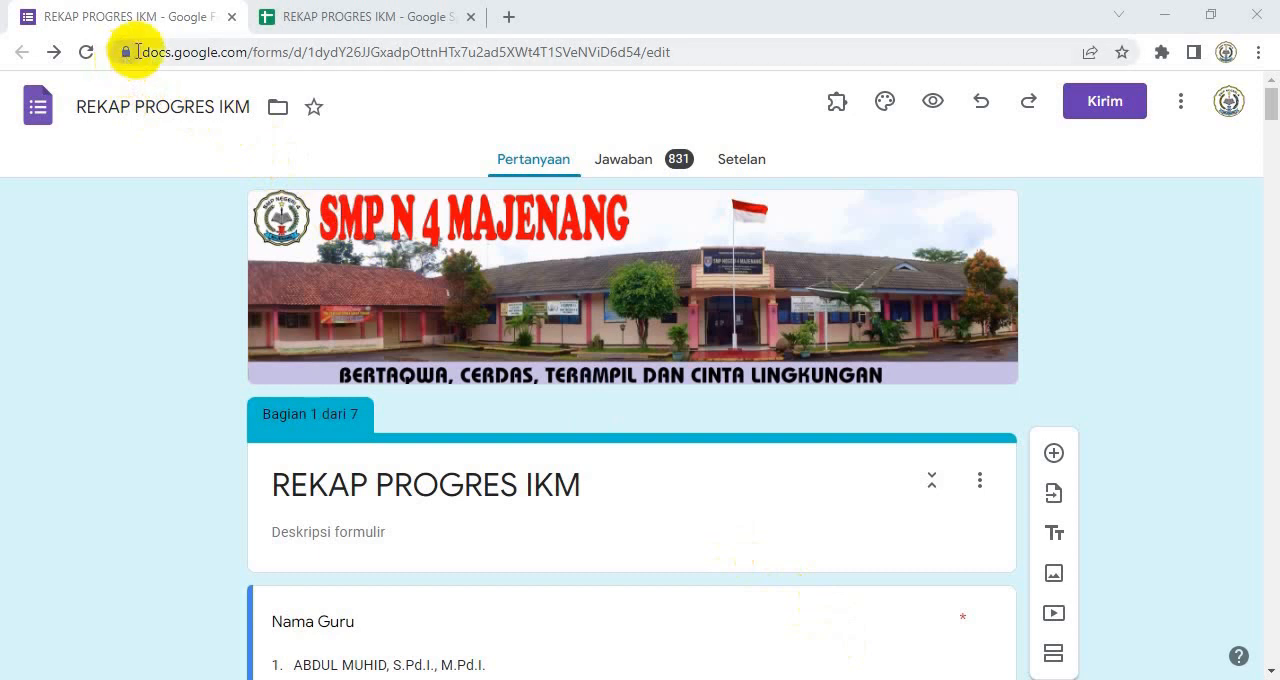
left_click(322, 14)
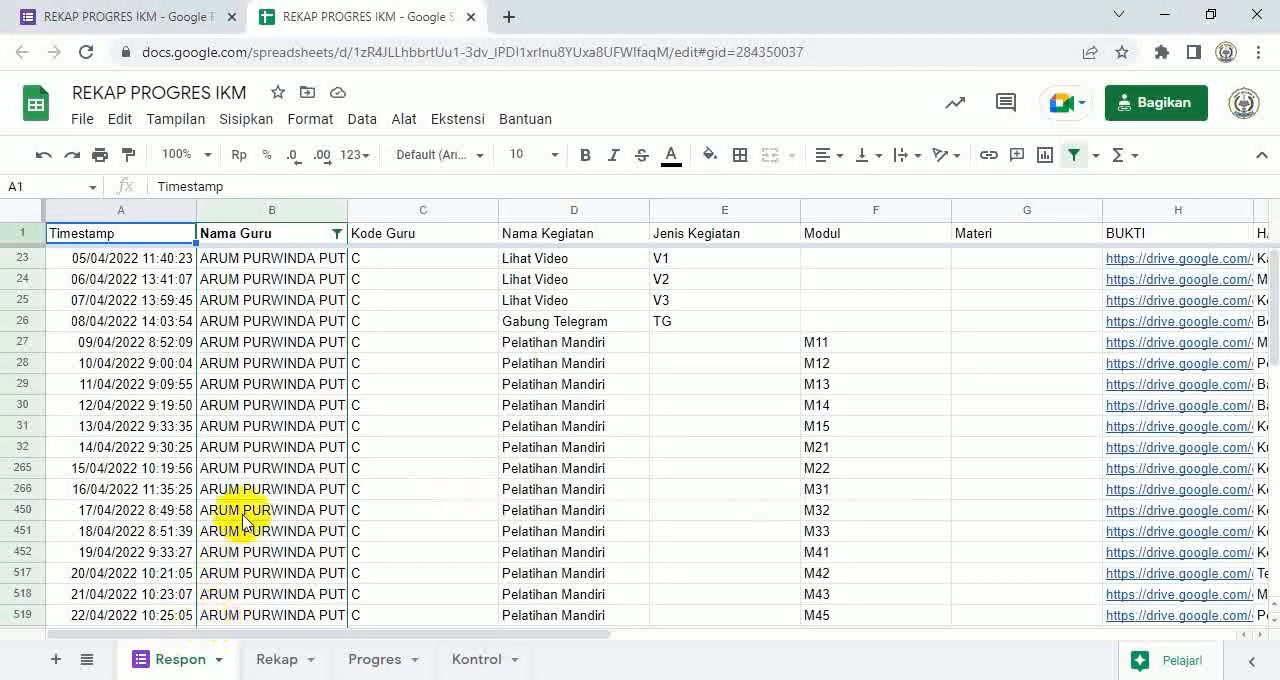
left_click(145, 17)
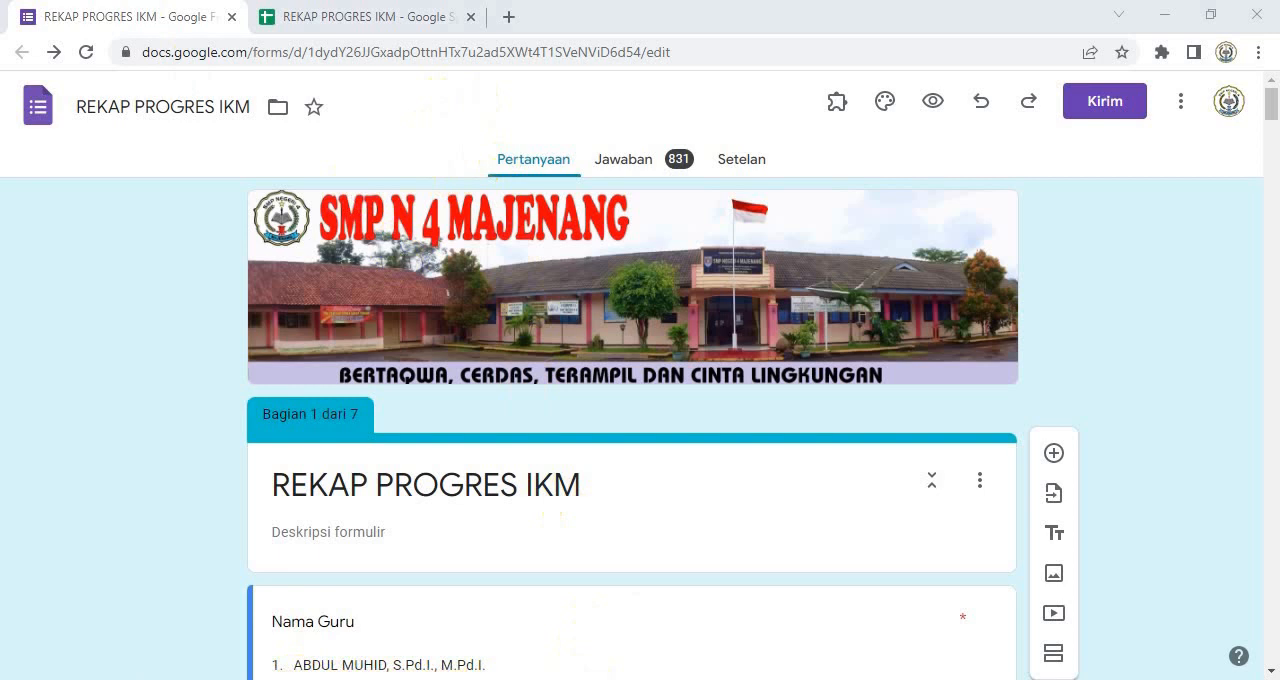
Step: Copy the Google Drive folder link from the Notepad note and open it in a new browser tab
left_click(511, 668)
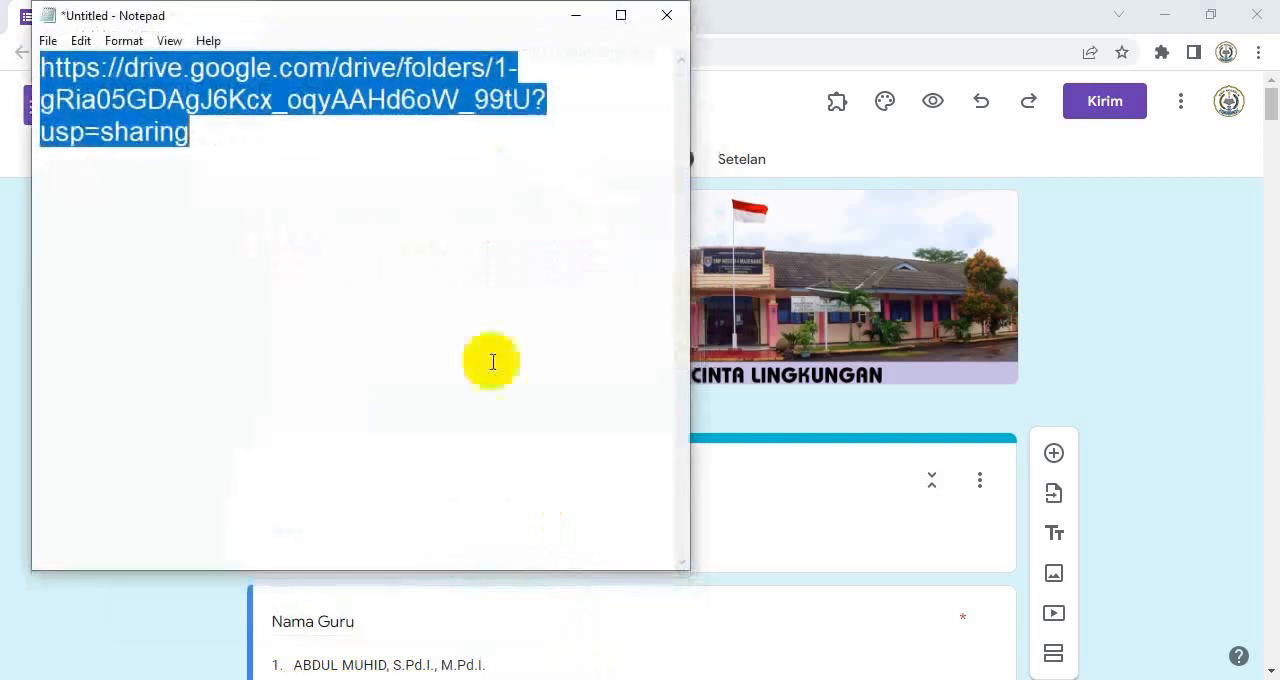
right_click(170, 116)
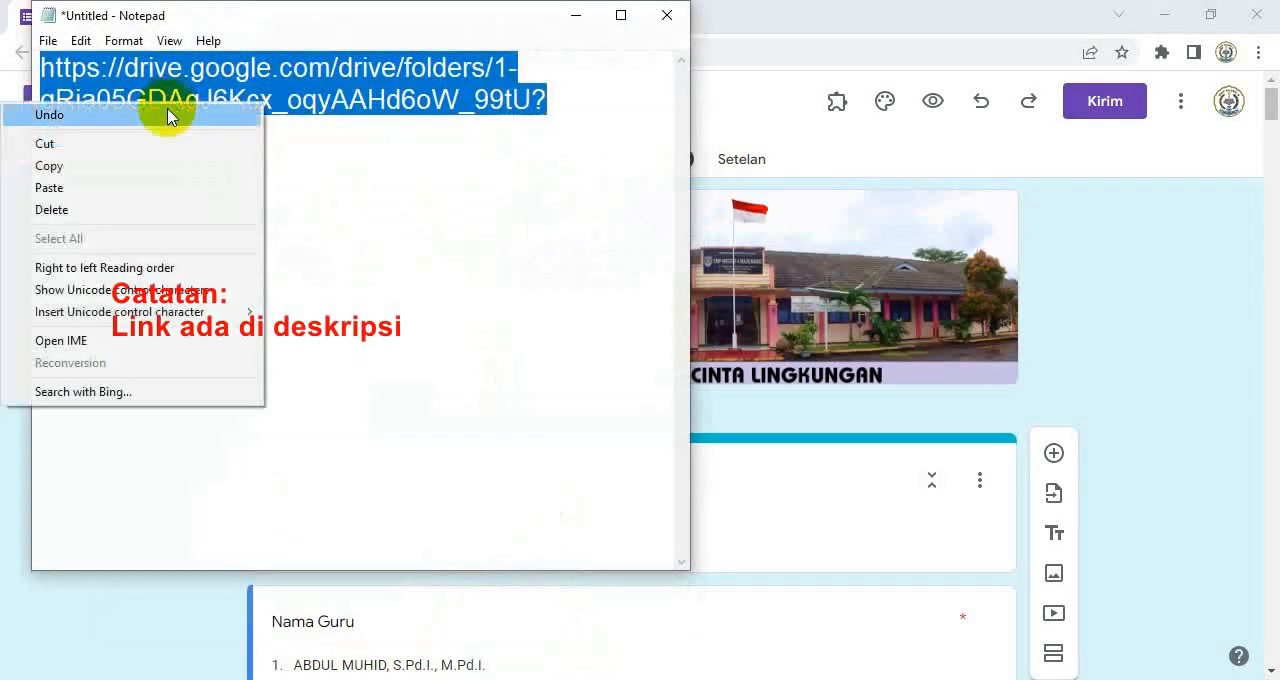
left_click(112, 166)
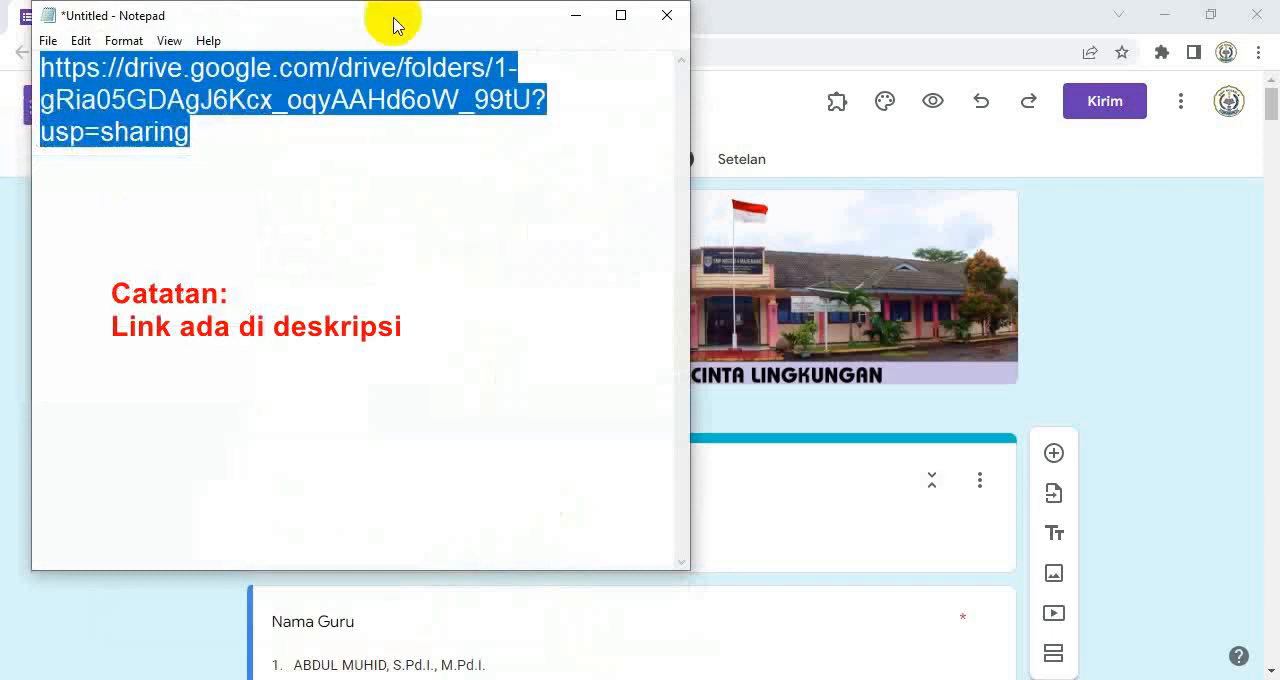
left_click(750, 30)
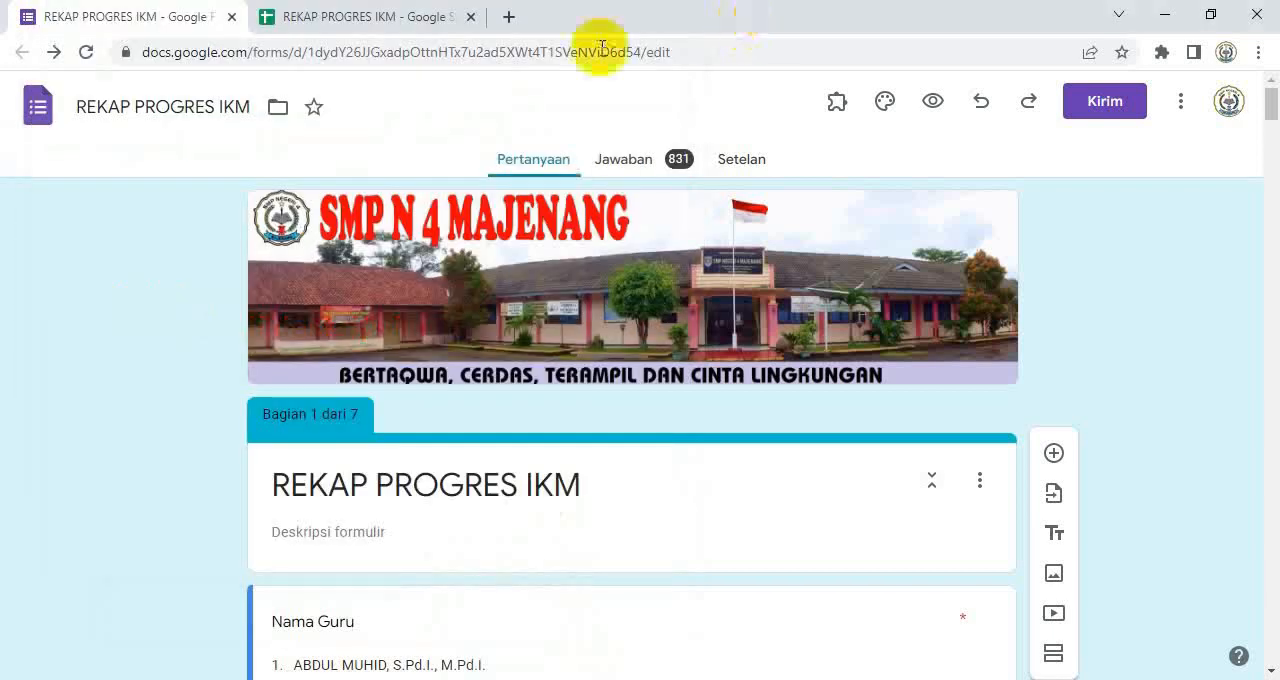
left_click(512, 20)
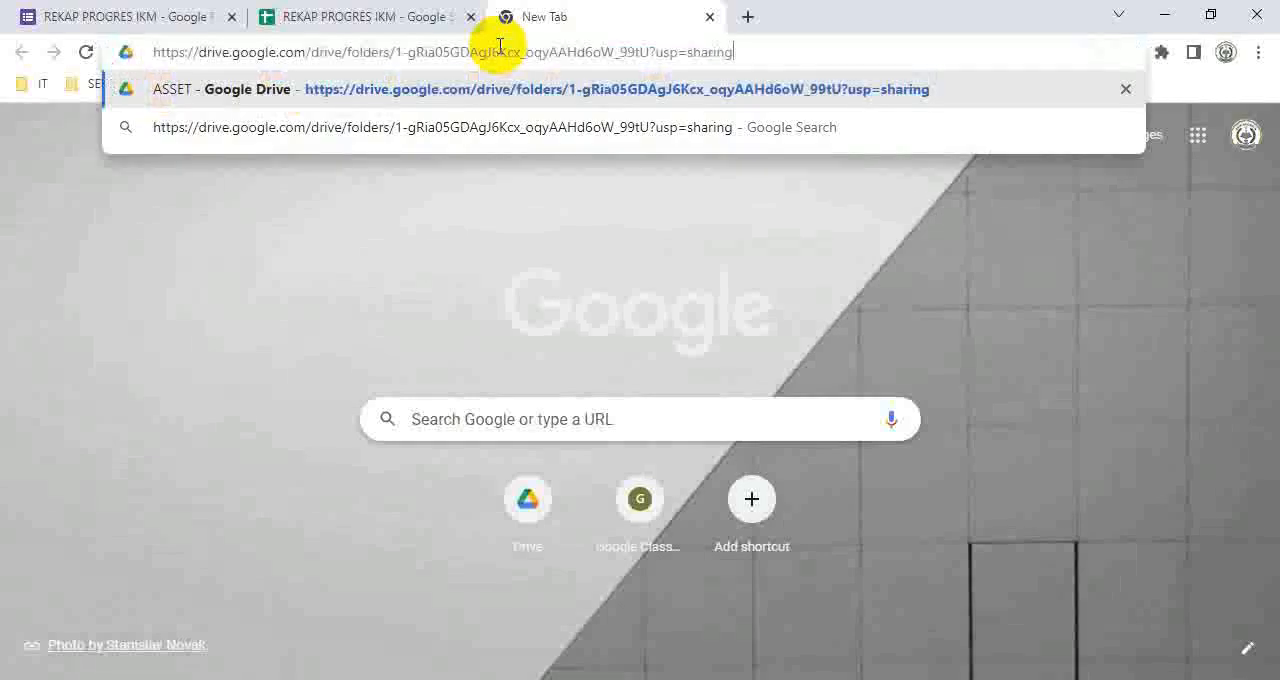
key("Return")
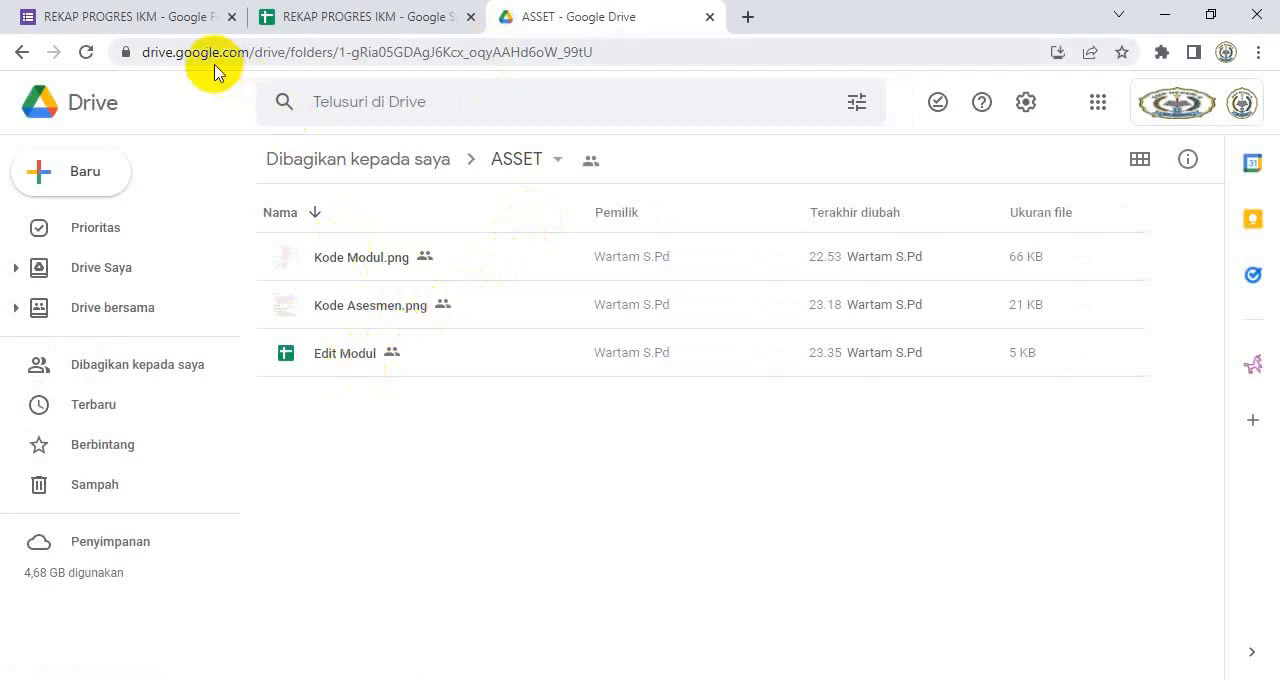
Step: Review the REKAP PROGRES IKM form from the teacher name question down to the Pelatihan Mandiri module table
left_click(122, 22)
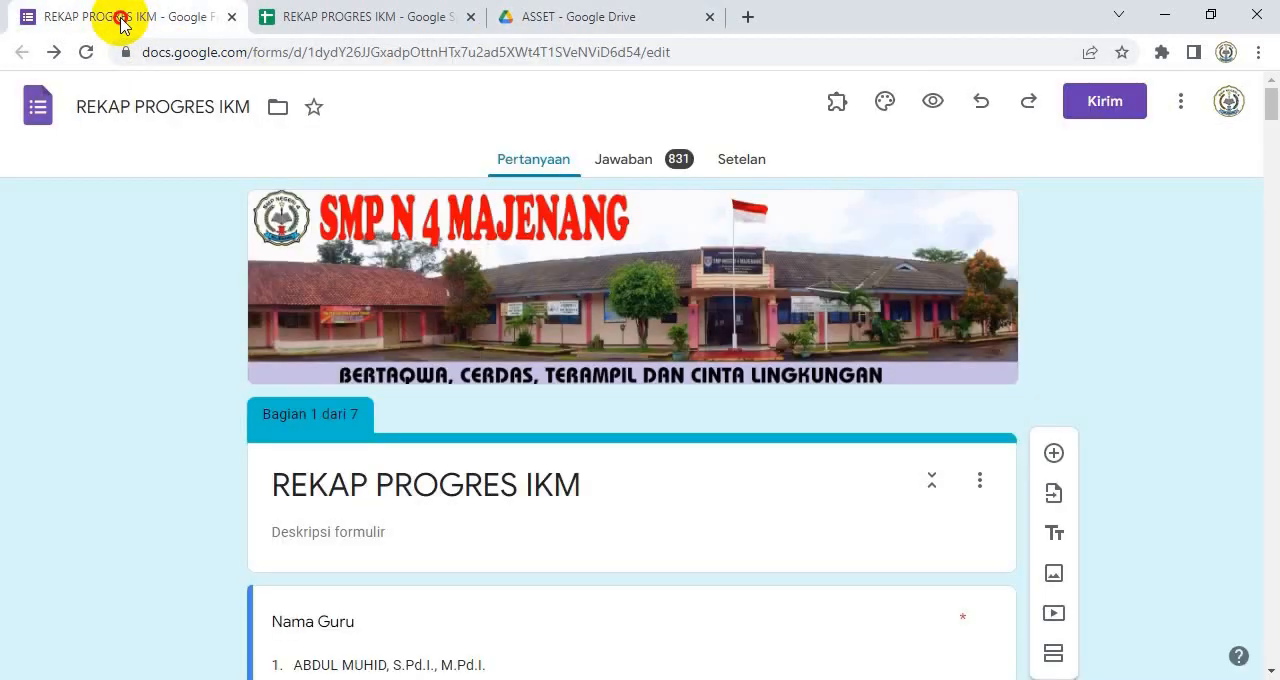
scroll(434, 505, "down", 7)
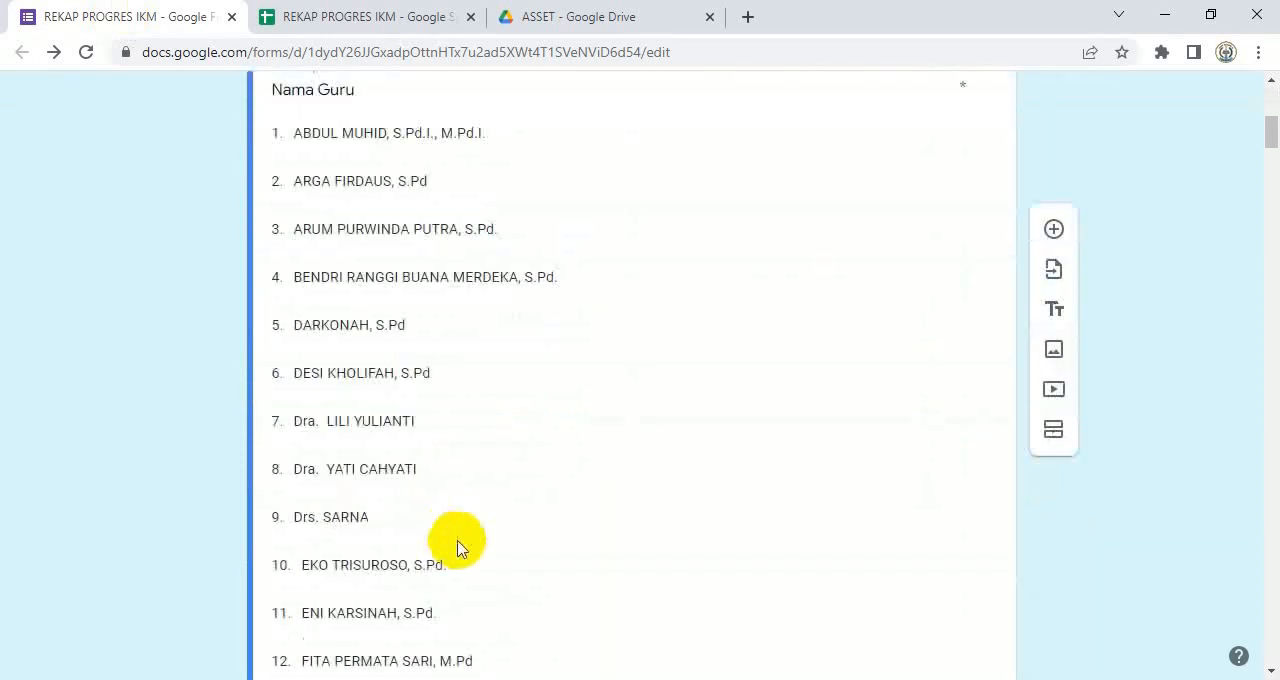
scroll(568, 592, "down", 10)
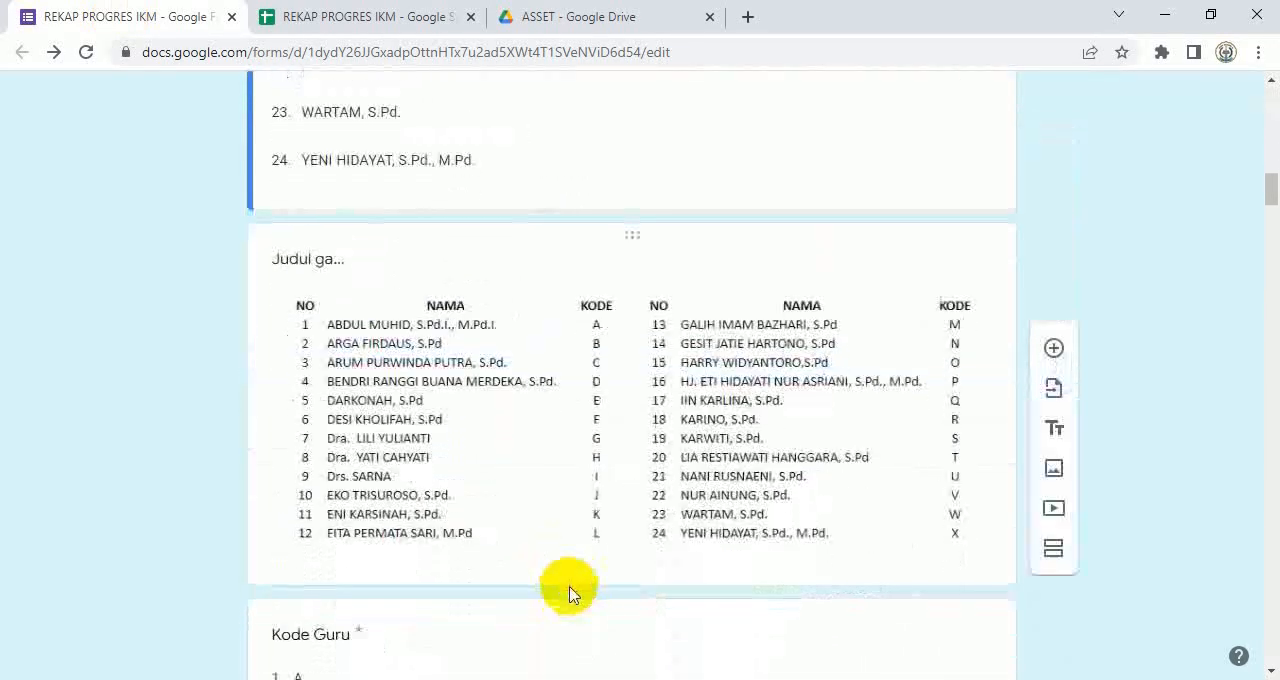
scroll(568, 592, "down", 9)
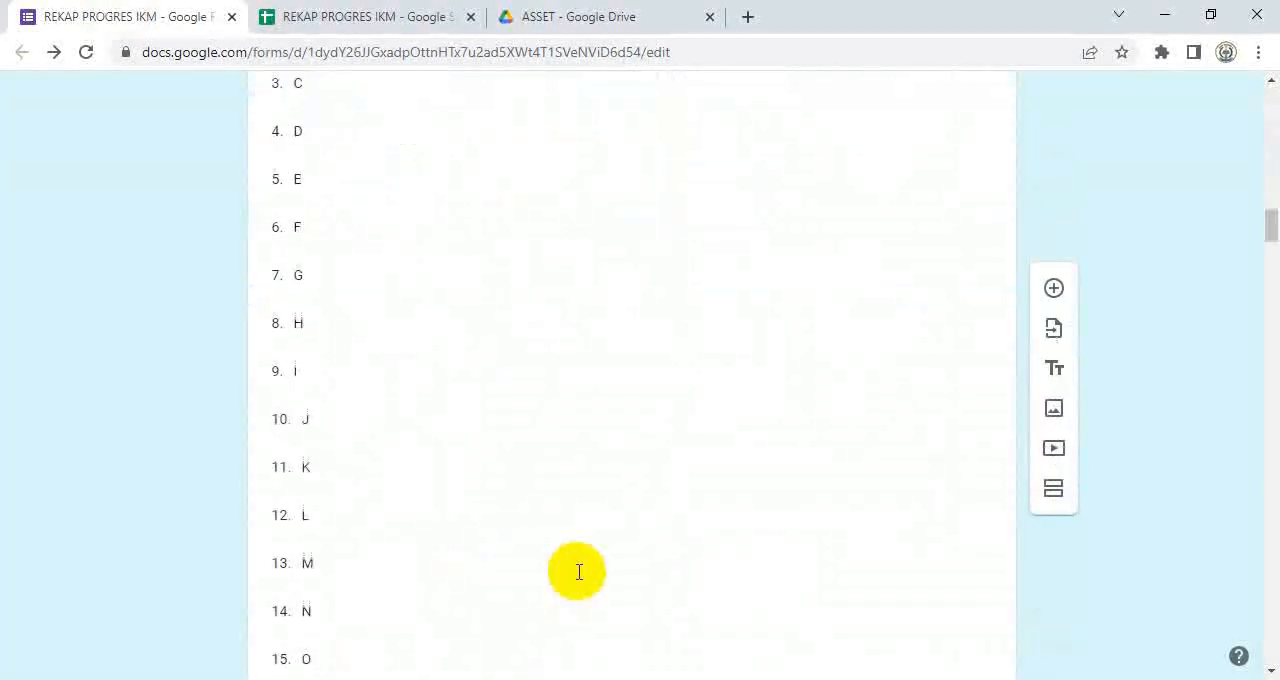
scroll(576, 576, "down", 10)
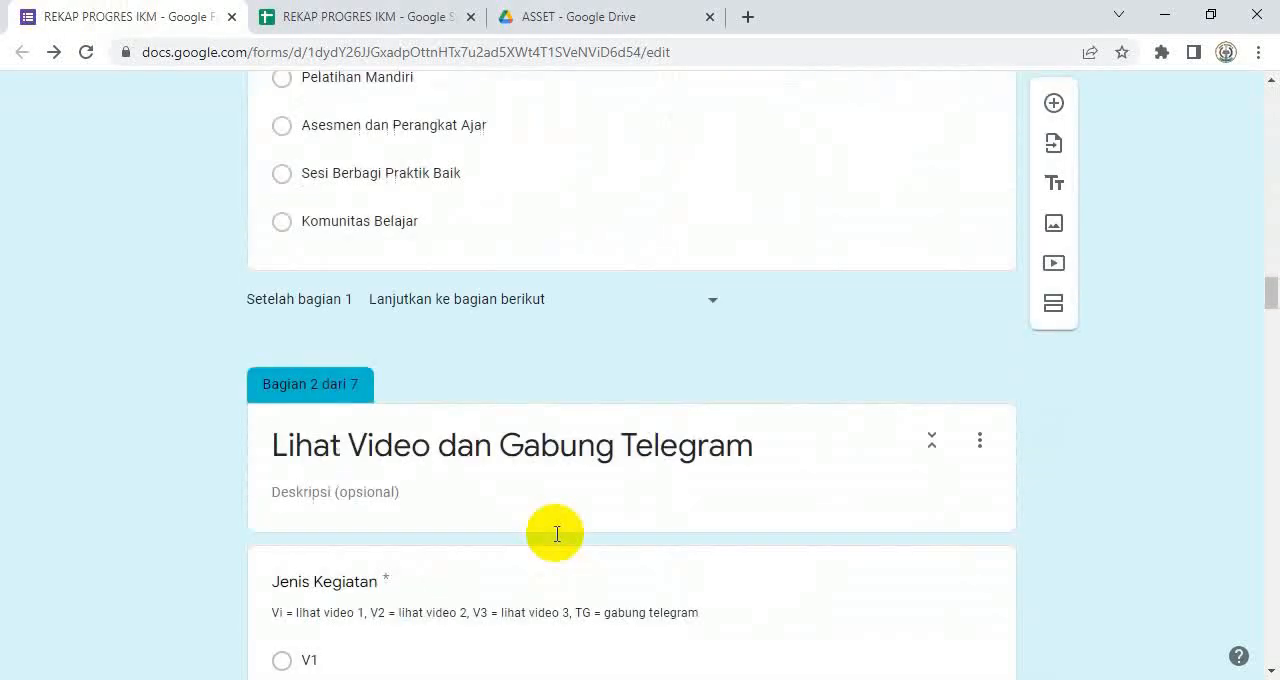
scroll(557, 534, "down", 10)
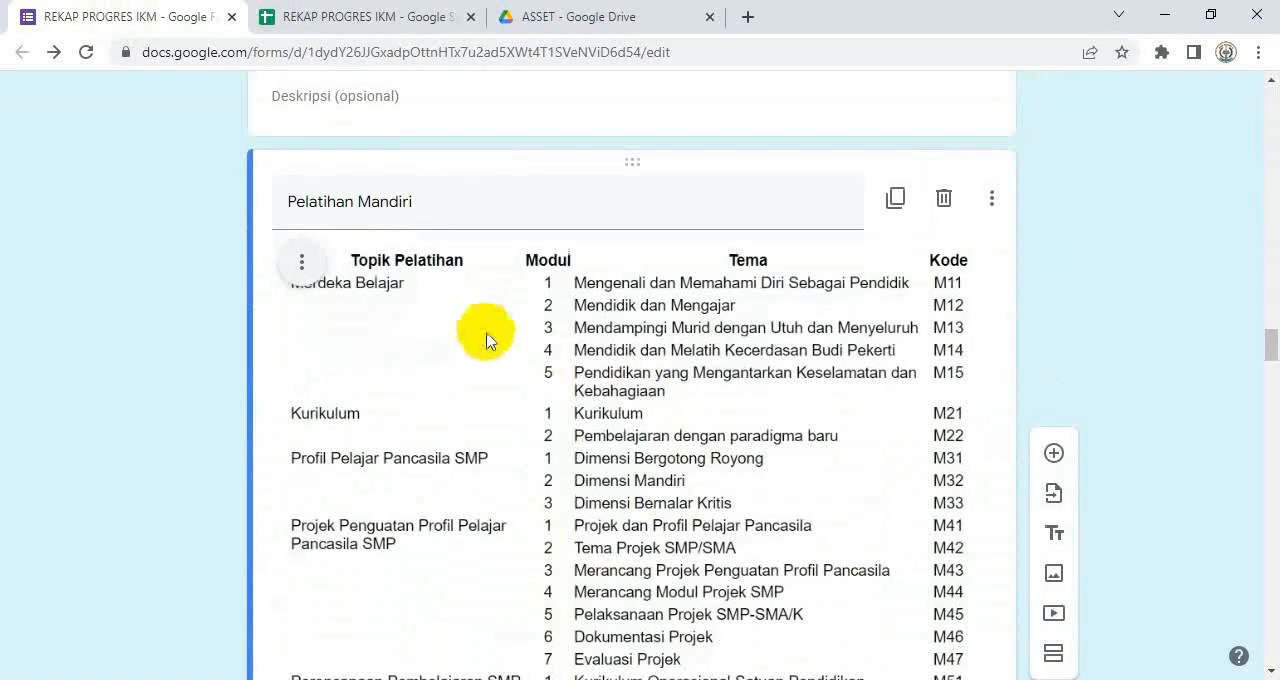
scroll(540, 370, "down", 1)
Step: Preview Kode Modul.png in the ASSET Drive folder, close it and open the Edit Modul spreadsheet
left_click(553, 24)
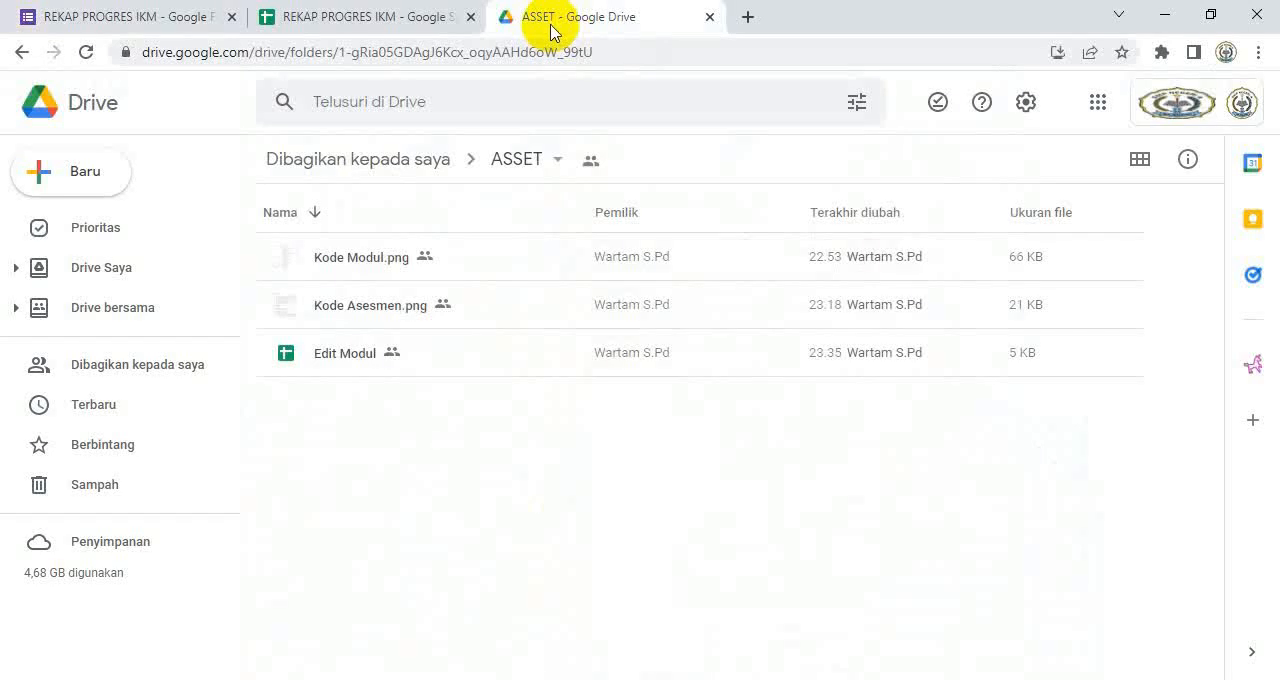
double_click(393, 262)
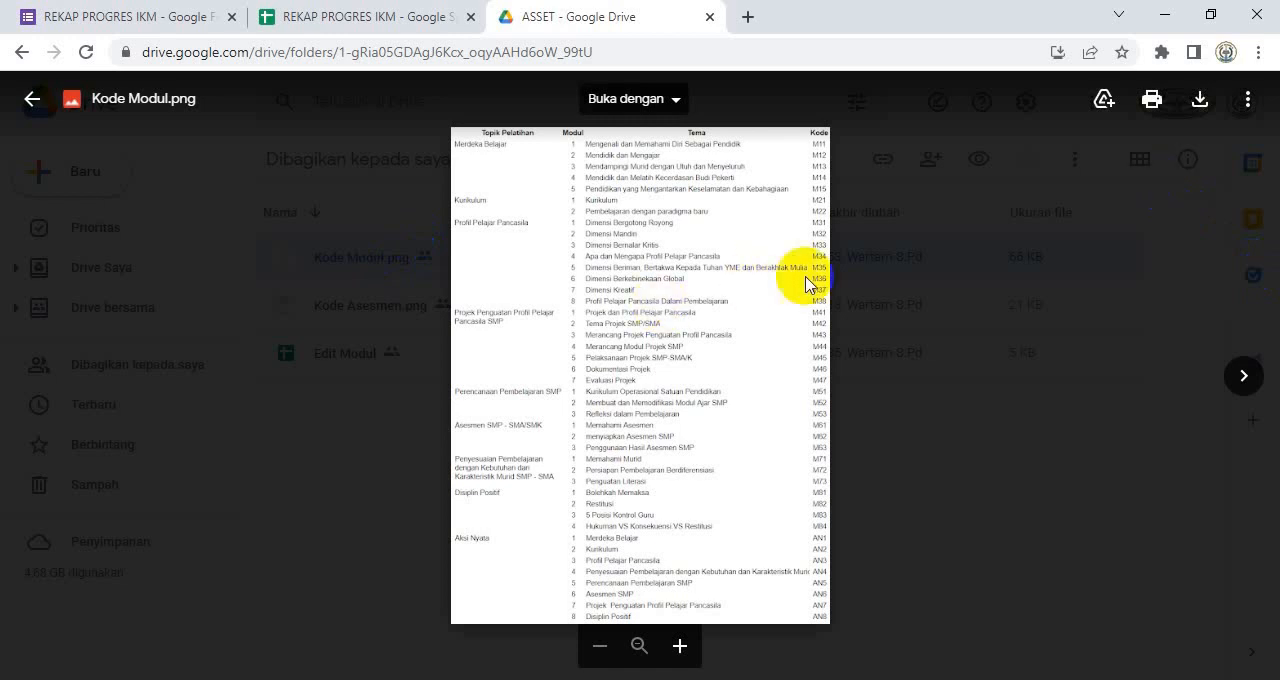
left_click(32, 98)
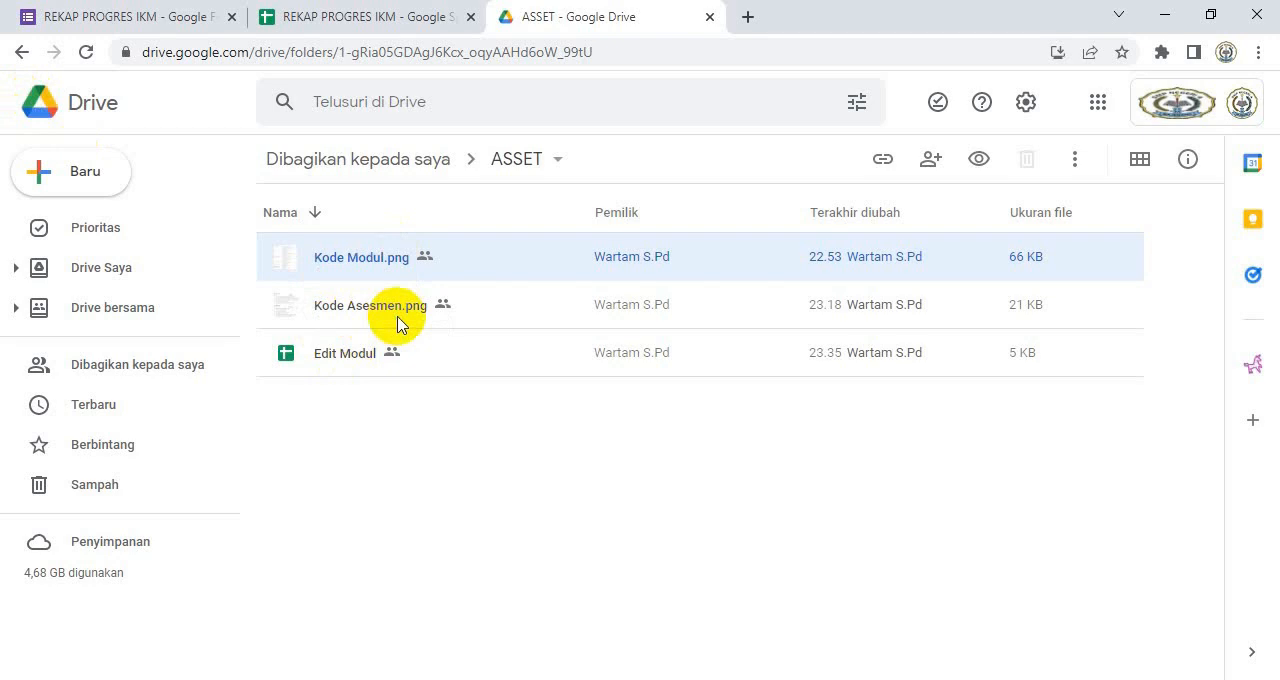
double_click(350, 355)
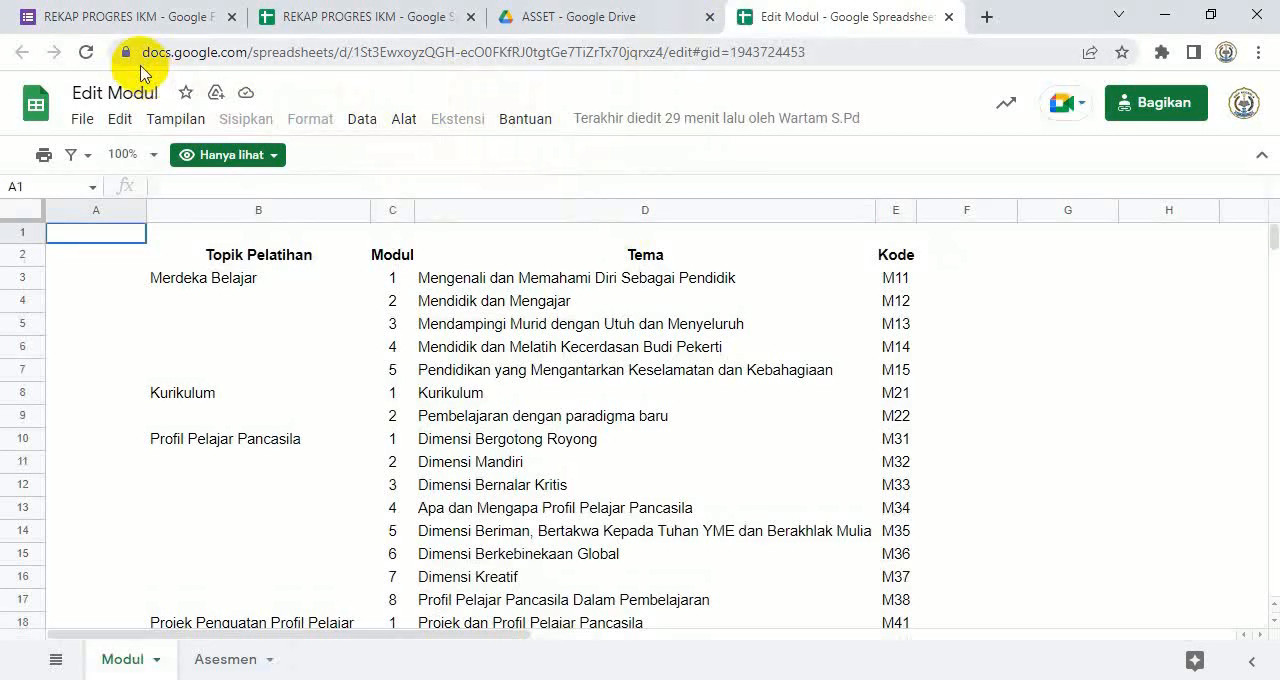
Step: Replace the module code table image under Pelatihan Mandiri in the form with the Kode Modul image from the Desktop
left_click(108, 18)
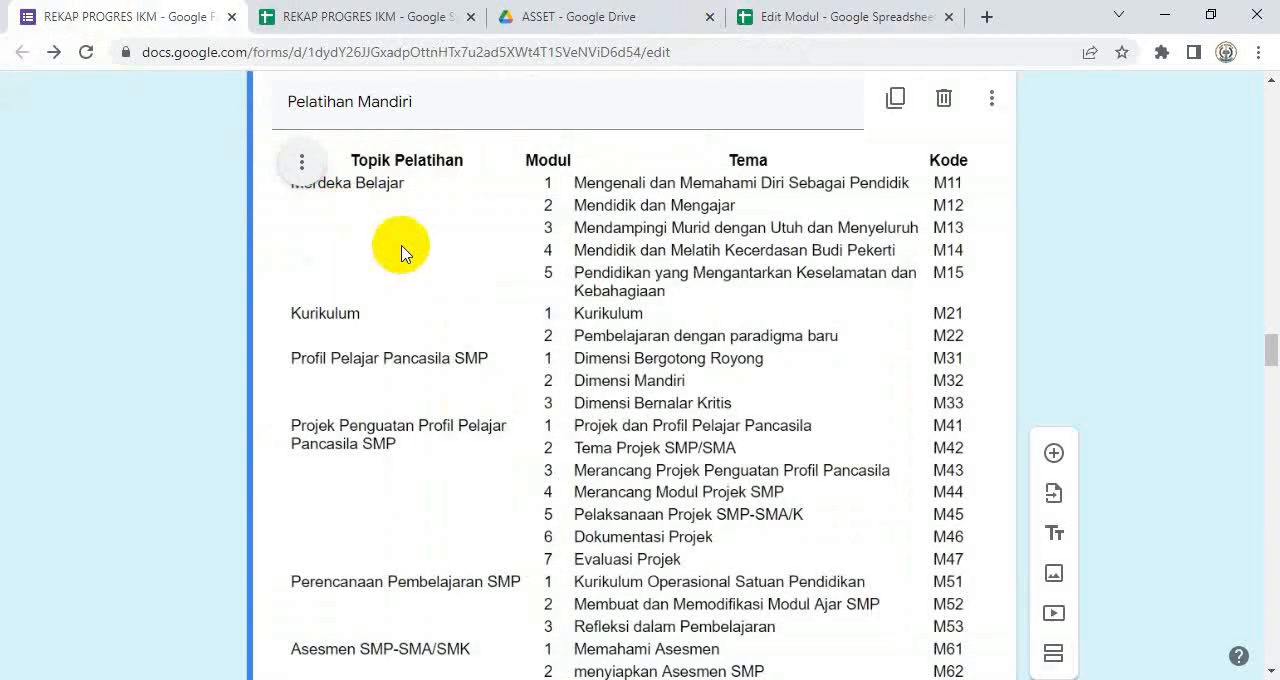
scroll(459, 250, "up", 1)
scroll(459, 250, "down", 1)
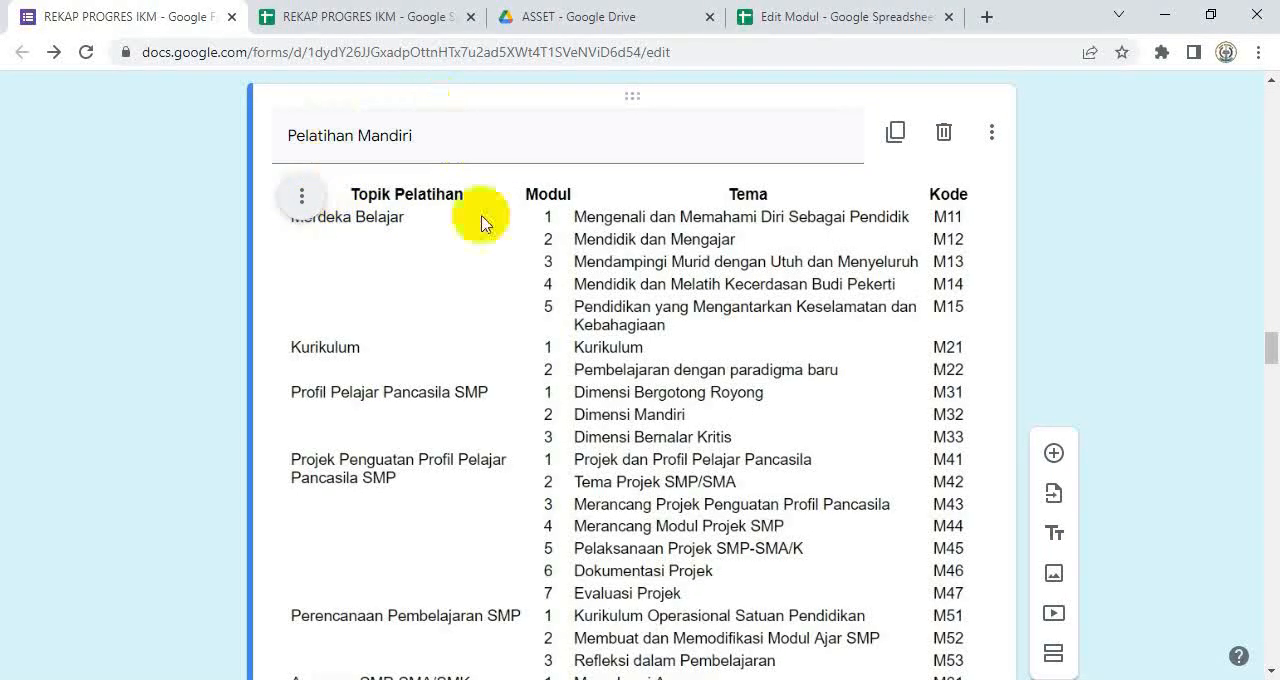
left_click(515, 288)
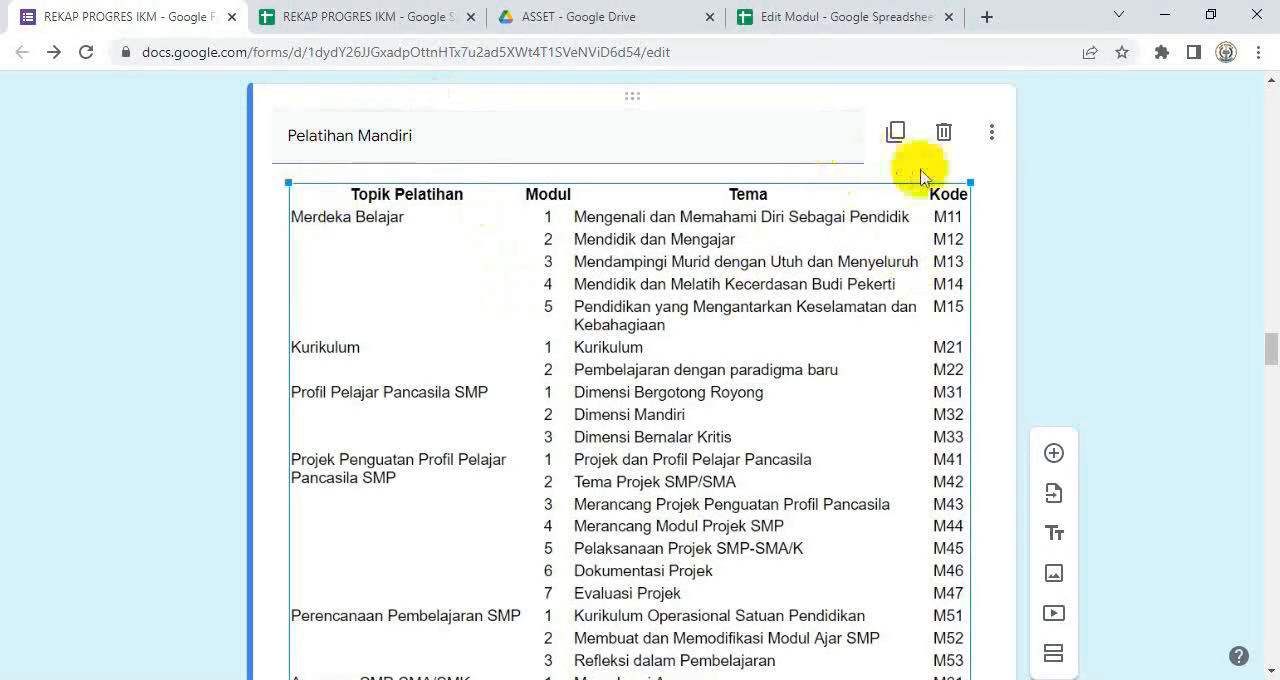
left_click(948, 159)
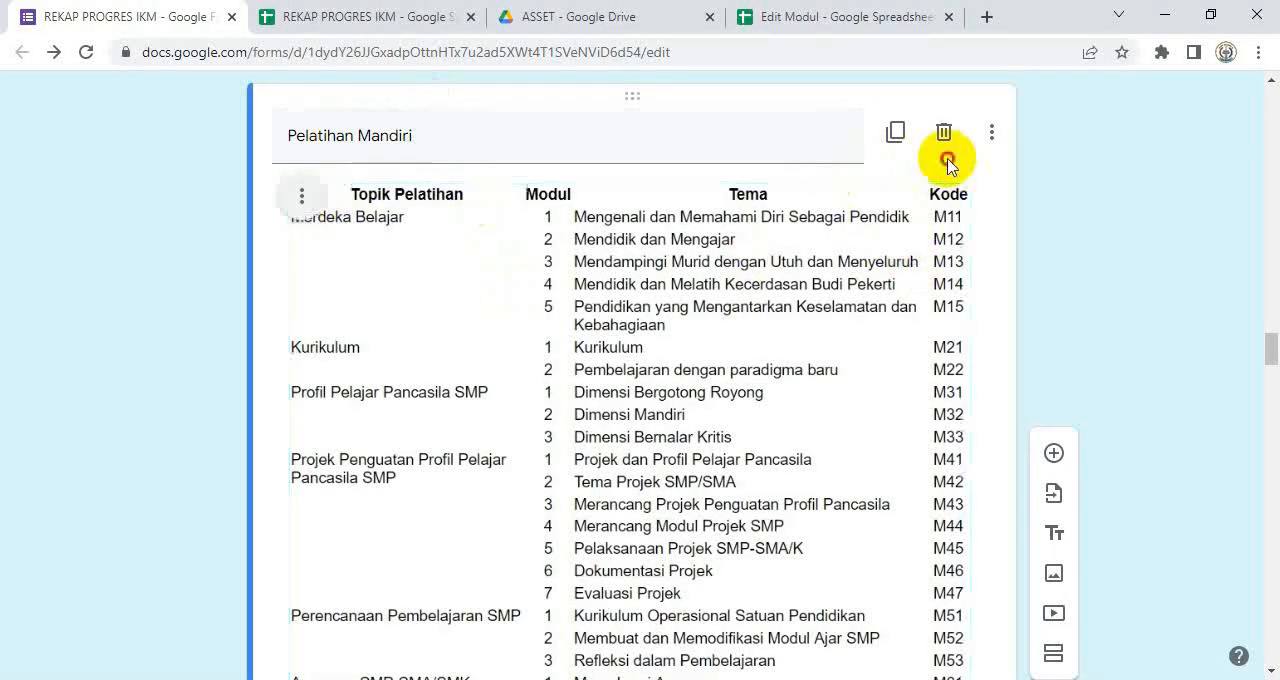
left_click(302, 198)
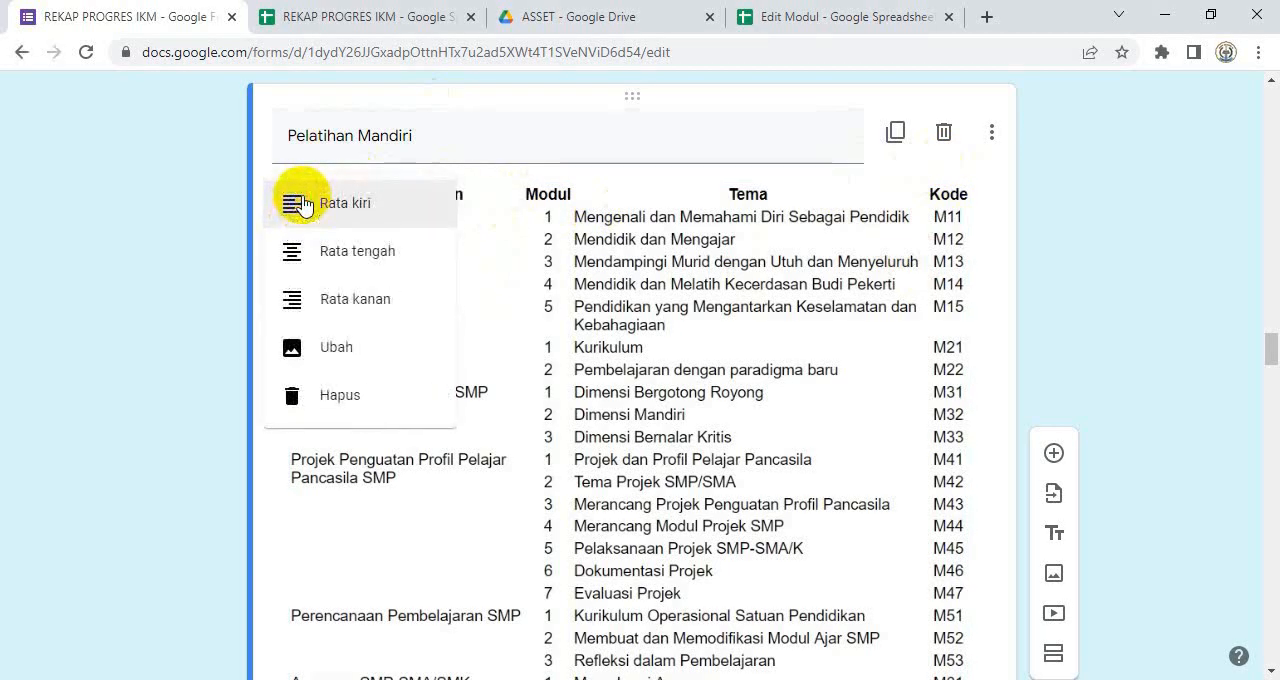
left_click(348, 358)
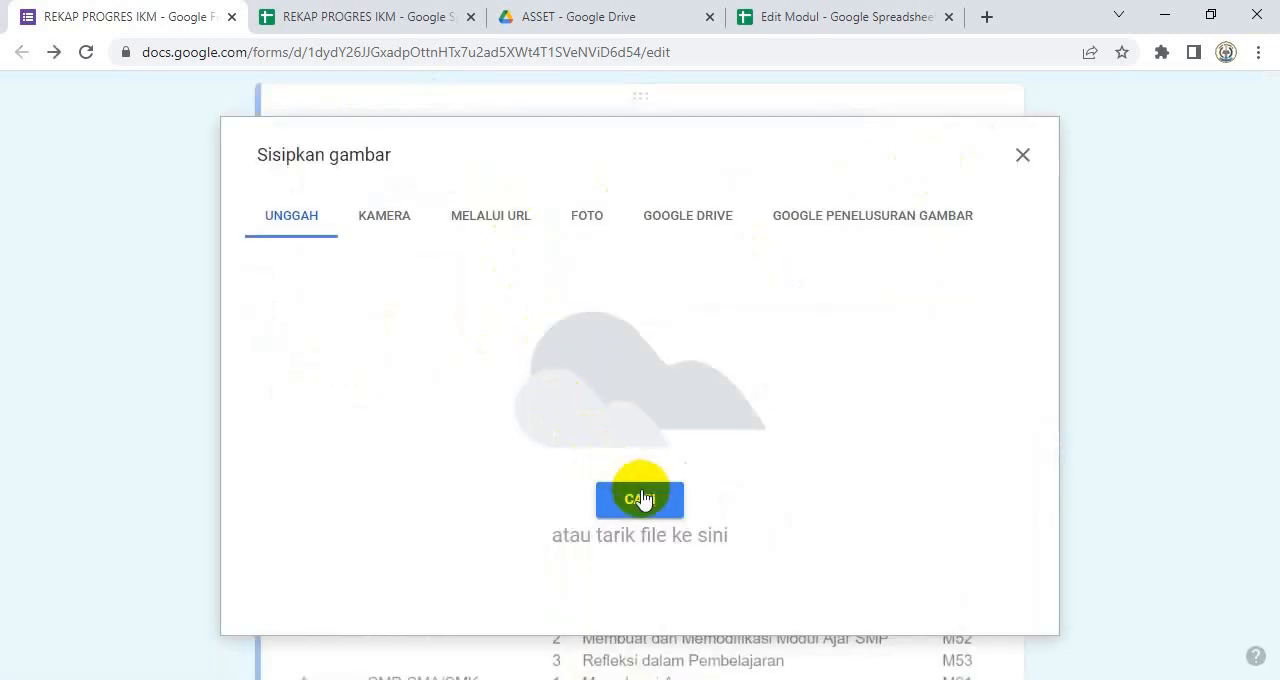
left_click(640, 500)
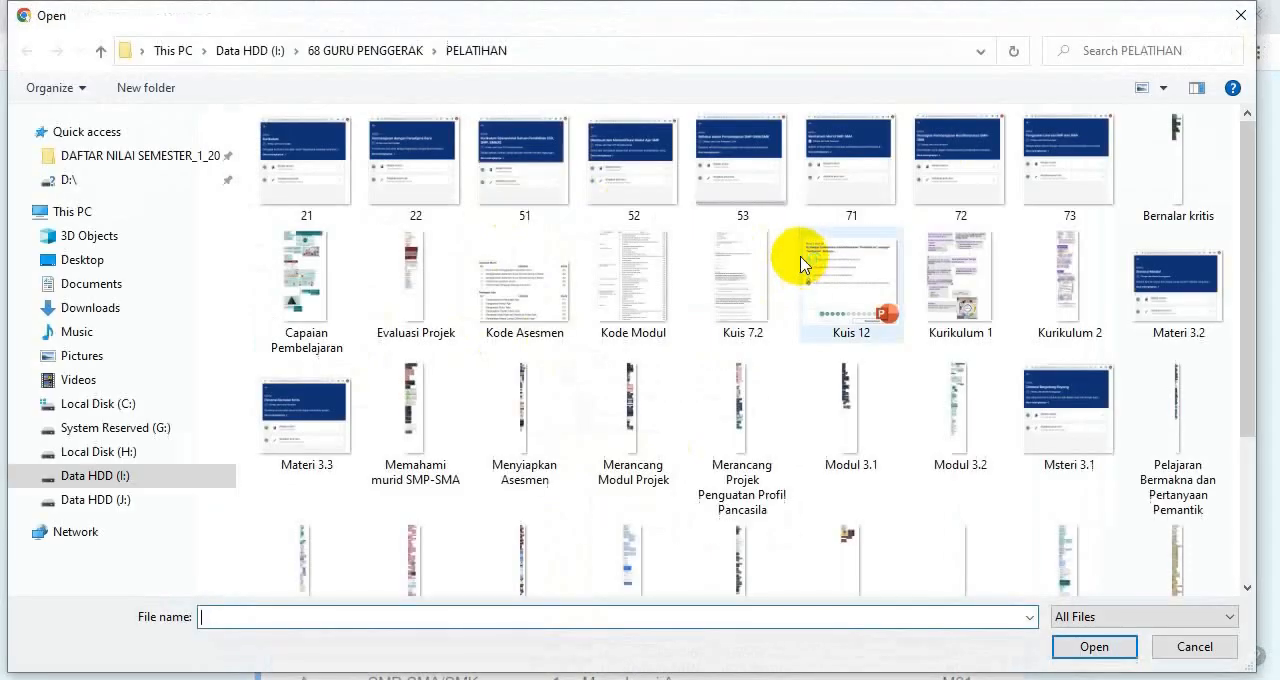
left_click(97, 264)
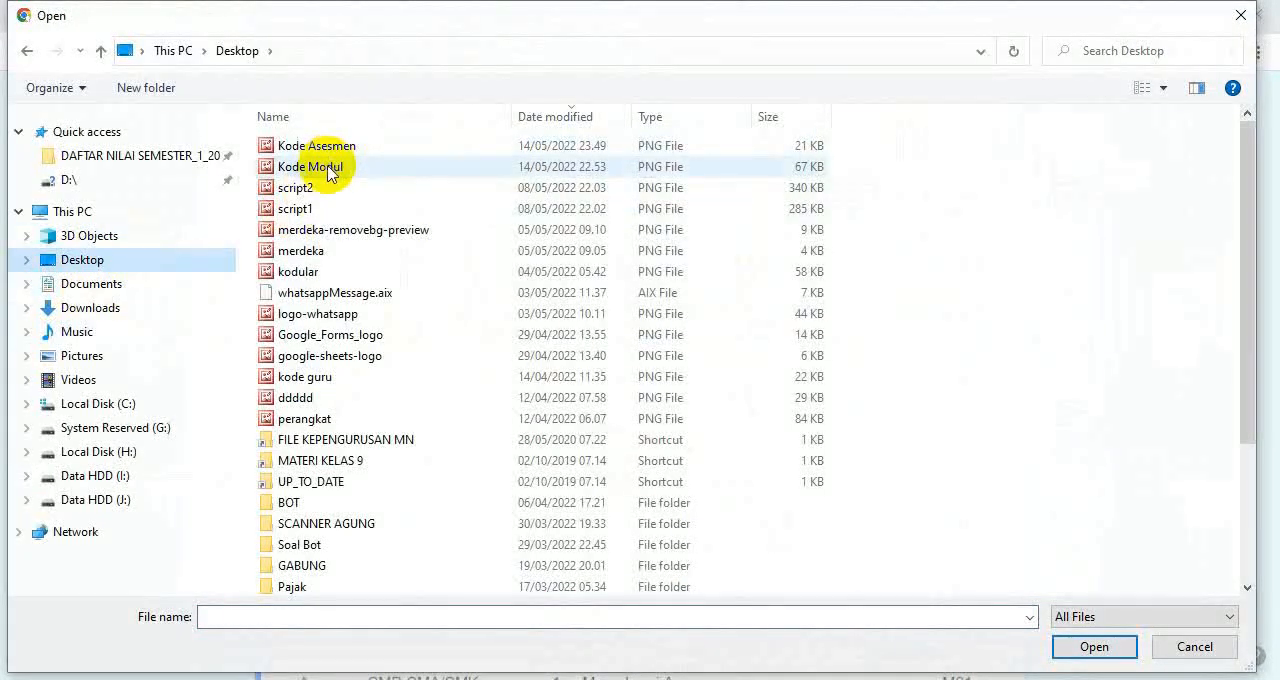
left_click(329, 170)
left_click(1094, 646)
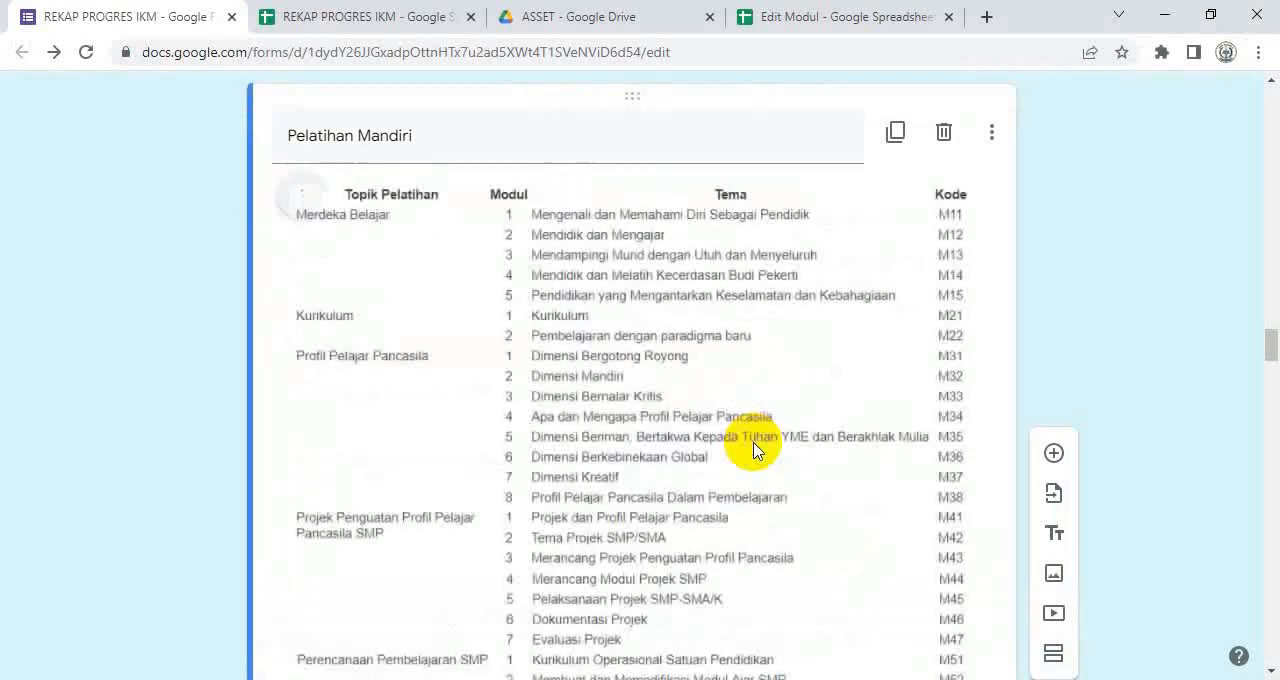
Step: Check the replaced Pelatihan Mandiri image through to its last Aksi Nyata codes and back to its first rows
scroll(770, 447, "down", 1)
scroll(776, 447, "down", 5)
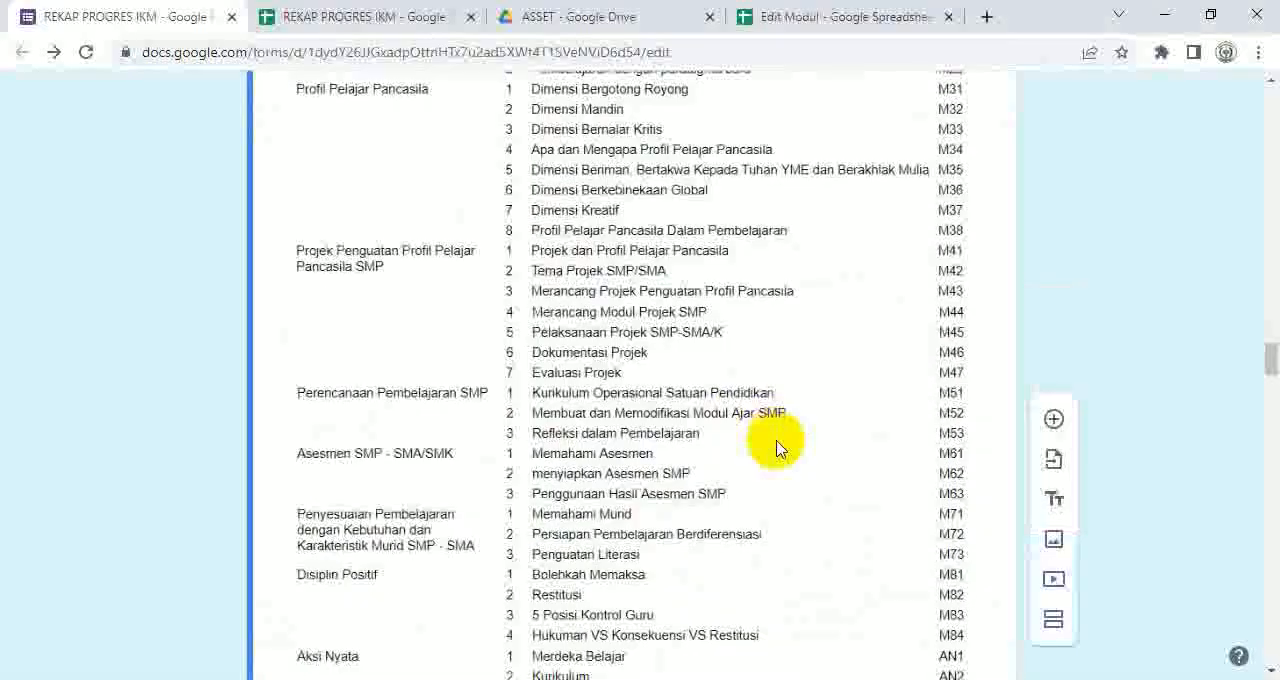
scroll(778, 447, "up", 3)
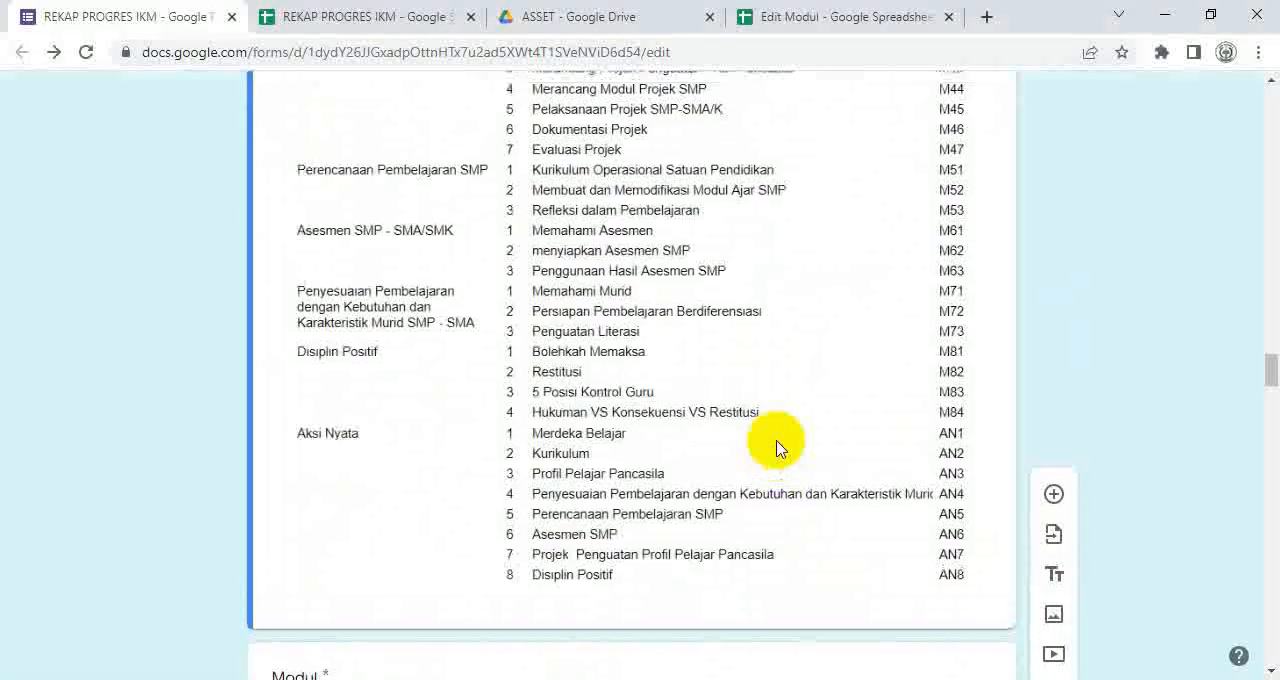
scroll(778, 447, "up", 4)
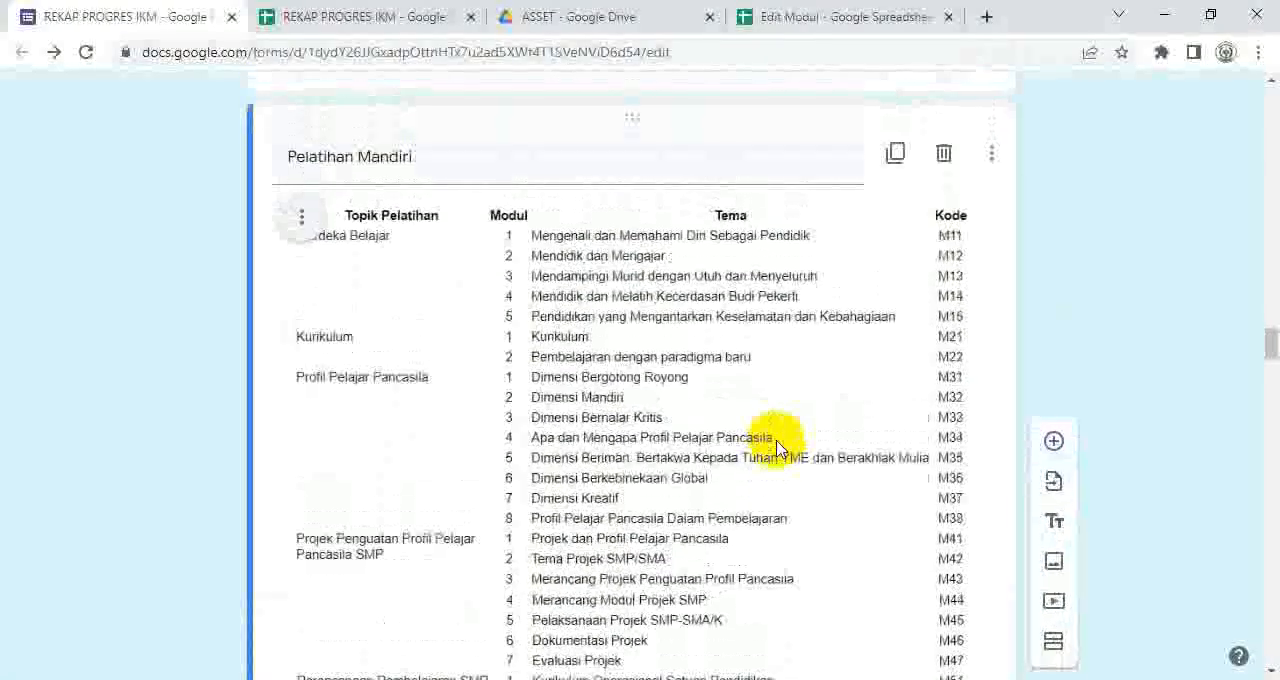
scroll(777, 447, "down", 1)
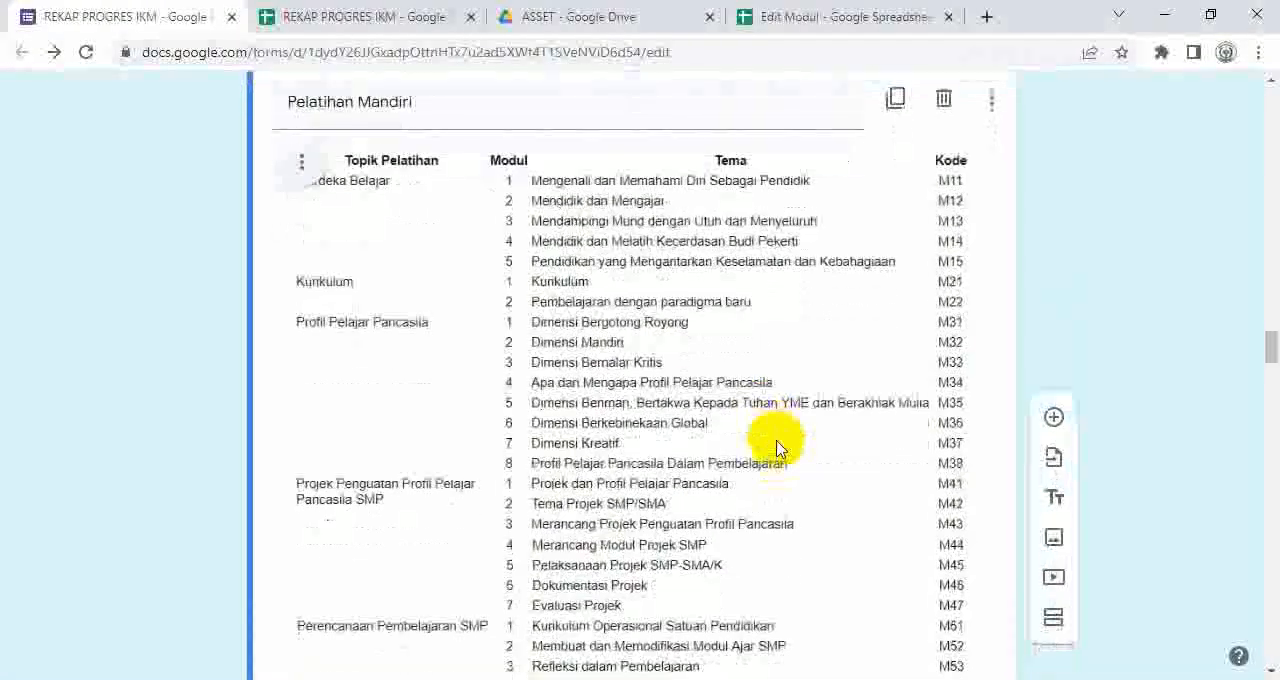
Step: Open the Edit Modul spreadsheet and examine its Modul sheet, including the first code and theme under Merdeka Belajar
left_click(806, 27)
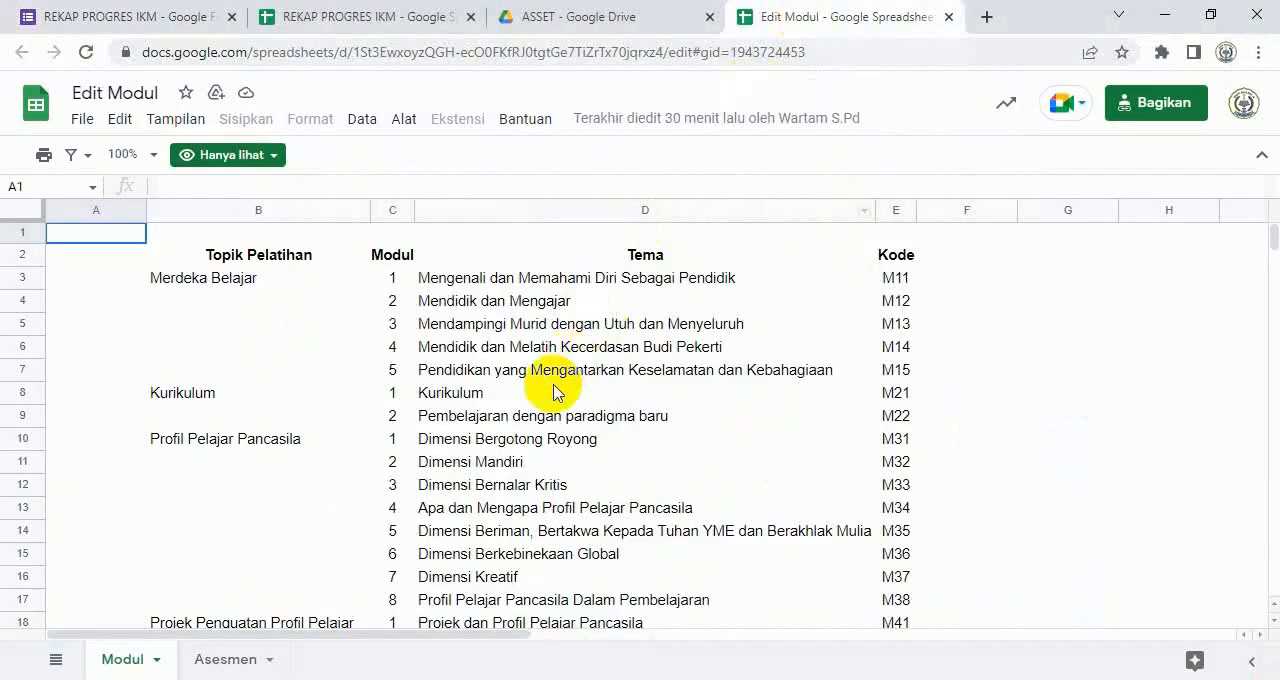
scroll(553, 413, "down", 1)
scroll(550, 420, "down", 2)
scroll(548, 440, "down", 2)
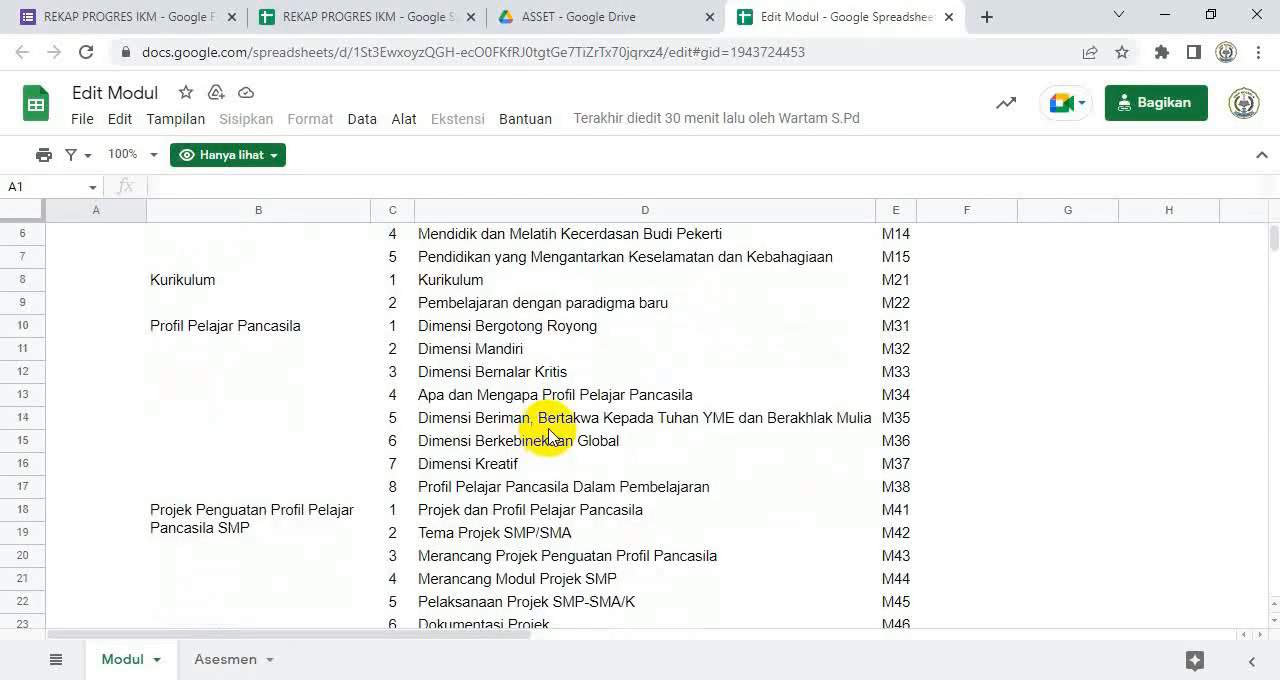
scroll(548, 437, "up", 3)
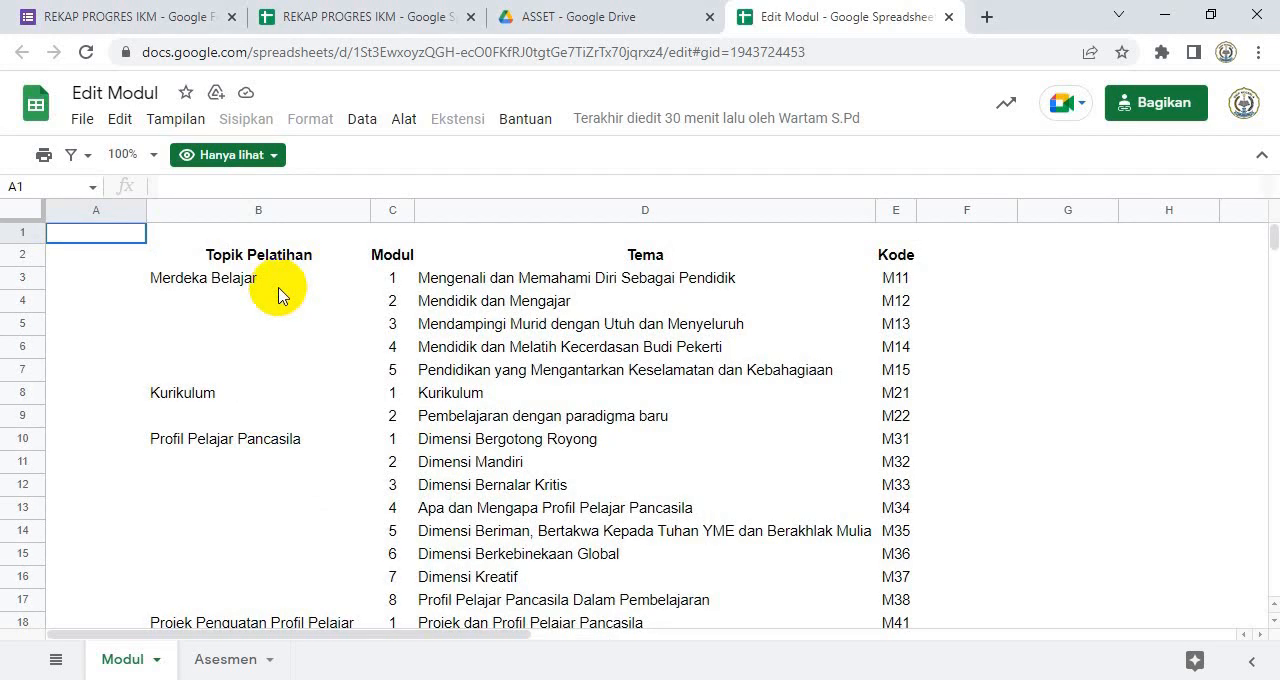
left_click(903, 279)
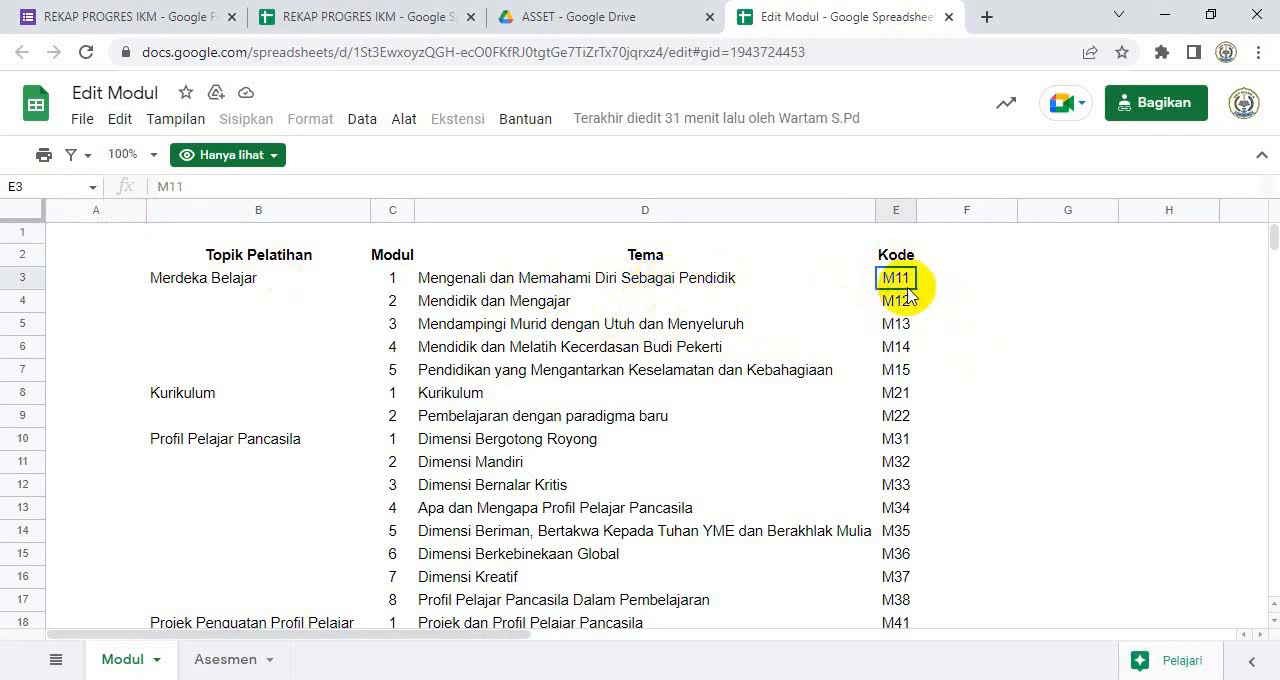
left_click(612, 286)
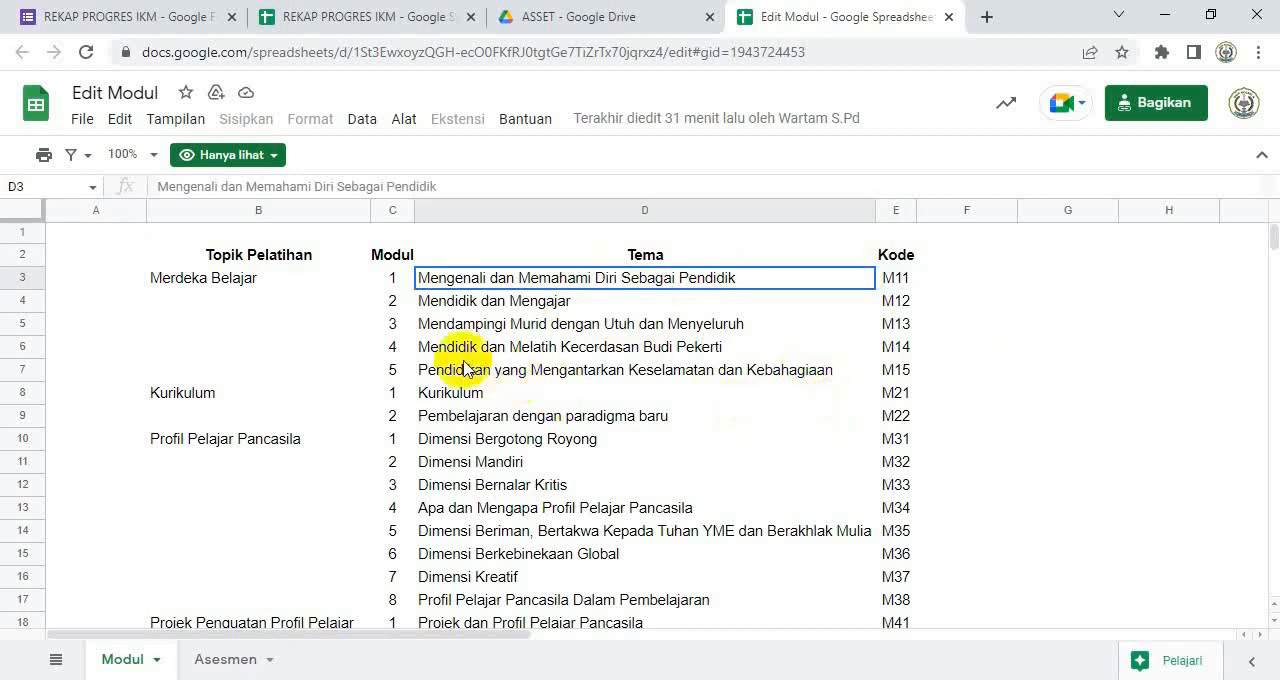
Step: Examine the order of the Profil Pelajar Pancasila themes on the Modul sheet, from Dimensi Bergotong Royong to Dimensi Bernalar Kritis
scroll(390, 360, "down", 1)
scroll(420, 360, "down", 1)
scroll(420, 360, "up", 1)
scroll(420, 360, "down", 1)
scroll(421, 361, "down", 2)
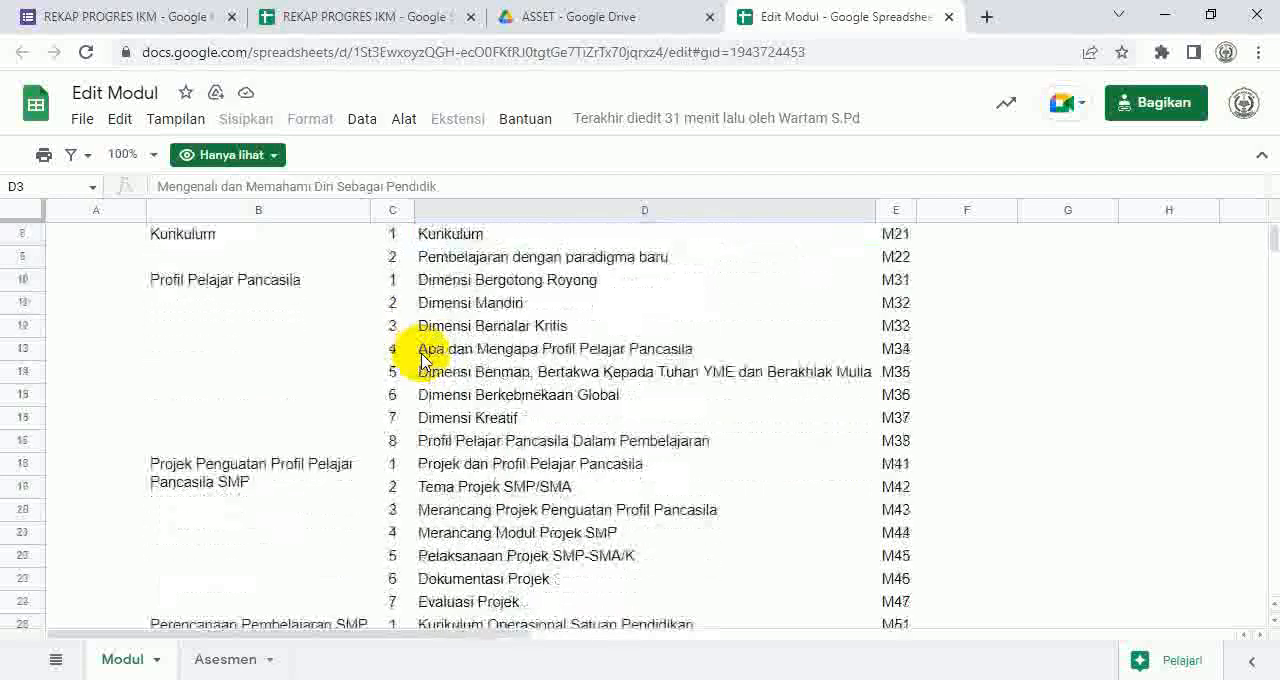
scroll(421, 361, "up", 2)
scroll(421, 361, "up", 2)
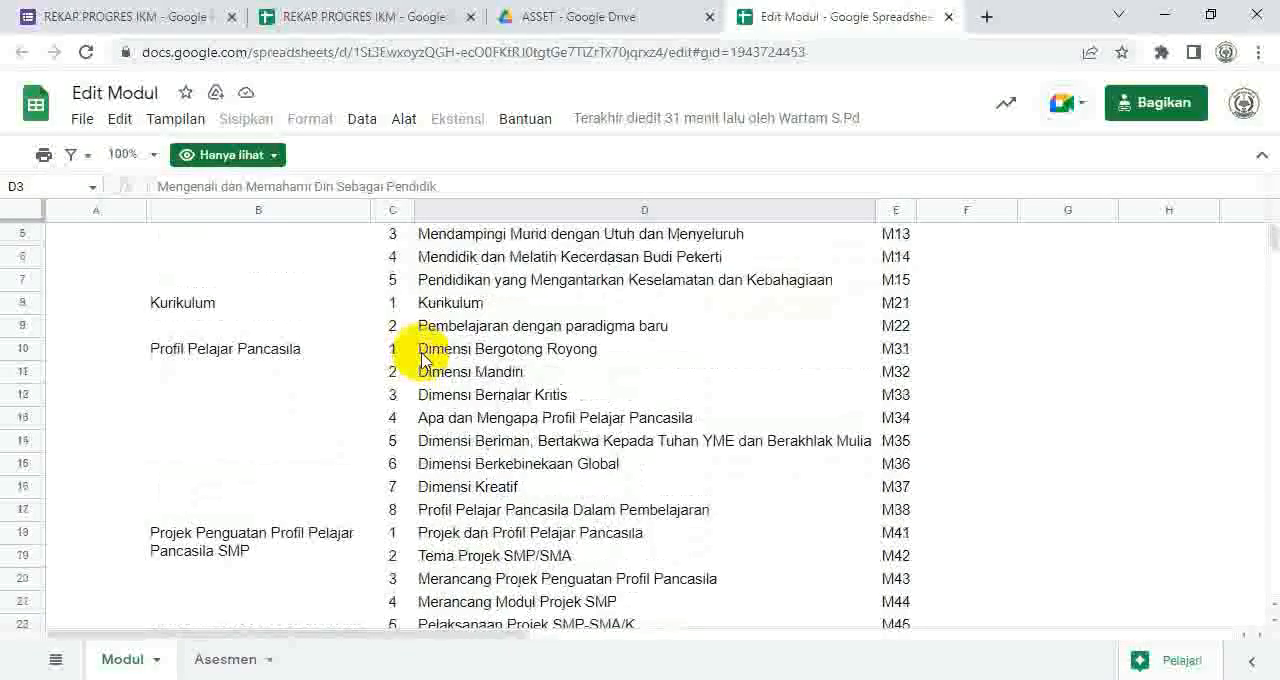
scroll(380, 350, "down", 2)
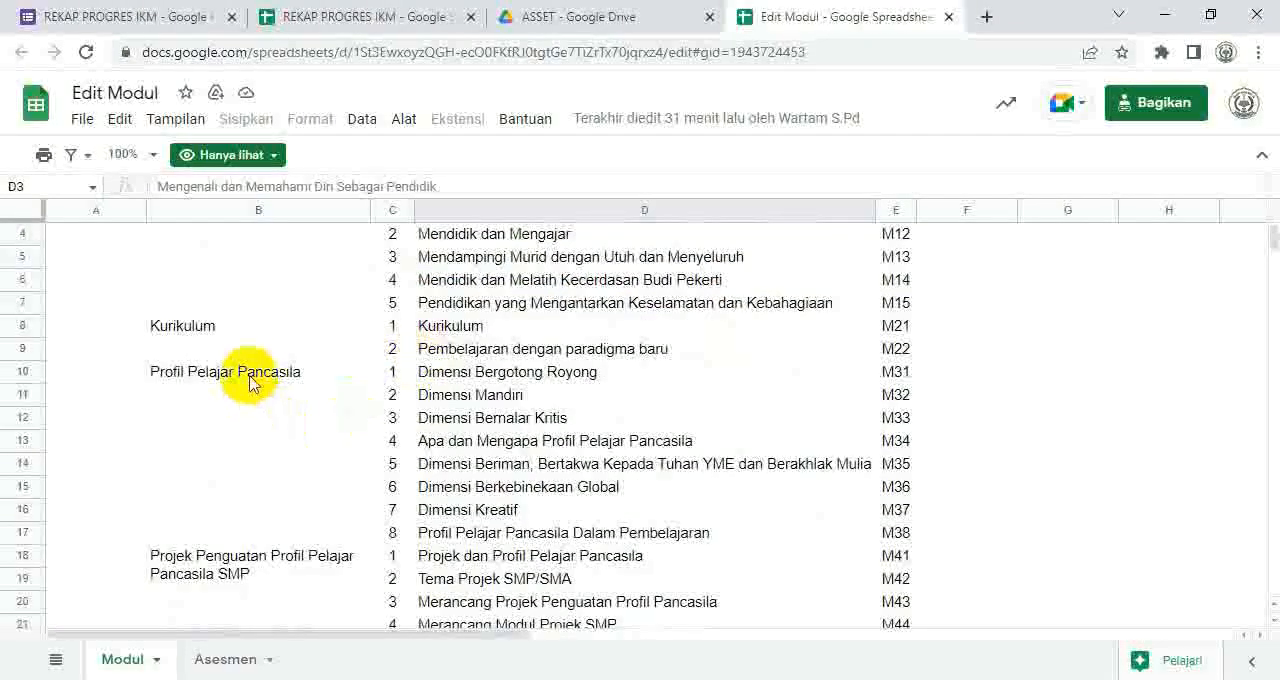
left_click(450, 382)
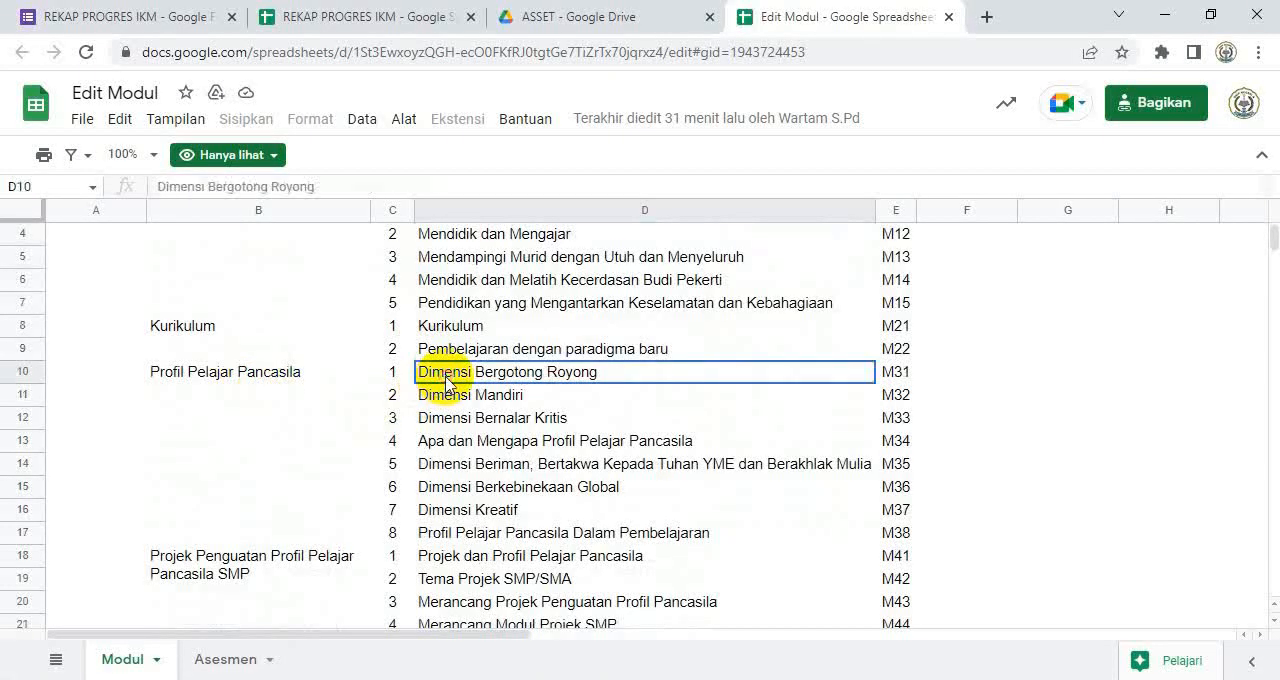
left_click(515, 422)
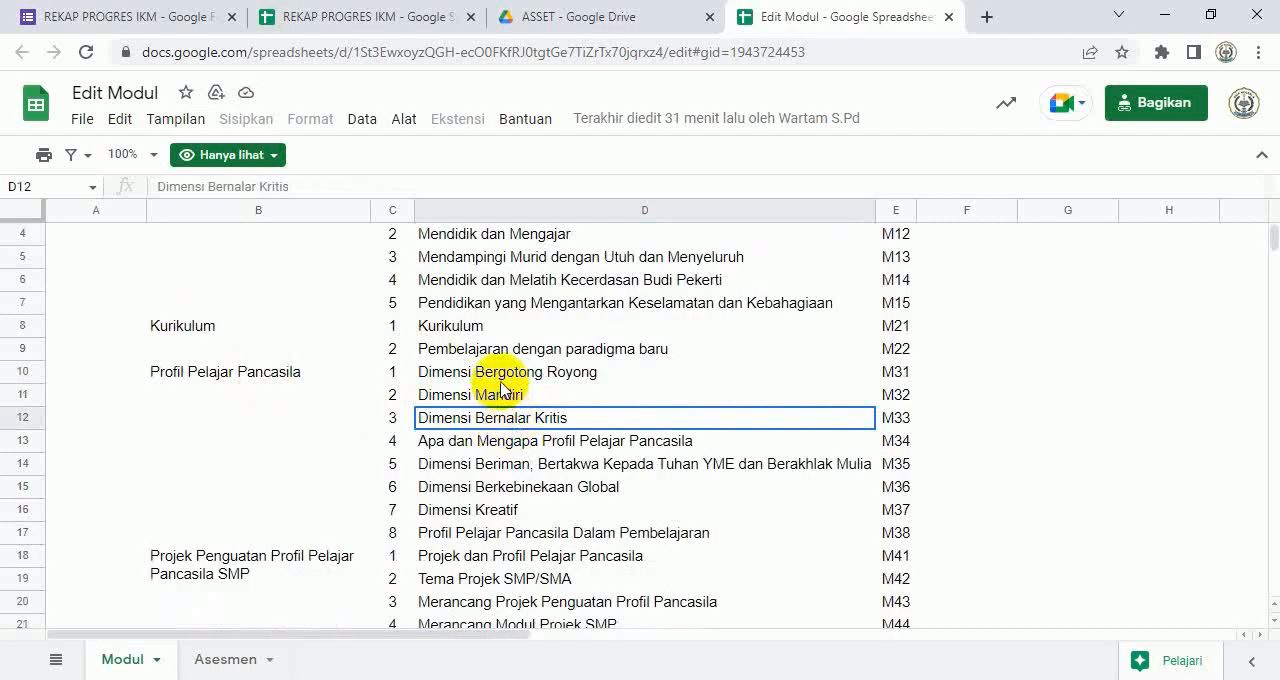
left_click(501, 378)
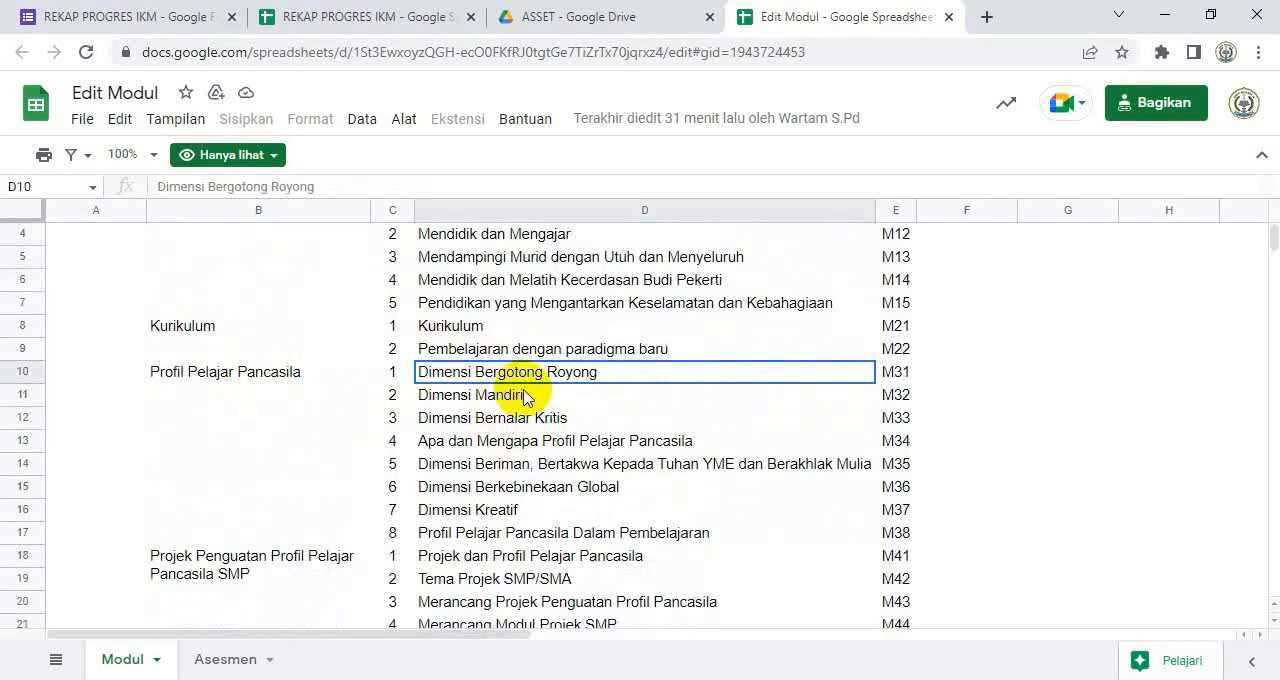
left_click(510, 400)
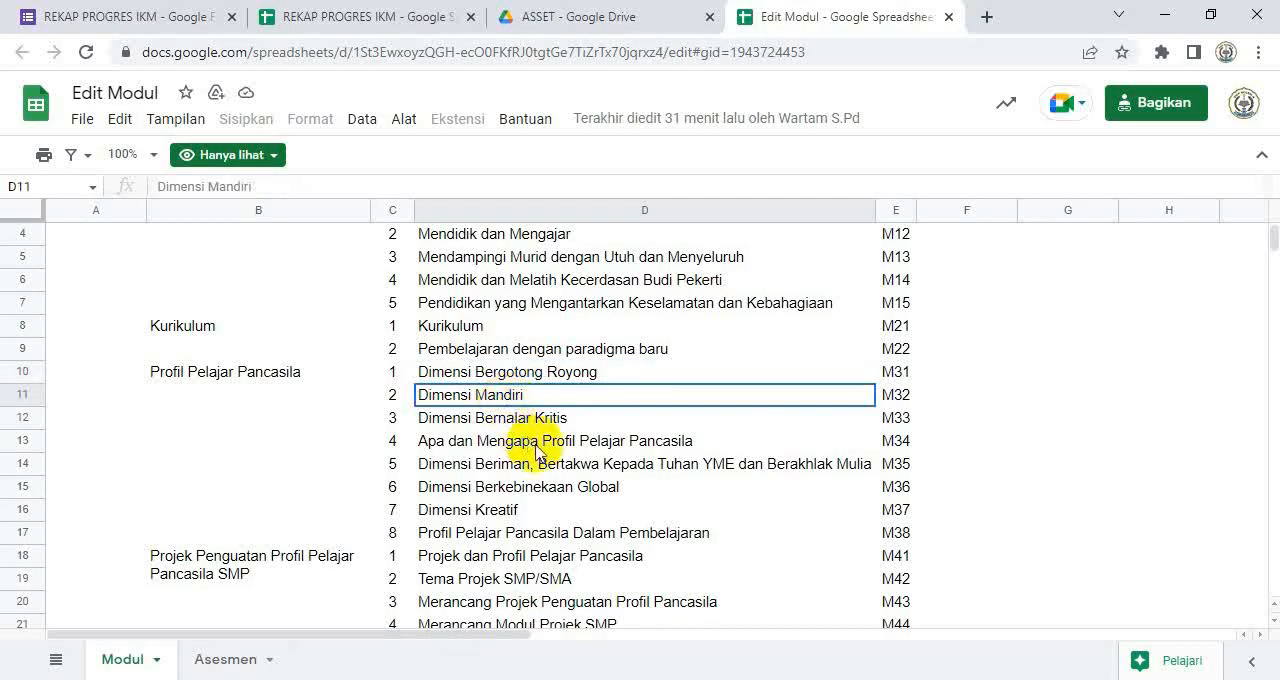
left_click(545, 428)
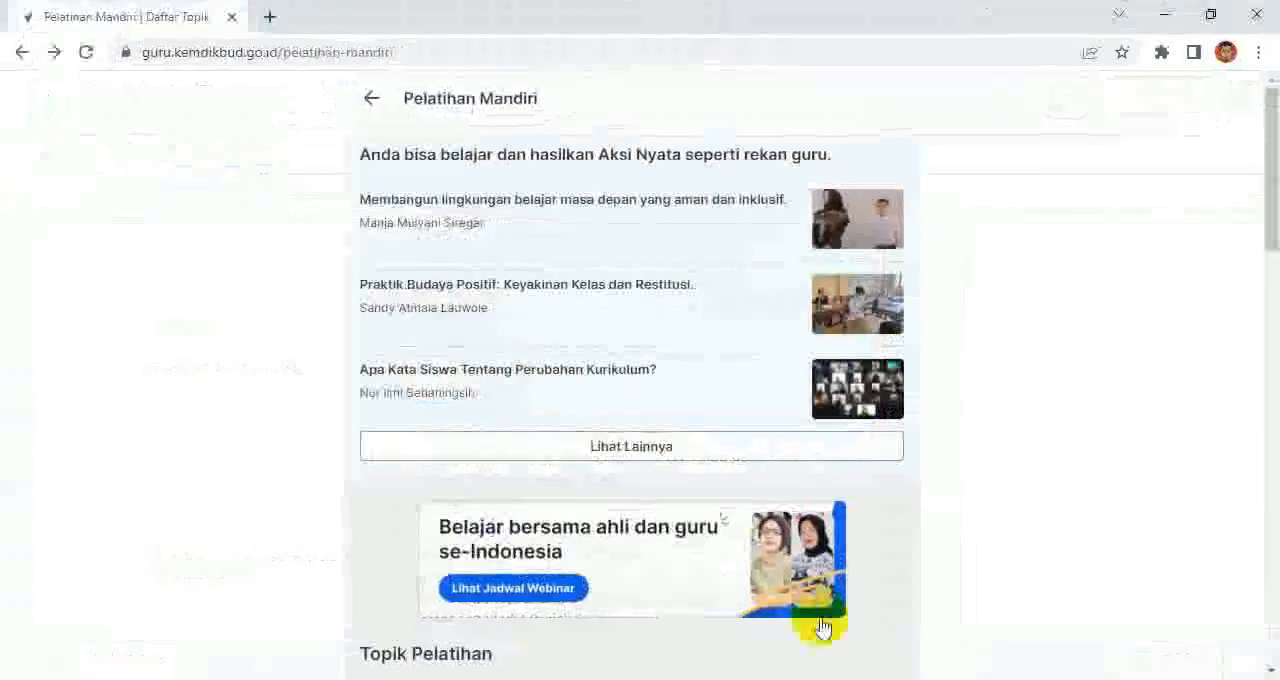
Step: Switch to the Pelatihan Mandiri page on guru.kemdikbud.go.id and open the Profil Pelajar Pancasila topic to view its module order
scroll(620, 475, "down", 5)
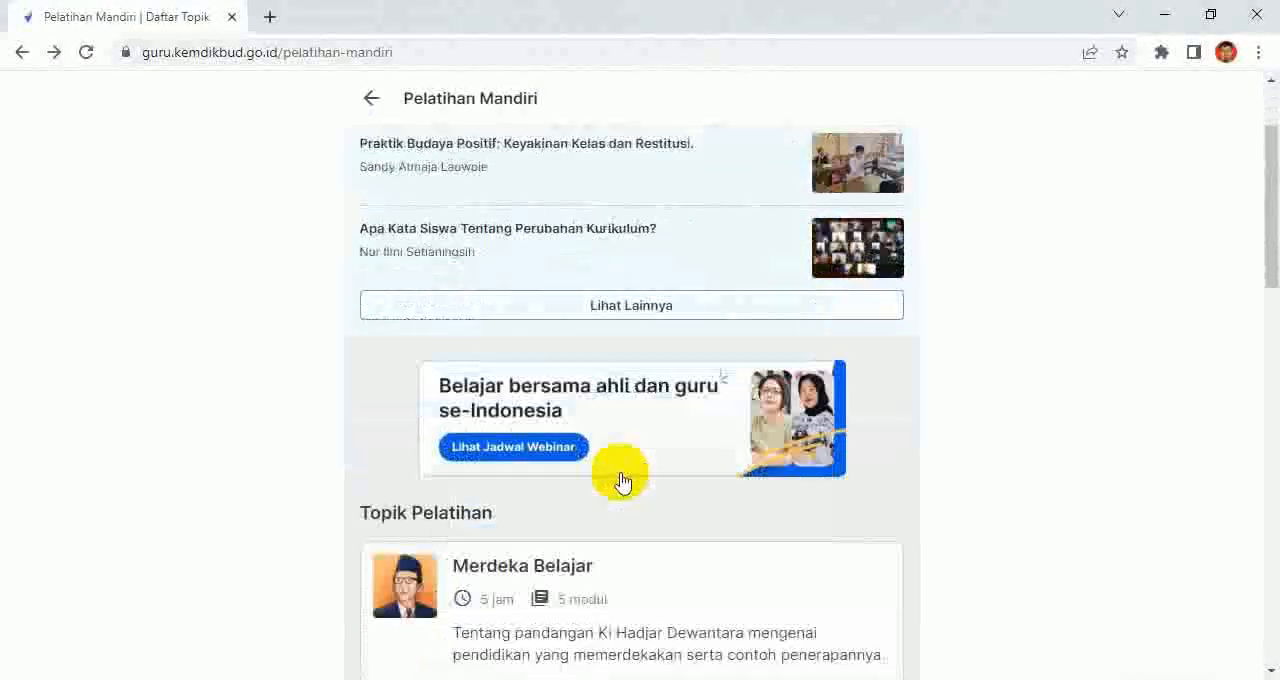
scroll(632, 500, "down", 4)
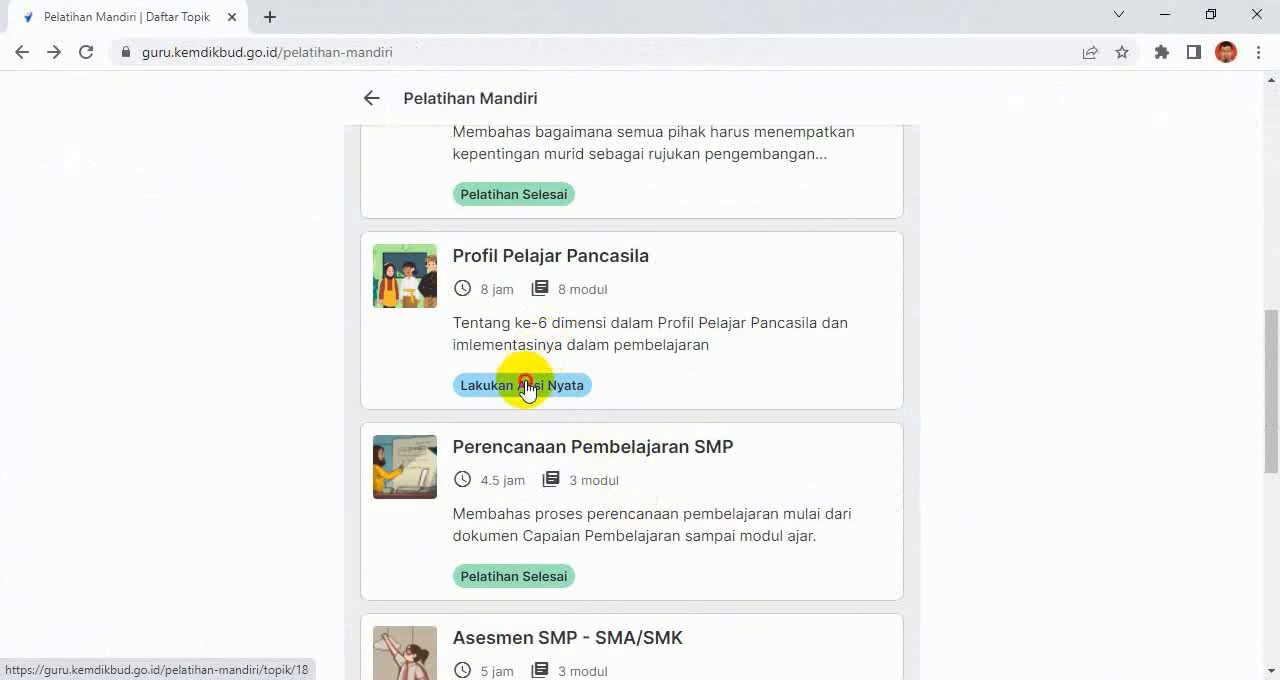
left_click(527, 386)
scroll(695, 390, "down", 1)
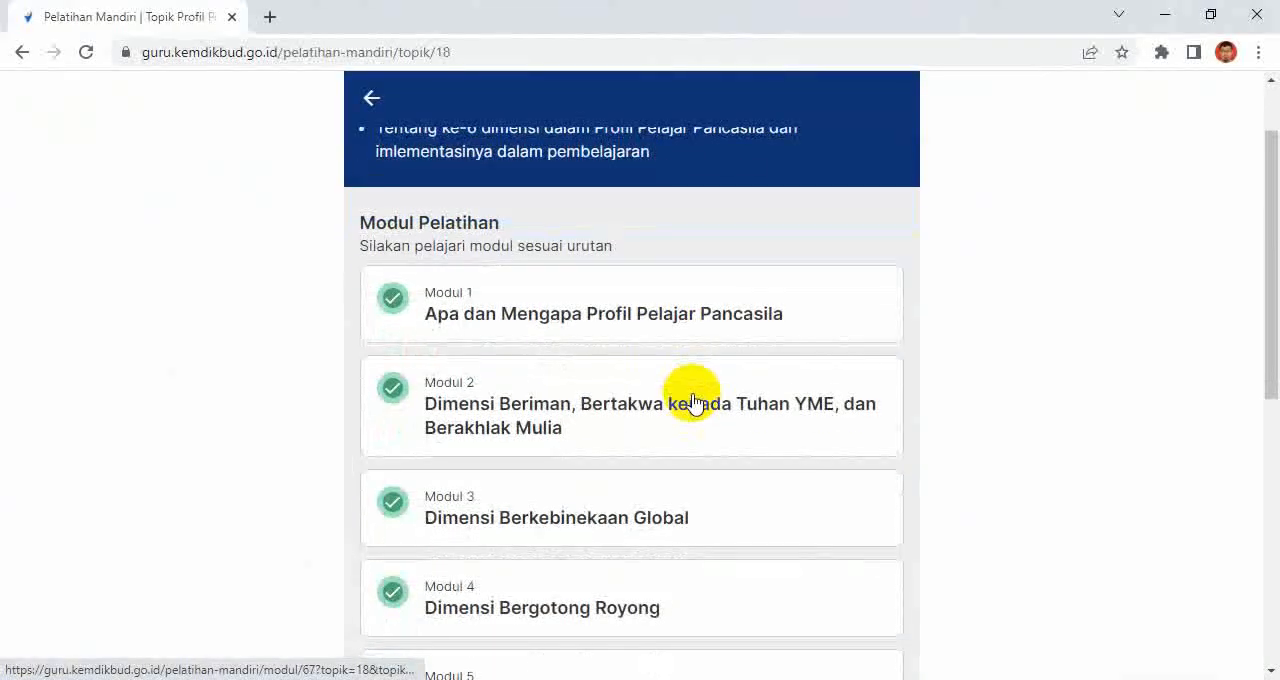
scroll(693, 403, "down", 1)
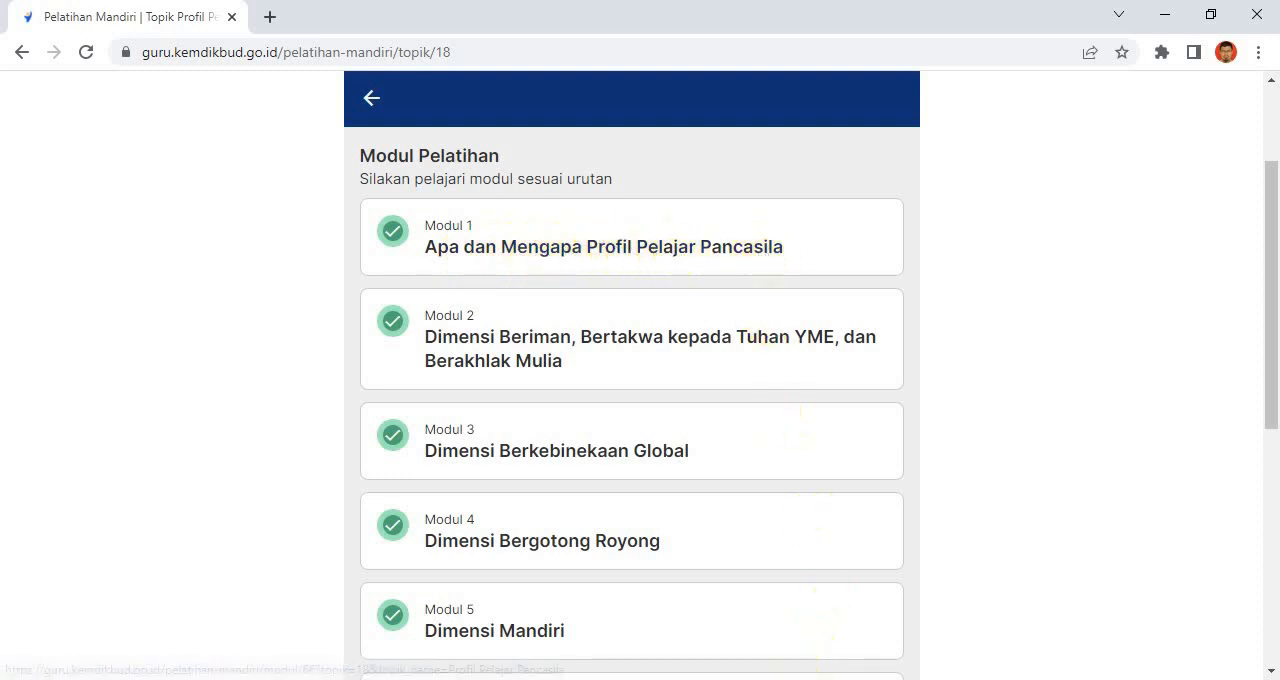
Step: Return to the Edit Modul spreadsheet and compare the Dimensi Bergotong Royong and Apa dan Mengapa Profil Pelajar Pancasila rows
key("alt+Tab")
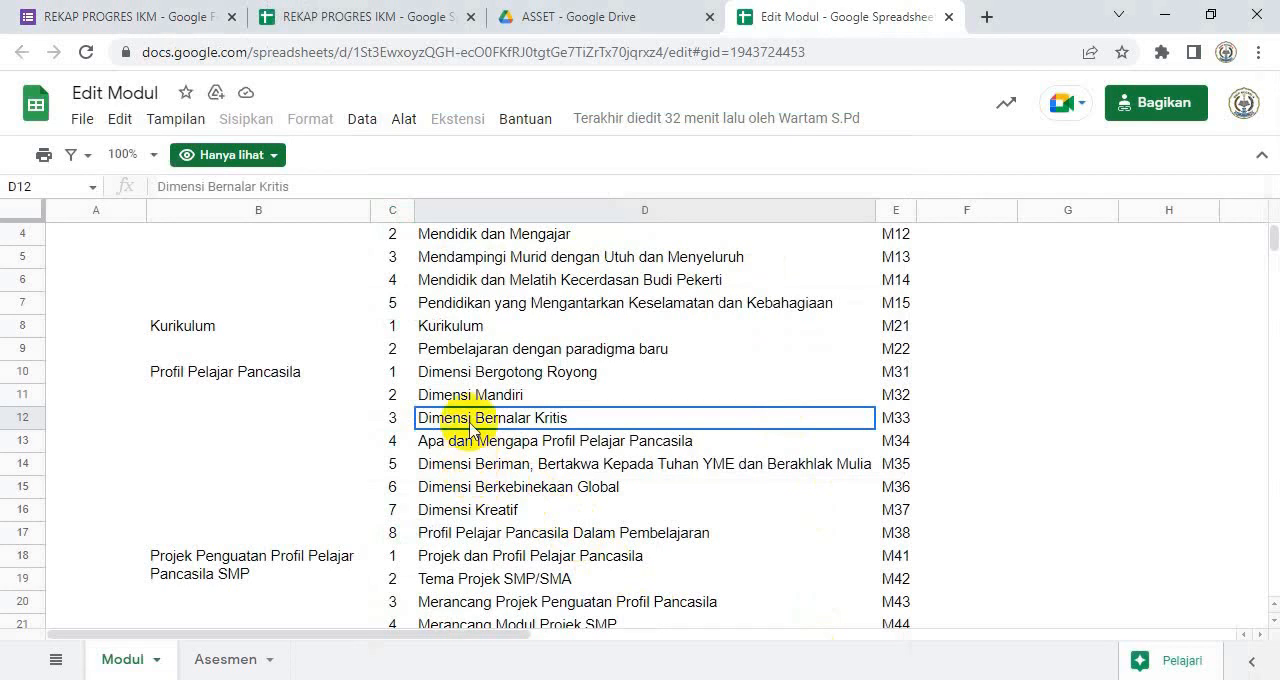
left_click(473, 379)
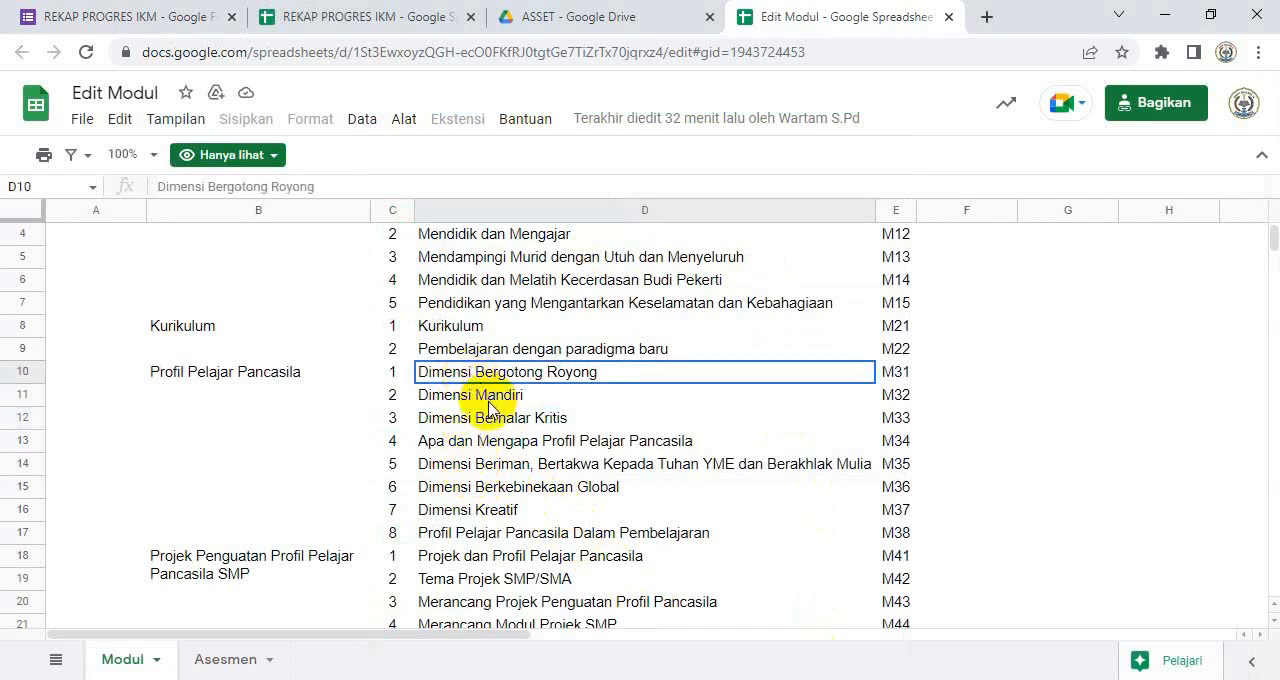
left_click(508, 444)
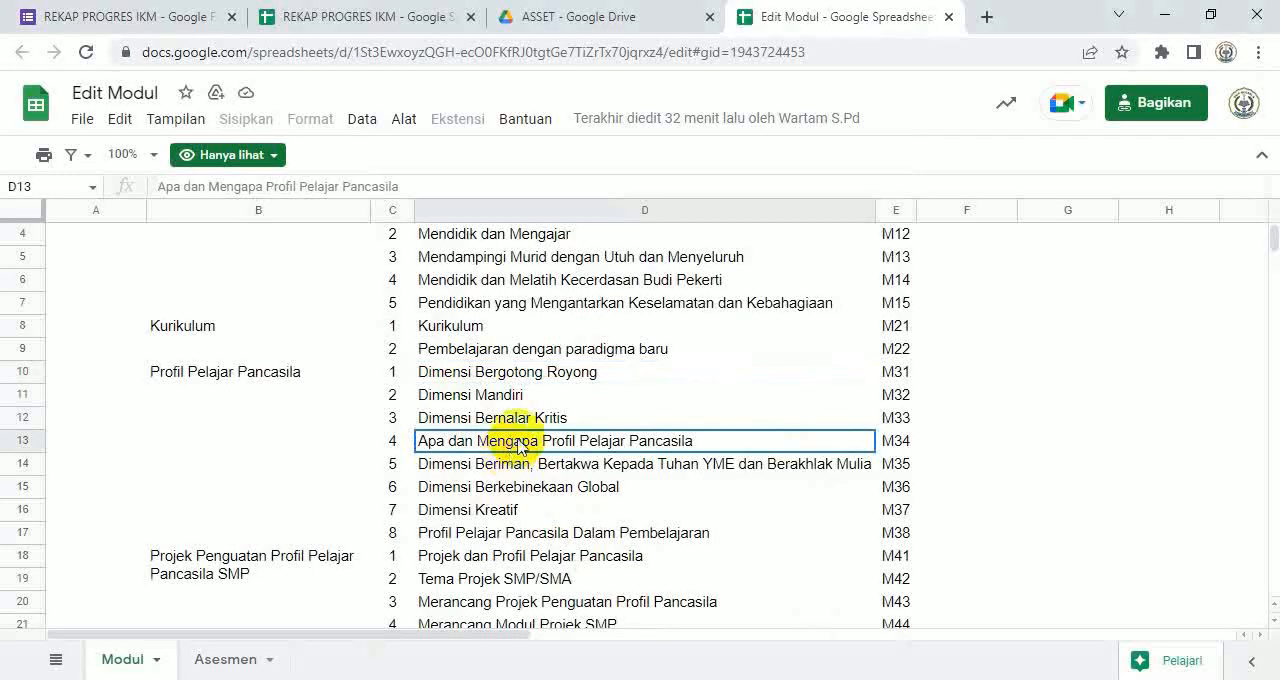
left_click(536, 381)
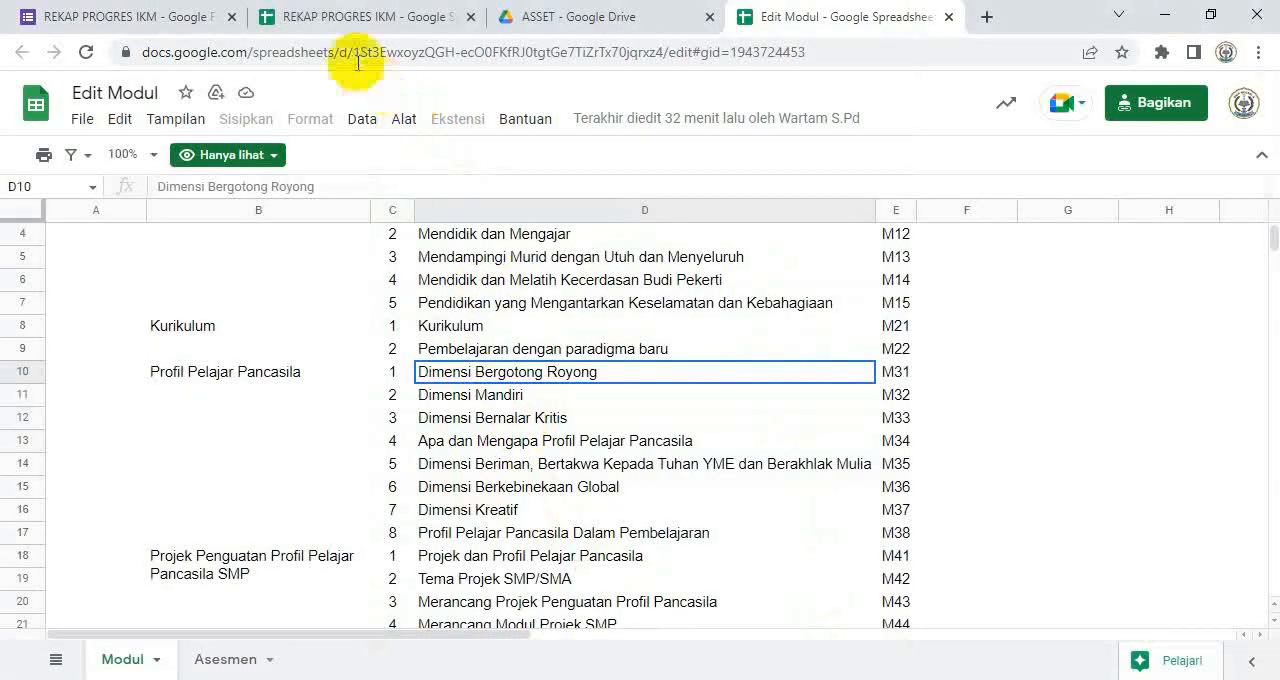
Step: Check the module codes in the REKAP PROGRES IKM responses, return to the form, and recheck the Profil Pelajar Pancasila modules on the training site
left_click(336, 18)
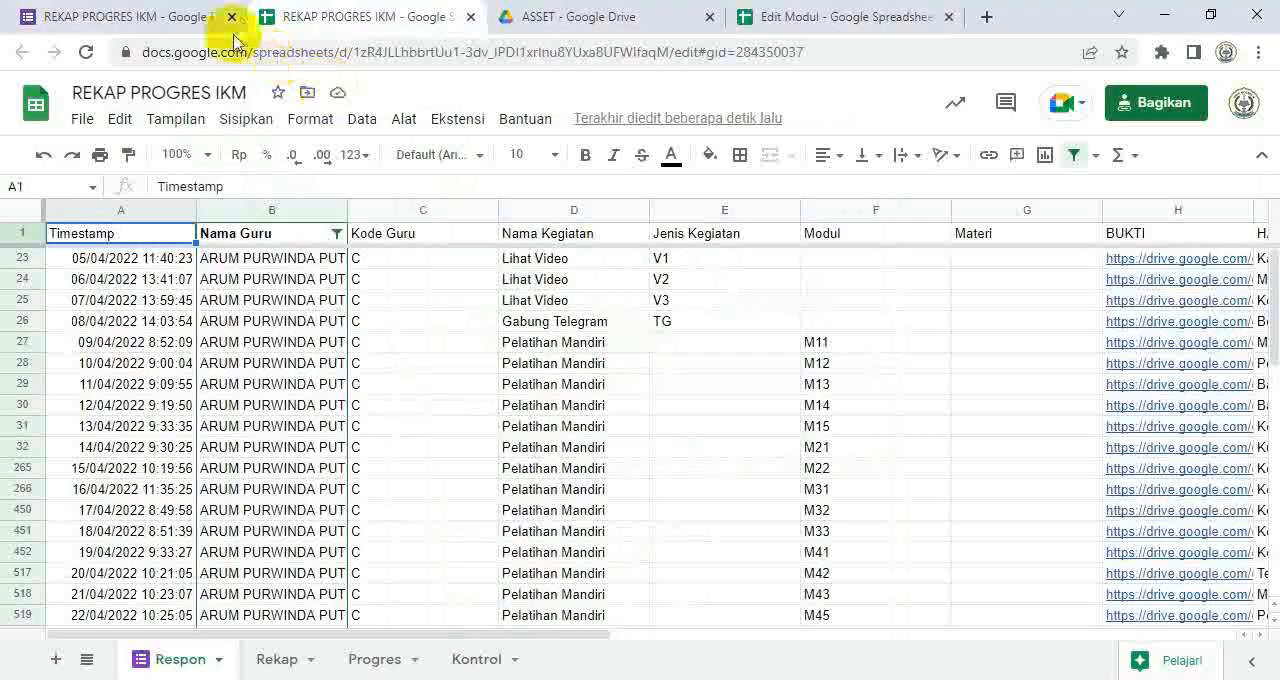
left_click(180, 14)
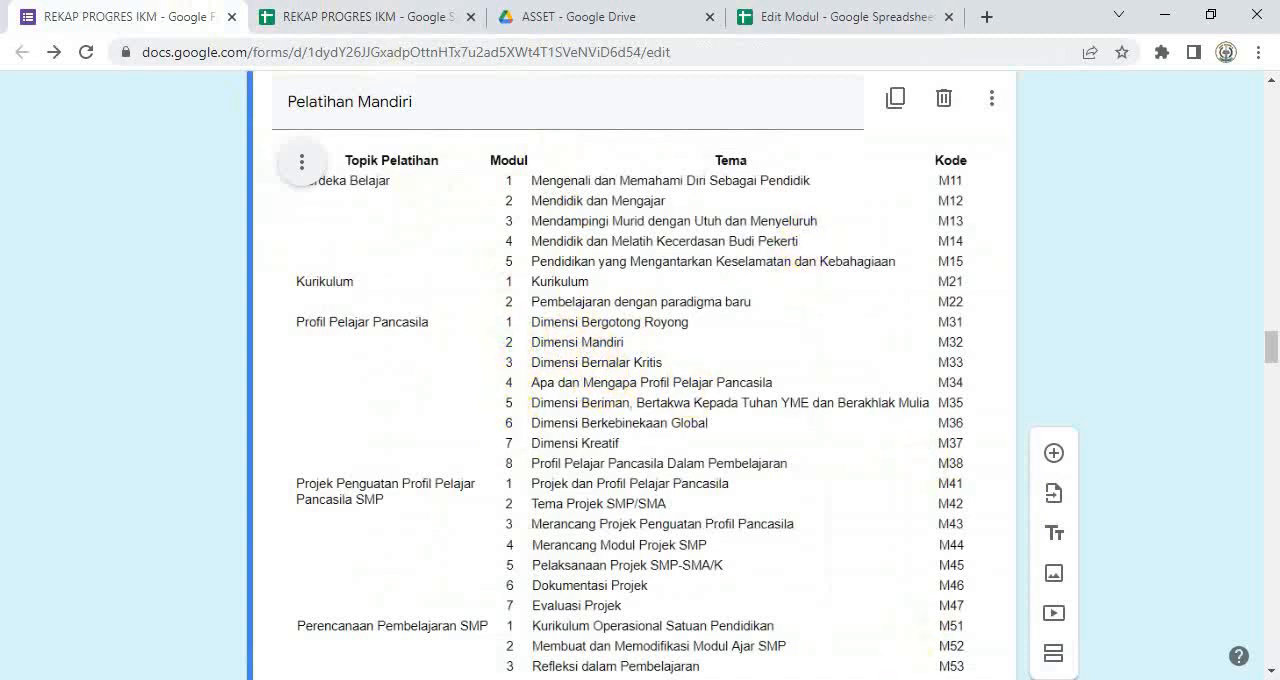
left_click(922, 679)
scroll(533, 493, "down", 2)
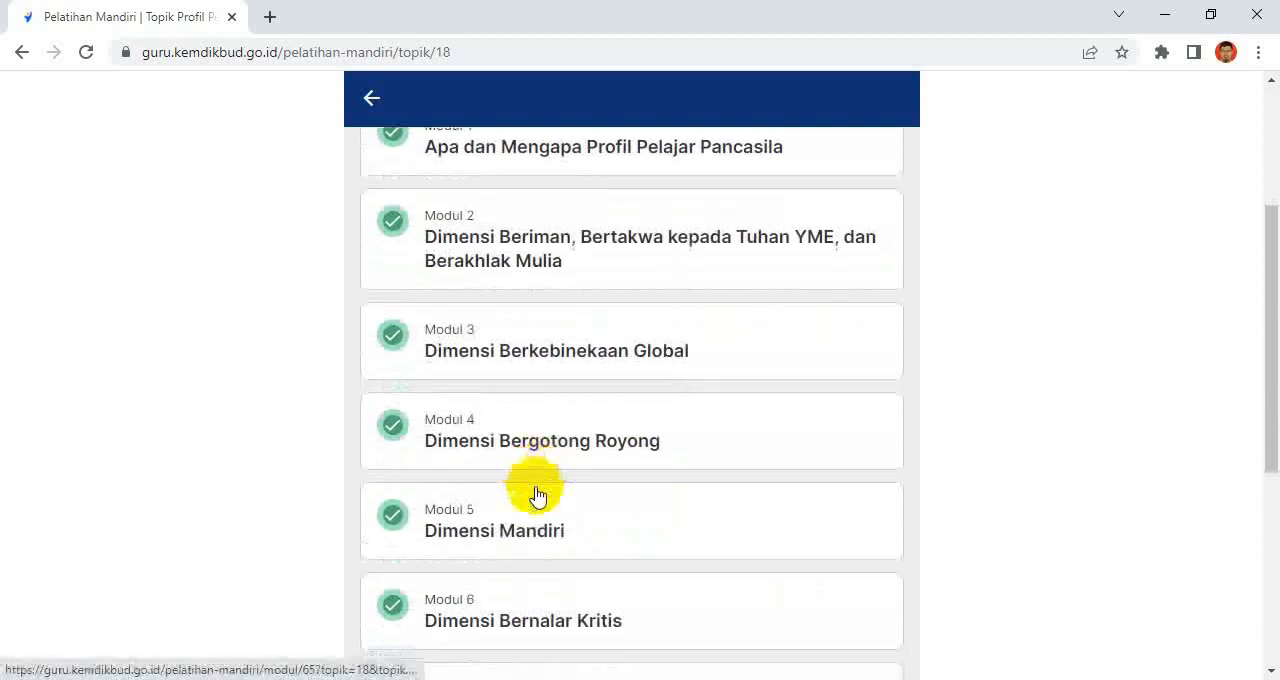
scroll(535, 497, "down", 1)
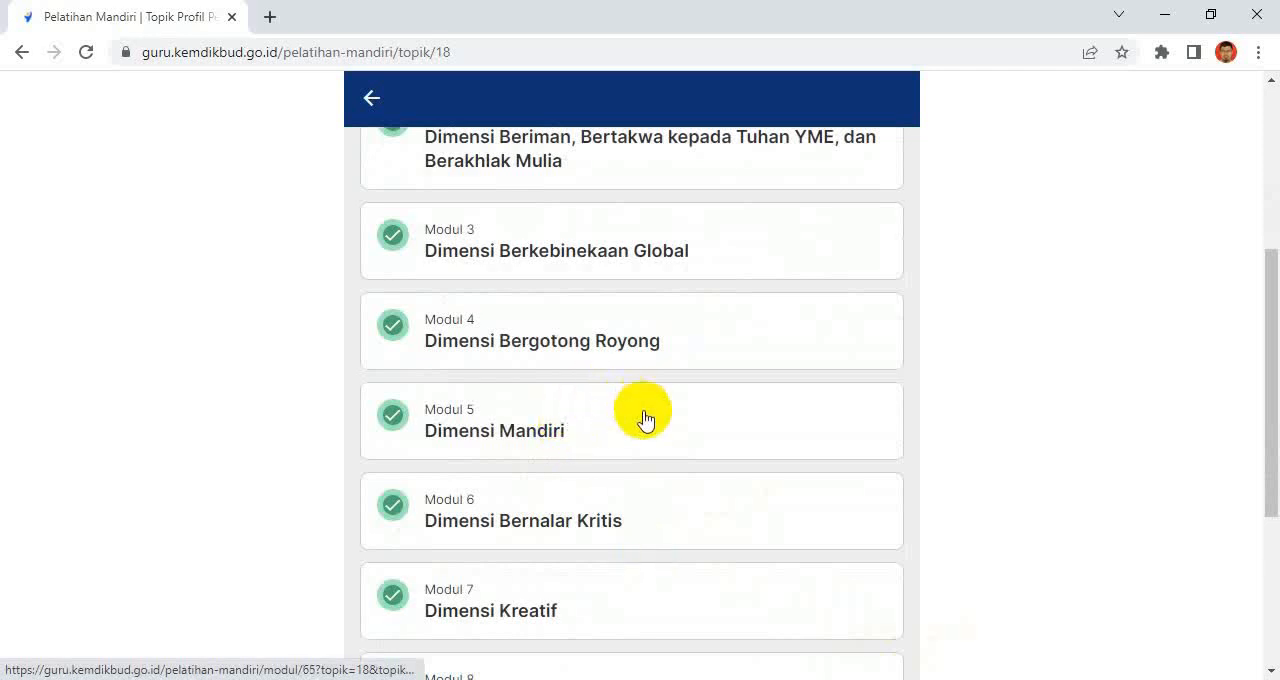
scroll(645, 420, "up", 1)
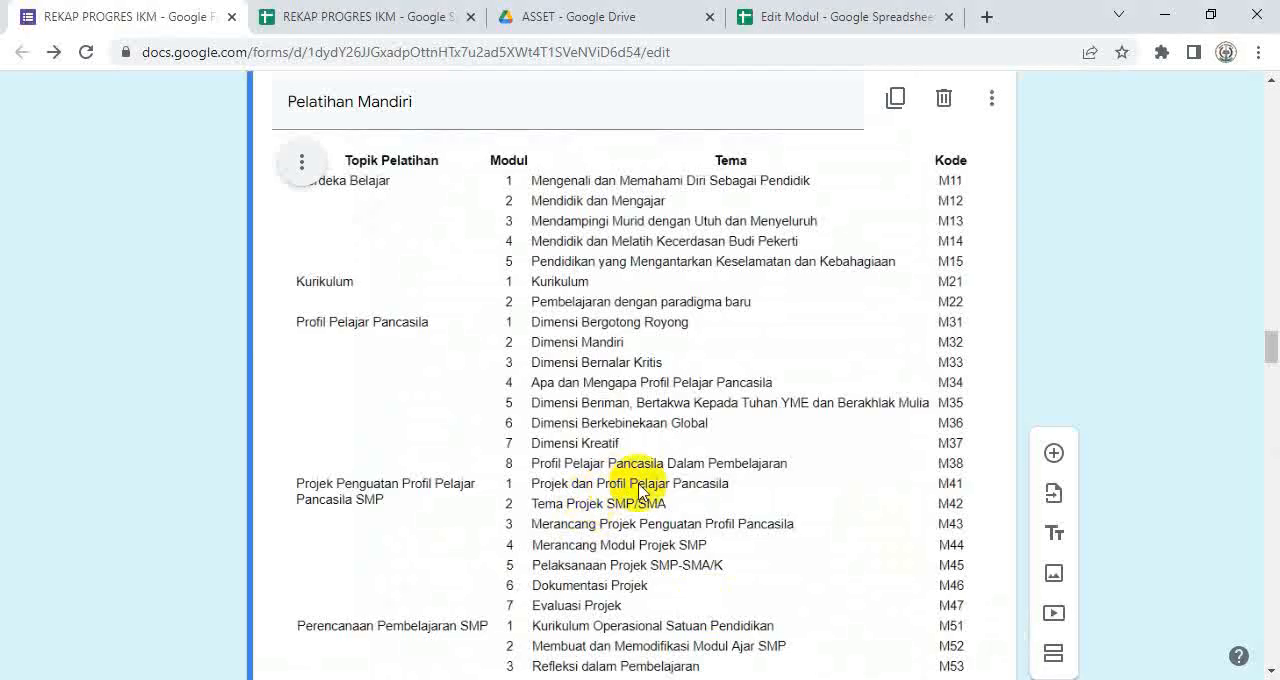
Step: Review the Pelatihan Mandiri code image in the form from Profil Pelajar Pancasila down to the Aksi Nyata codes and the Modul question
scroll(650, 490, "down", 1)
scroll(650, 490, "down", 1)
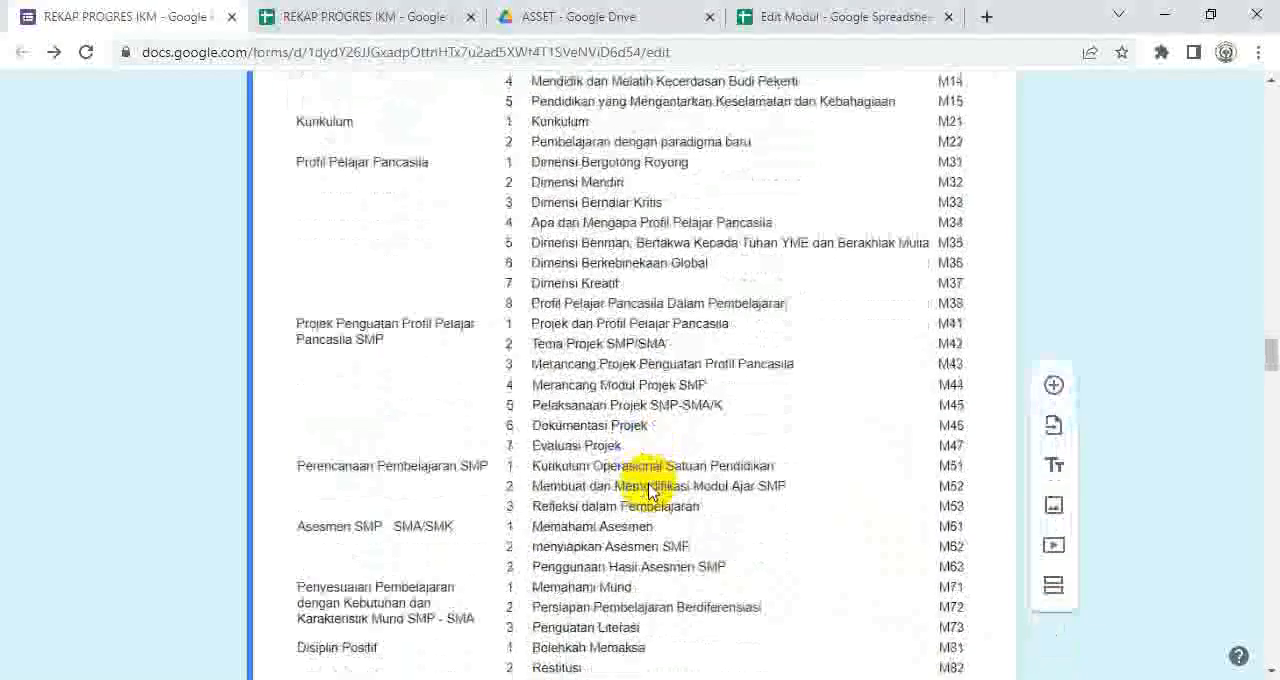
scroll(650, 490, "up", 1)
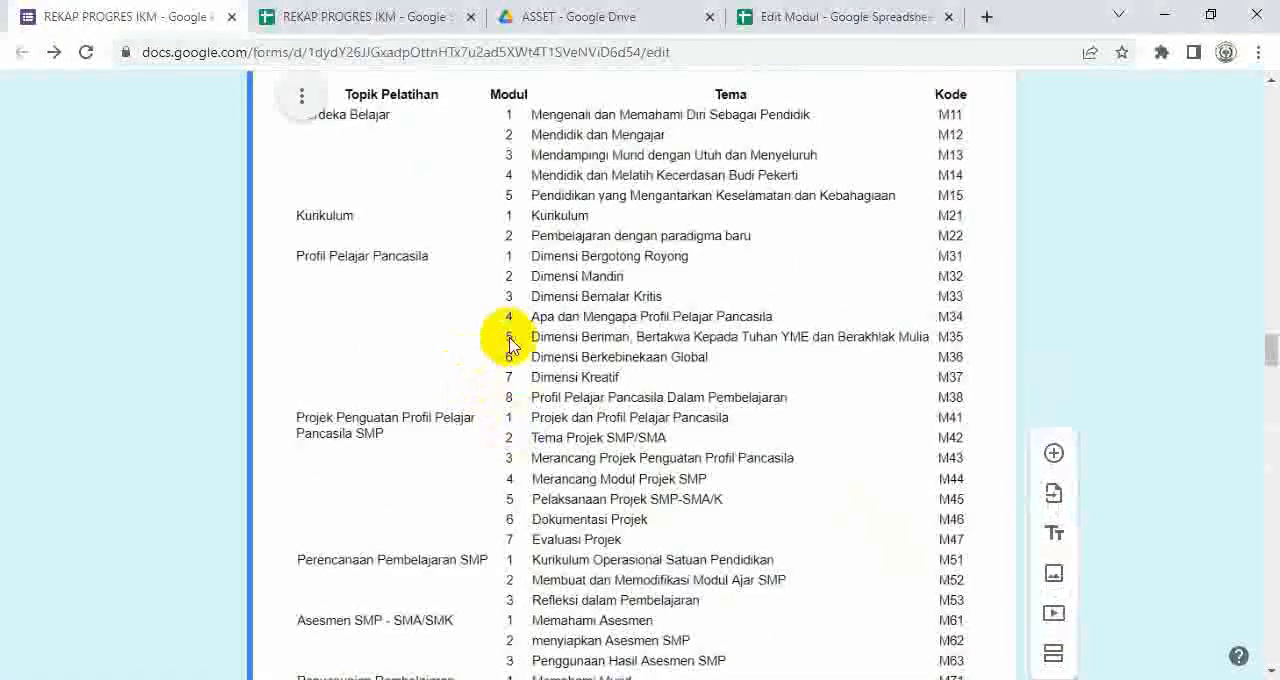
scroll(530, 328, "down", 4)
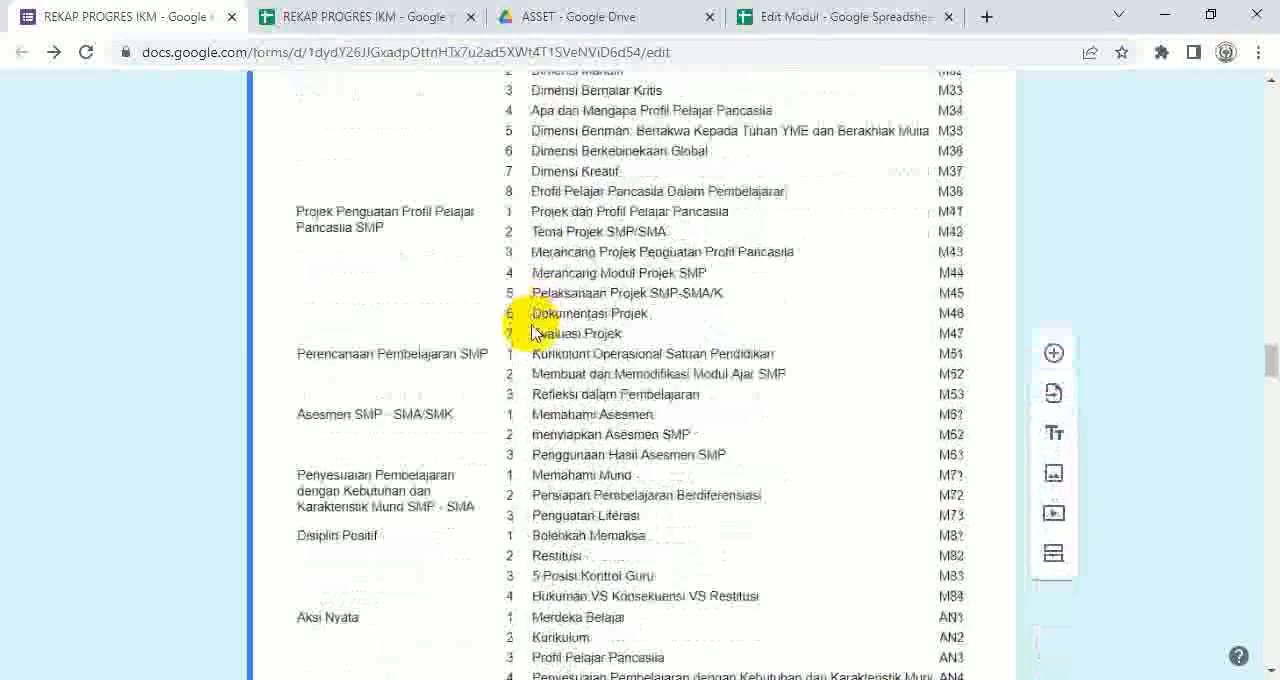
scroll(535, 340, "down", 1)
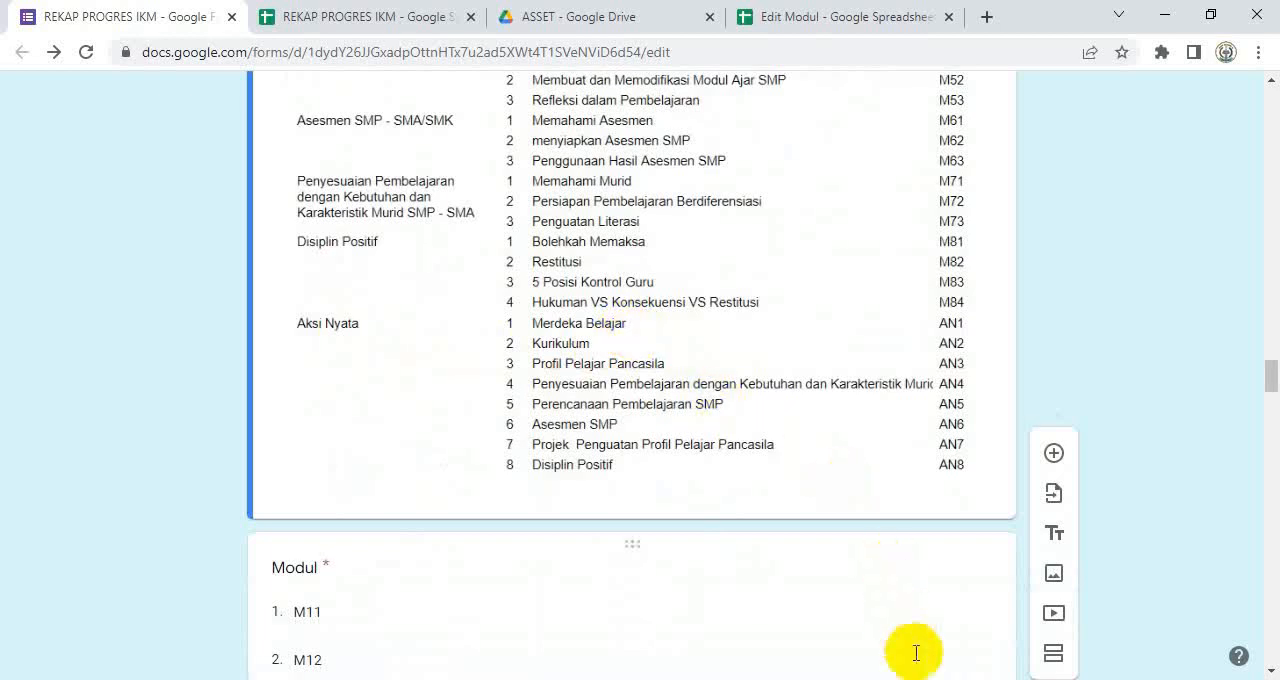
Step: Switch to the training site, go back to the Pelatihan Mandiri topic list and examine the Merdeka Belajar, Kurikulum and Profil Pelajar Pancasila topics
left_click(886, 679)
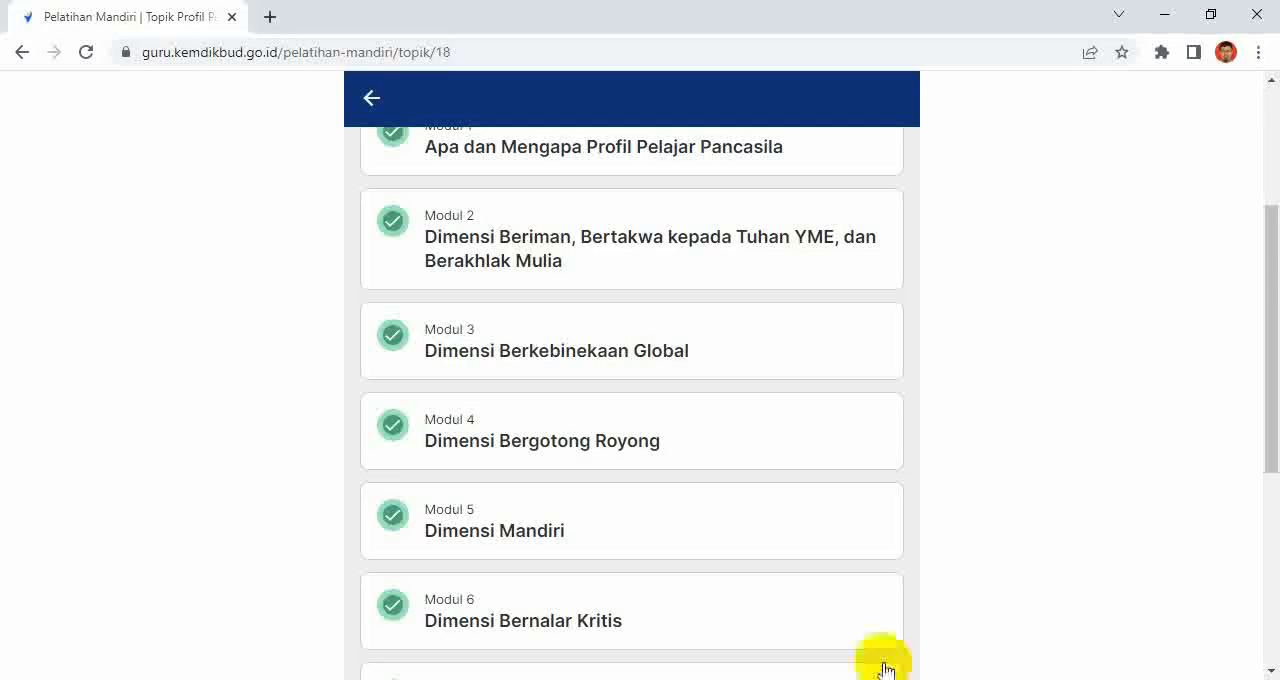
left_click(371, 98)
scroll(663, 491, "down", 5)
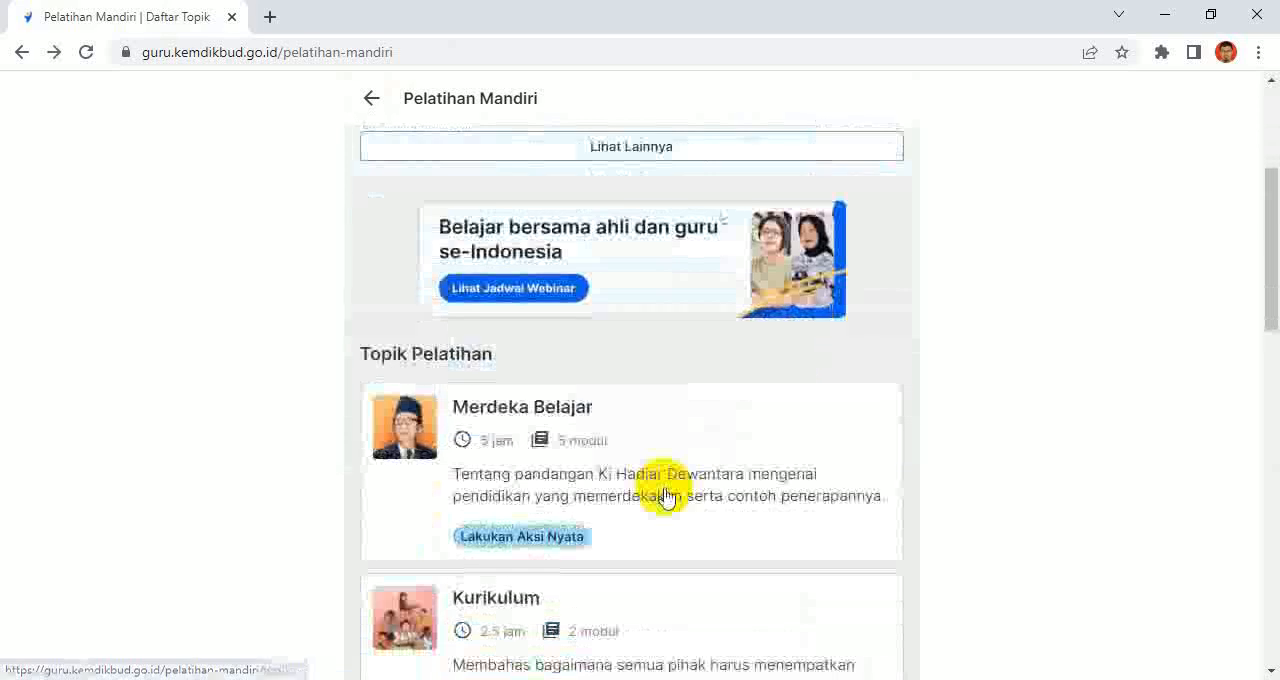
scroll(667, 491, "down", 1)
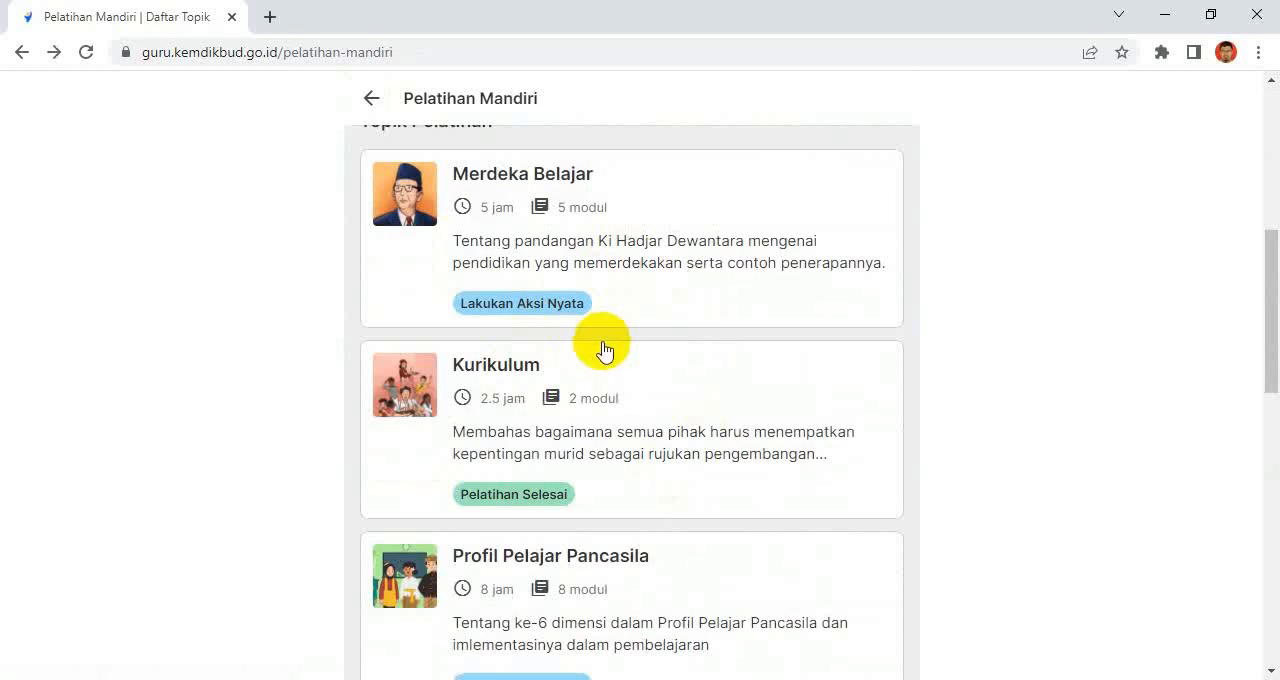
scroll(605, 350, "up", 1)
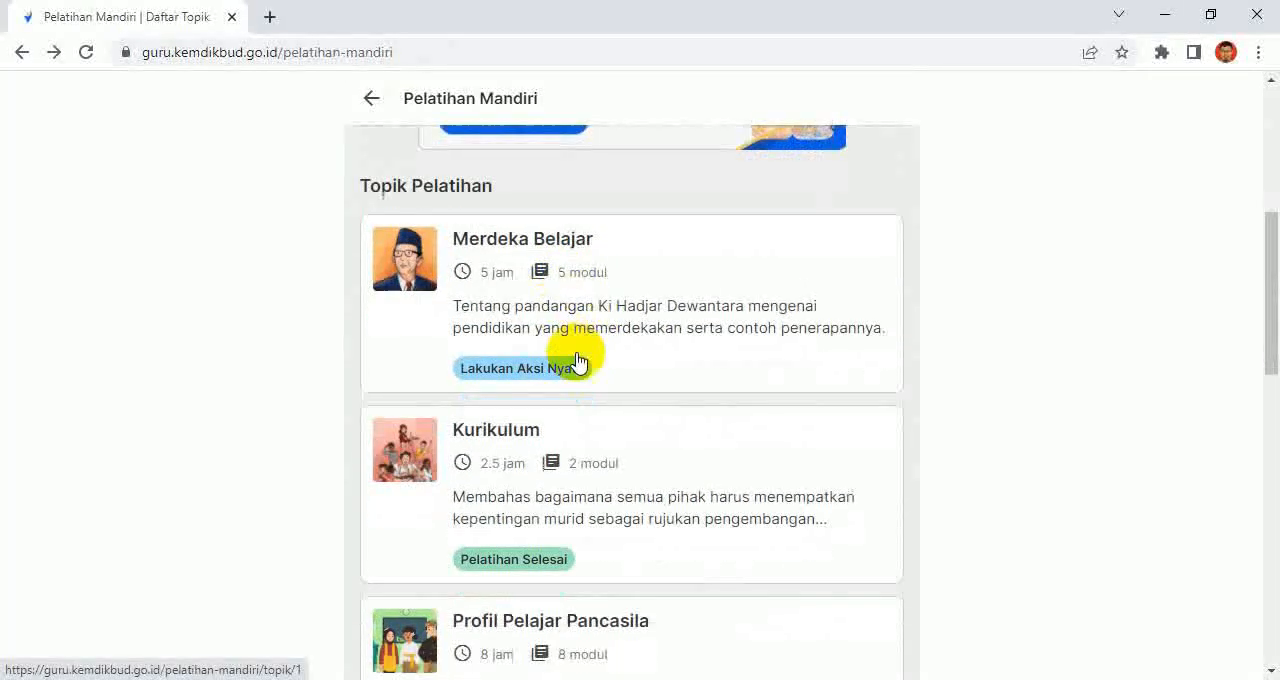
scroll(578, 362, "down", 1)
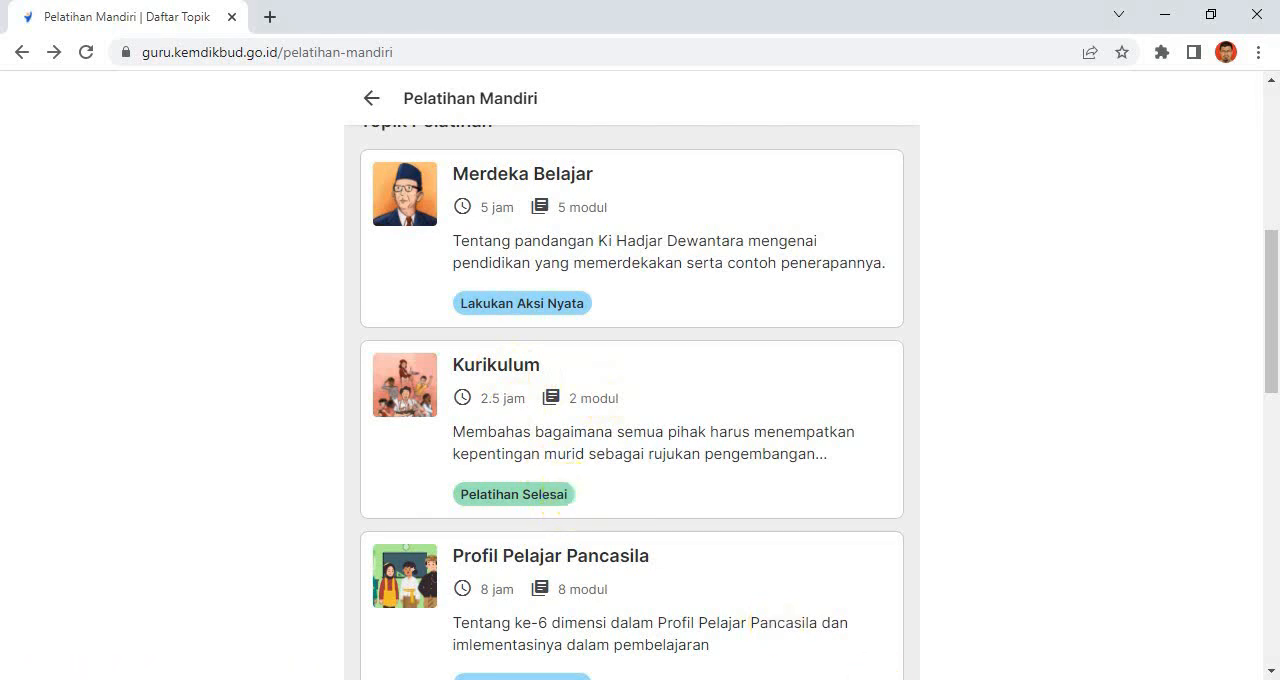
Step: Switch back to the form and review the Aksi Nyata codes in the image and the existing options of the Modul question
left_click(500, 679)
scroll(371, 368, "down", 1)
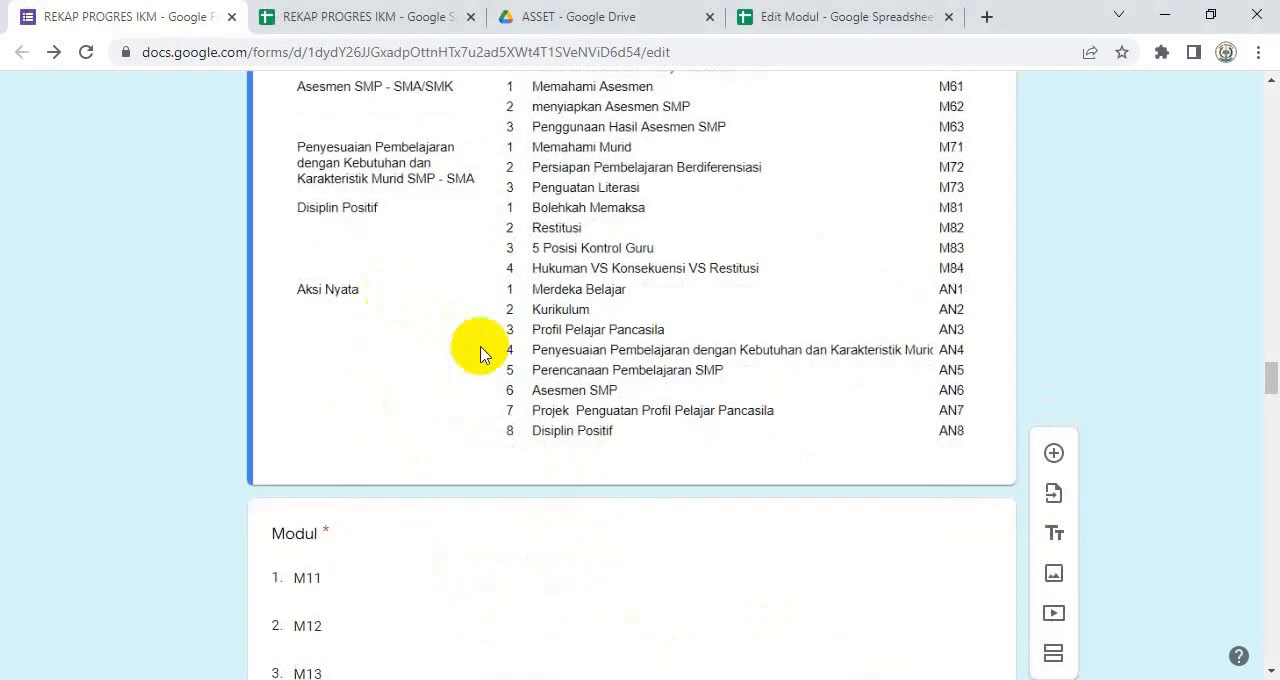
scroll(496, 359, "up", 4)
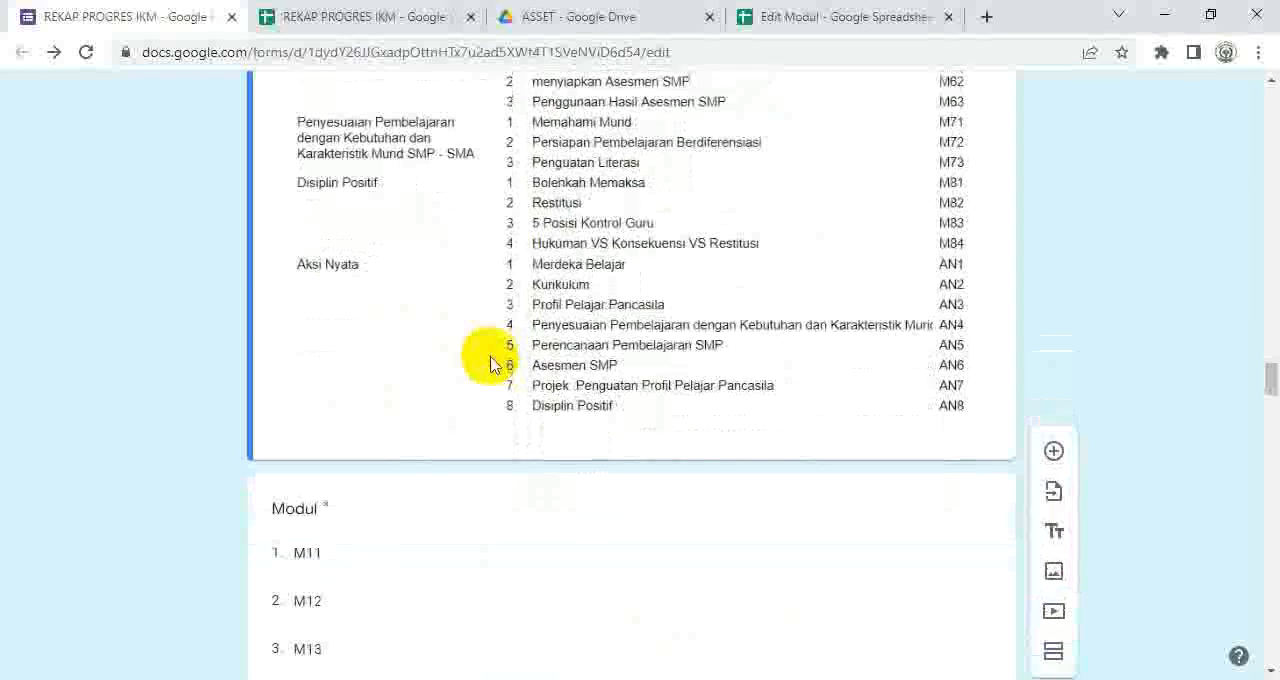
scroll(490, 365, "up", 2)
scroll(489, 366, "down", 5)
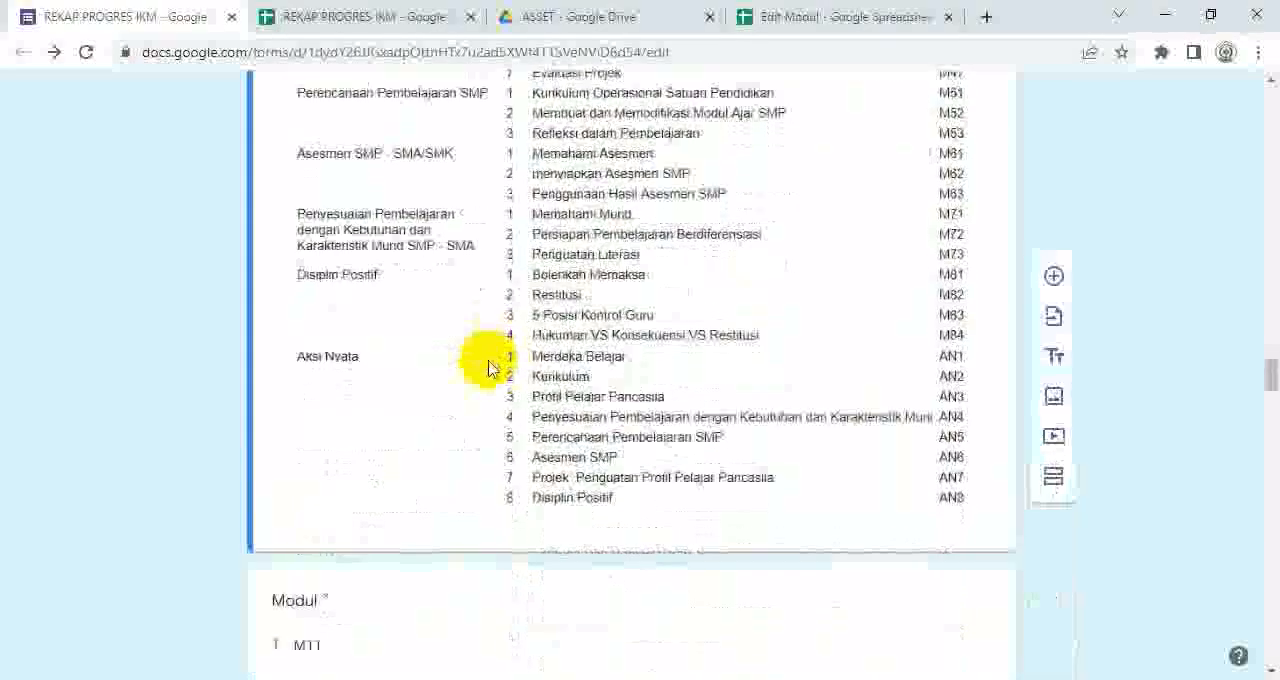
scroll(488, 367, "down", 2)
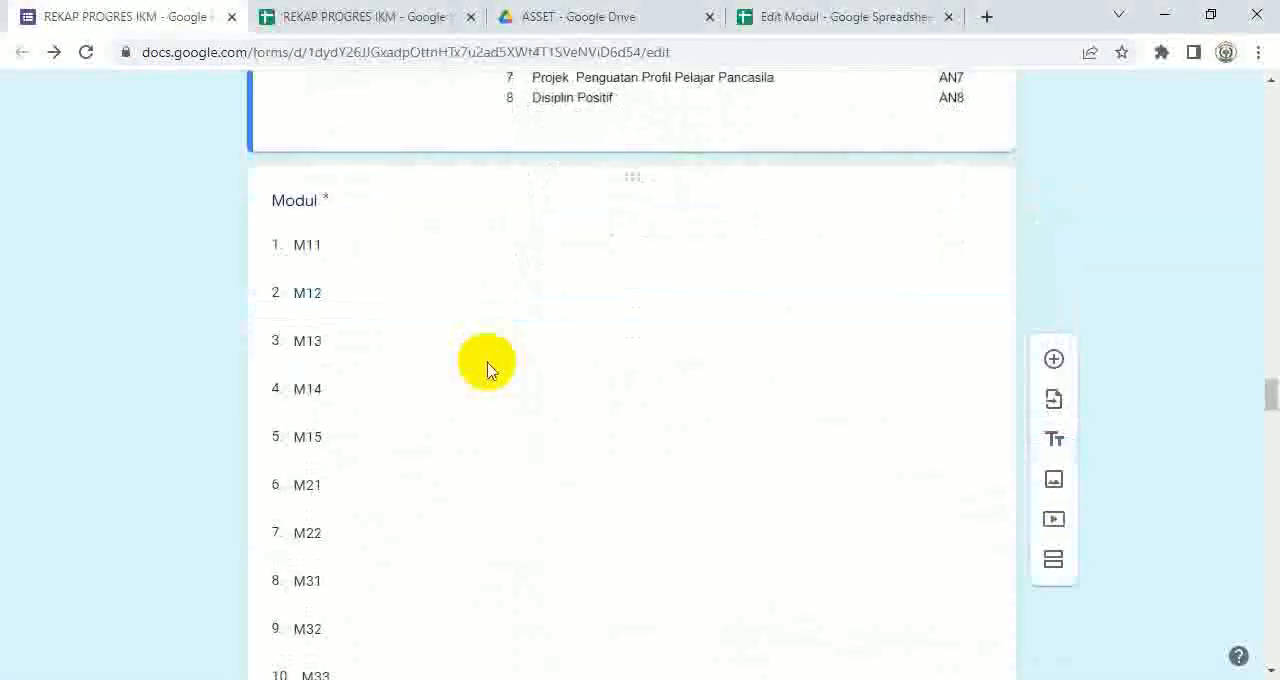
left_click(336, 280)
scroll(594, 409, "down", 5)
scroll(659, 463, "down", 3)
scroll(659, 465, "up", 5)
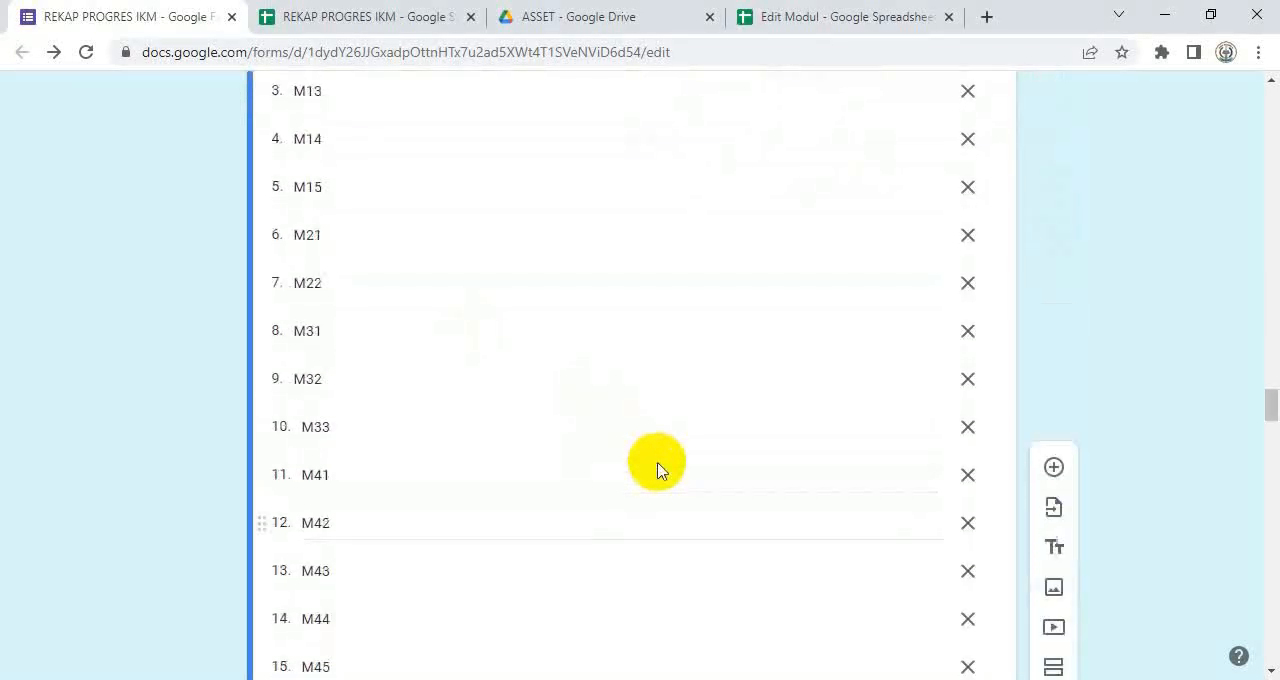
scroll(657, 466, "up", 4)
Step: Clear the Modul question's old options by changing its type to Jawaban singkat and back to Drop-down
left_click(321, 340)
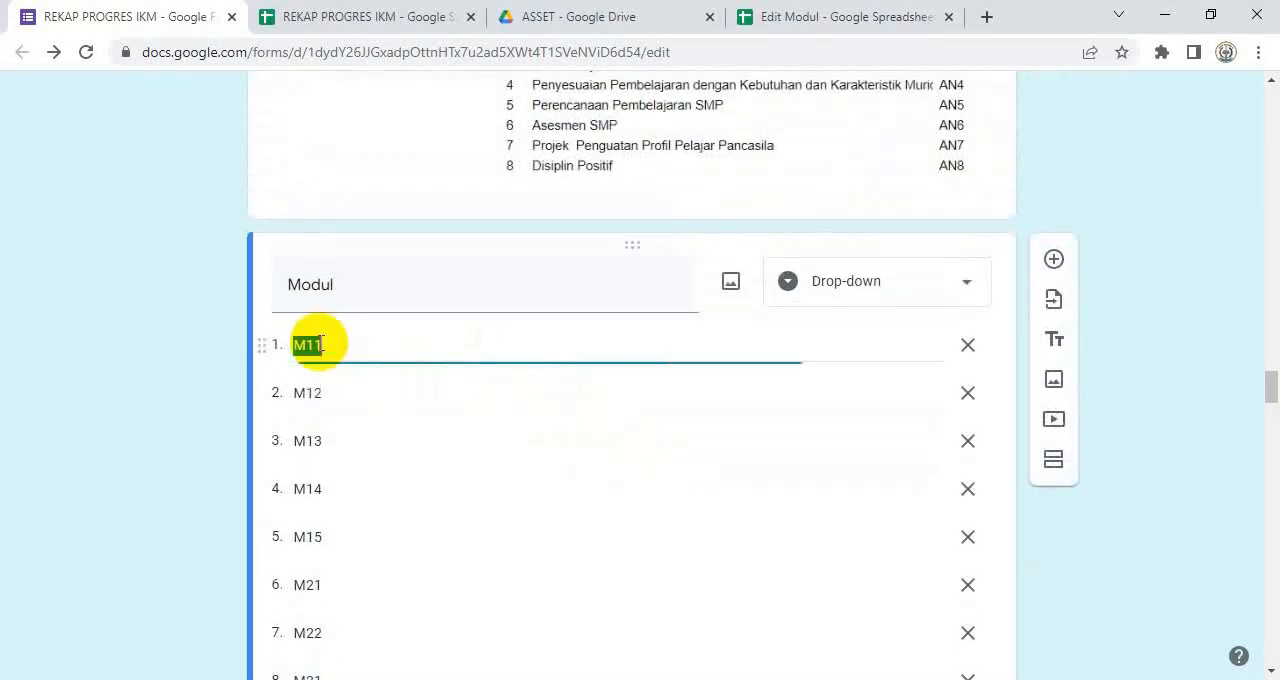
left_click(975, 290)
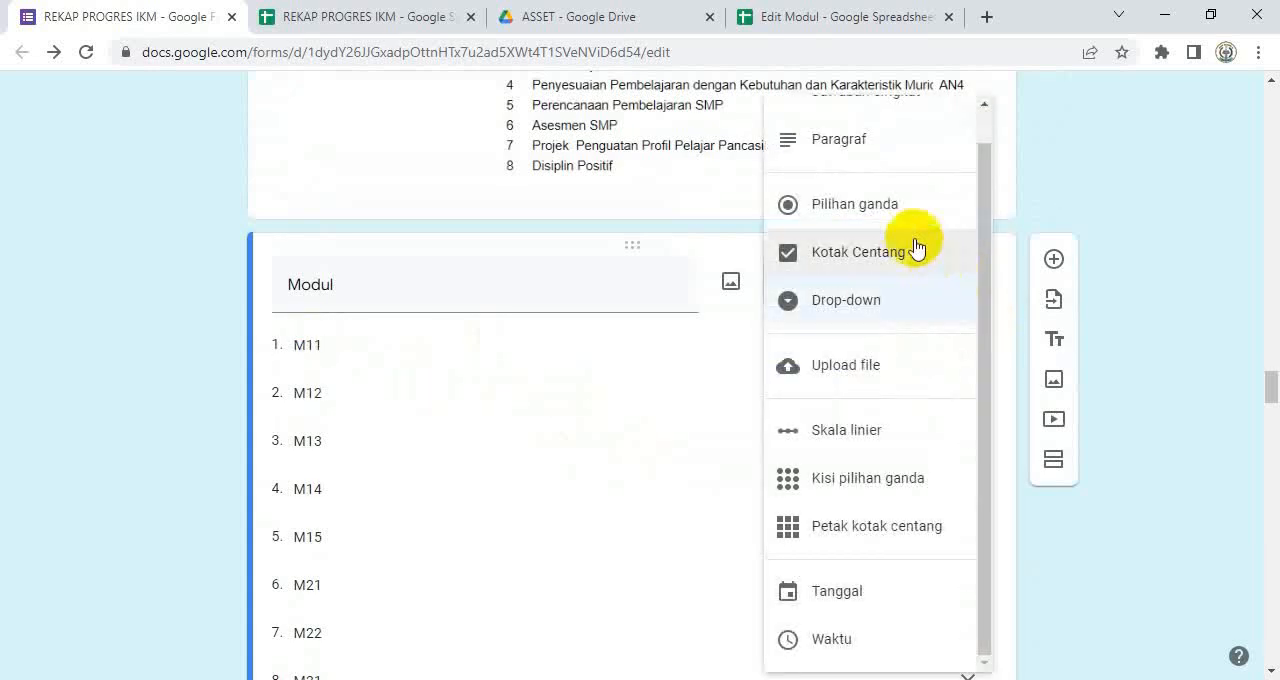
left_click(878, 130)
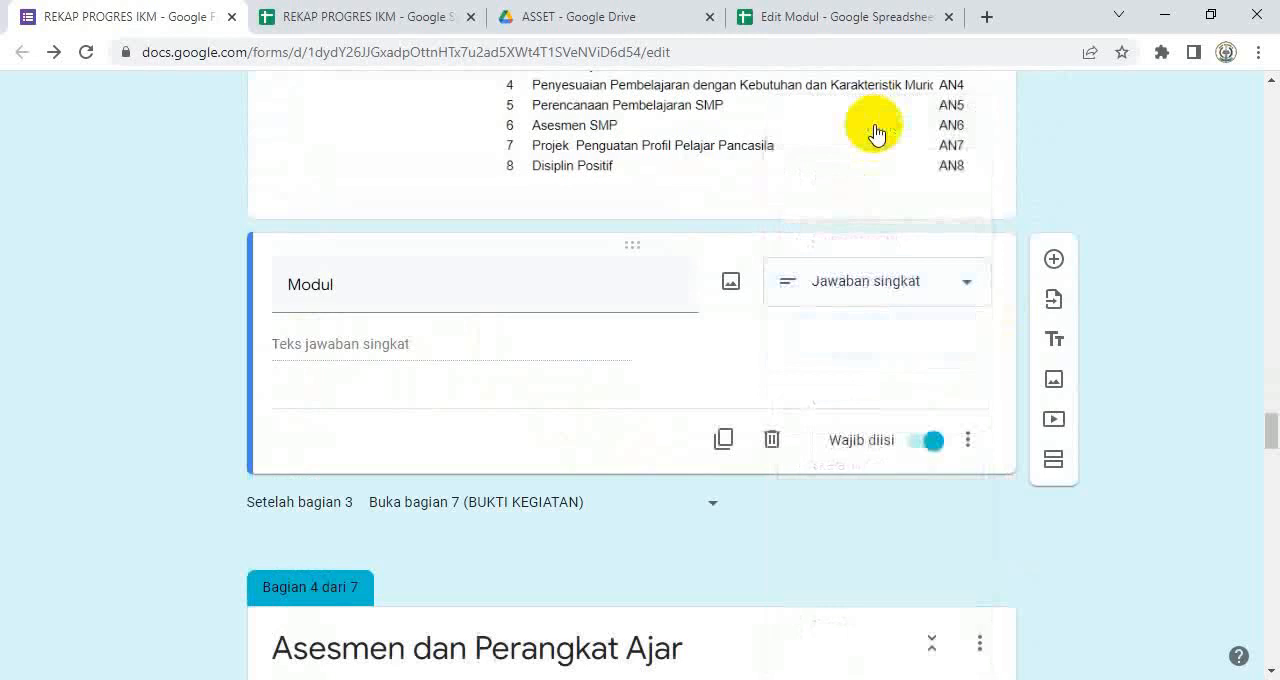
left_click(962, 295)
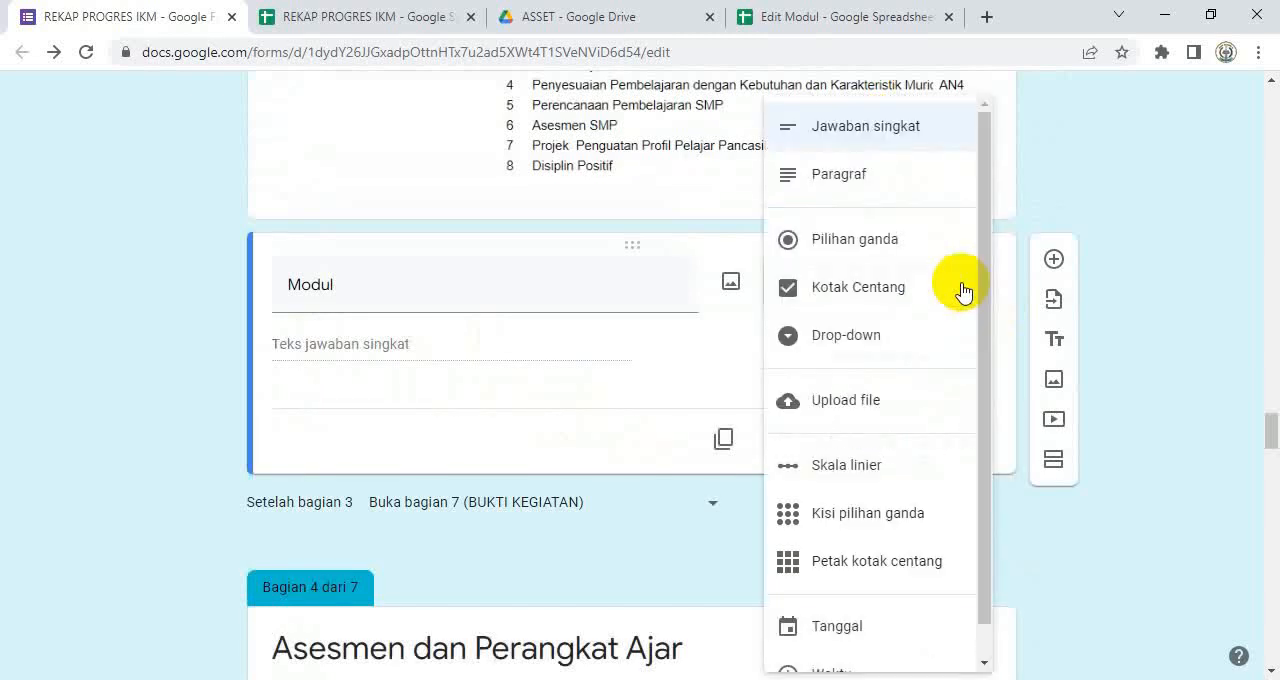
left_click(866, 332)
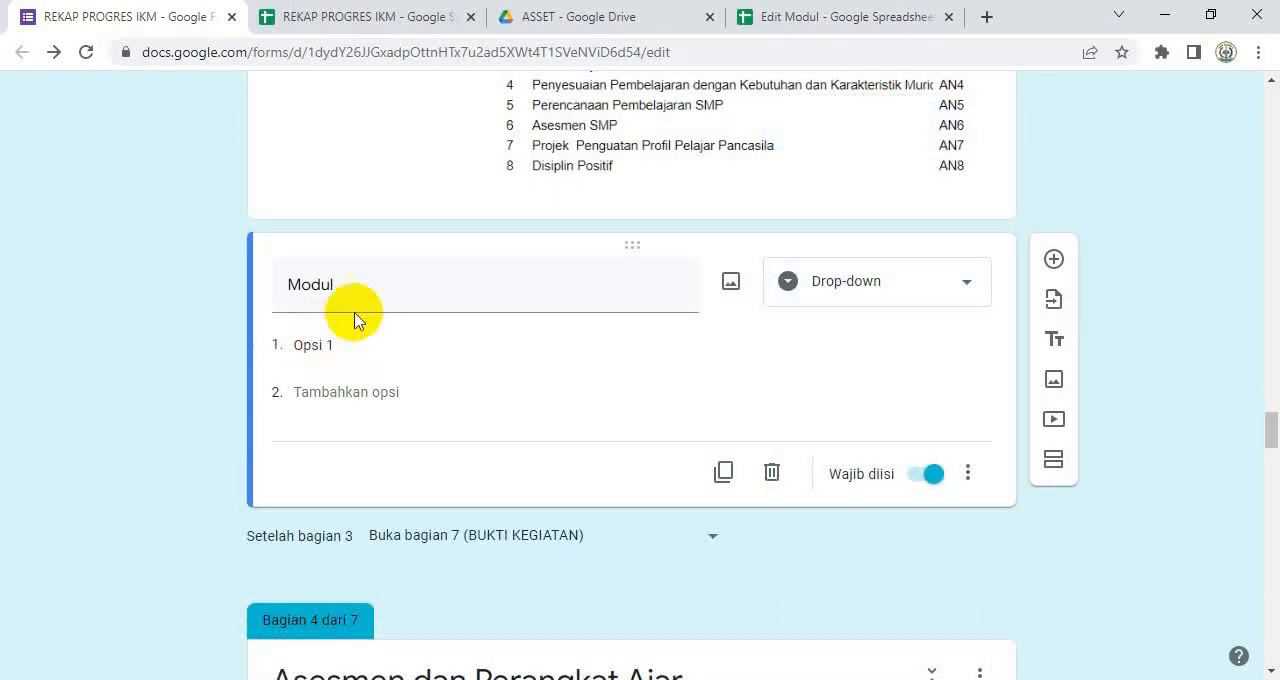
Step: Switch to the Edit Modul spreadsheet and copy the Kode values from M11 to AN8 in E3:E45
left_click(806, 24)
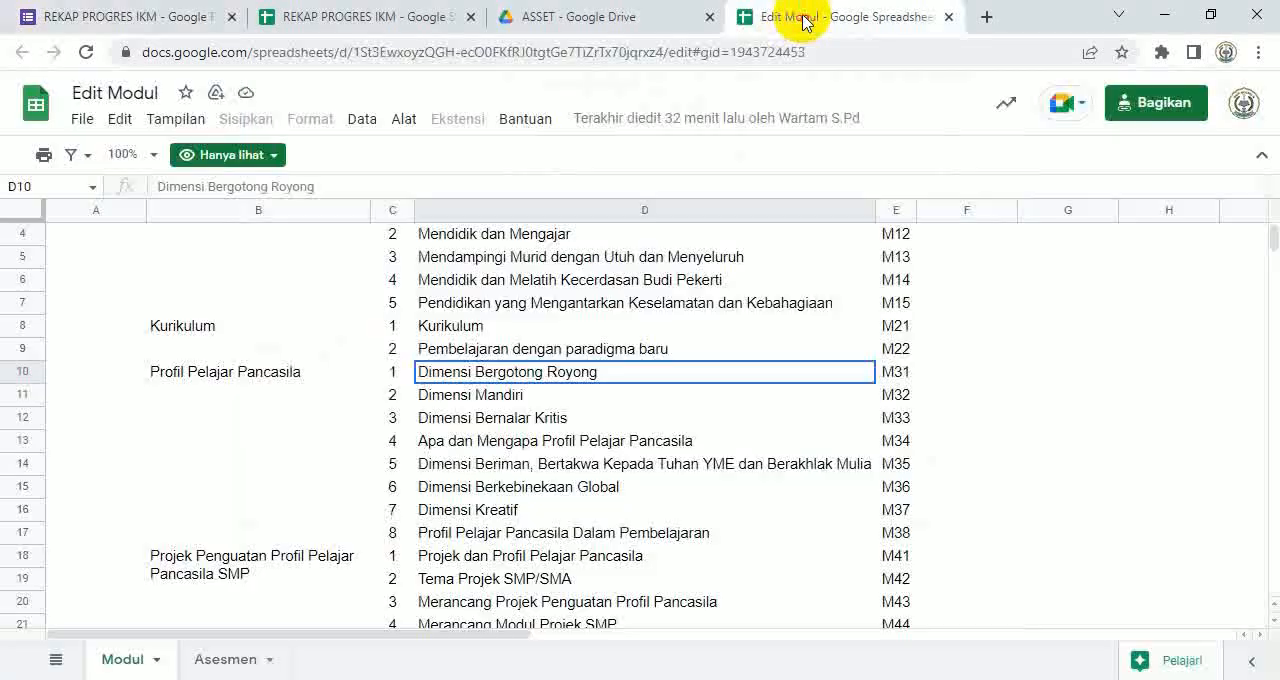
scroll(937, 318, "up", 1)
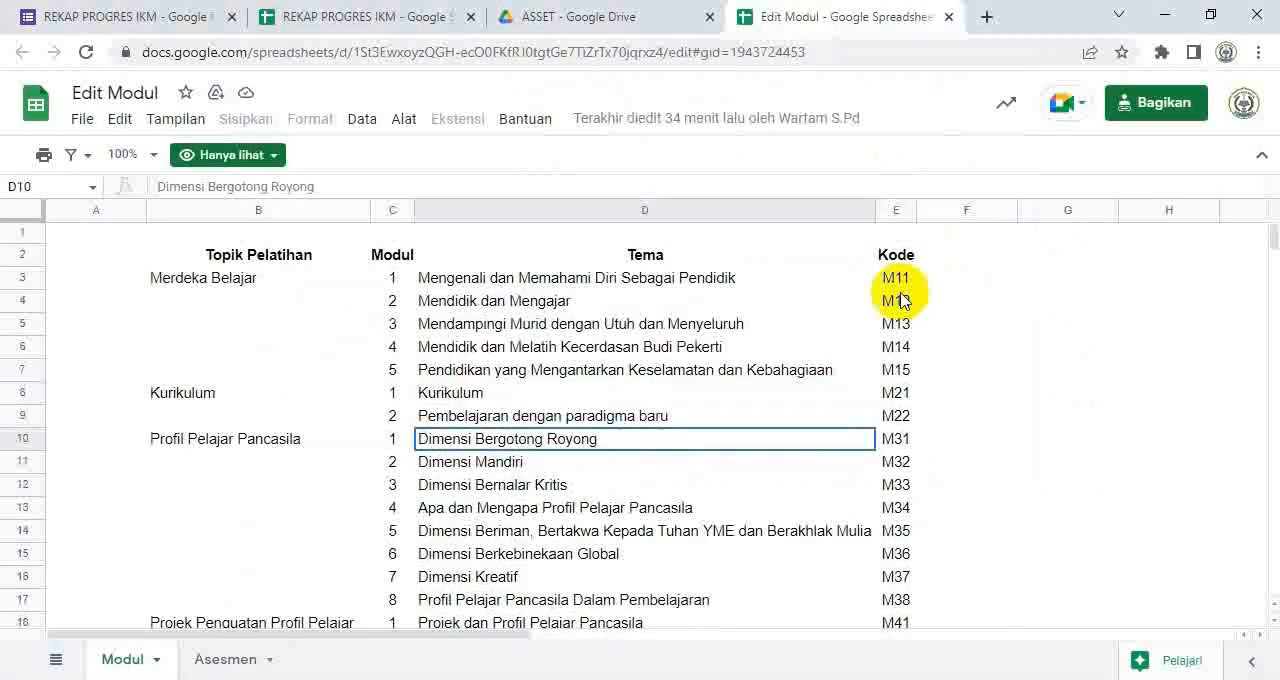
left_click_drag(895, 285, 897, 471)
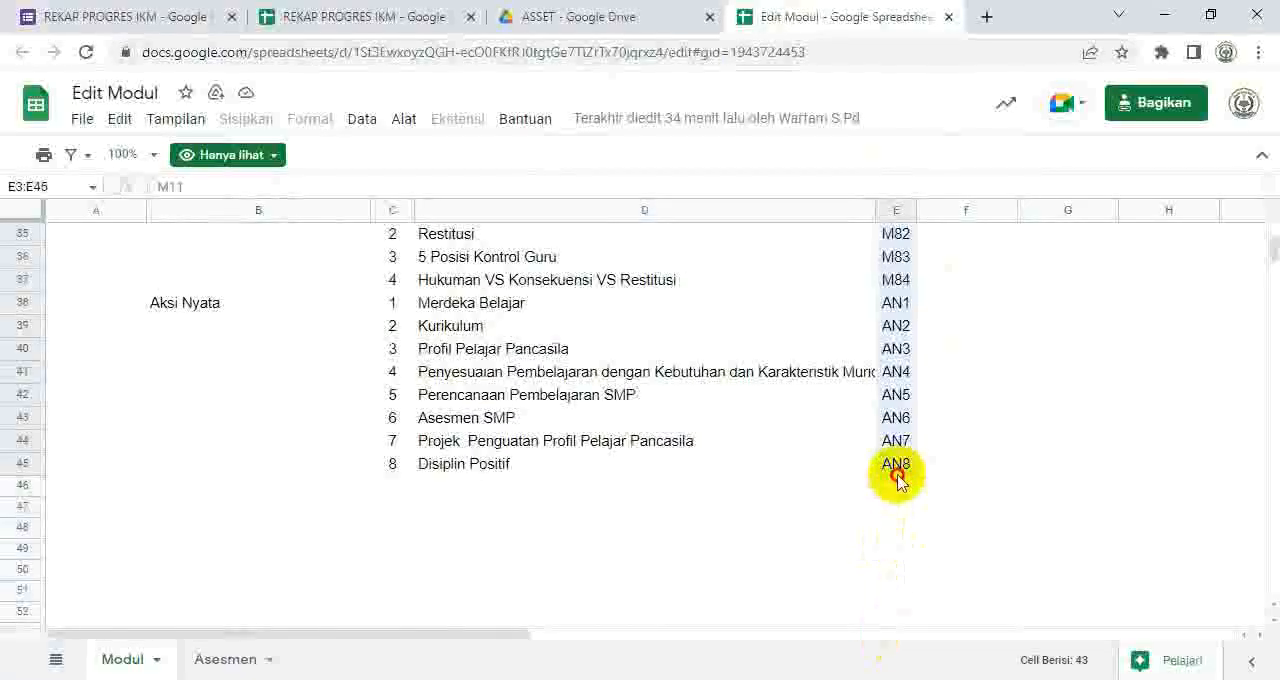
key("ctrl+c")
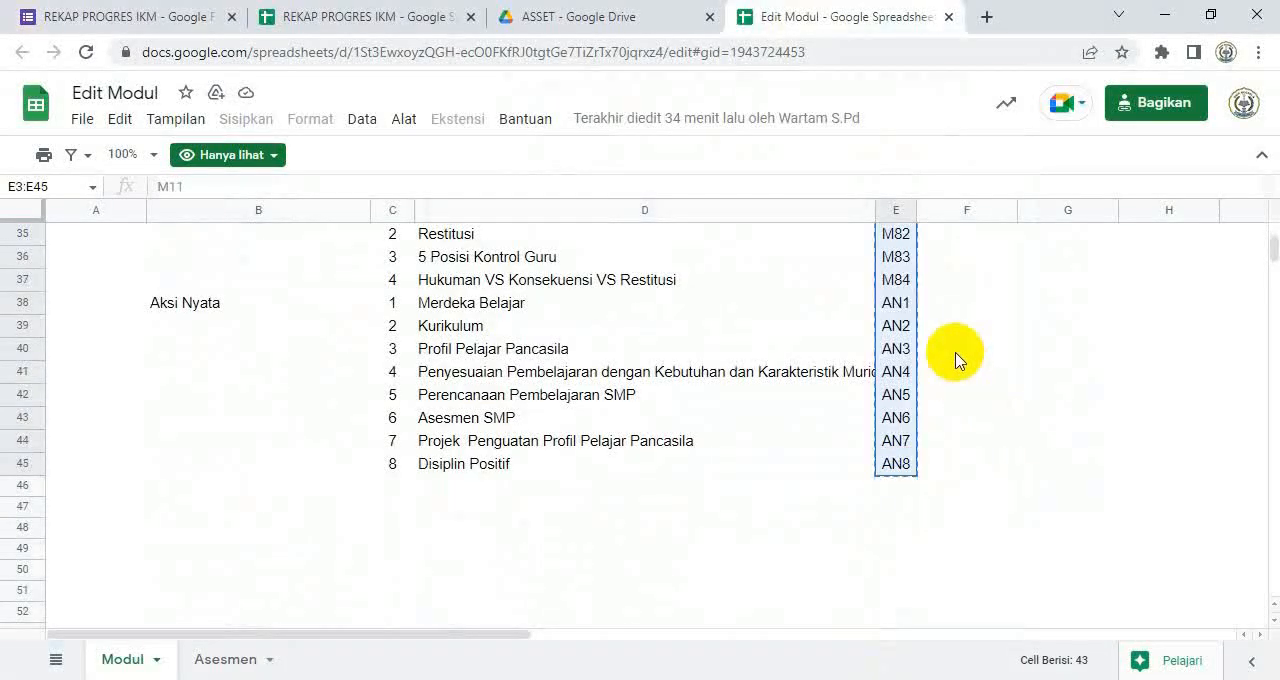
Step: Return to the form, paste the copied codes over Opsi 1 of the Modul question, and check the end of the option list
left_click(163, 30)
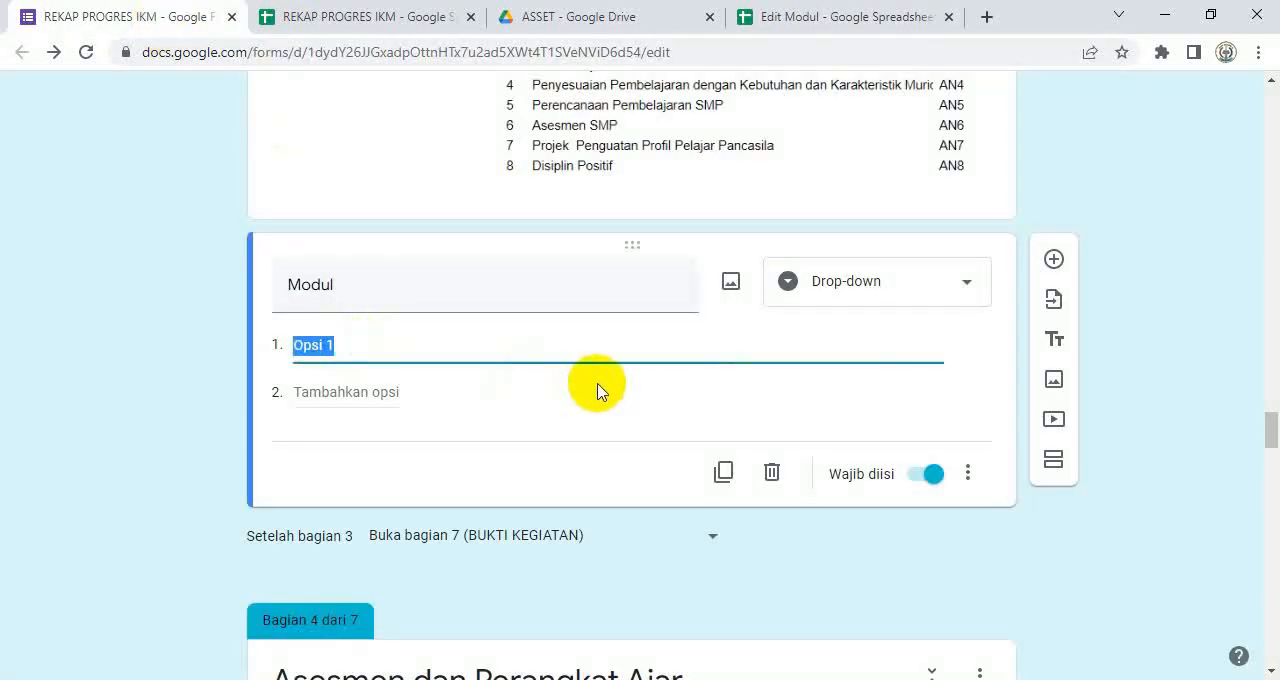
key("ctrl+v")
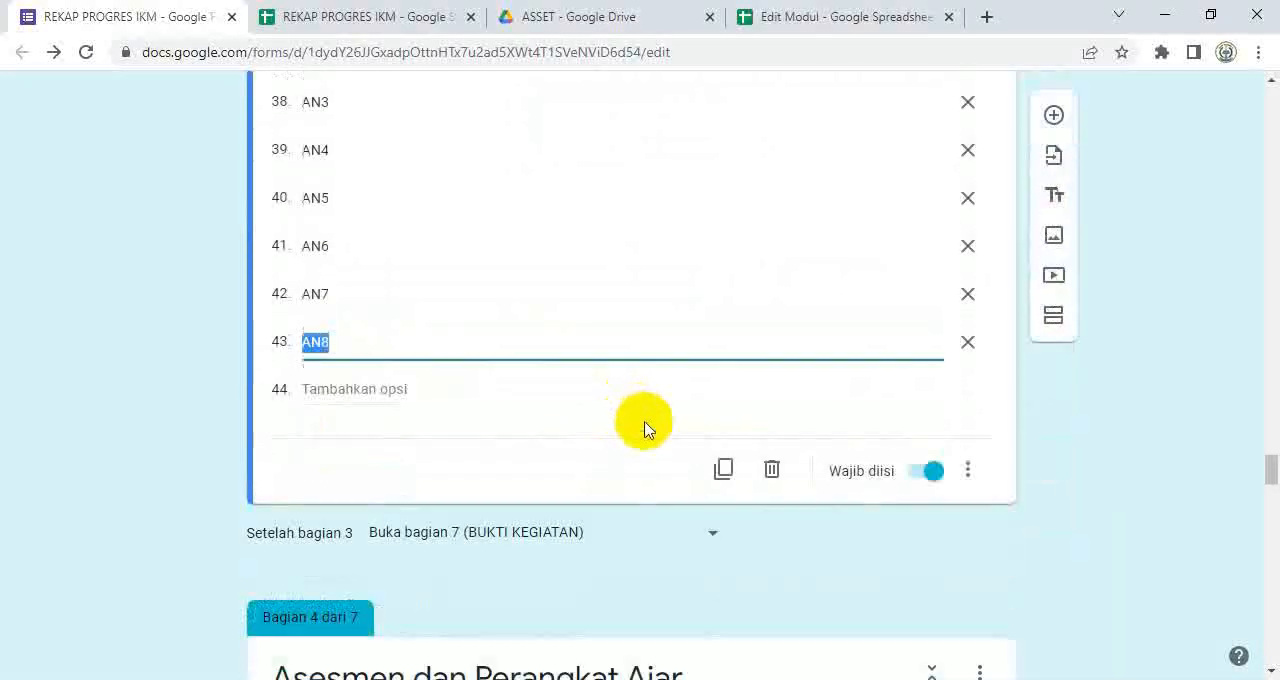
scroll(648, 430, "down", 1)
scroll(648, 430, "up", 4)
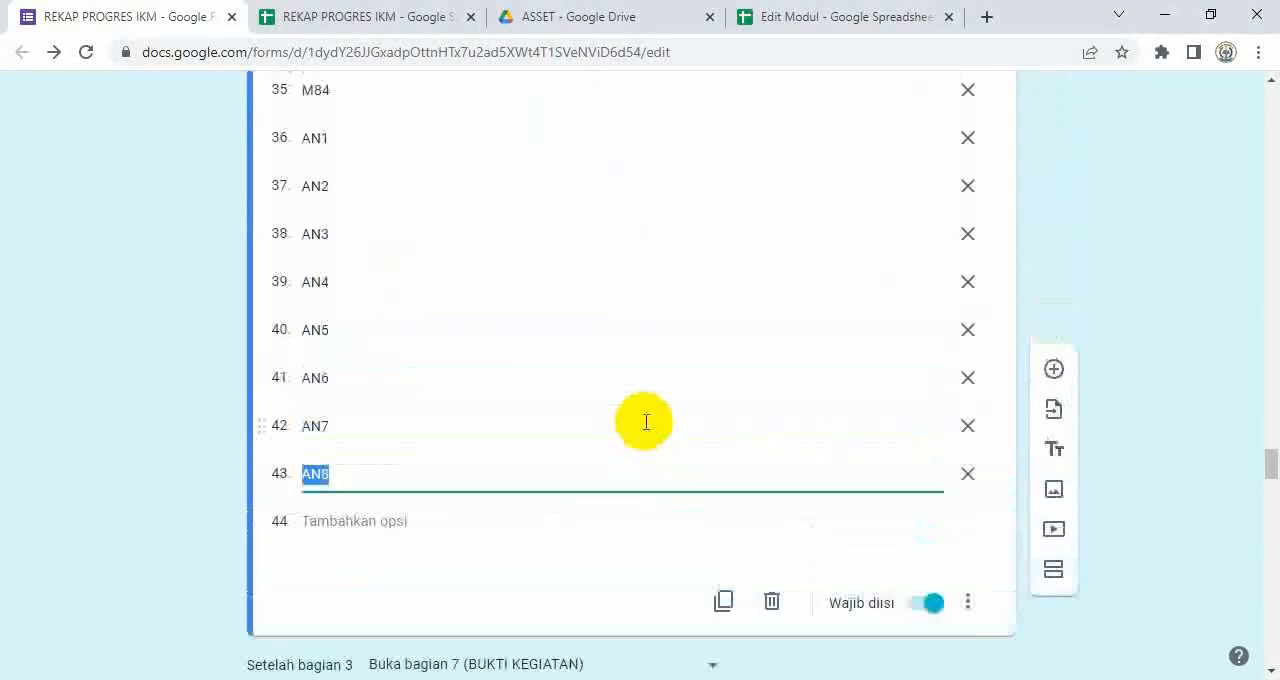
scroll(648, 430, "down", 3)
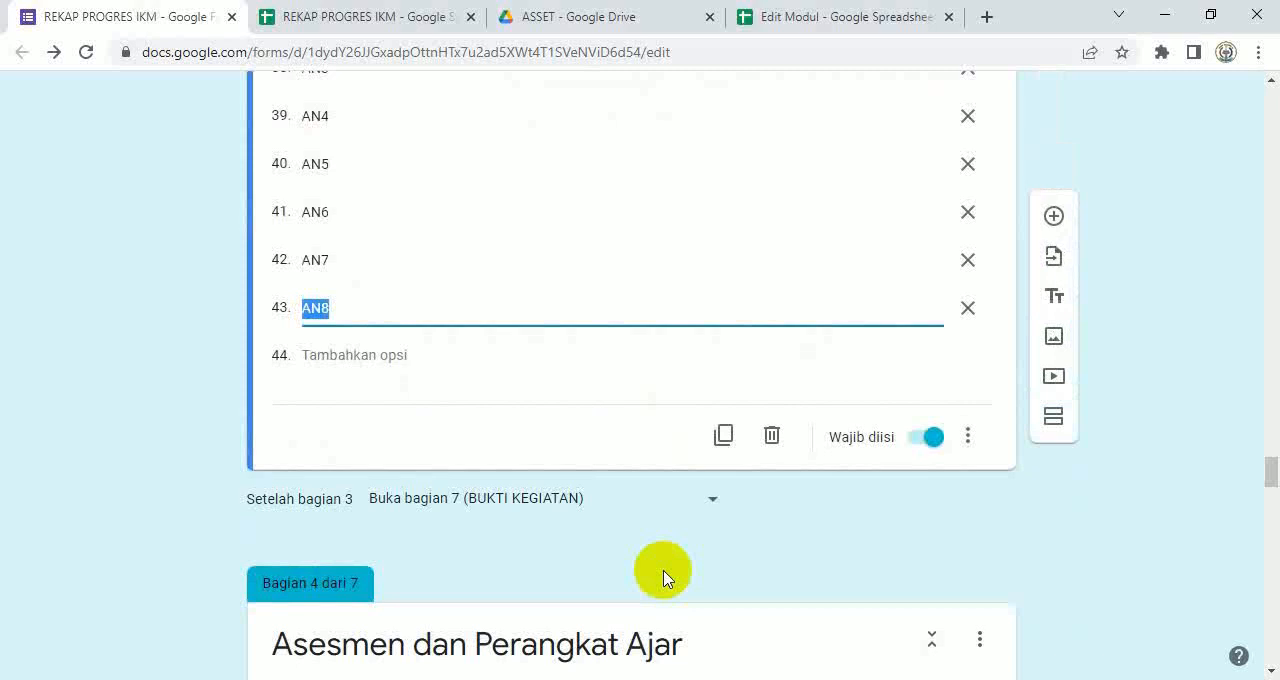
Step: Replace the code image in the Asesmen dan Perangkat Ajar section with the Kode Asesmen PNG from the Desktop
scroll(570, 495, "down", 5)
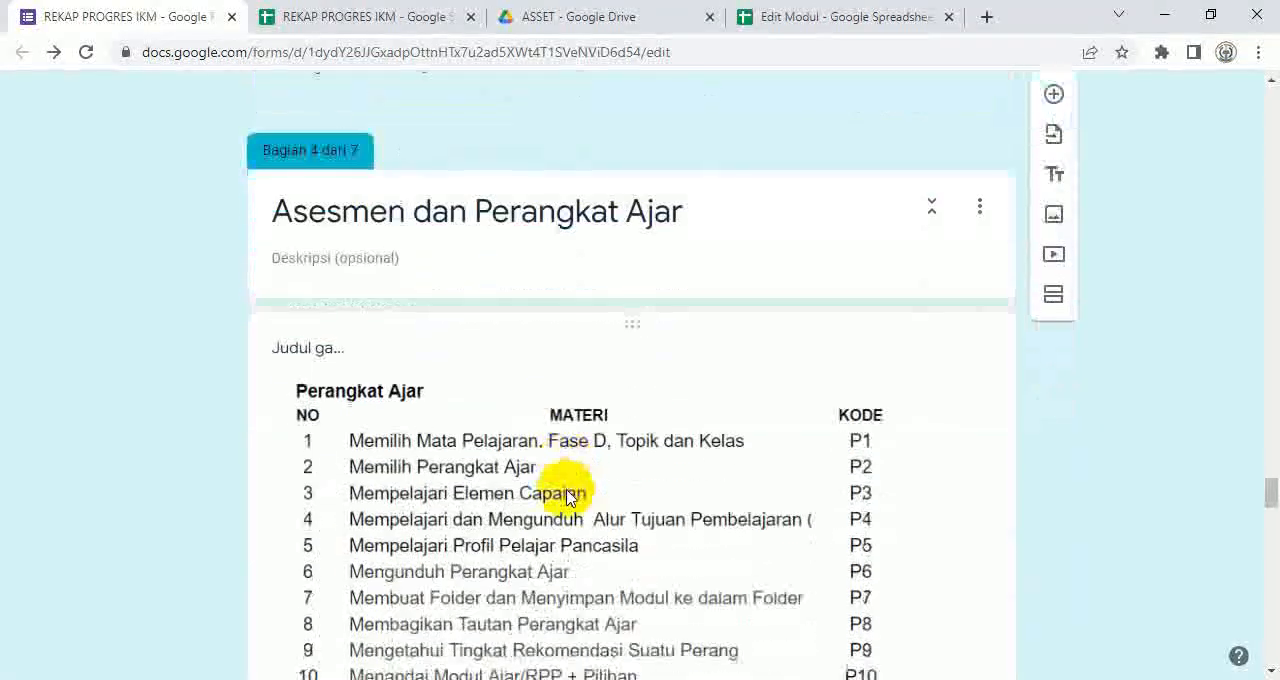
scroll(567, 497, "down", 3)
left_click(430, 309)
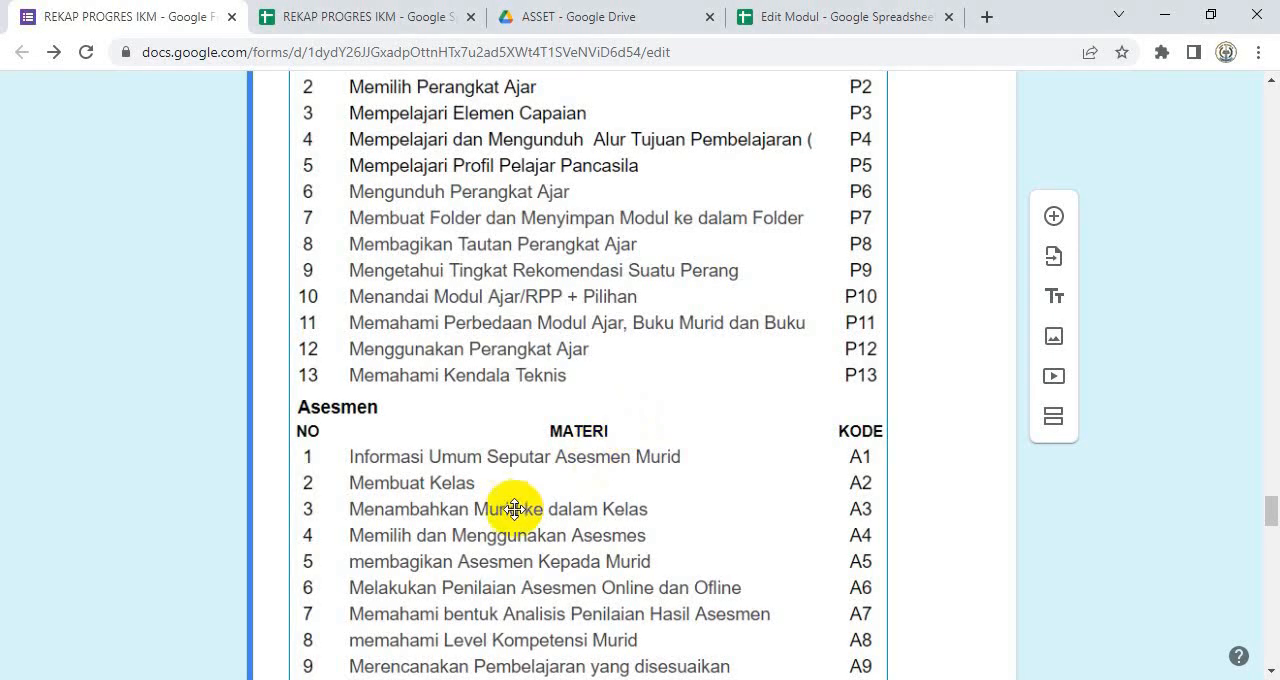
scroll(518, 476, "up", 3)
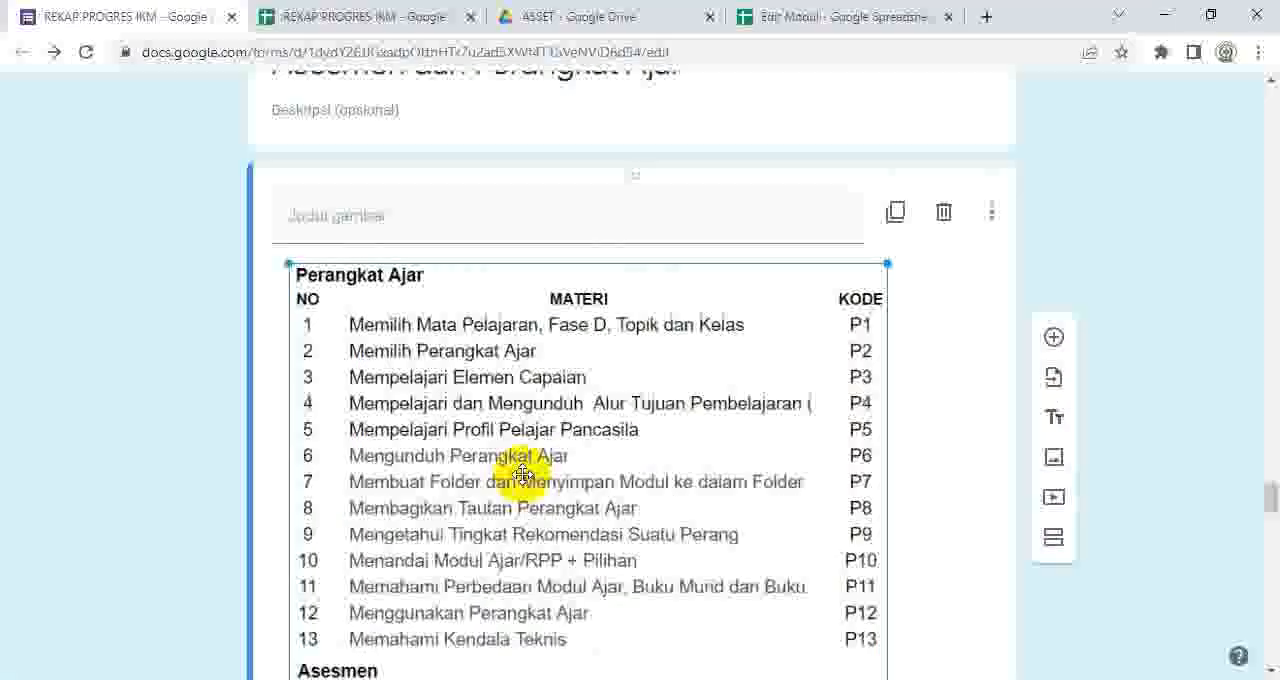
left_click(957, 358)
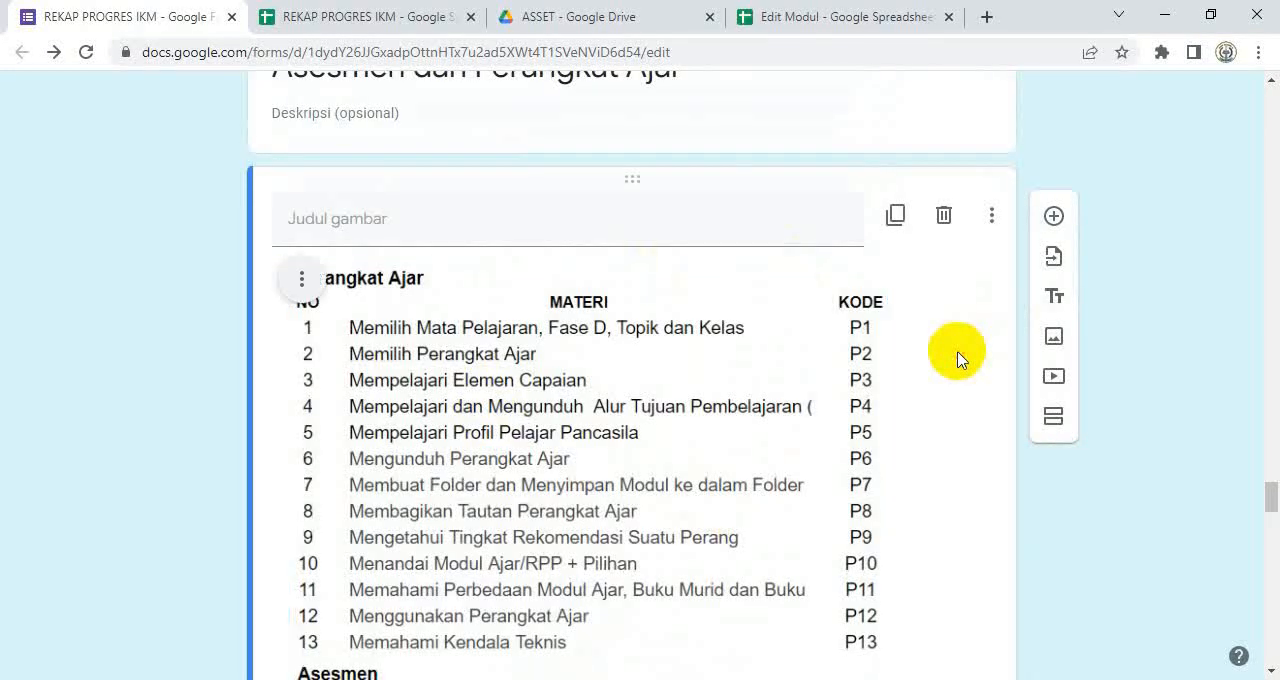
left_click(303, 285)
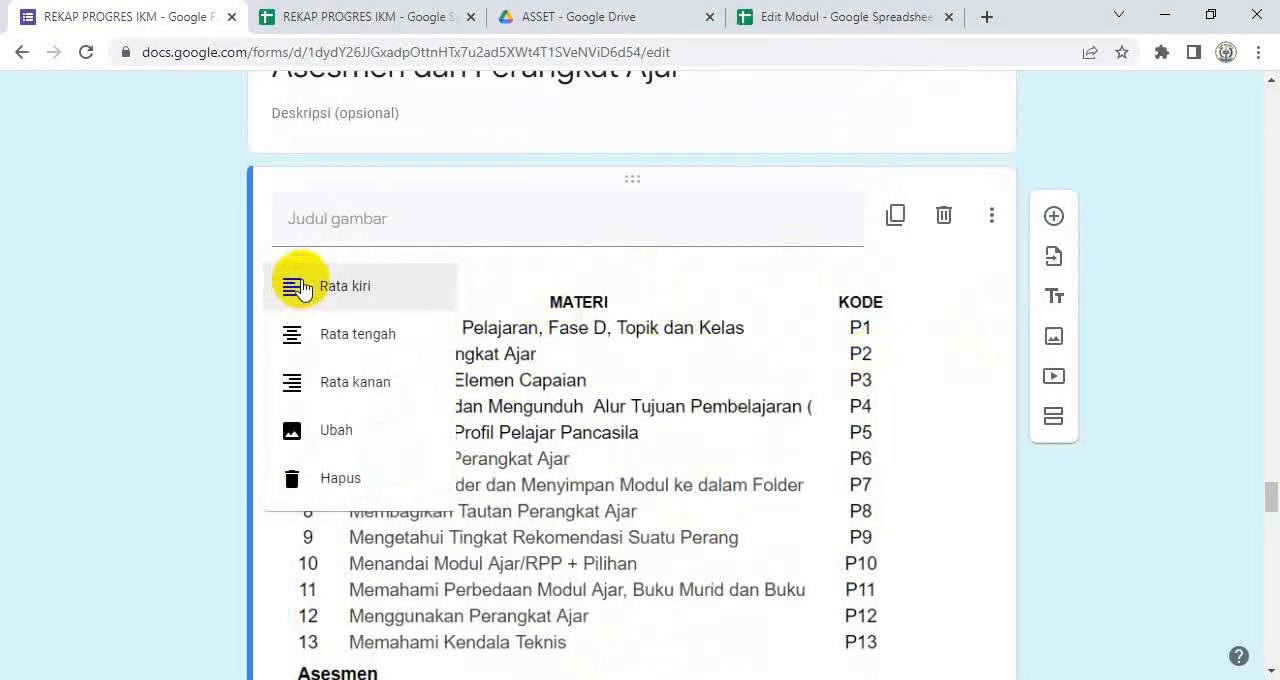
left_click(352, 431)
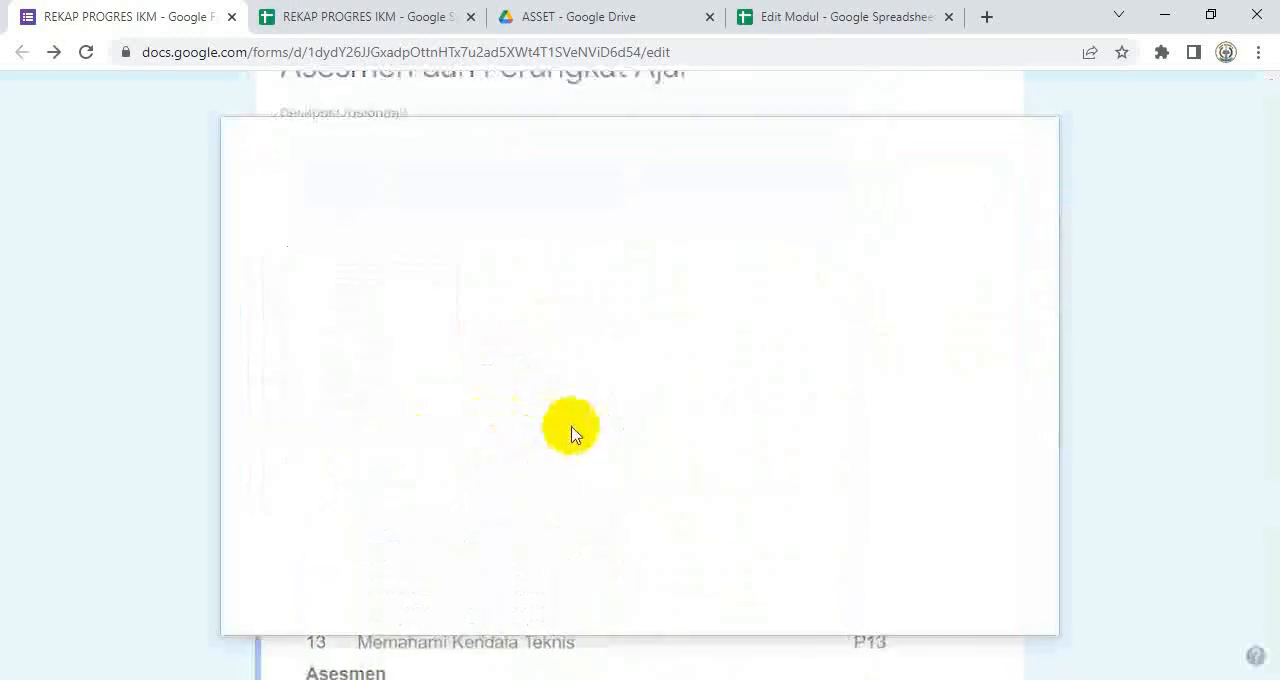
left_click(637, 500)
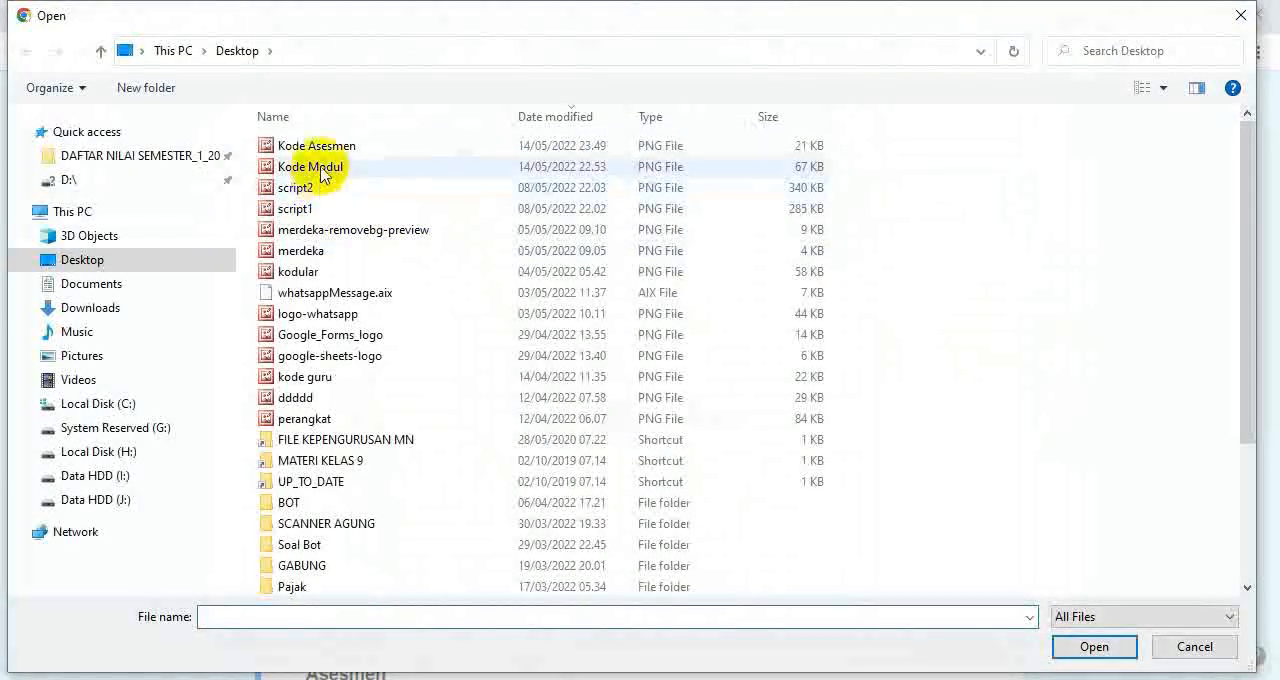
left_click(318, 146)
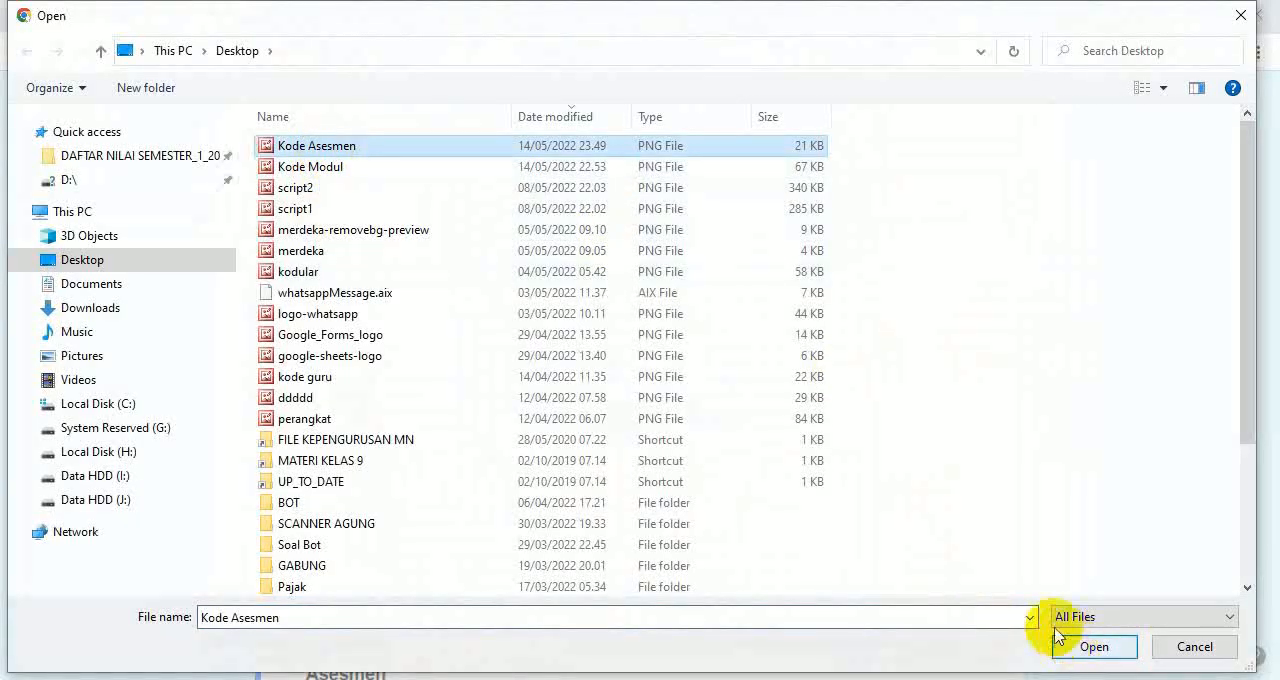
left_click(1094, 650)
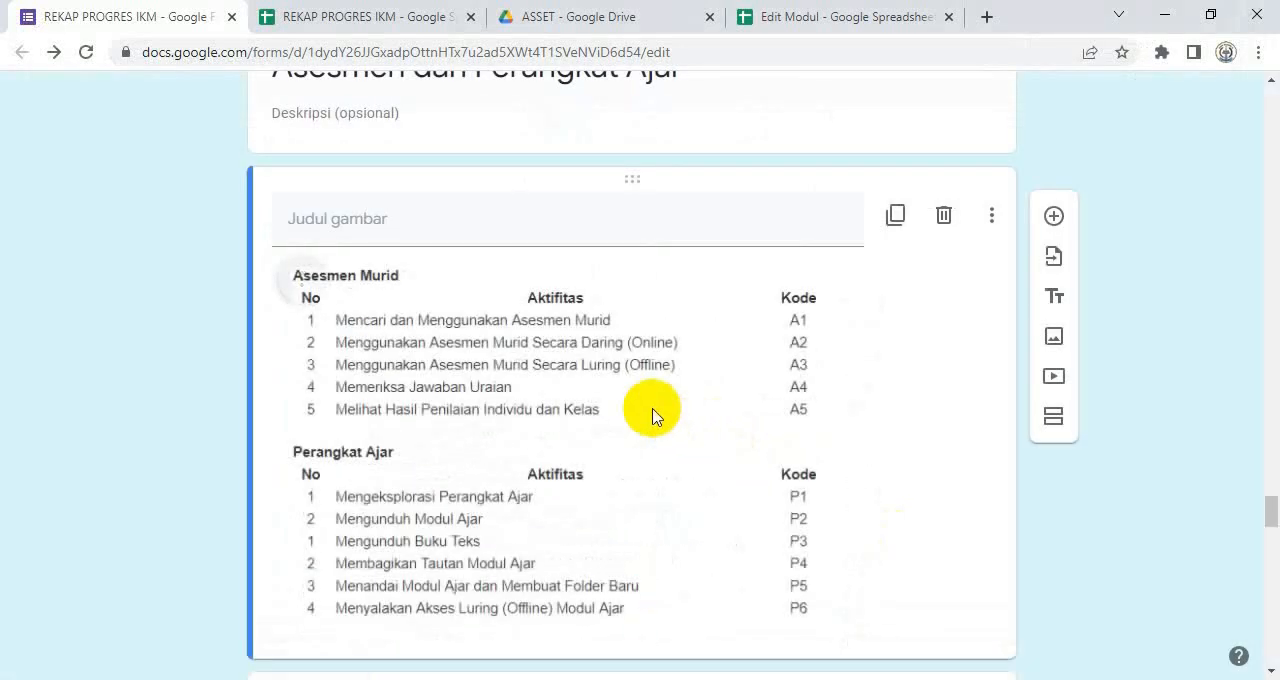
Step: Enlarge the new Asesmen Murid and Perangkat Ajar code image to nearly the width of its card and review it
scroll(751, 391, "down", 2)
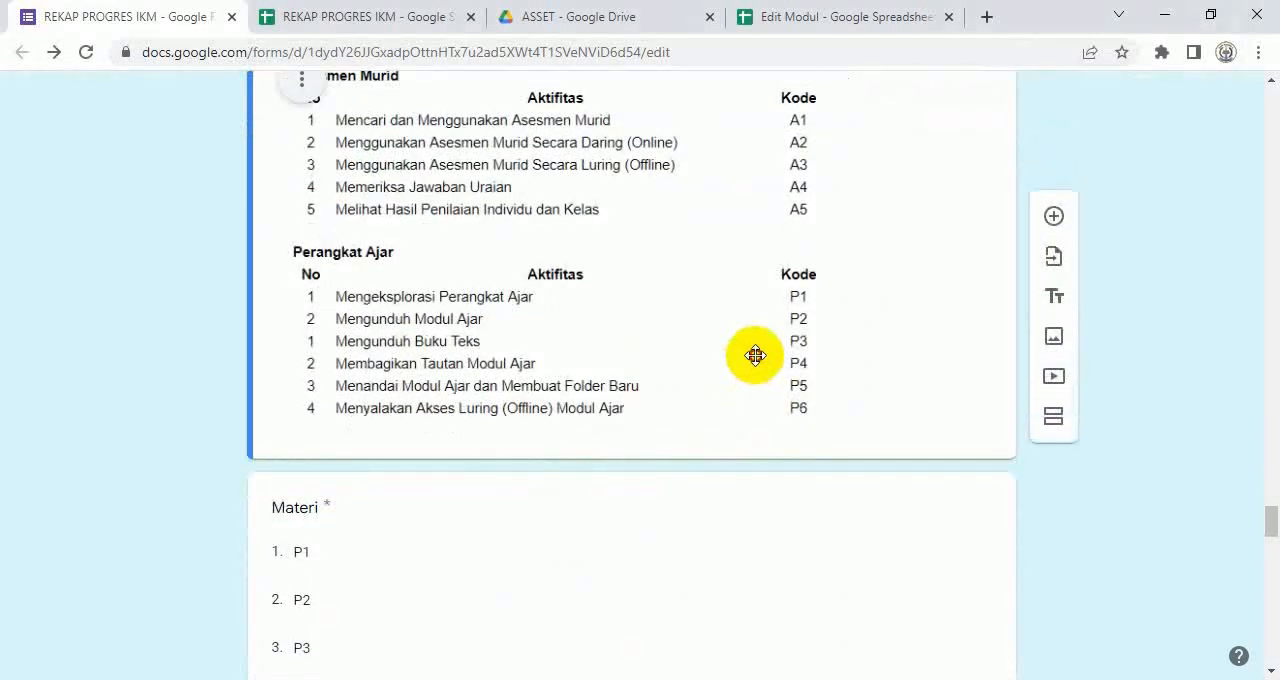
left_click_drag(817, 414, 965, 476)
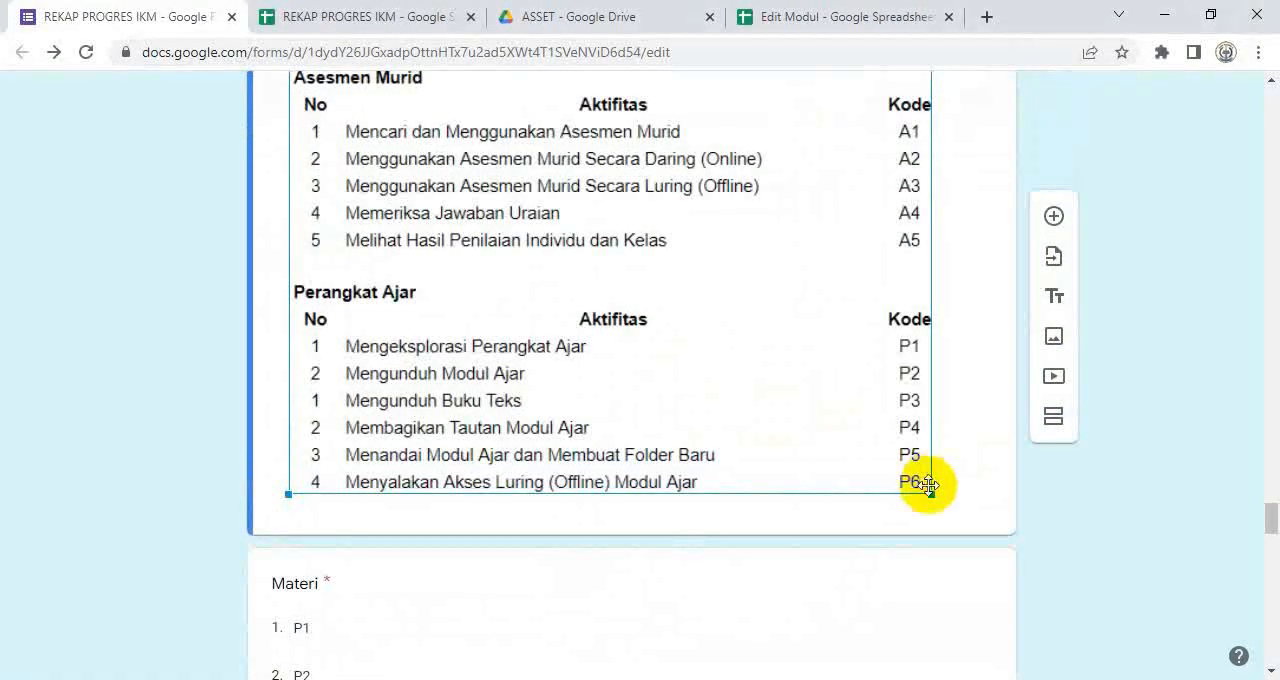
left_click_drag(930, 494, 950, 512)
scroll(695, 282, "up", 3)
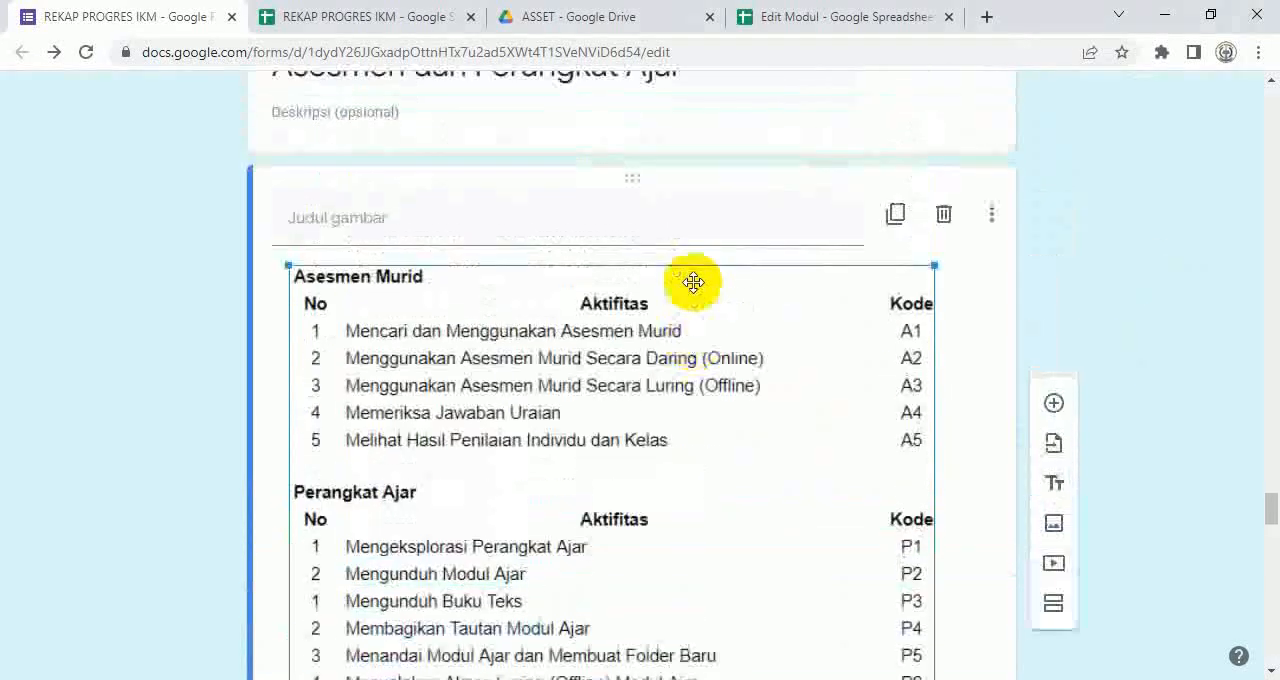
scroll(693, 282, "down", 1)
left_click(138, 262)
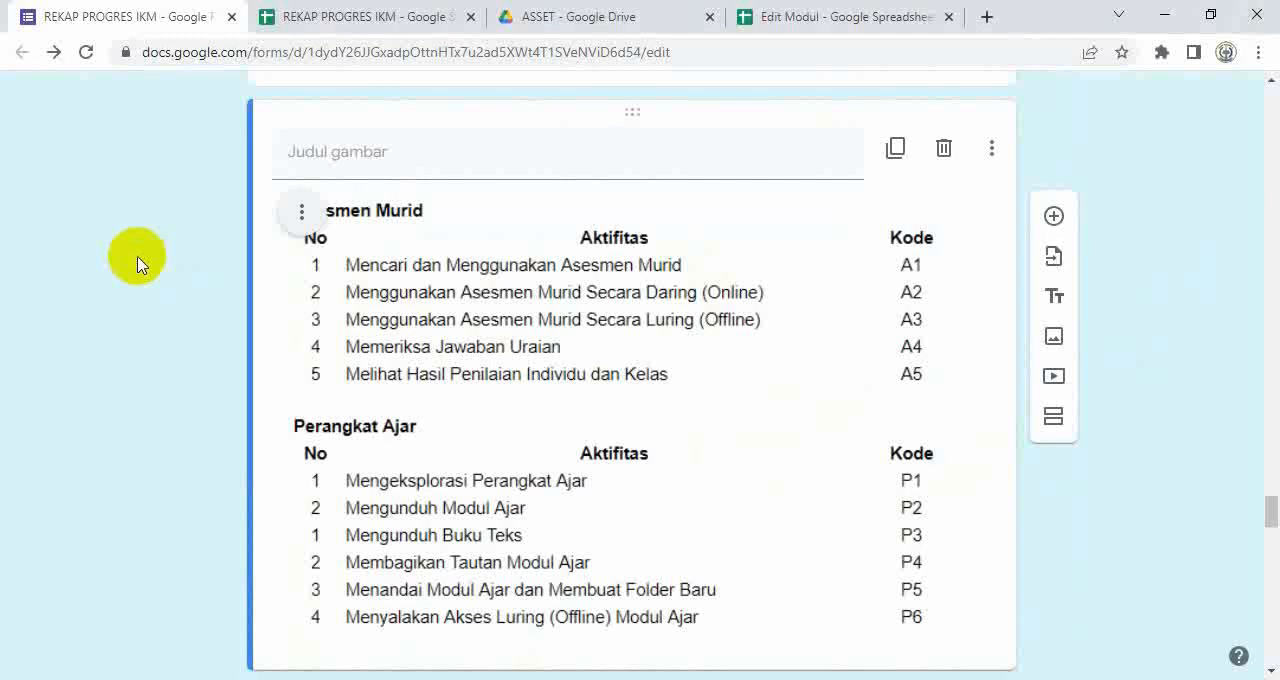
scroll(650, 295, "up", 2)
scroll(663, 298, "down", 2)
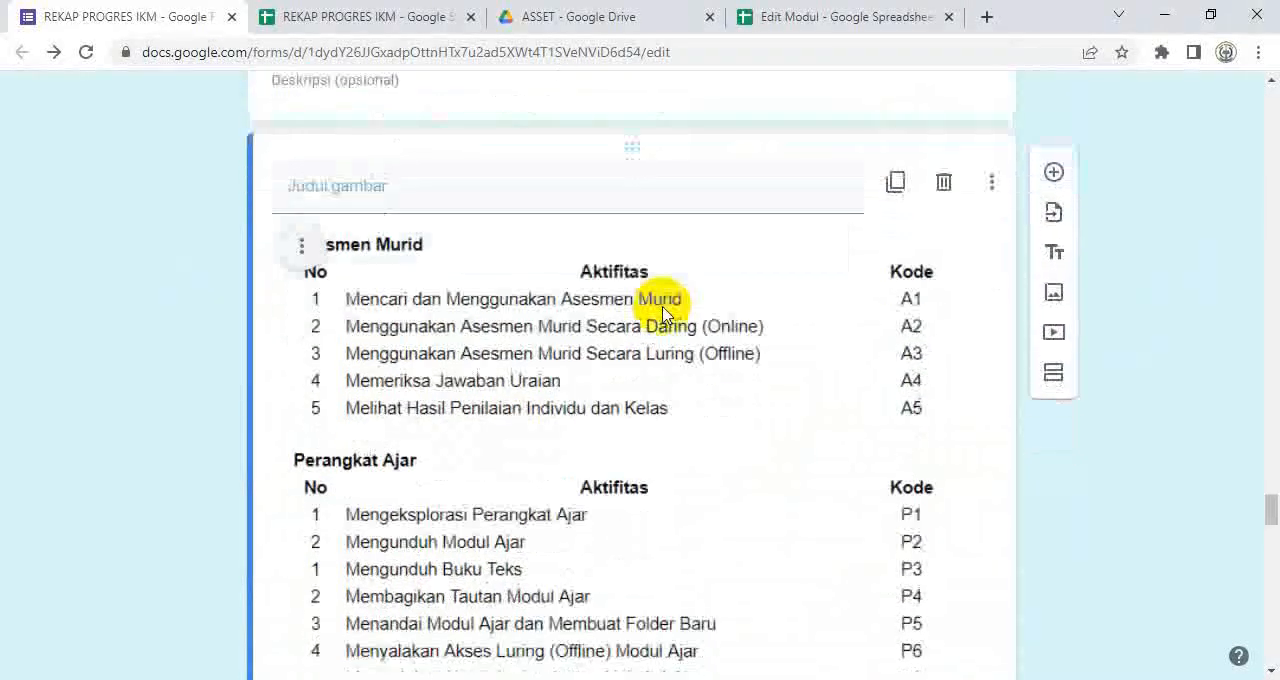
scroll(663, 303, "up", 2)
scroll(660, 312, "down", 2)
Step: Check the Materi column header in the response spreadsheet and rename the form's Materi question to "Asesmen/Perangkat Ajar"
scroll(660, 340, "down", 5)
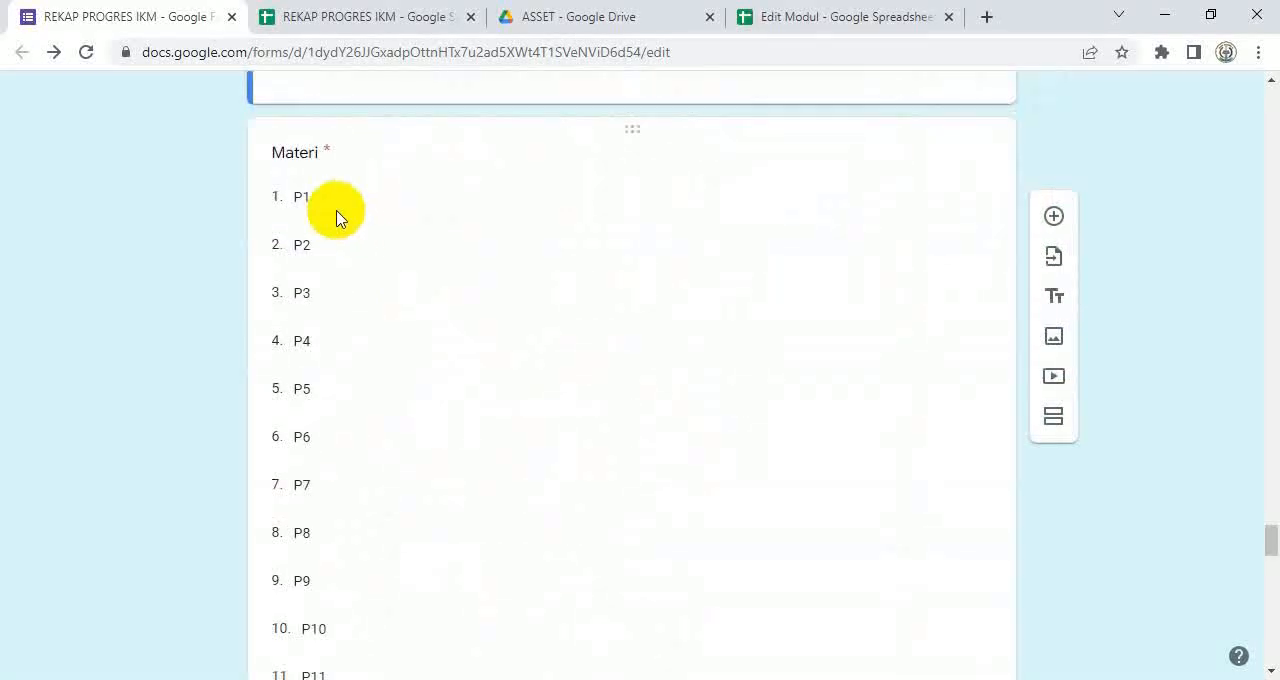
left_click(334, 201)
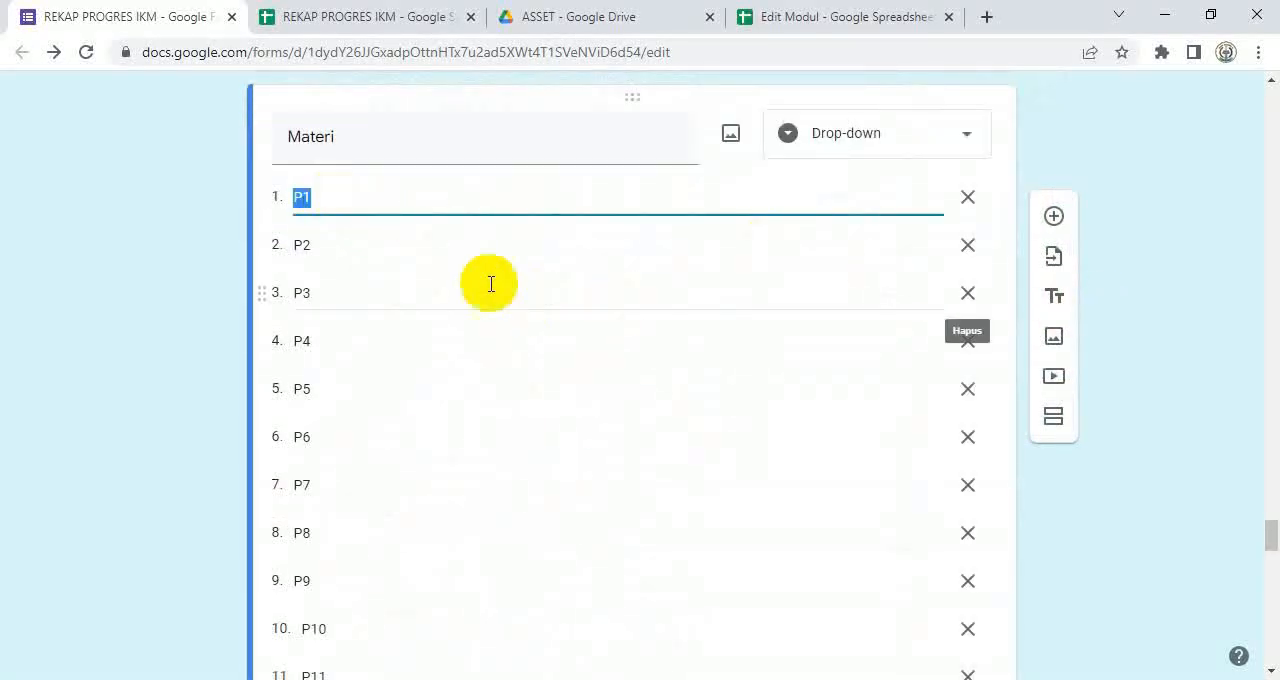
scroll(369, 222, "up", 1)
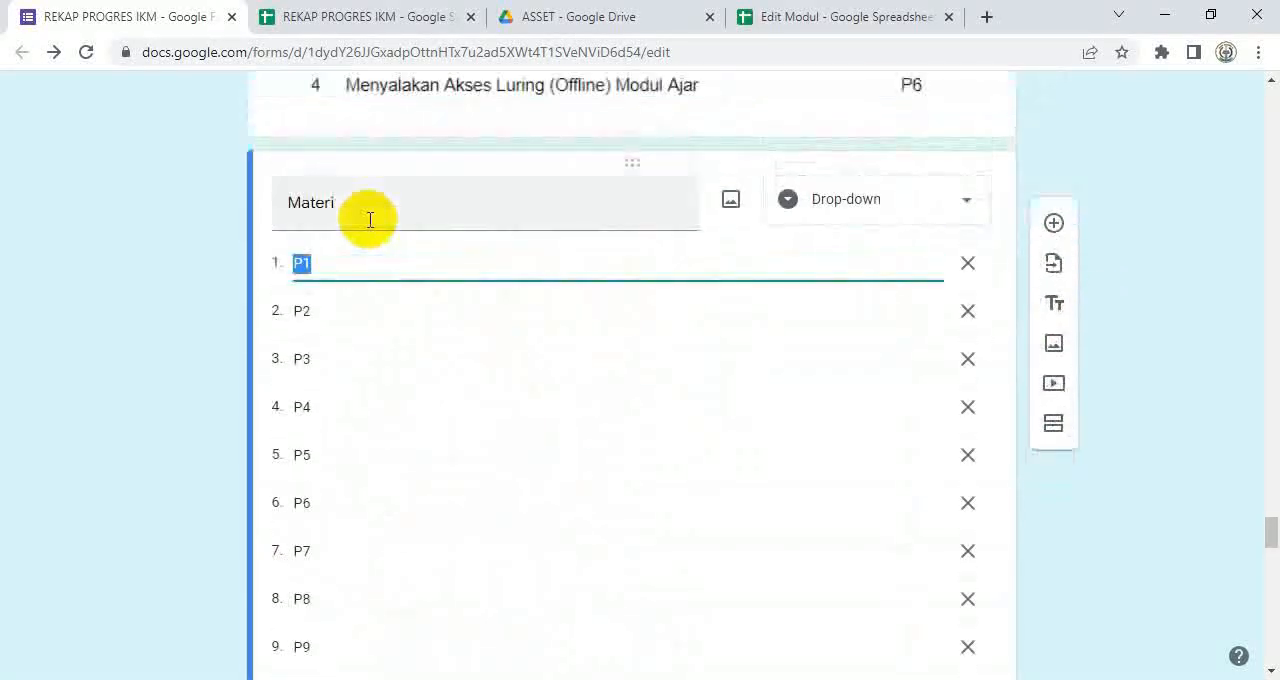
left_click(360, 22)
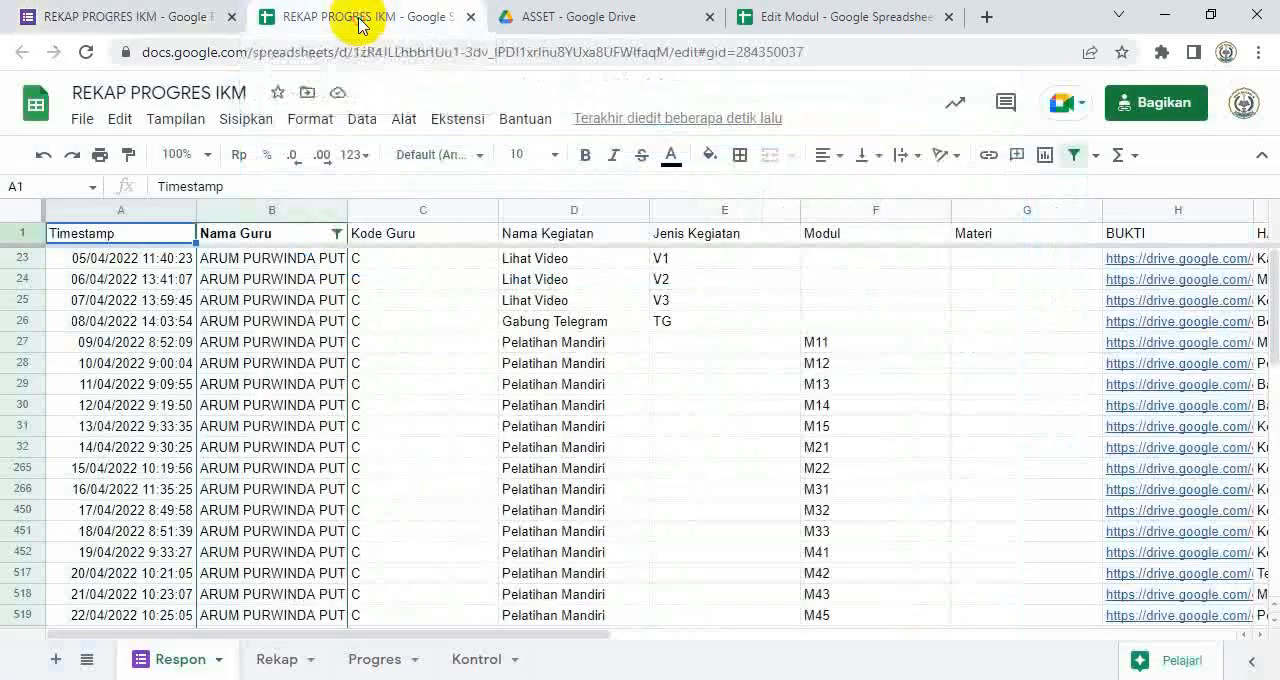
left_click(978, 240)
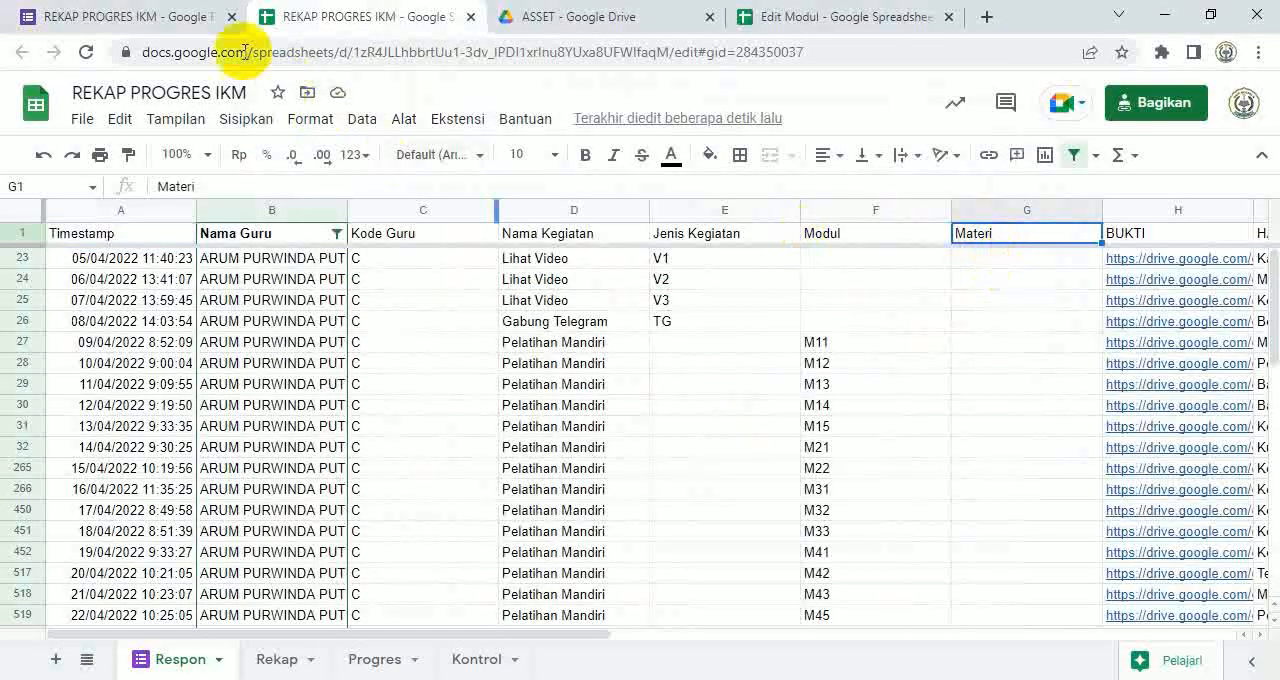
left_click(160, 17)
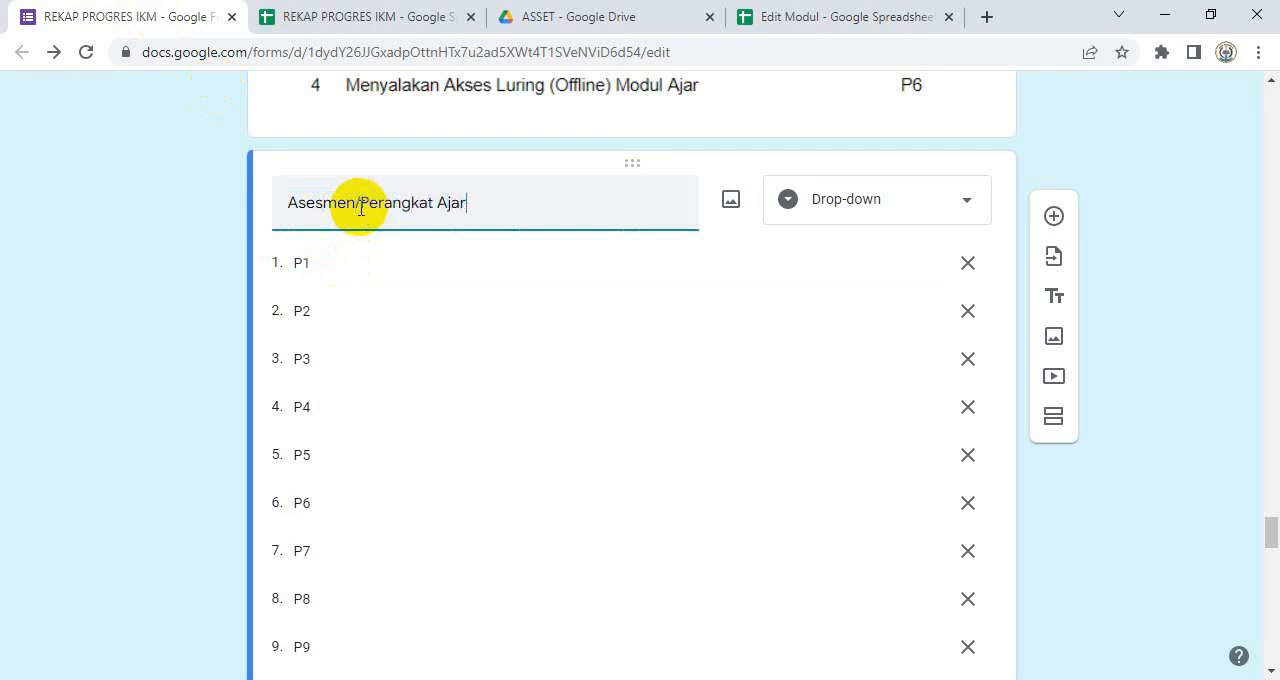
left_click(355, 18)
type("Asesmen/")
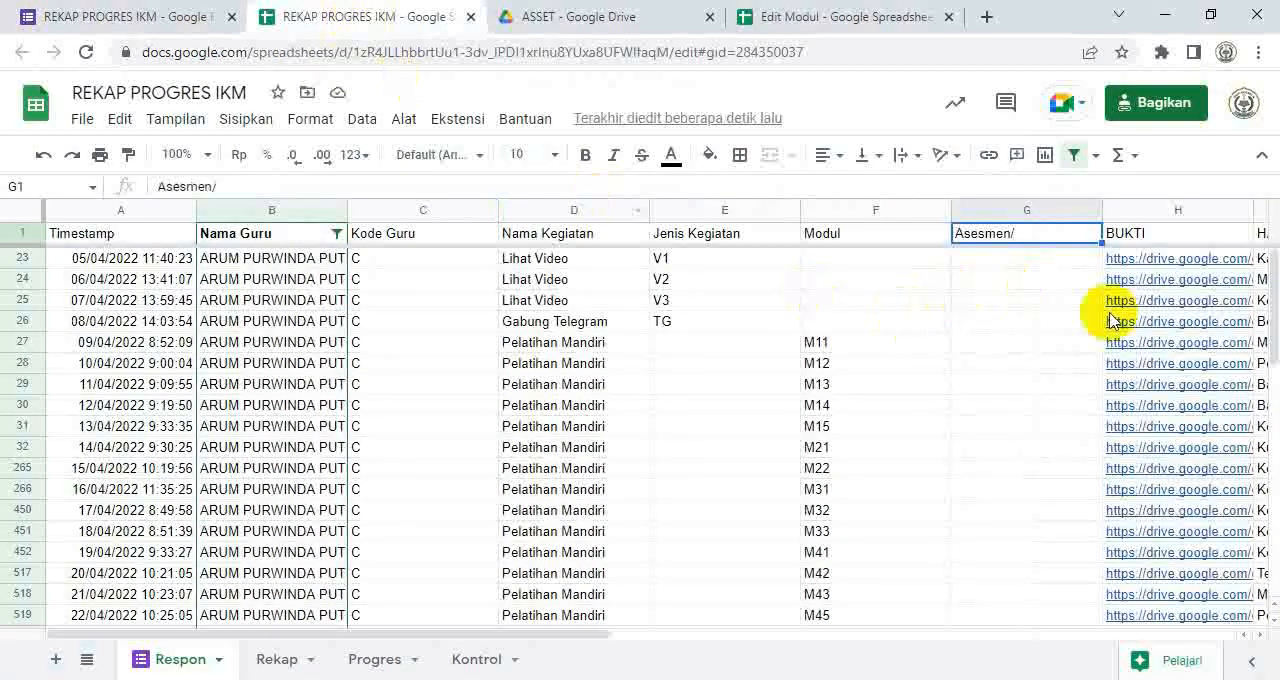
Step: Compare the G1 header in the Respon sheet with the renamed question title in the form
left_click_drag(1107, 313, 1105, 303)
left_click(1012, 237)
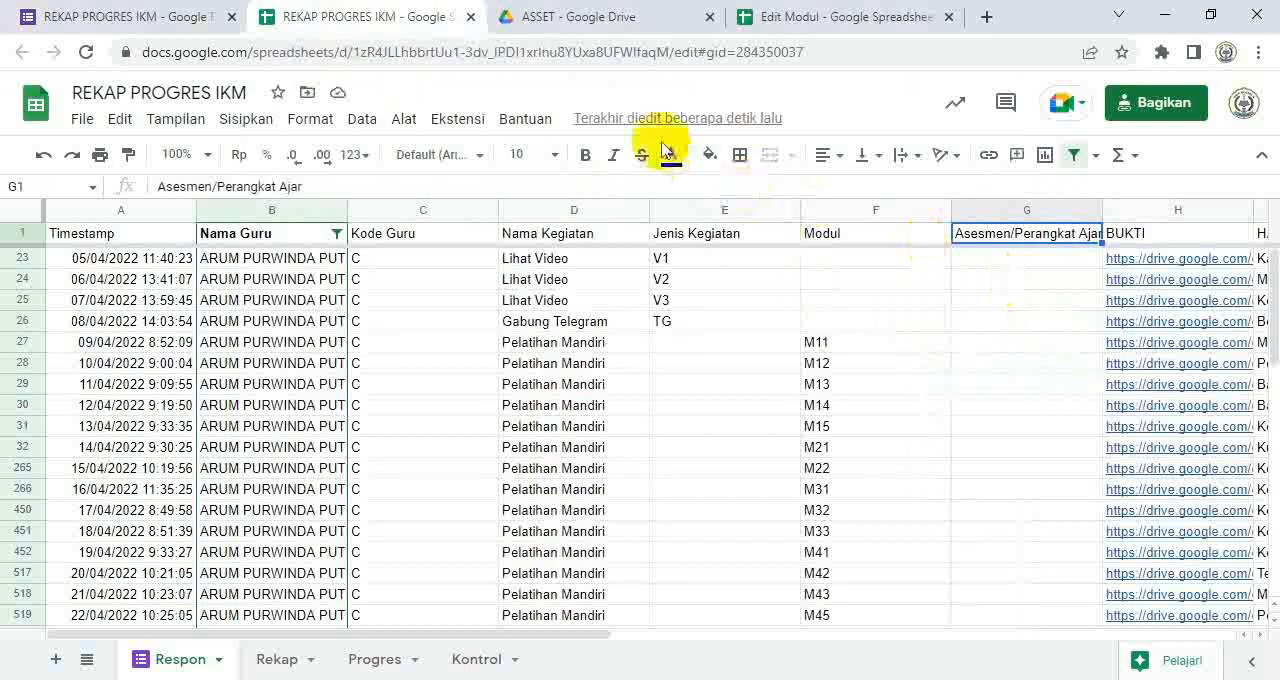
left_click(163, 17)
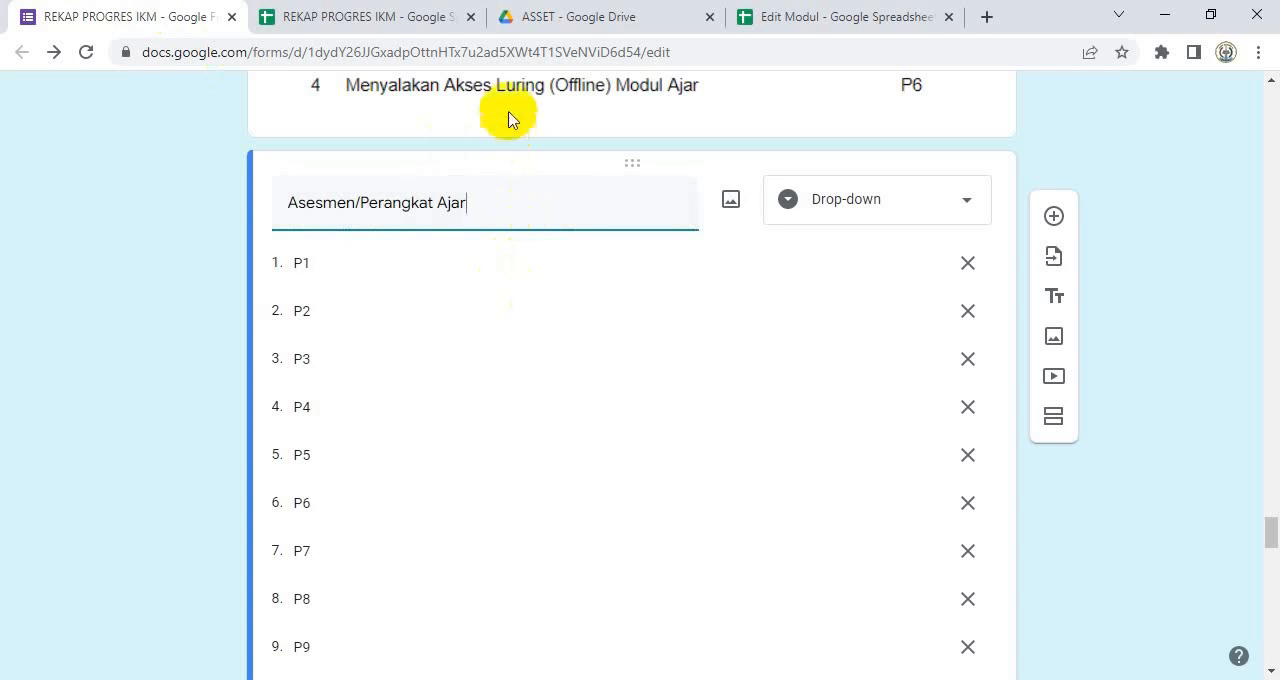
left_click(388, 17)
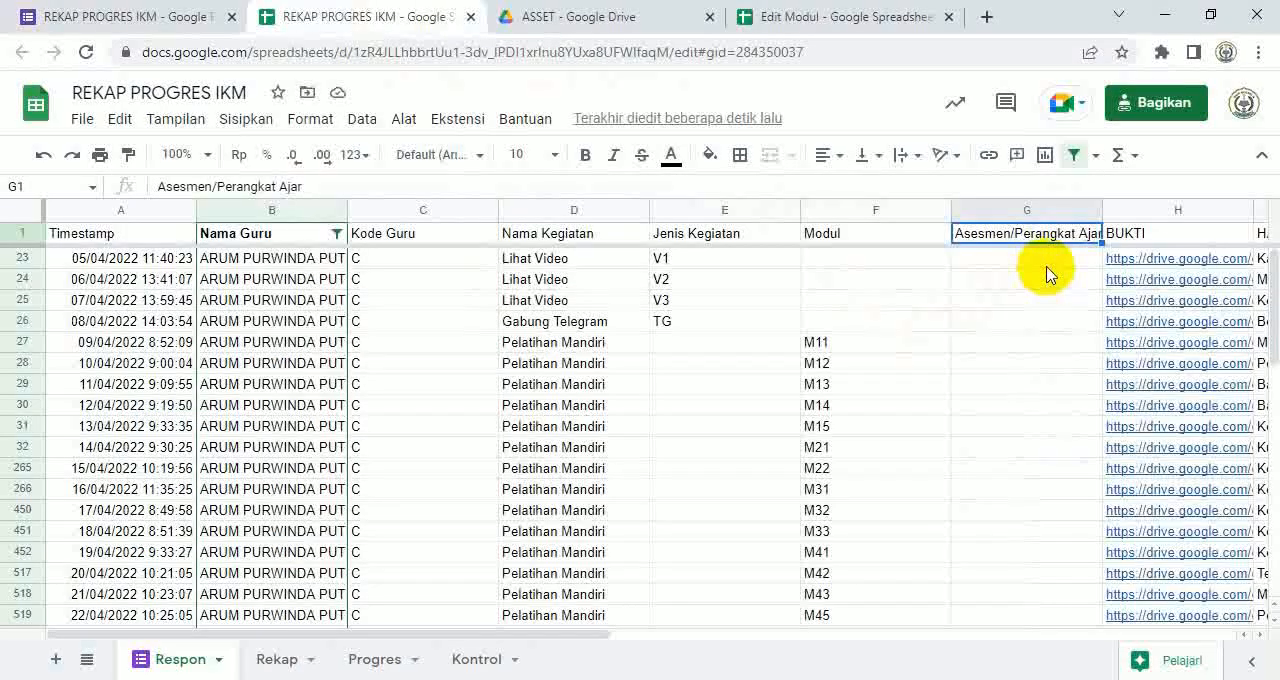
left_click(80, 17)
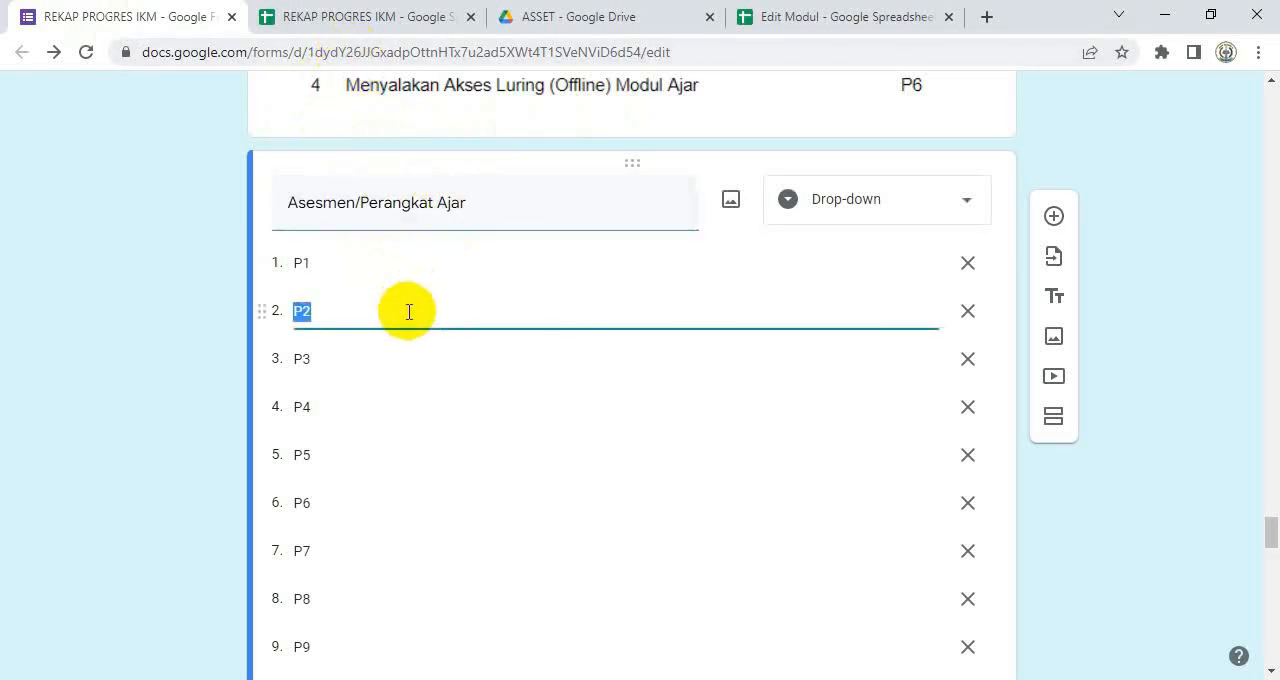
Step: Clear the old options of the Asesmen/Perangkat Ajar question by changing its type to Jawaban singkat and back to Drop-down
left_click(965, 205)
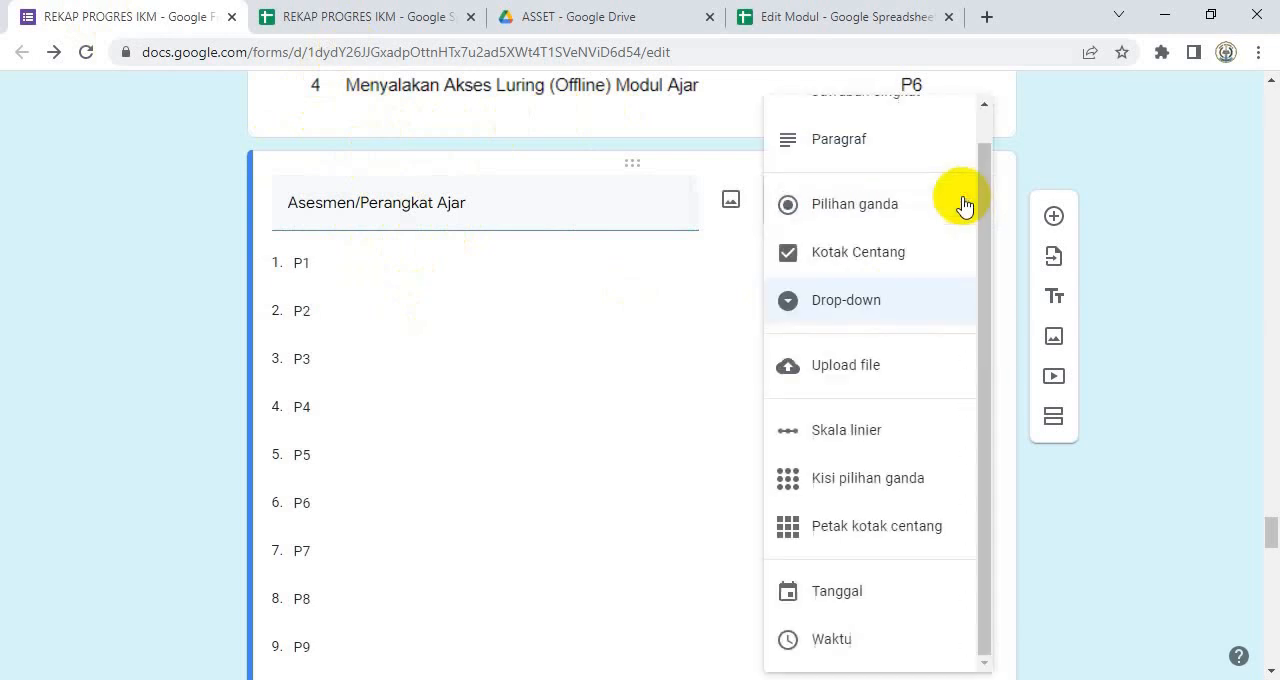
scroll(850, 170, "up", 1)
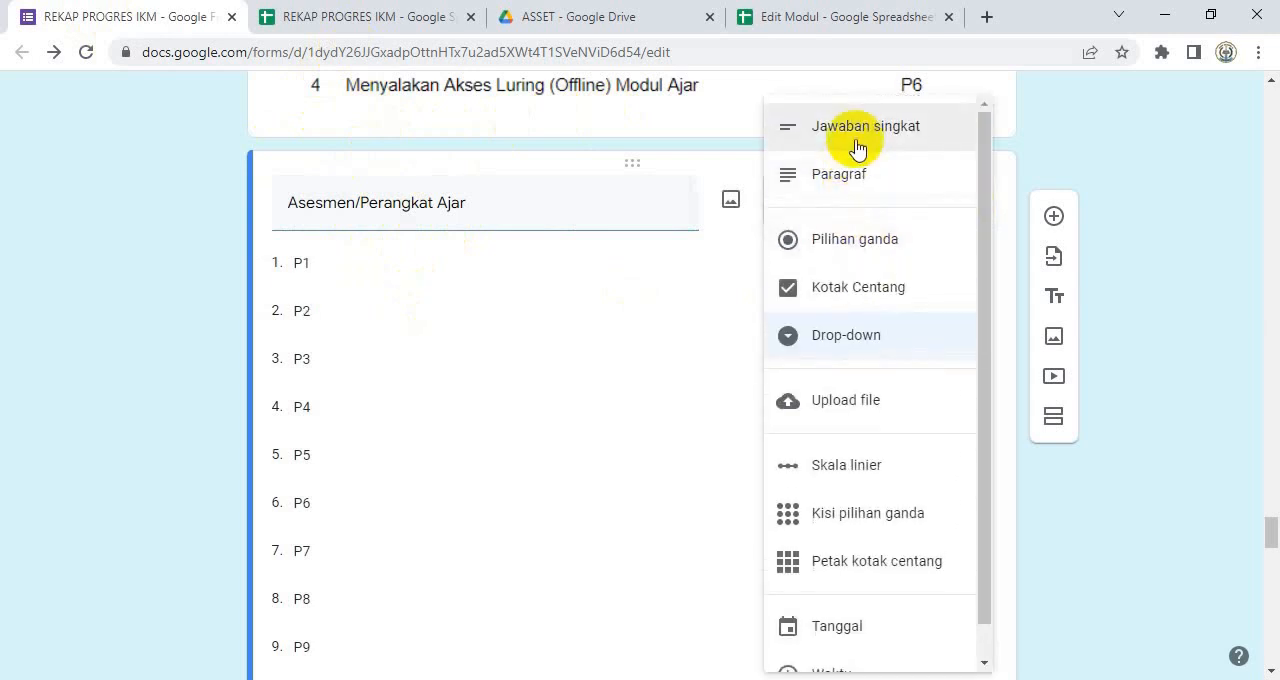
left_click(848, 130)
left_click(933, 208)
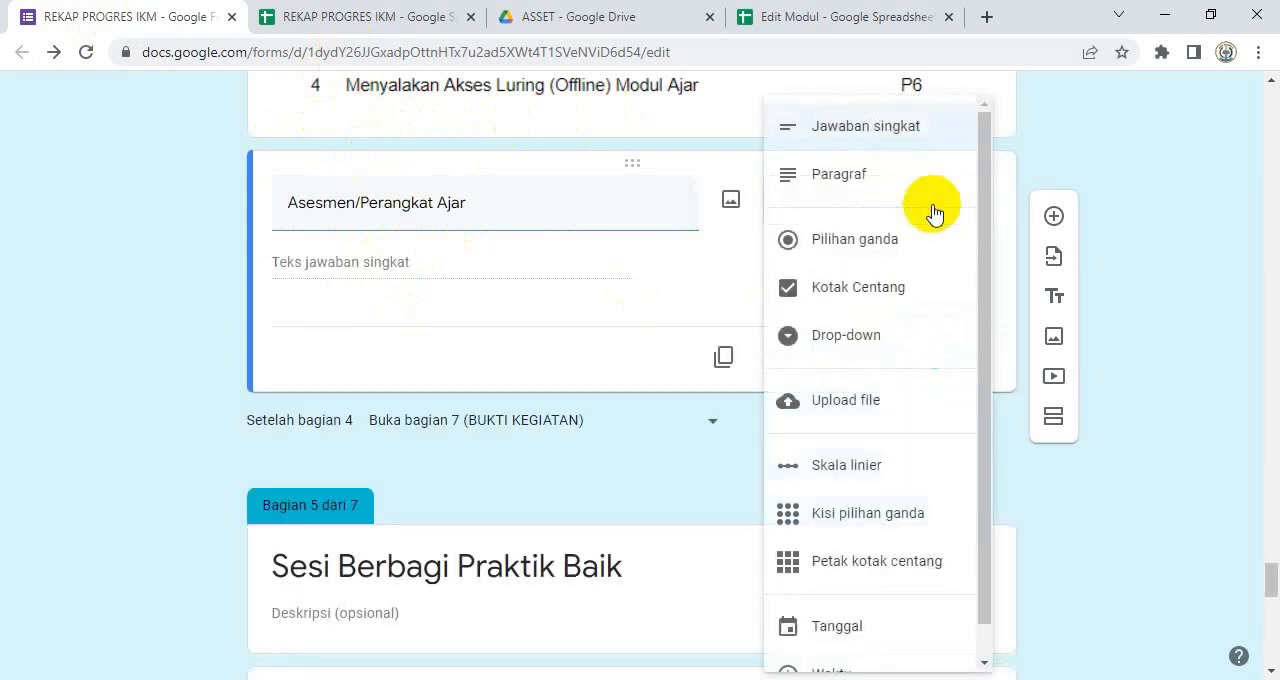
left_click(835, 333)
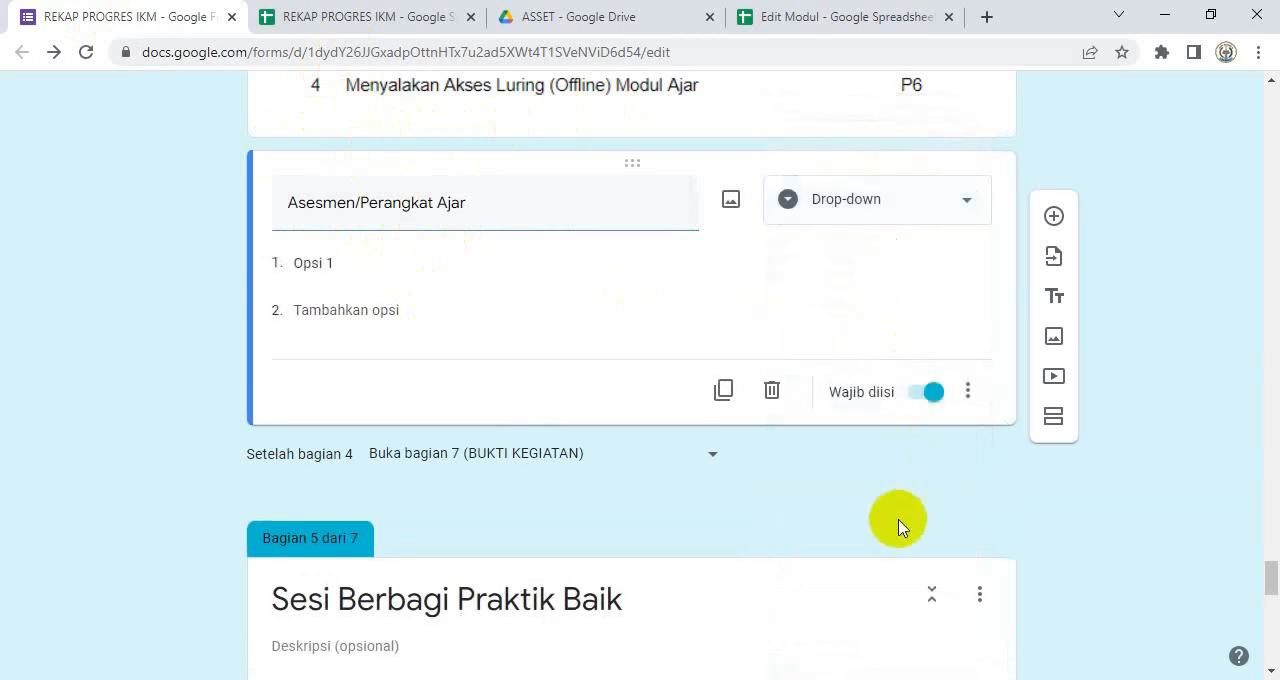
Step: Copy codes A1 to A5 from the Asesmen sheet of Edit Modul and paste them over Opsi 1 in the form question
left_click(916, 10)
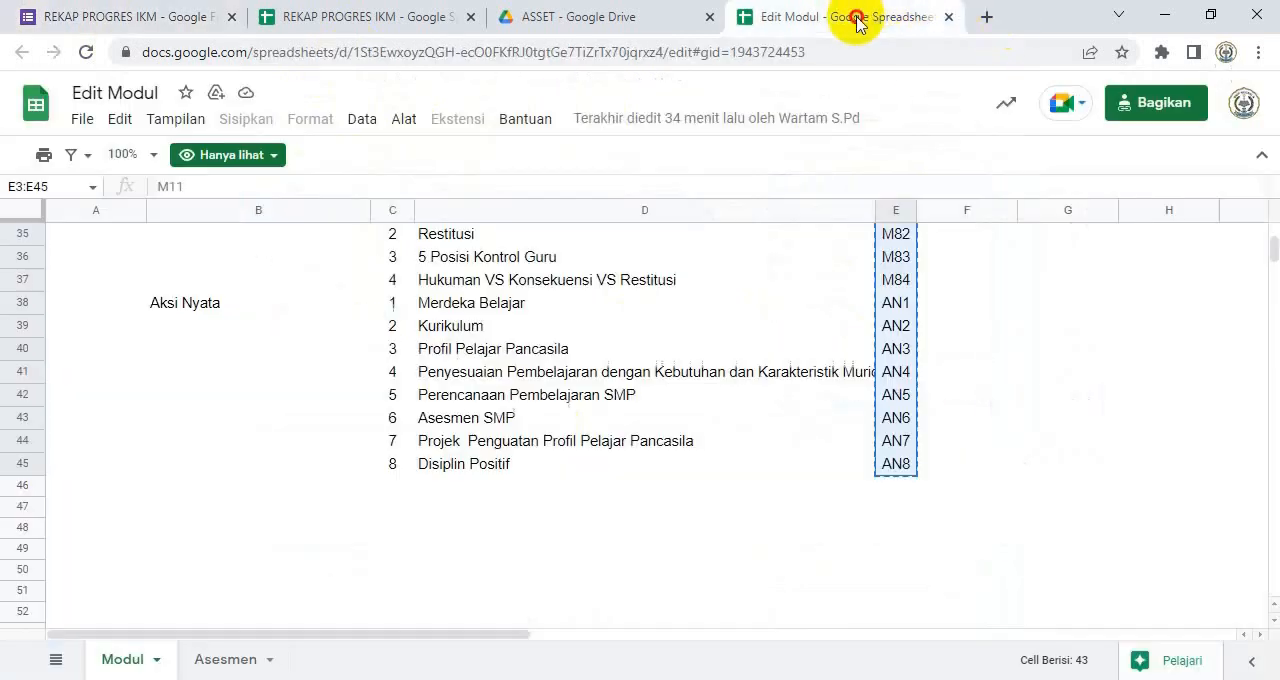
left_click(226, 662)
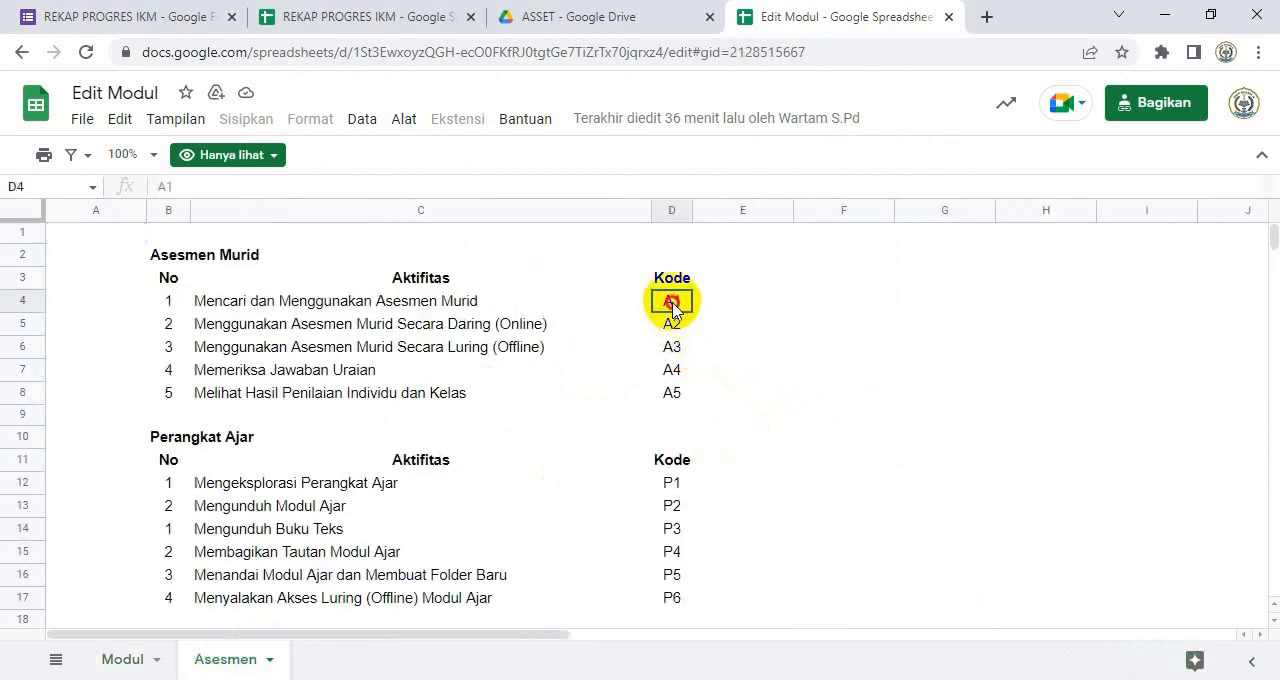
left_click_drag(672, 305, 667, 397)
key("ctrl+c")
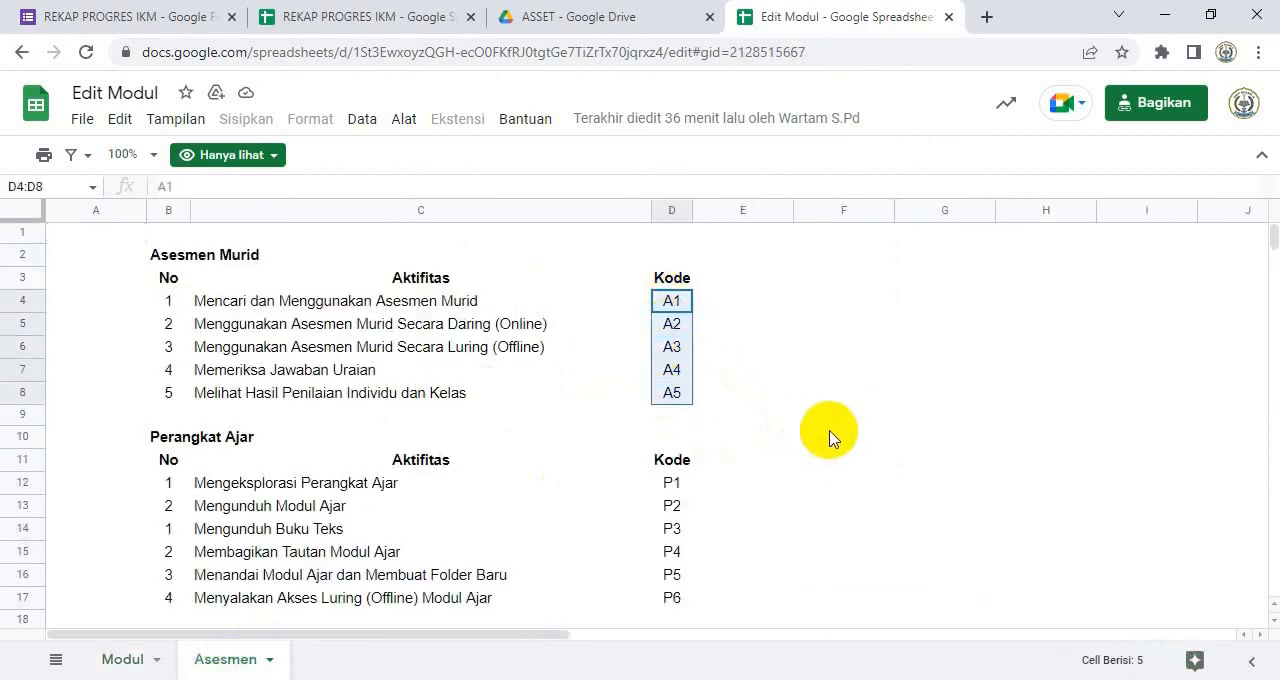
left_click(170, 12)
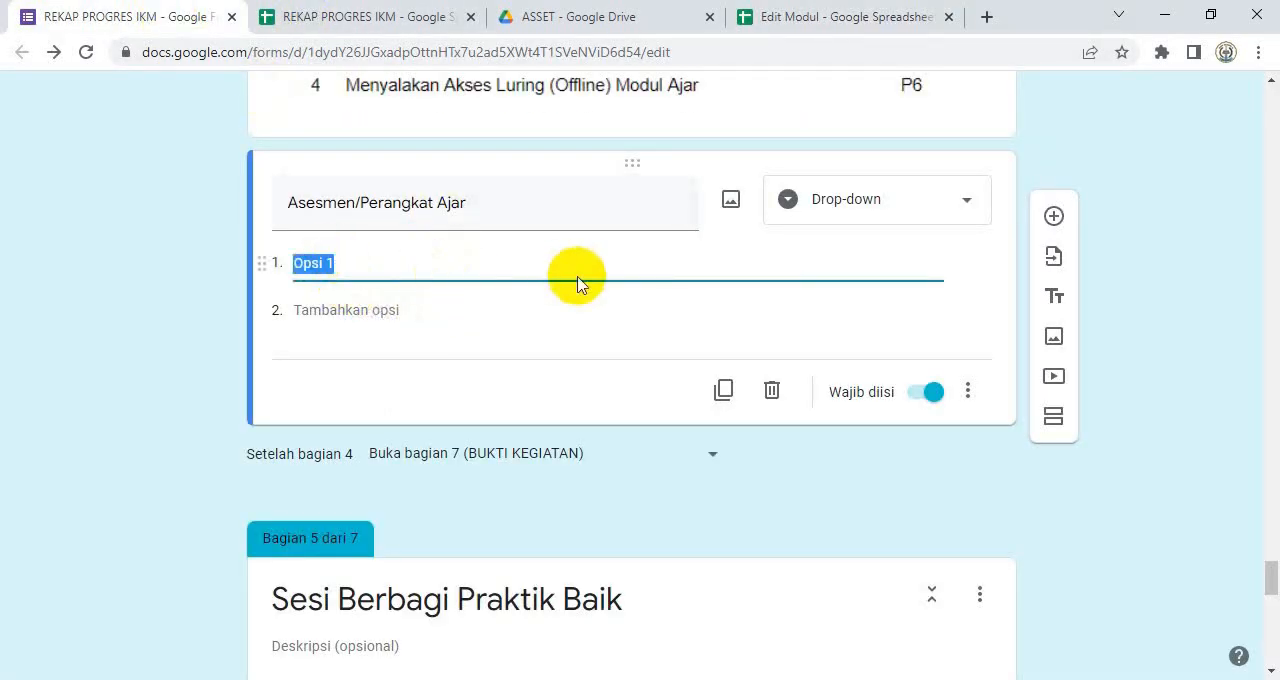
key("ctrl+v")
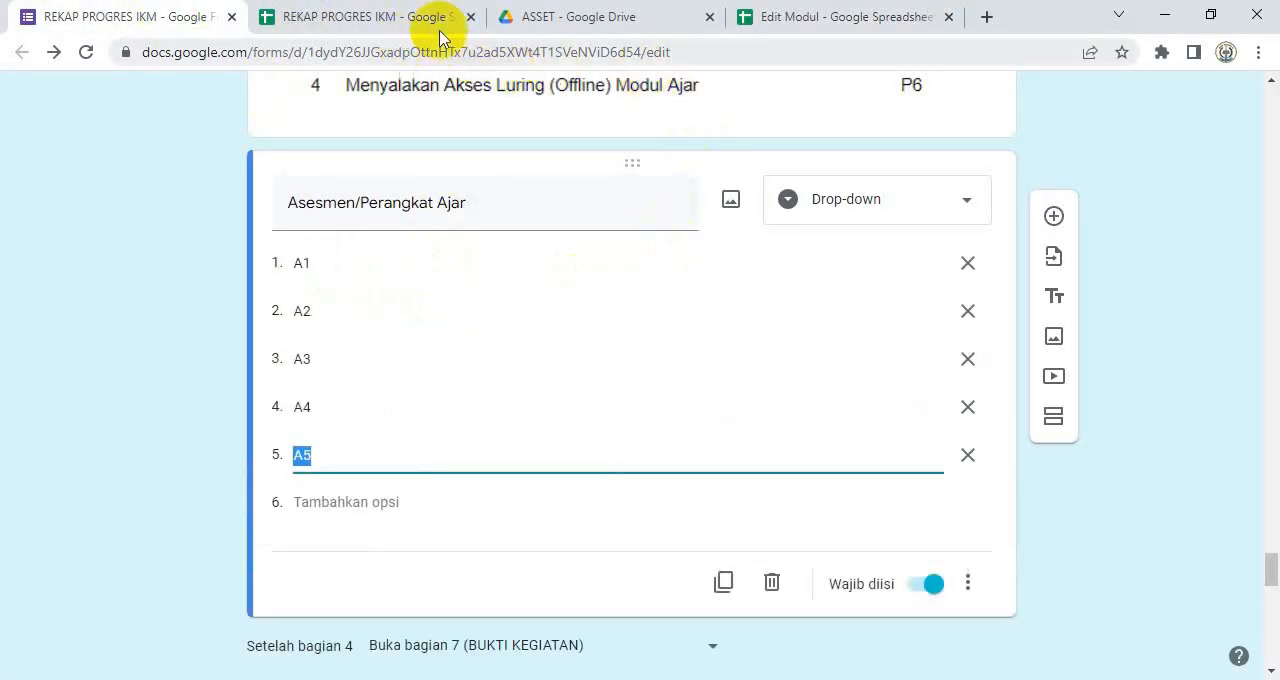
Step: Copy codes P1 to P6 from Edit Modul, append them as options after A5 in the form question, and review the list
left_click(800, 17)
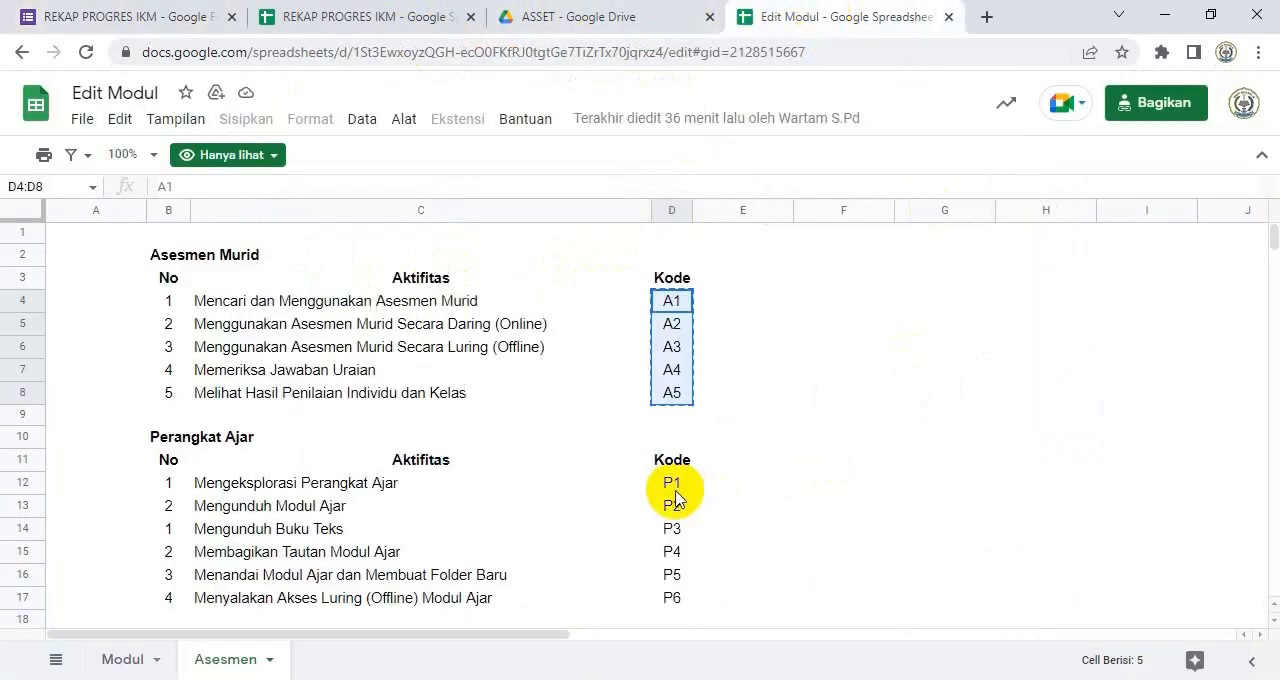
left_click_drag(676, 486, 676, 610)
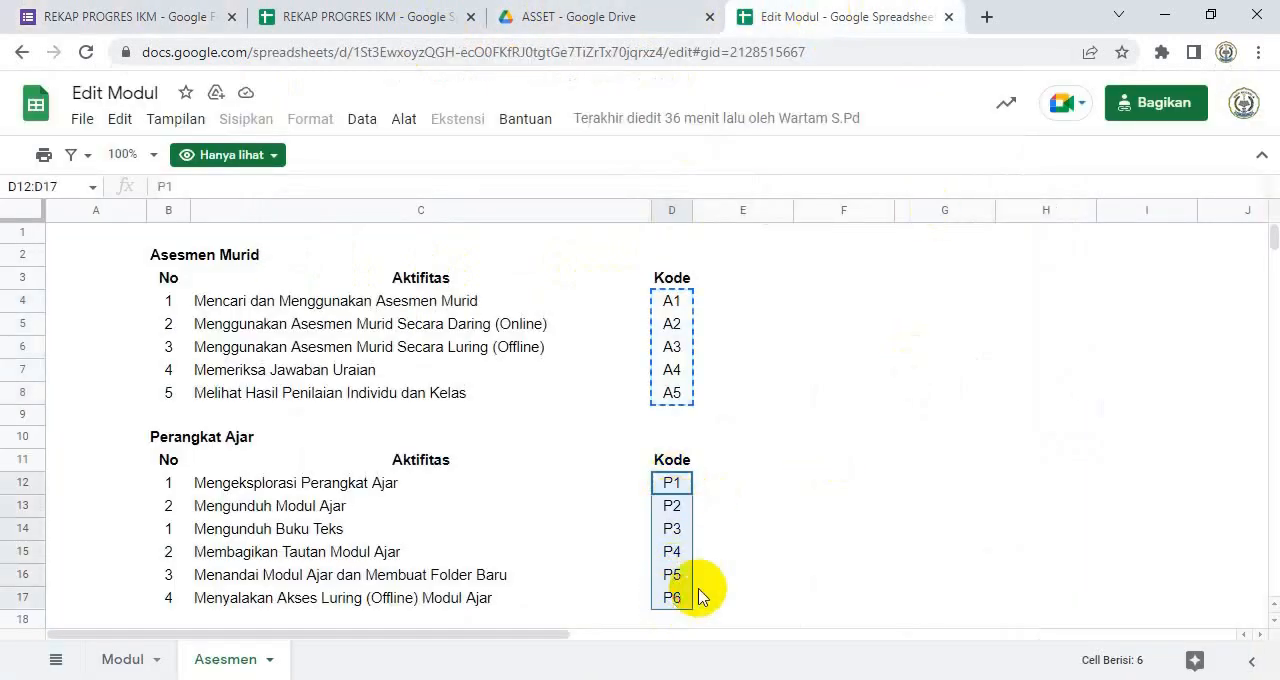
key("ctrl+c")
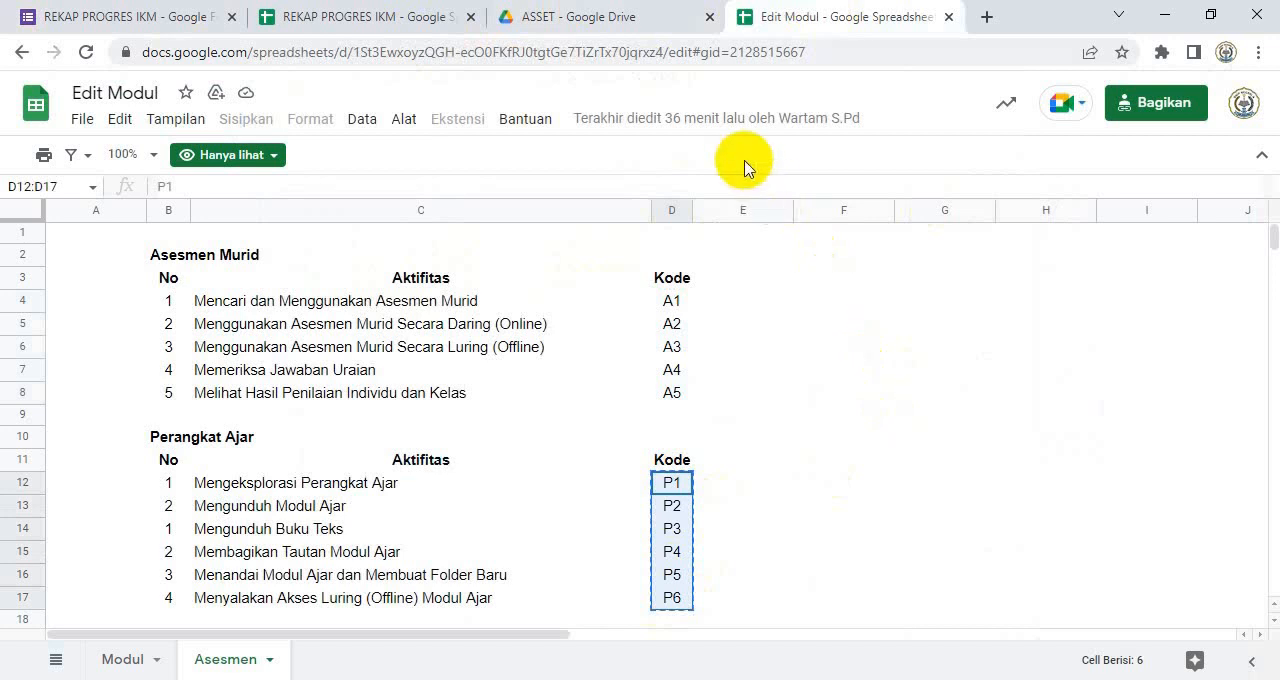
left_click(150, 22)
left_click(306, 500)
key("ctrl+v")
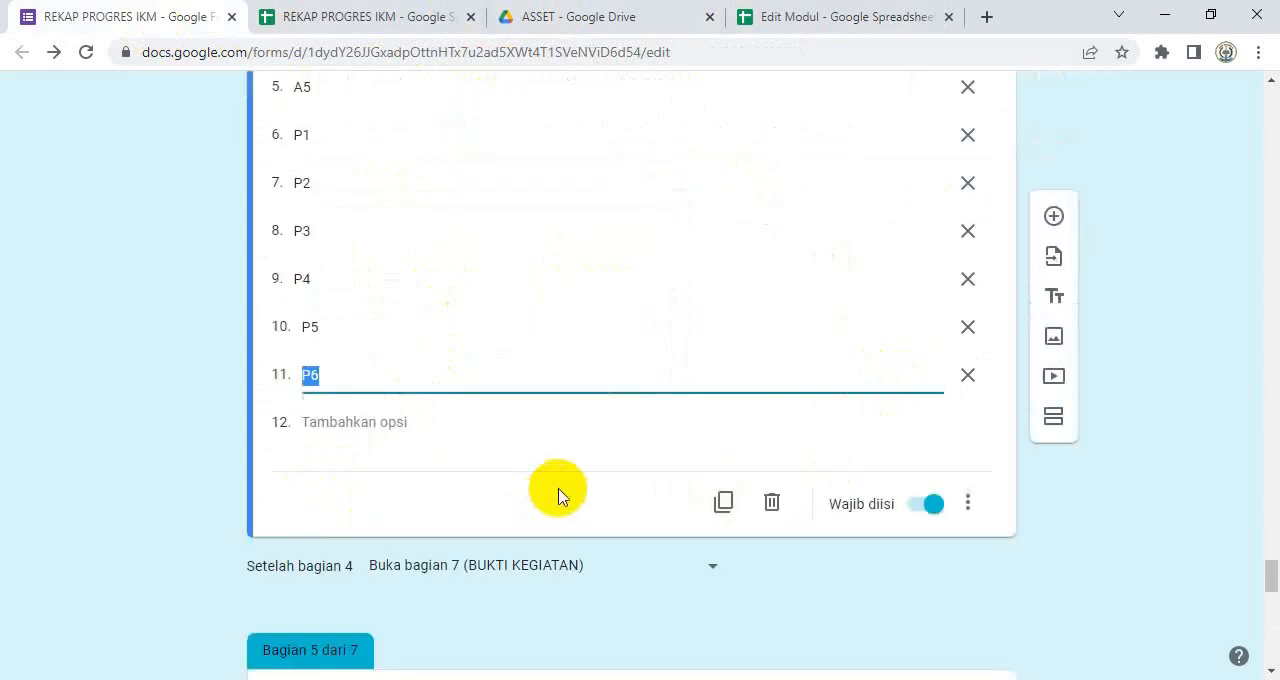
left_click(100, 334)
scroll(309, 351, "down", 2)
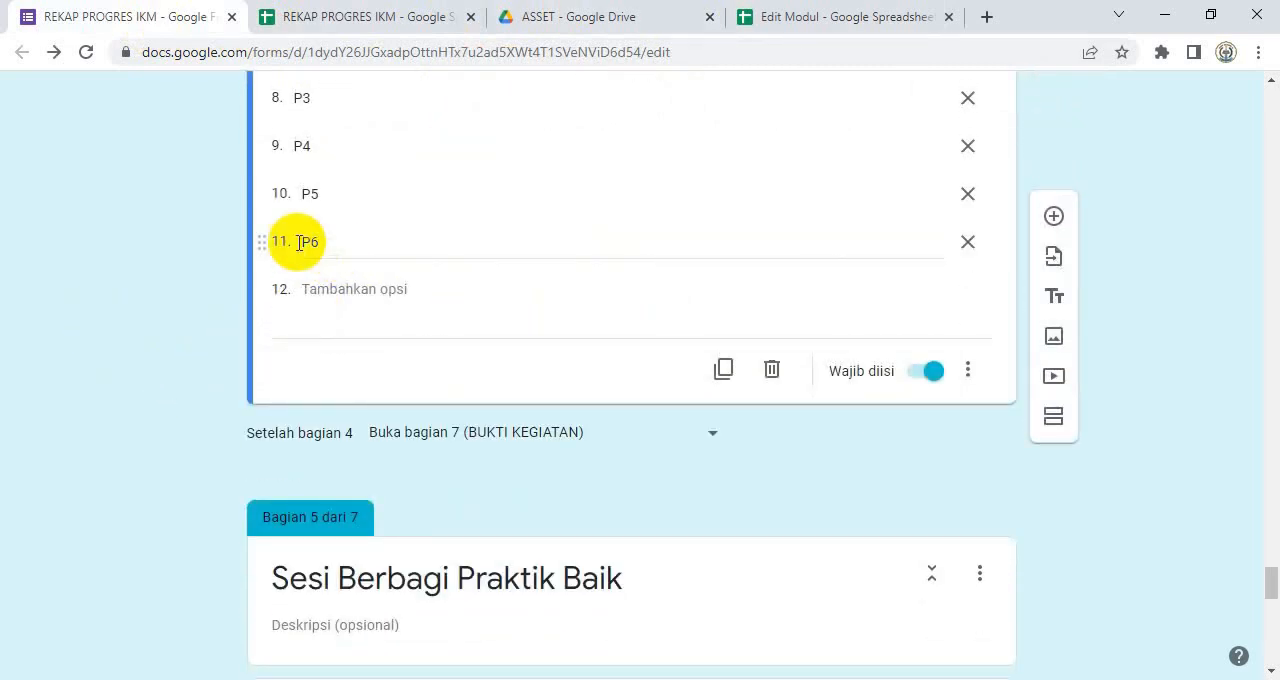
scroll(200, 248, "up", 4)
scroll(215, 240, "up", 3)
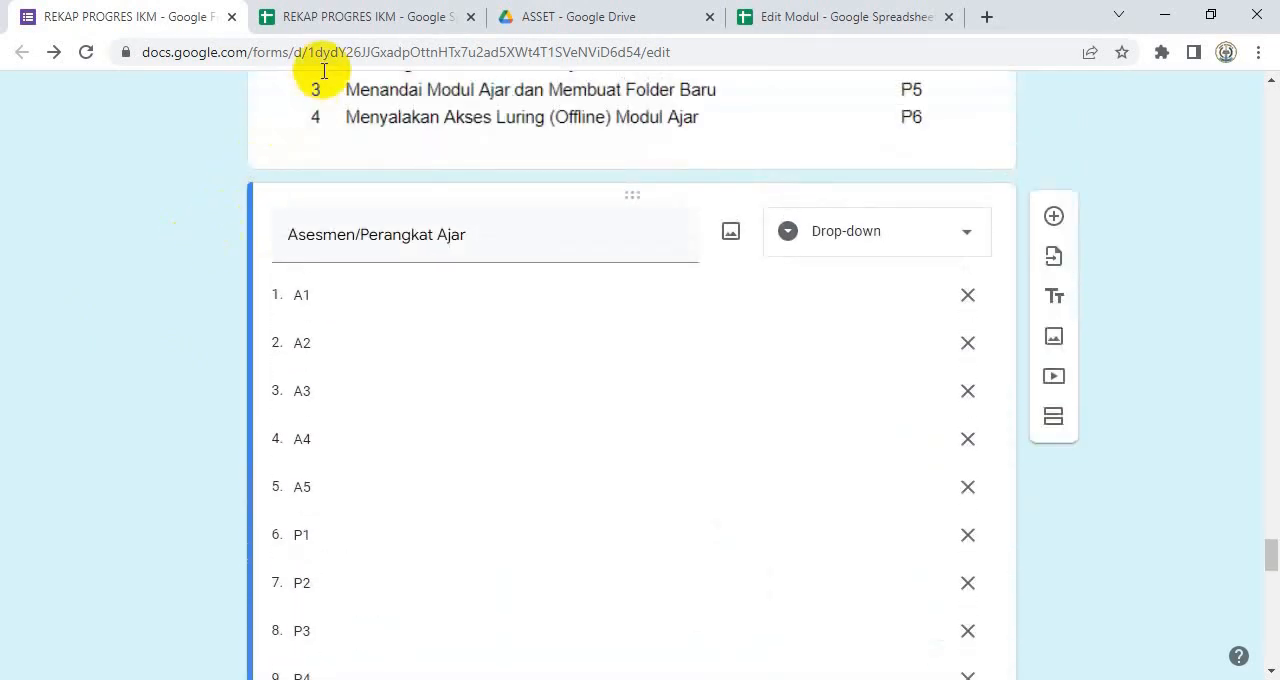
Step: Switch to the REKAP PROGRES IKM spreadsheet and add 15 rows below the code legend on the Rekap sheet
left_click(336, 22)
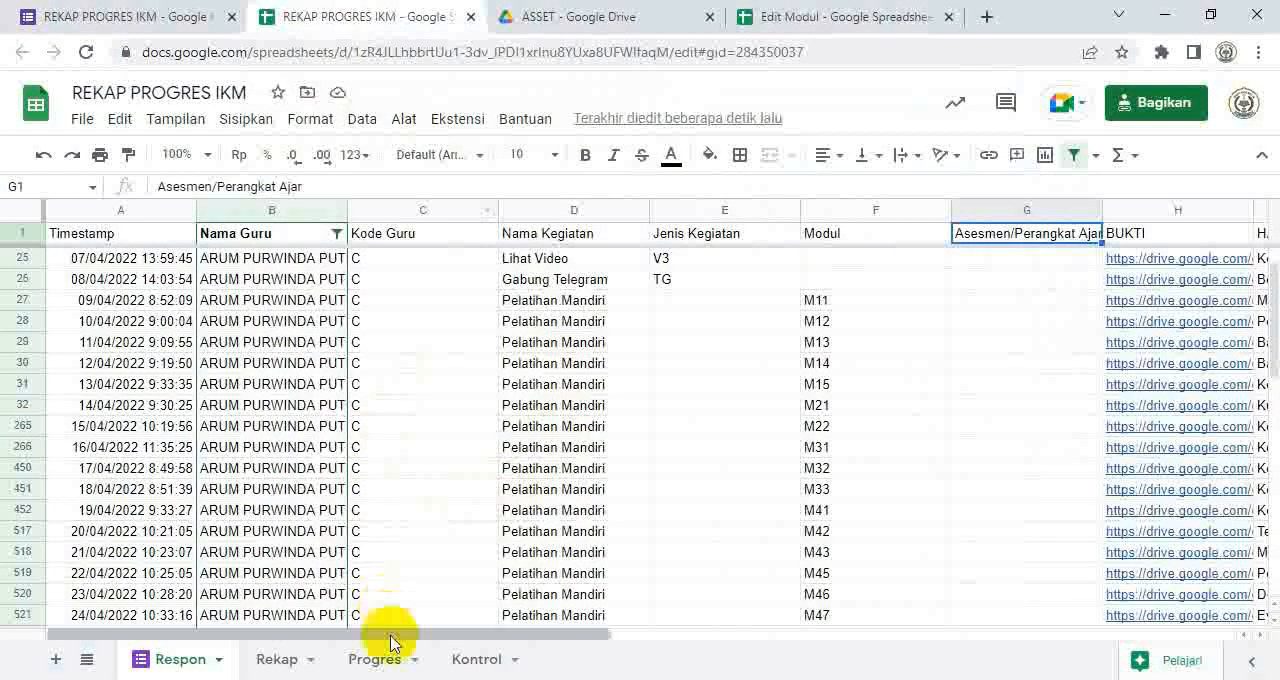
left_click(276, 660)
scroll(580, 480, "down", 4)
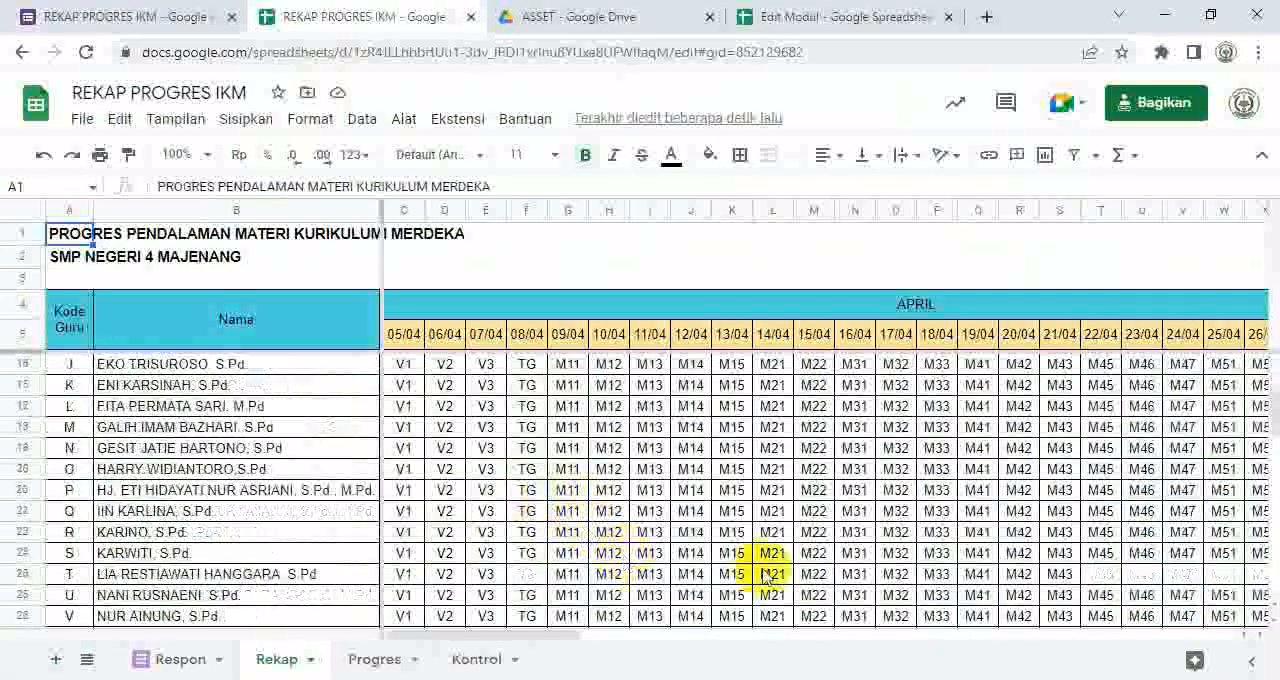
scroll(765, 578, "down", 5)
scroll(778, 560, "down", 2)
scroll(778, 545, "up", 2)
scroll(783, 515, "down", 2)
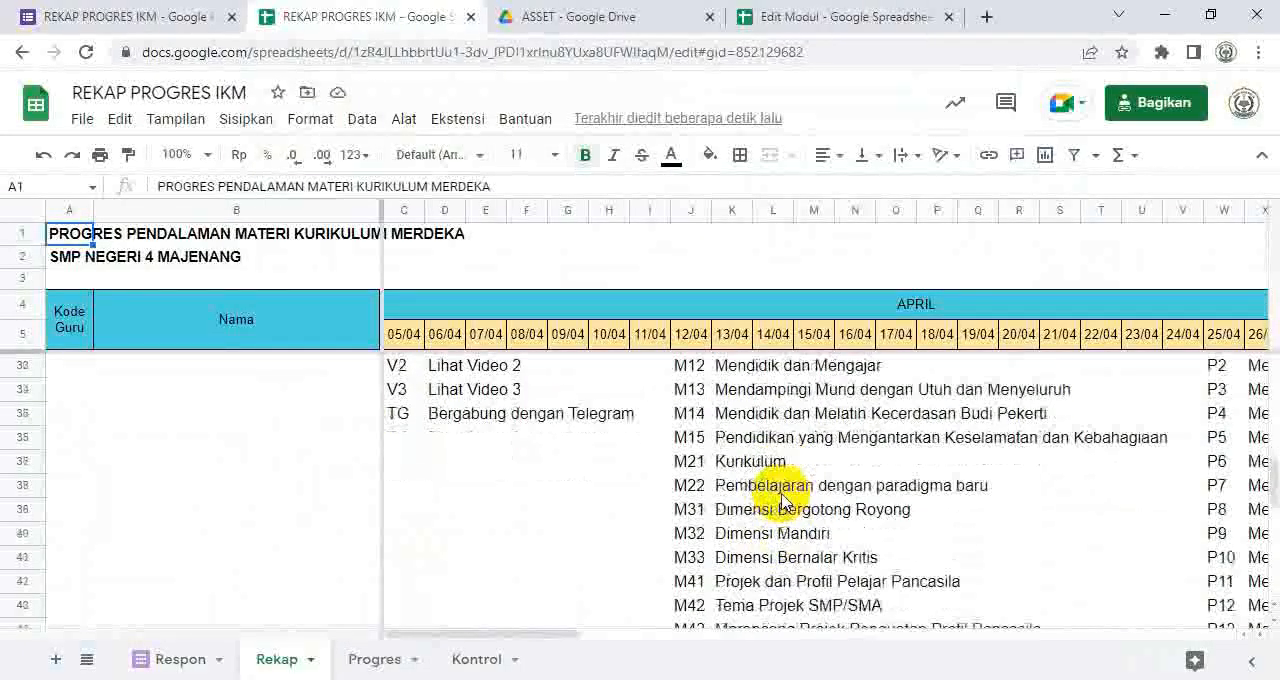
scroll(783, 505, "down", 6)
scroll(773, 549, "down", 2)
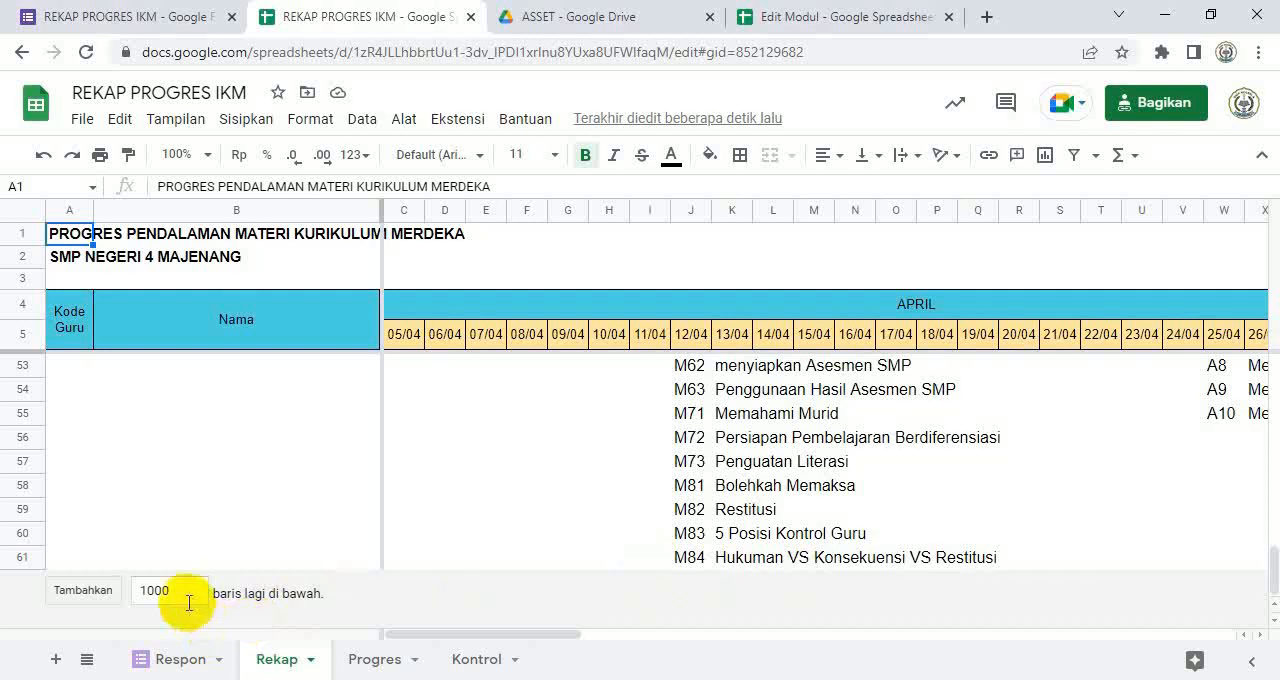
left_click_drag(187, 595, 118, 582)
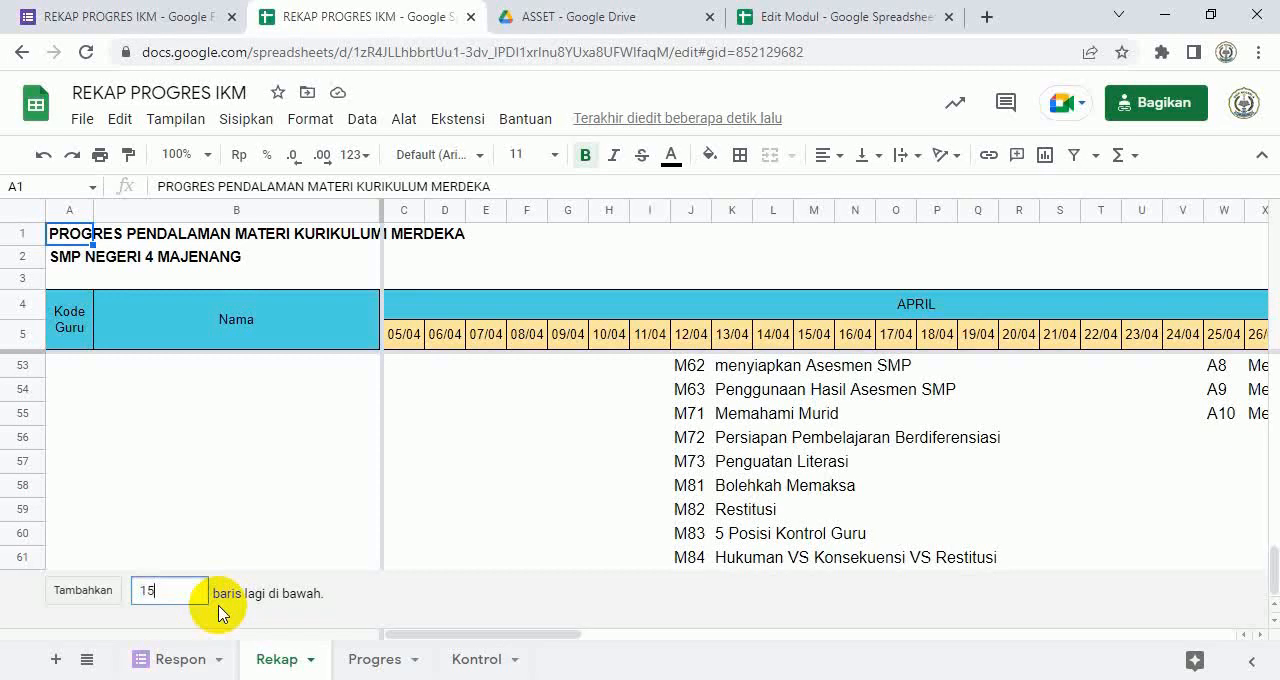
key("Return")
scroll(778, 560, "up", 6)
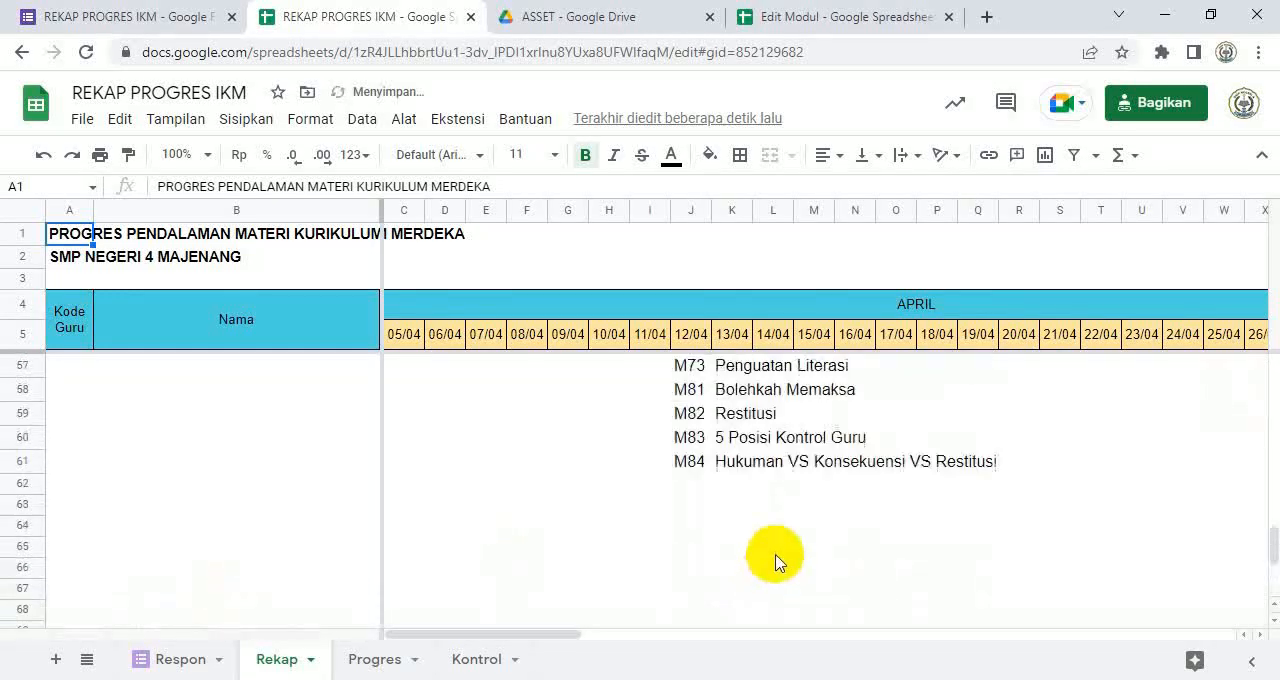
Step: Switch to the Modul sheet of the Edit Modul spreadsheet and copy the Kode values in E3:E45 again
left_click(850, 18)
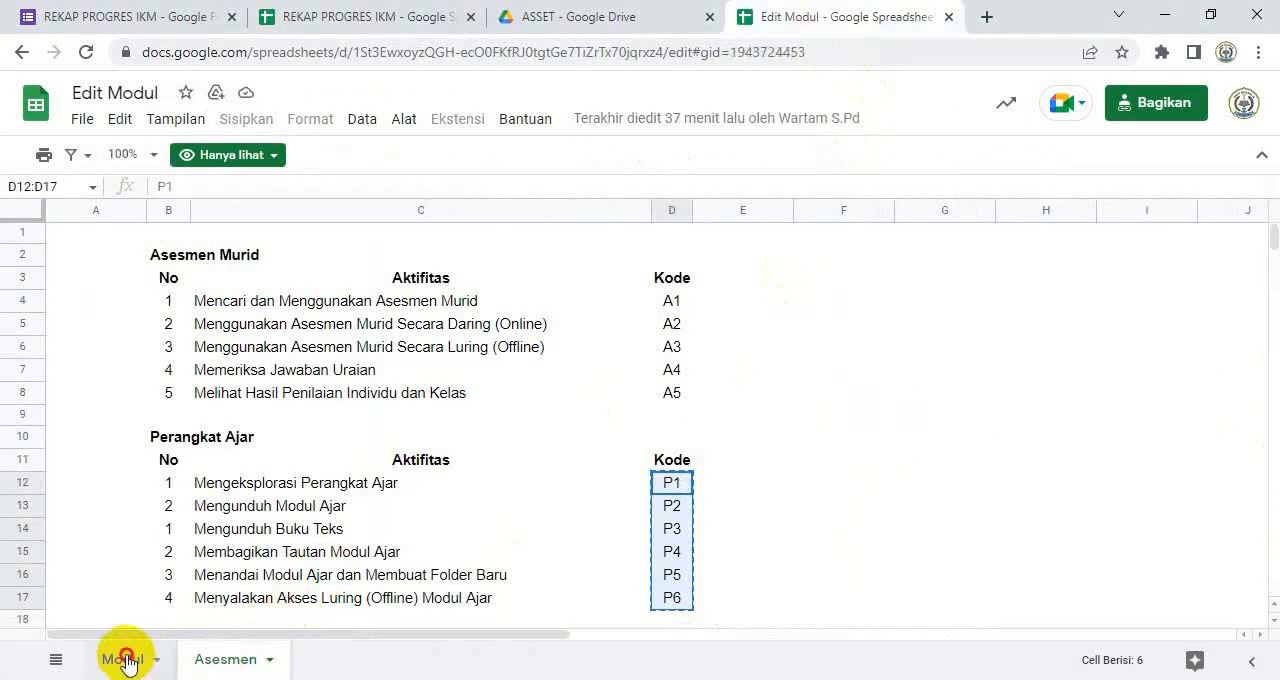
left_click(122, 659)
scroll(443, 423, "up", 5)
scroll(870, 423, "up", 8)
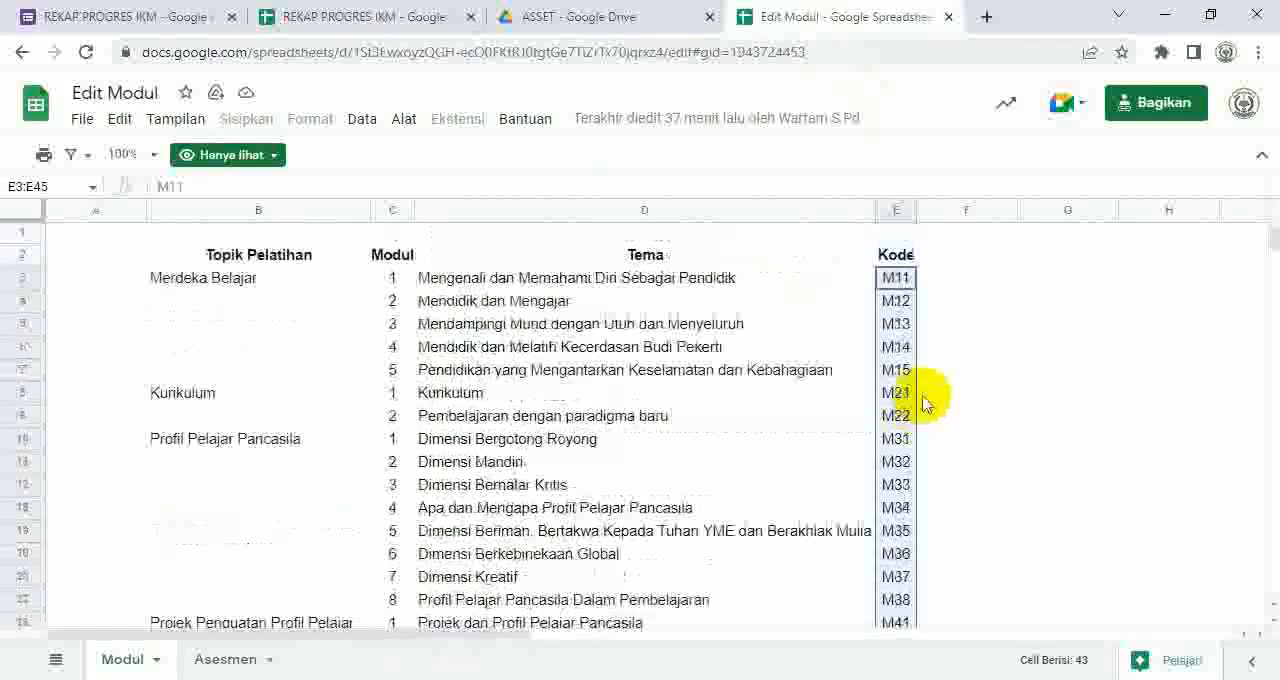
key("ctrl+c")
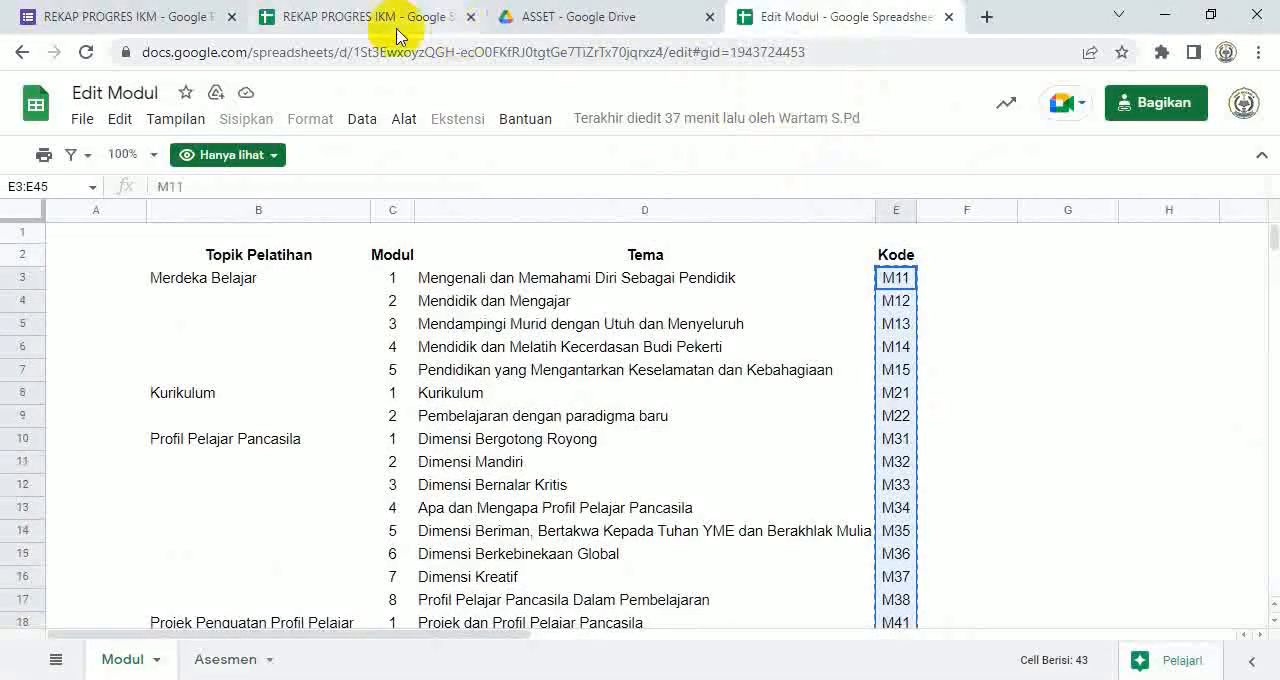
Step: Switch to the REKAP PROGRES IKM spreadsheet and paste the copied module codes as values only from J32 under Pelatihan Mandiri
left_click(340, 20)
scroll(775, 497, "up", 5)
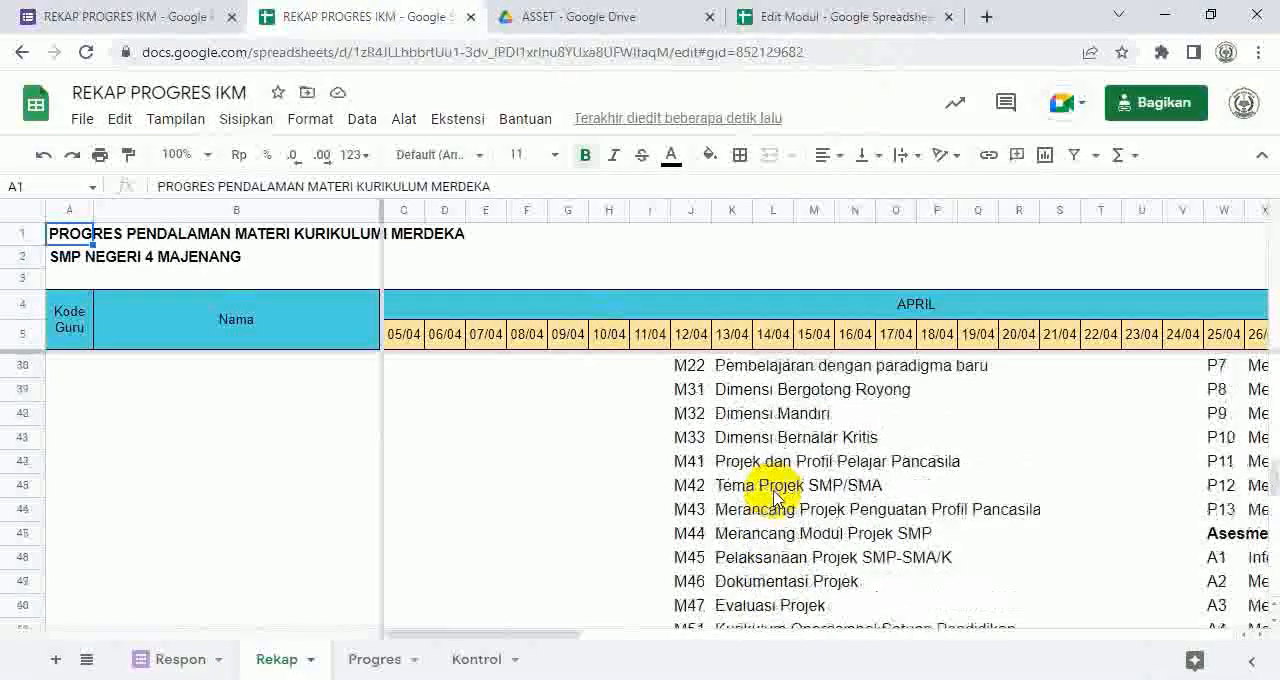
scroll(775, 497, "up", 4)
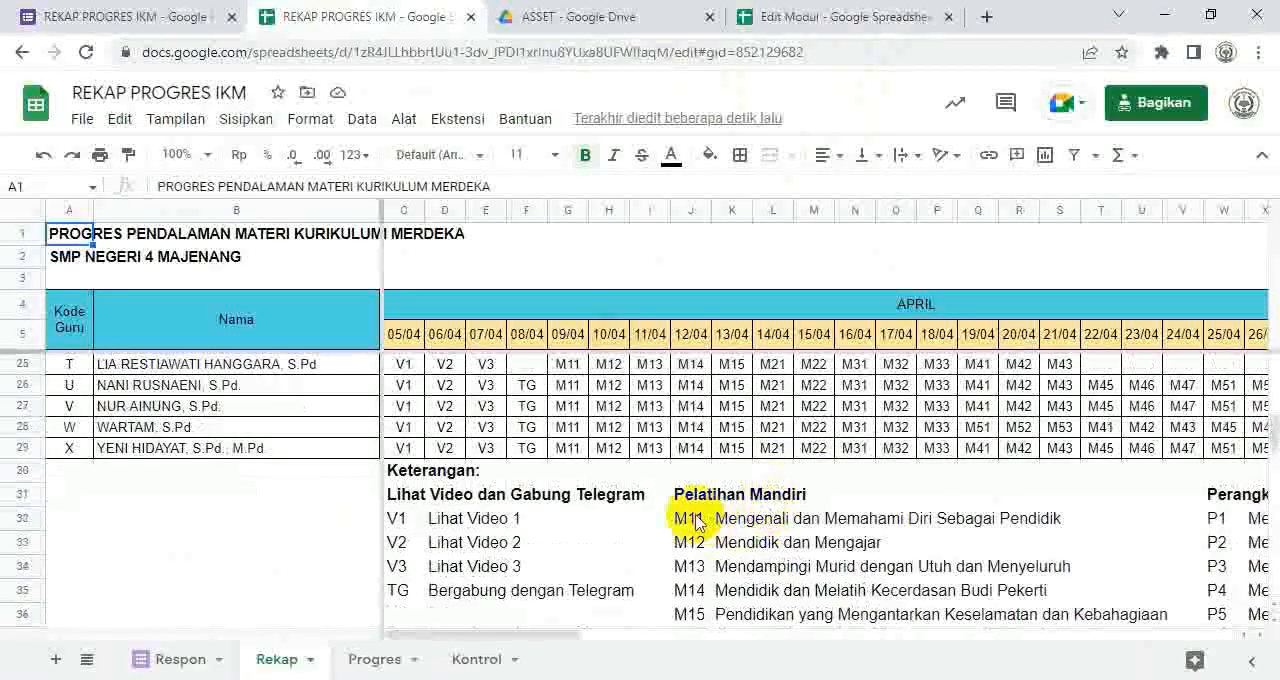
left_click(697, 522)
right_click(695, 521)
mouse_move(797, 276)
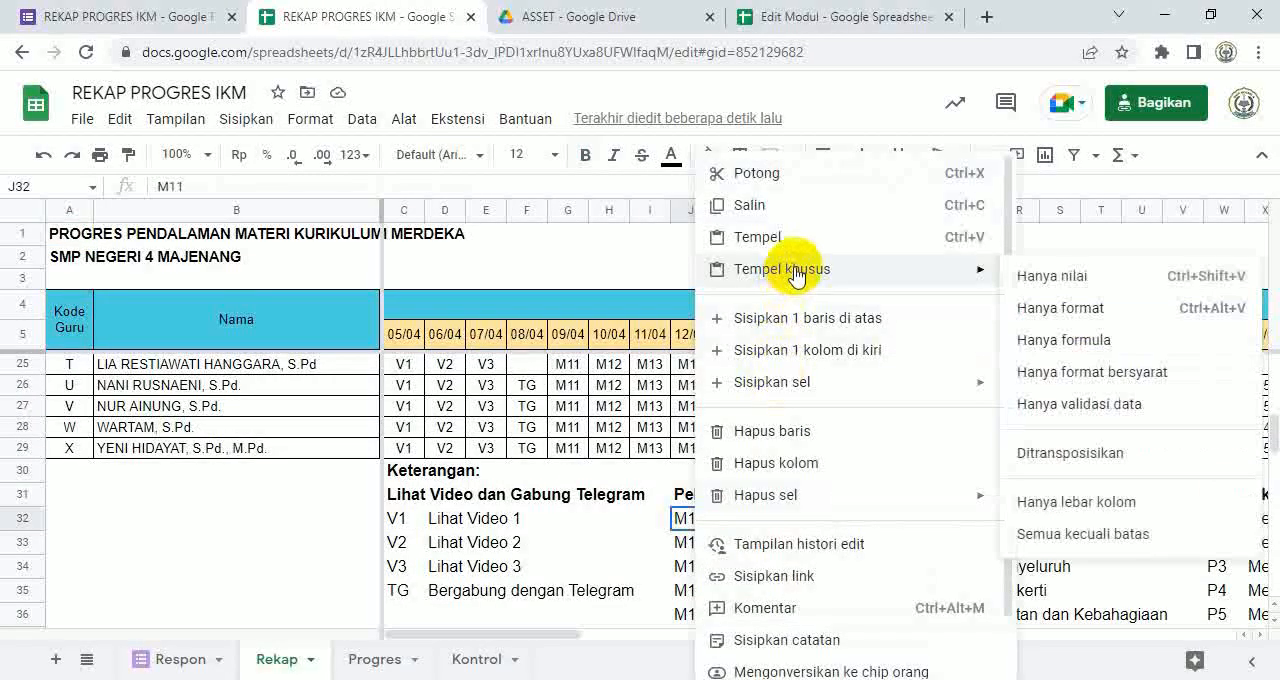
left_click(1052, 279)
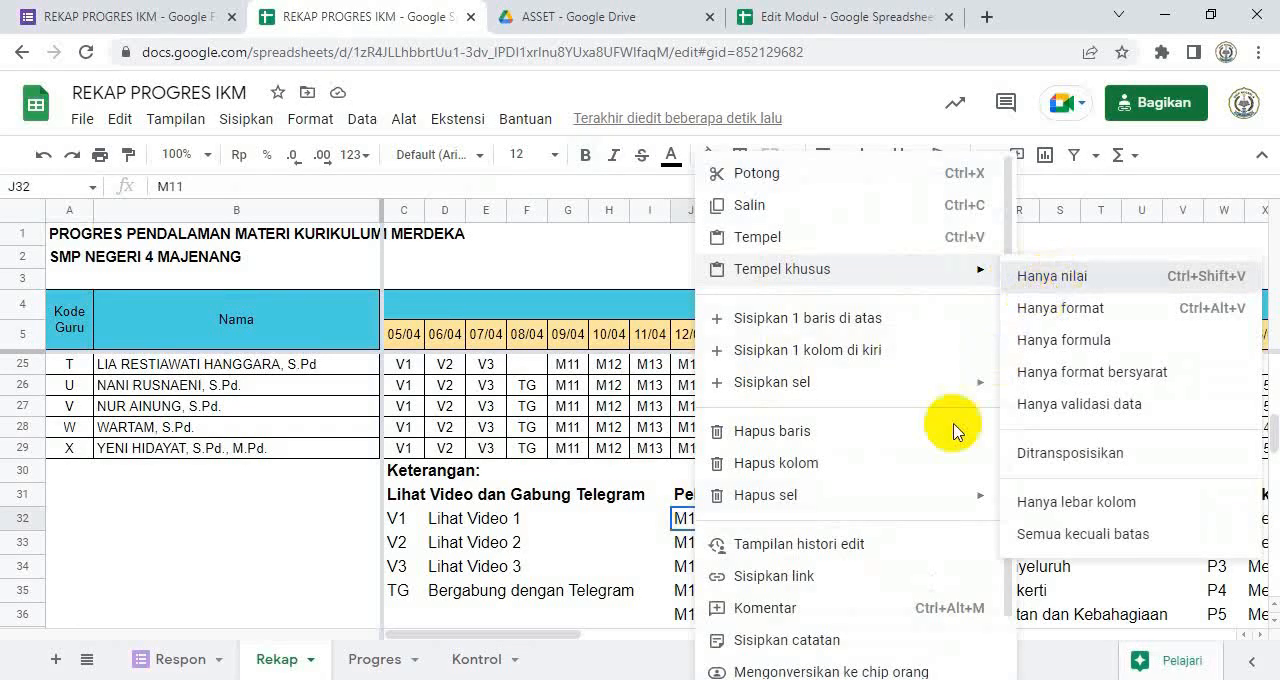
scroll(810, 505, "down", 1)
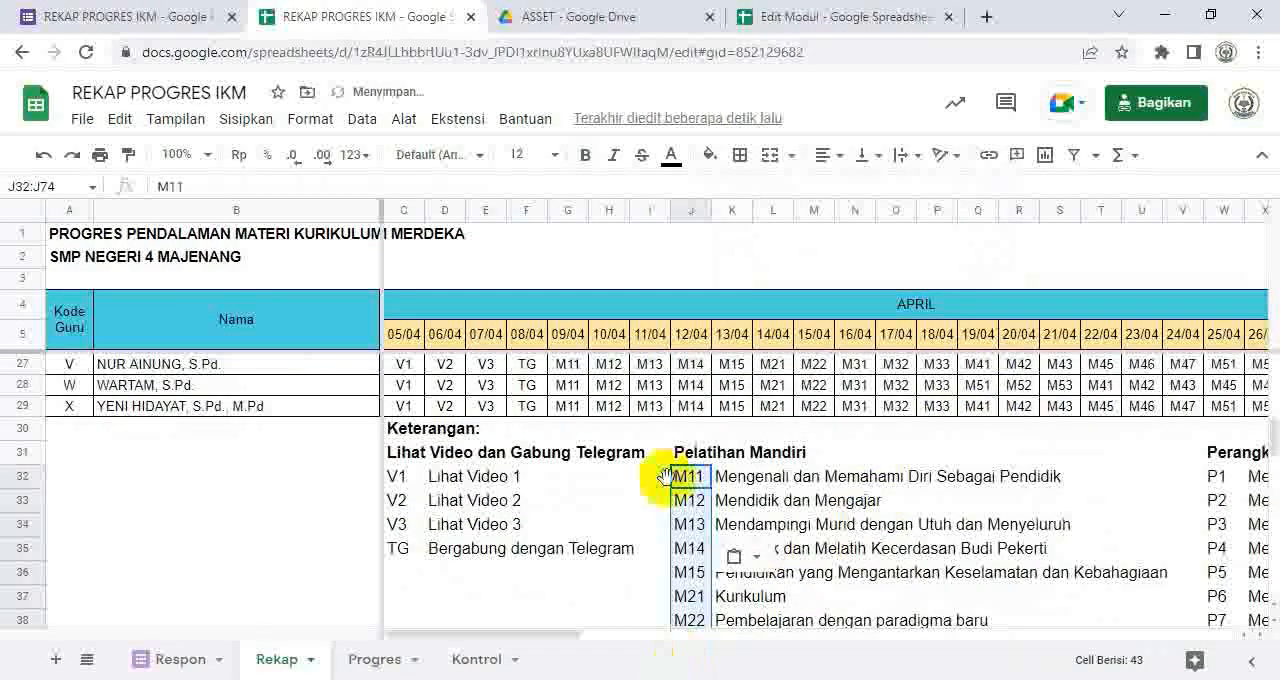
Step: Switch to the Modul sheet of the Edit Modul spreadsheet and copy the Tema names in D3:D45
left_click(856, 17)
left_click(569, 284)
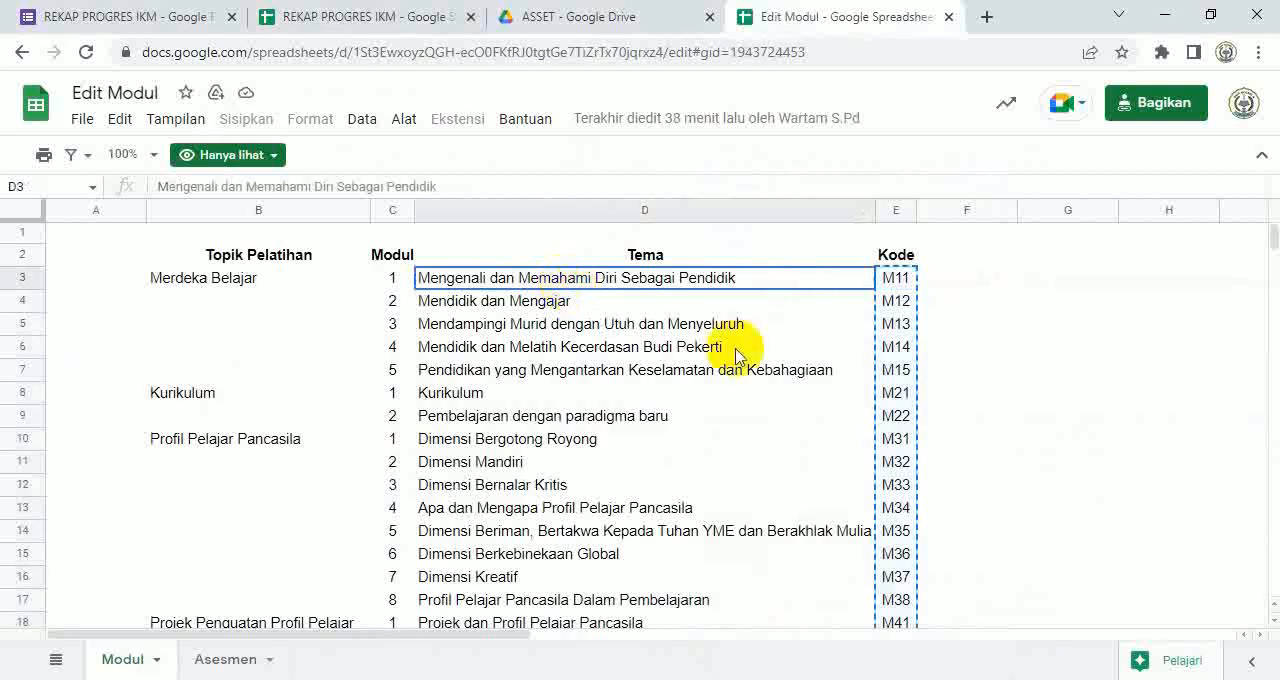
key("ctrl+shift+Down")
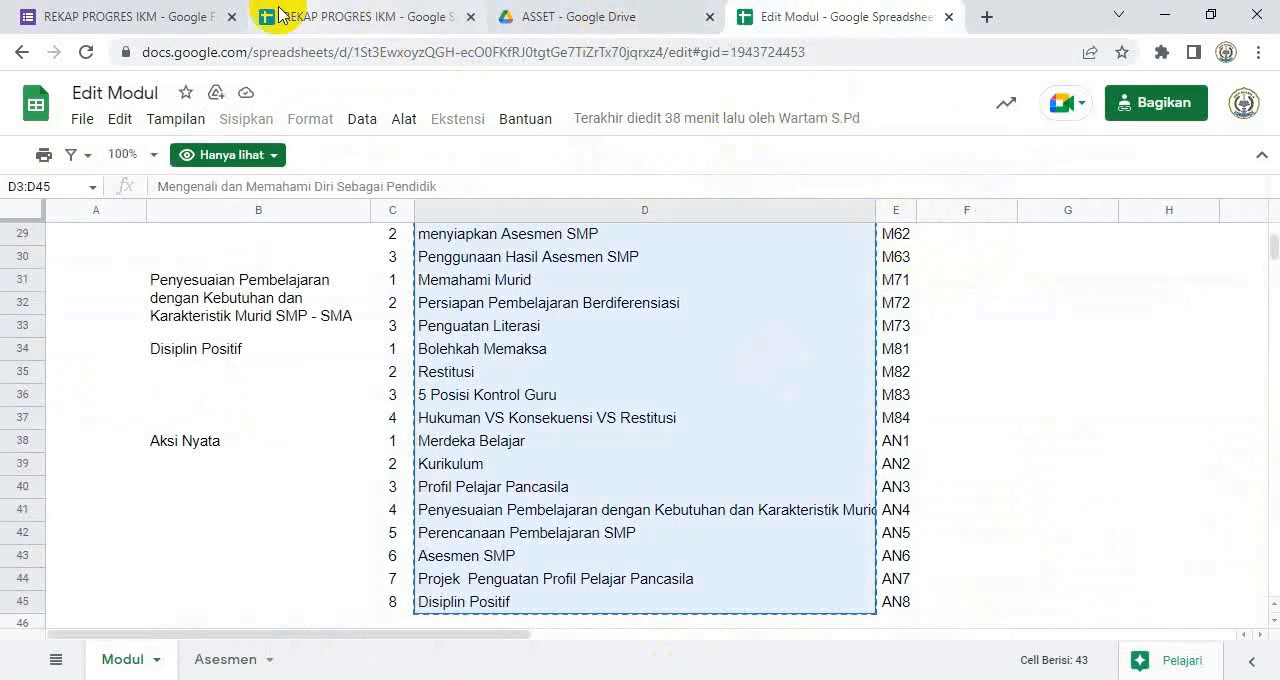
Step: Return to the REKAP PROGRES IKM spreadsheet and paste the theme names as values only from K32, beside the module codes
left_click(337, 15)
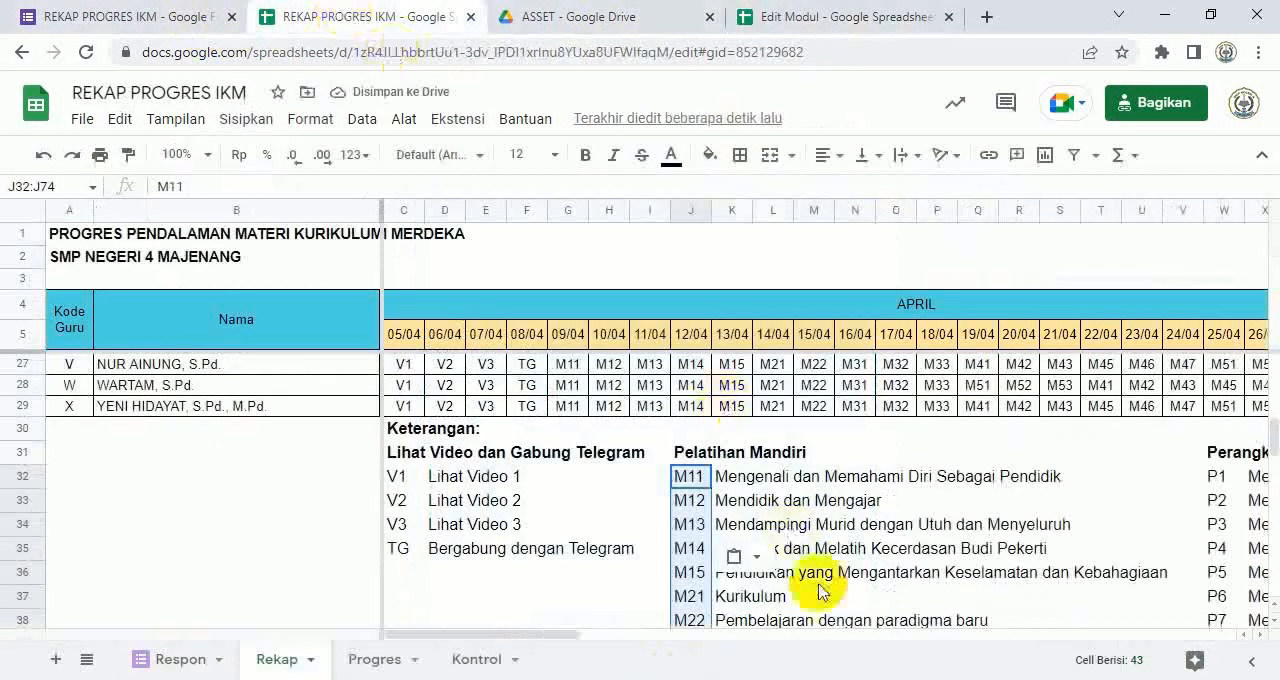
left_click(770, 478)
right_click(770, 478)
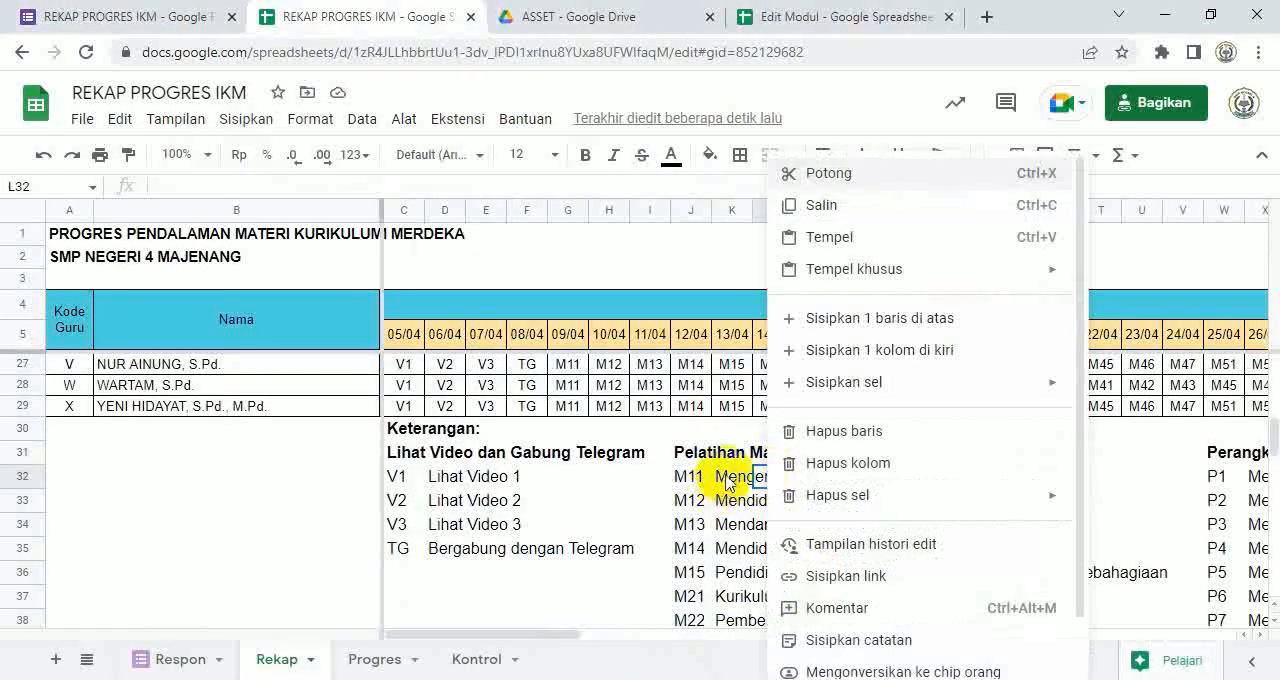
left_click(723, 479)
right_click(726, 480)
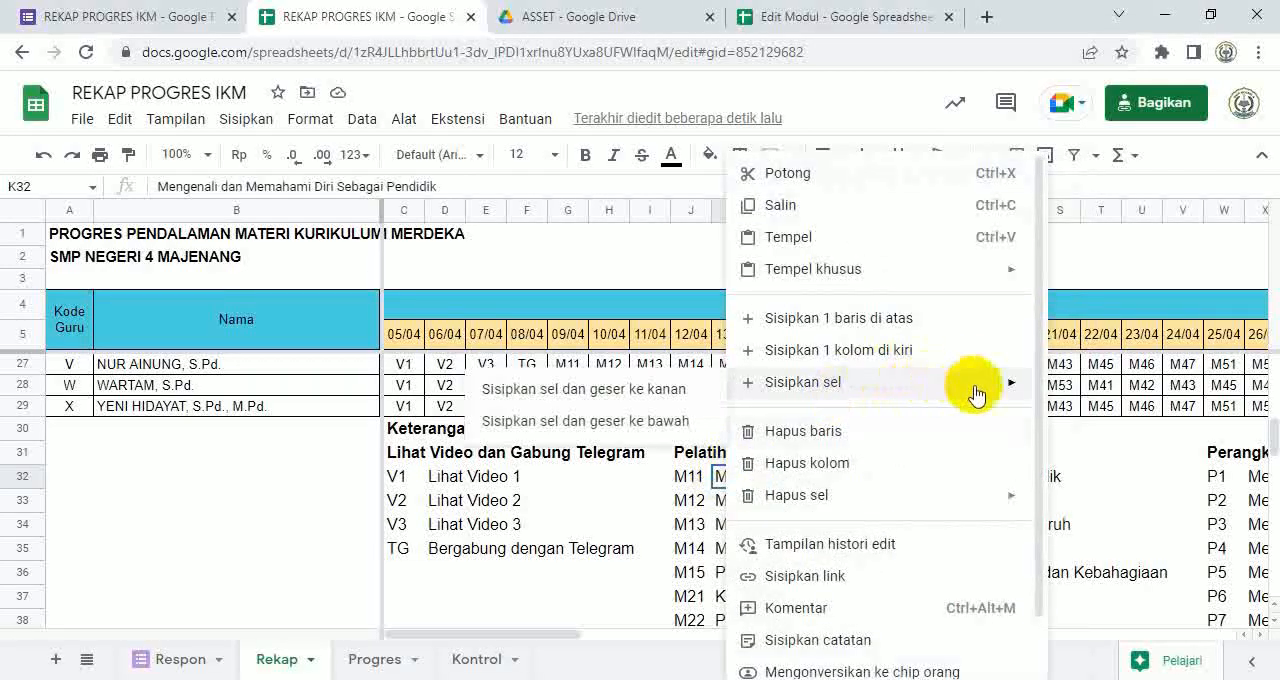
mouse_move(995, 281)
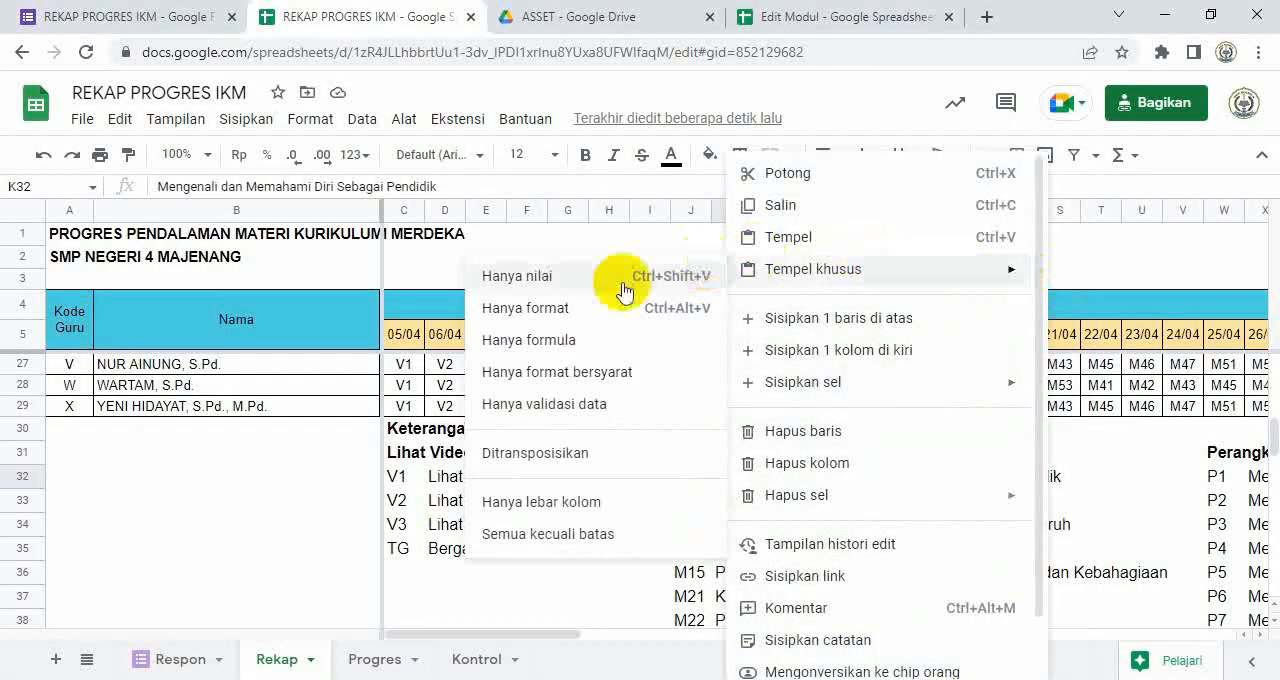
left_click(573, 289)
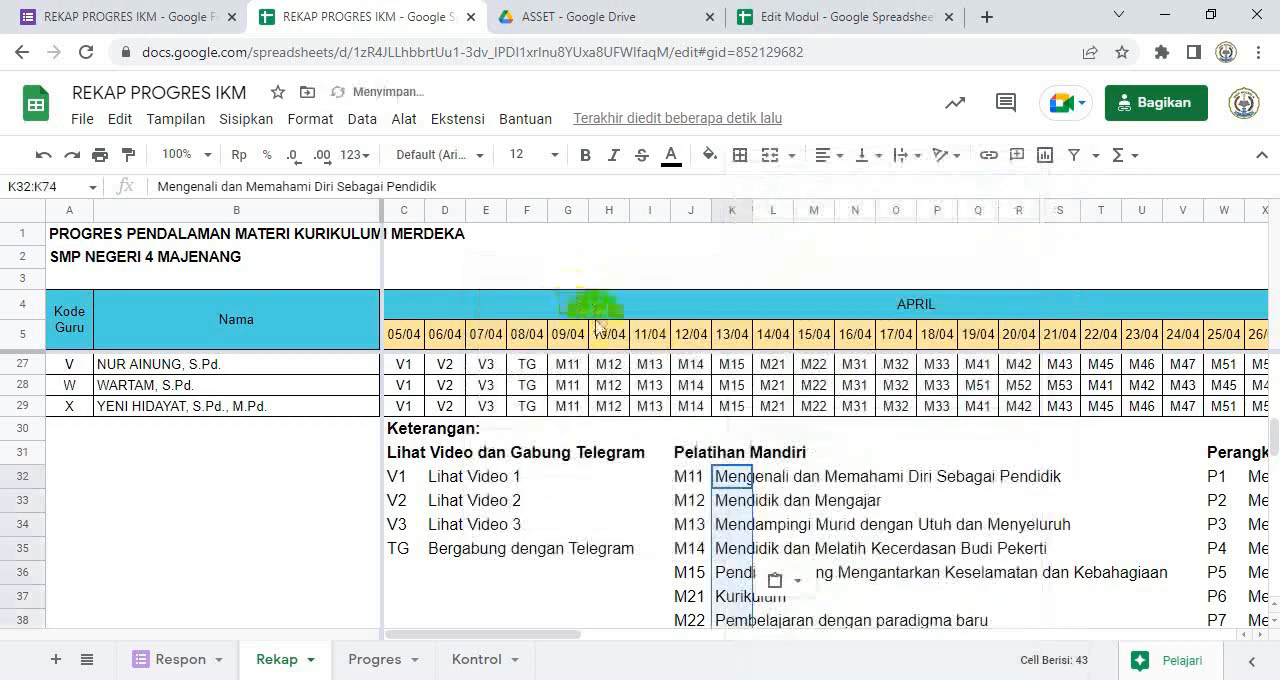
Step: Examine the pasted Pelatihan Mandiri list down to AN8 and the Perangkat Ajar and Asesmen legends on the Rekap sheet
scroll(886, 571, "down", 5)
scroll(895, 620, "down", 8)
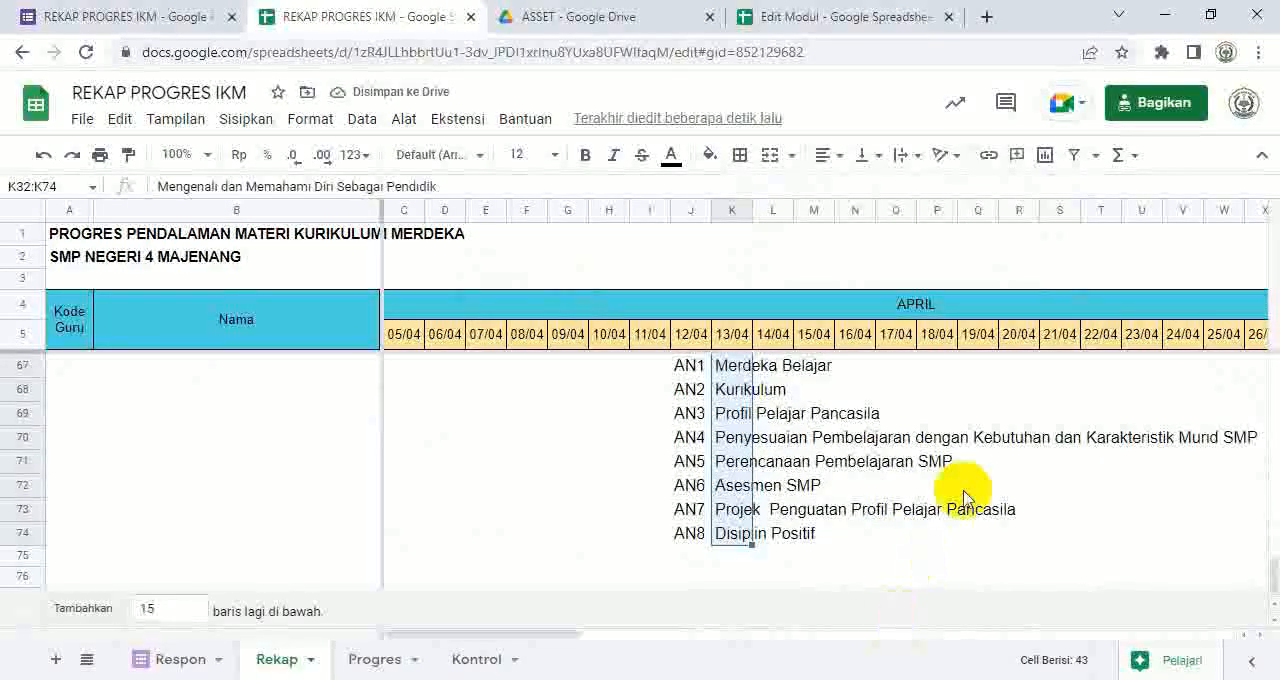
scroll(980, 497, "up", 8)
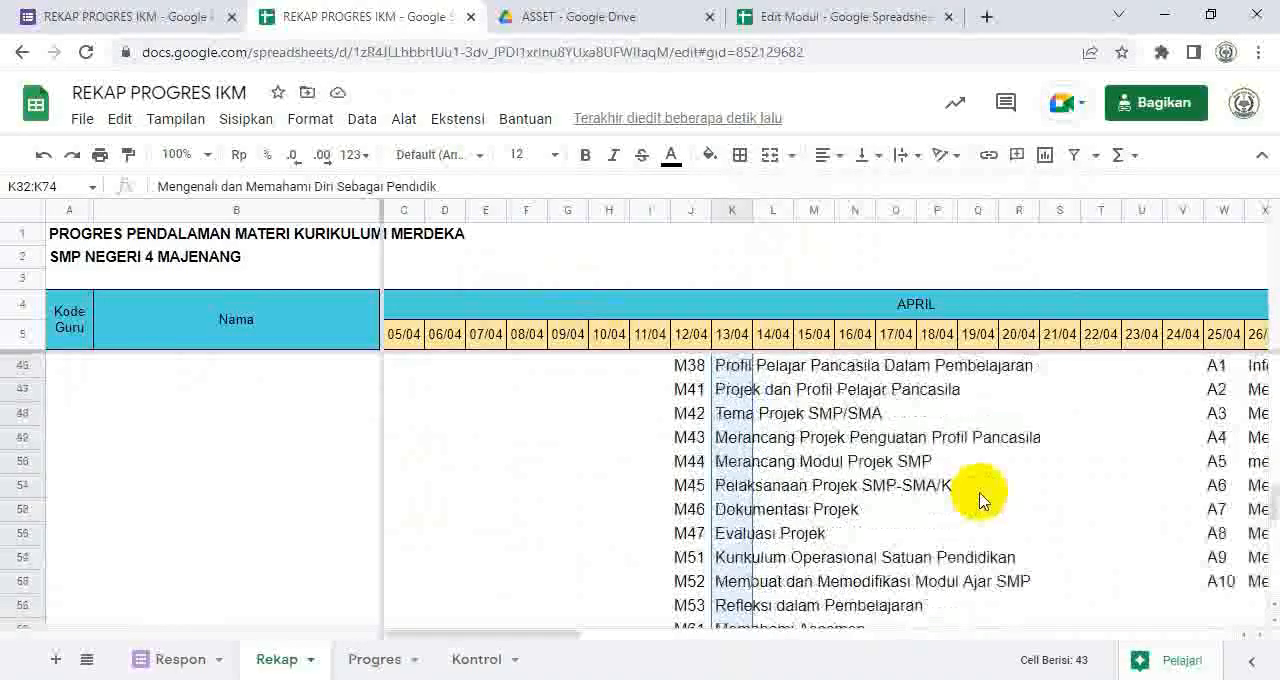
scroll(980, 497, "up", 3)
left_click_drag(551, 634, 723, 663)
scroll(814, 508, "up", 3)
scroll(829, 514, "down", 1)
scroll(825, 520, "down", 4)
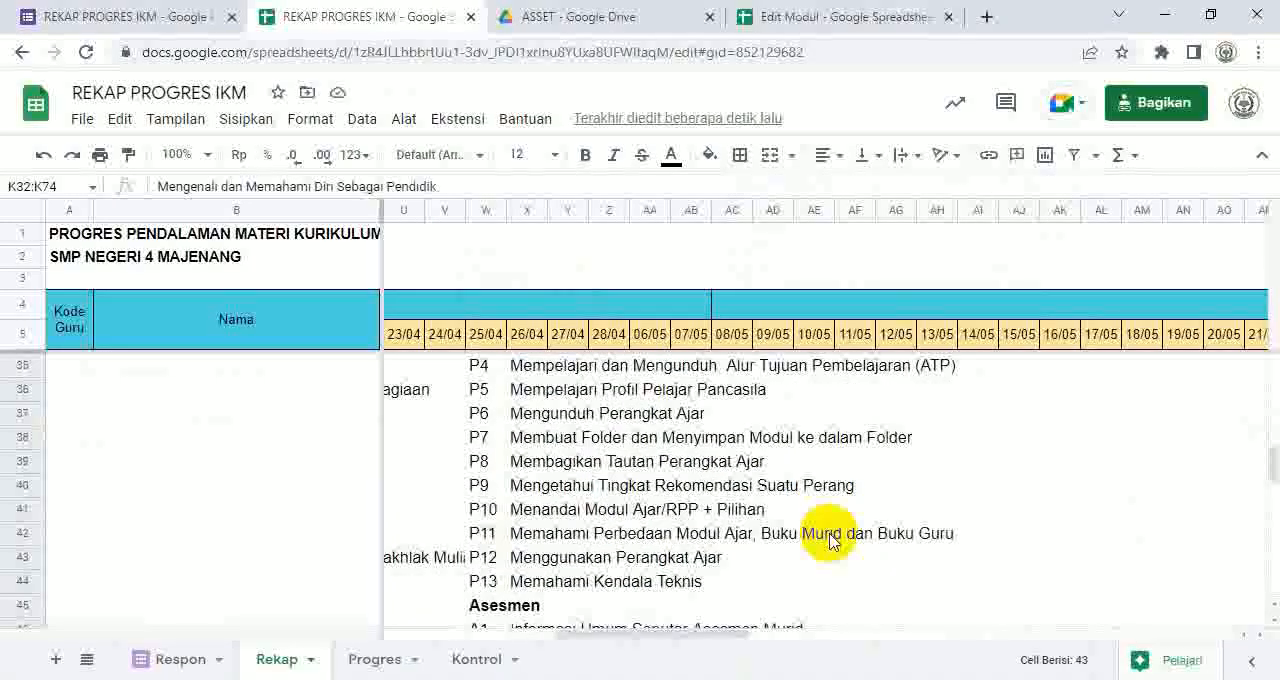
scroll(829, 540, "up", 4)
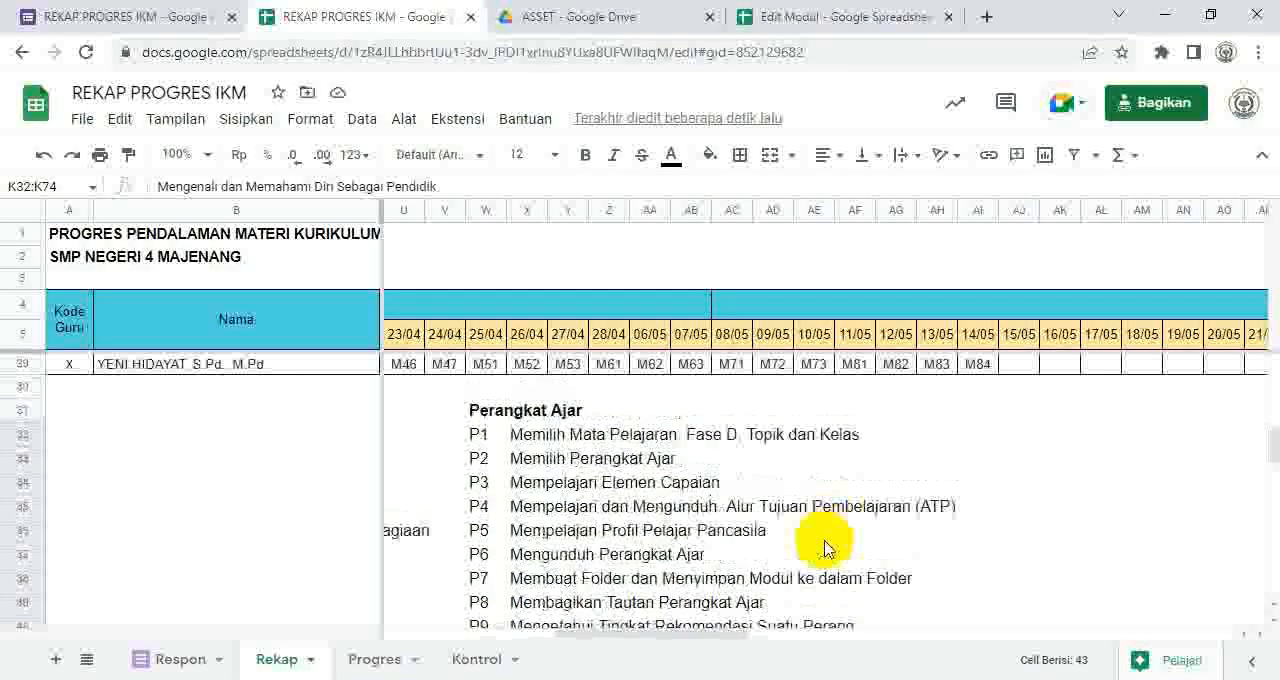
scroll(600, 510, "down", 3)
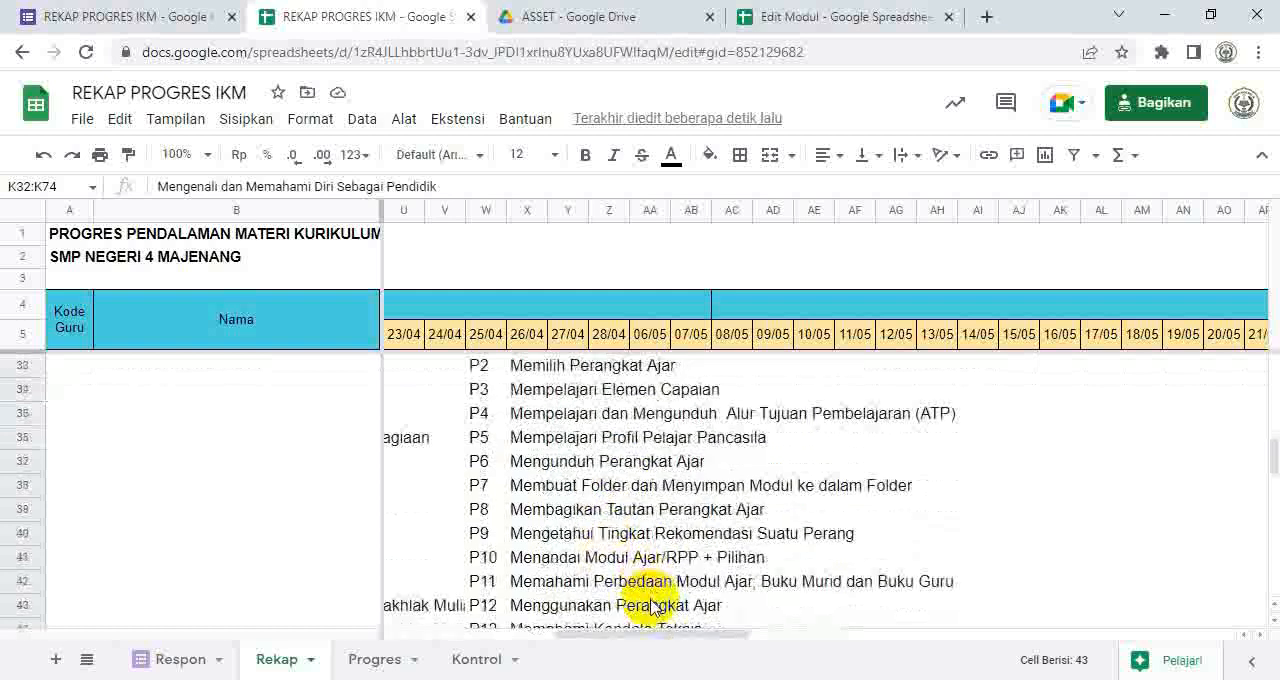
Step: Replace the Perangkat Ajar heading in W31 with Asesmen copied from W45, cutting the old heading text for reuse
left_click(537, 566)
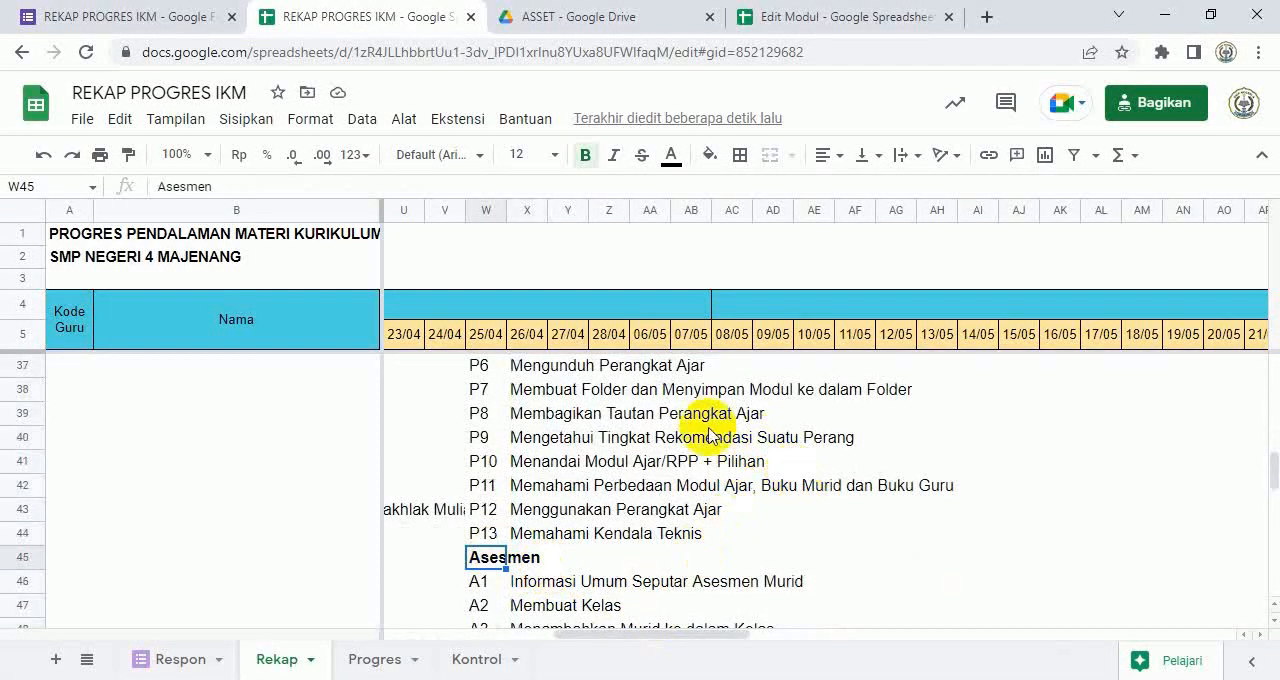
scroll(683, 455, "up", 4)
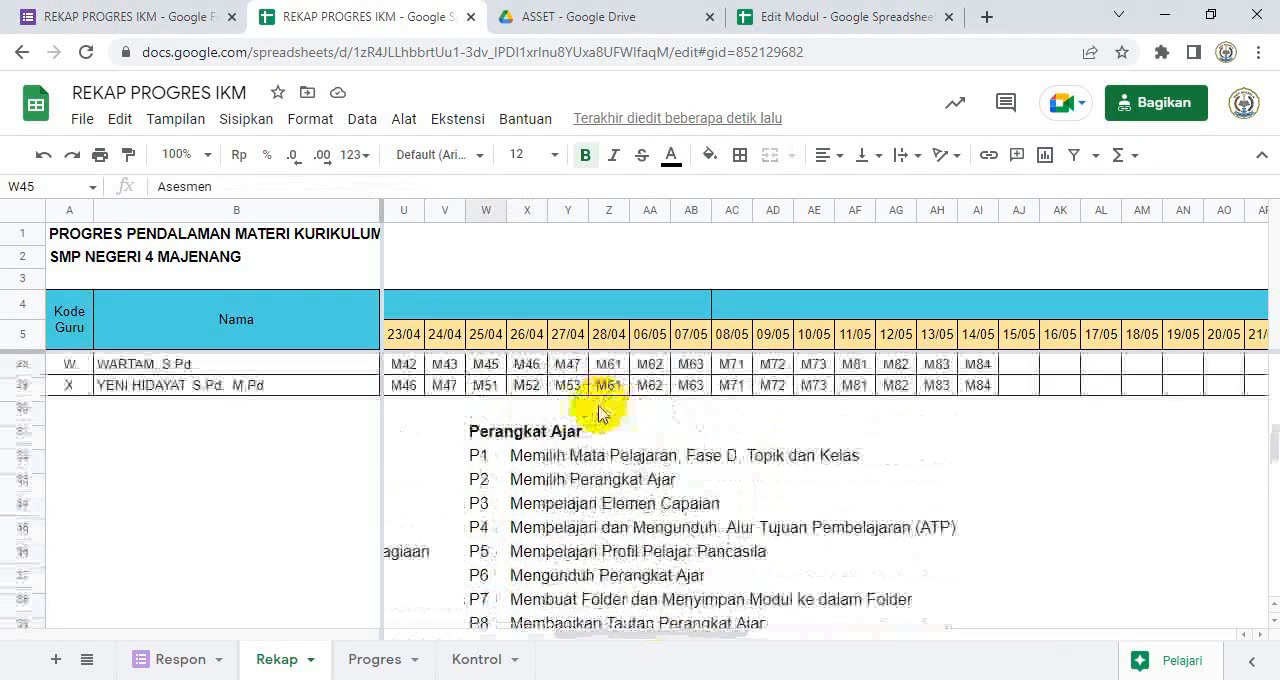
left_click(481, 500)
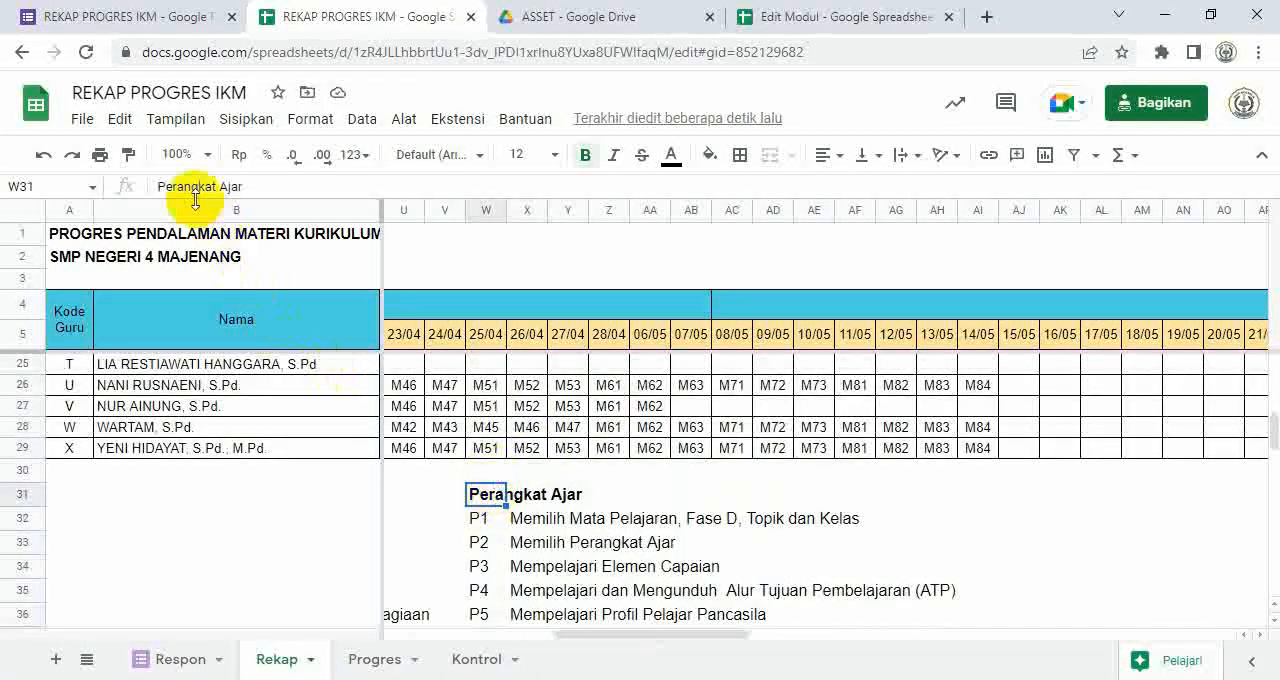
left_click(160, 185)
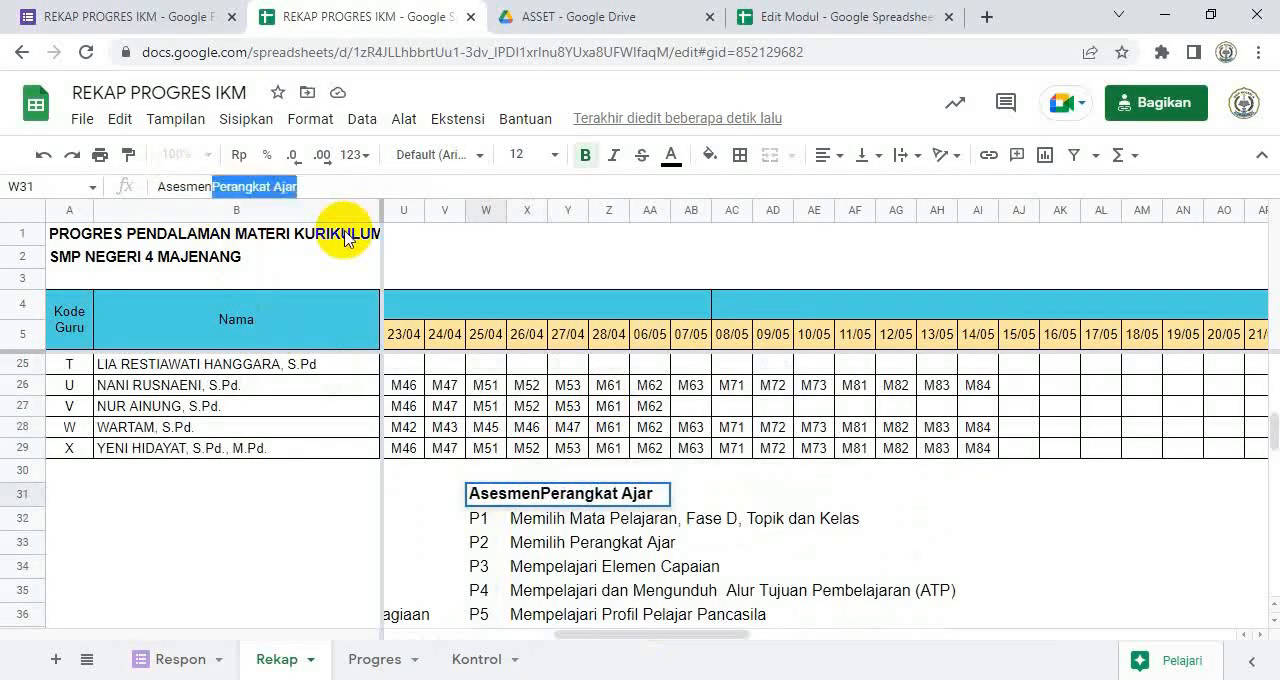
scroll(700, 500, "down", 6)
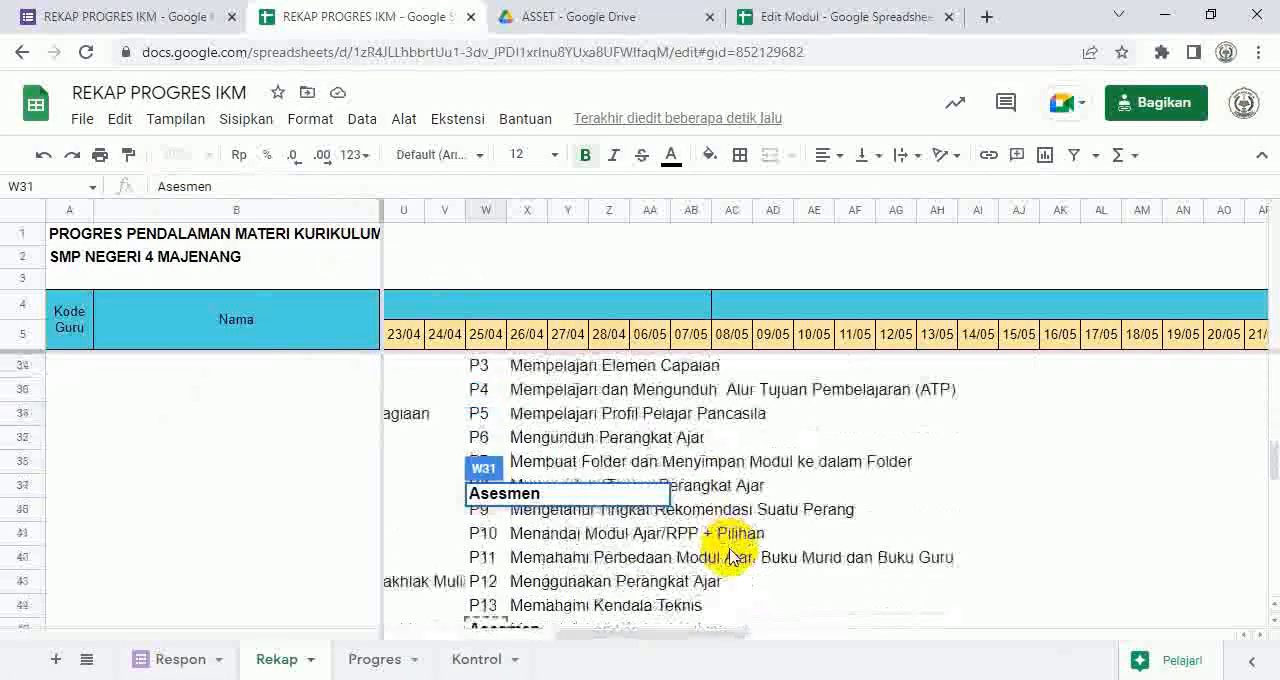
scroll(570, 510, "up", 1)
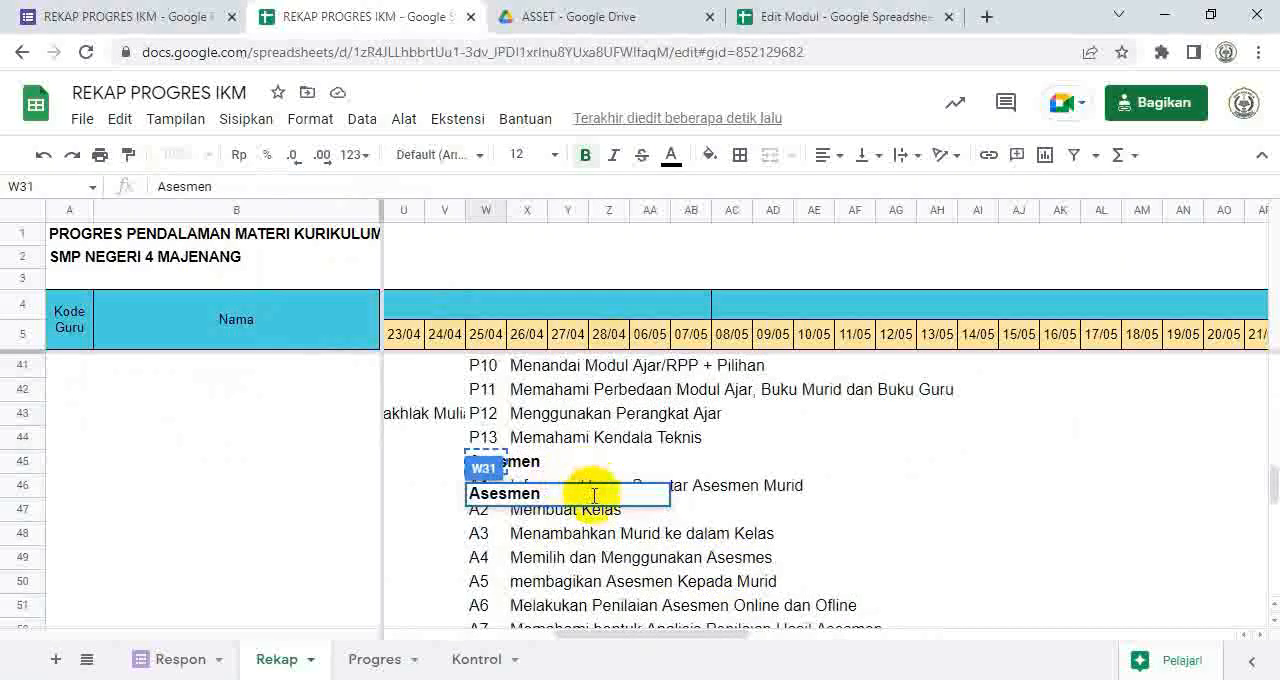
scroll(540, 460, "down", 1)
left_click(489, 439)
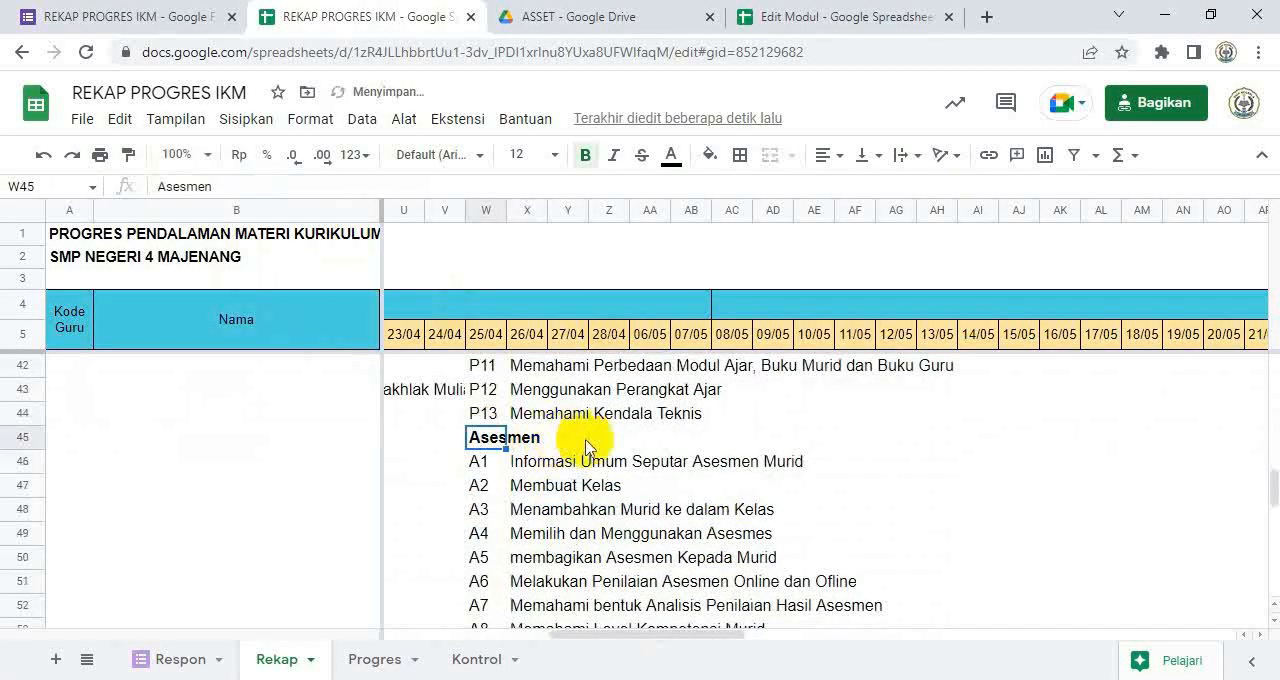
Step: Try a normal paste of Perangkat Ajar over the Asesmen heading in W45, and undo it
type("Perangkat Ajar")
left_click(662, 533)
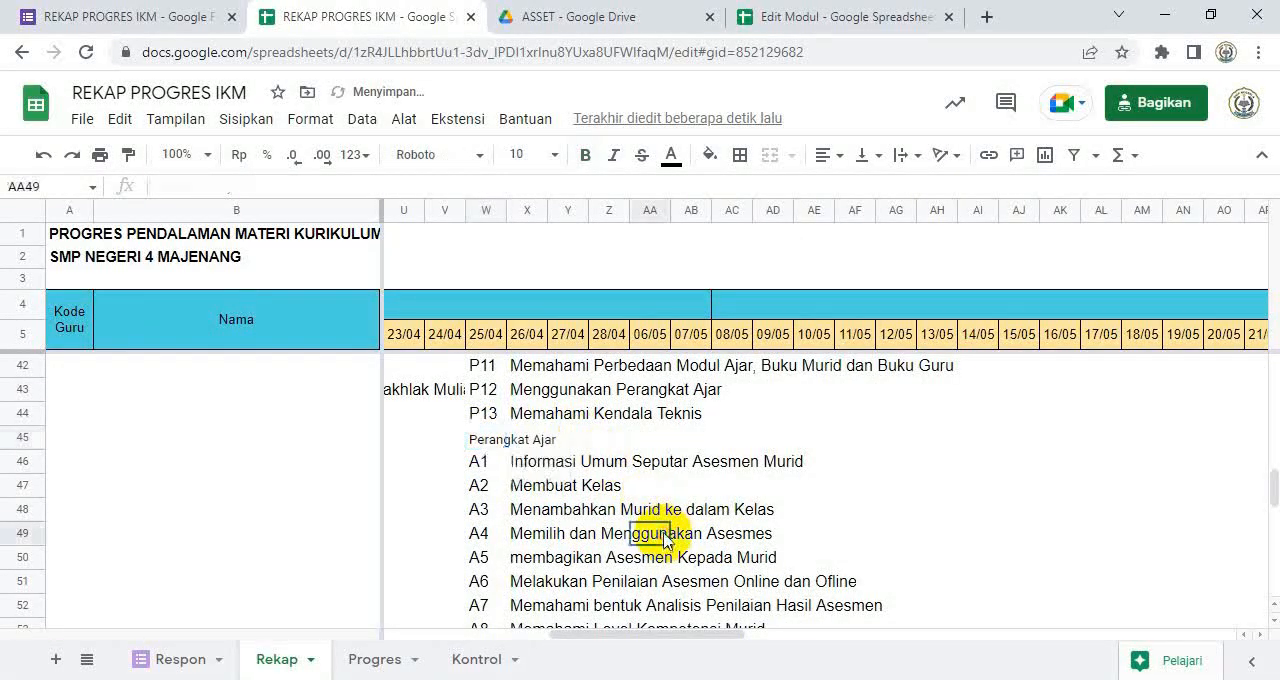
left_click(489, 439)
key("ctrl+z")
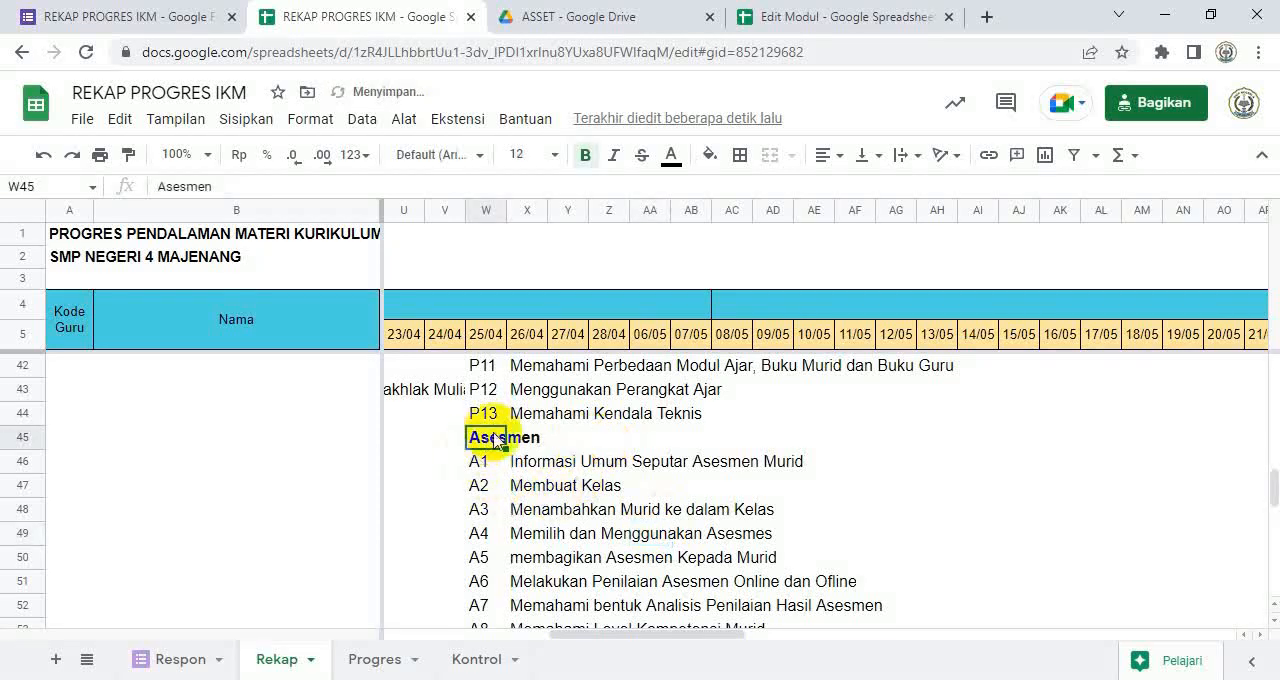
Step: Paste Perangkat Ajar as values only over the Asesmen heading in W45
right_click(497, 440)
mouse_move(766, 277)
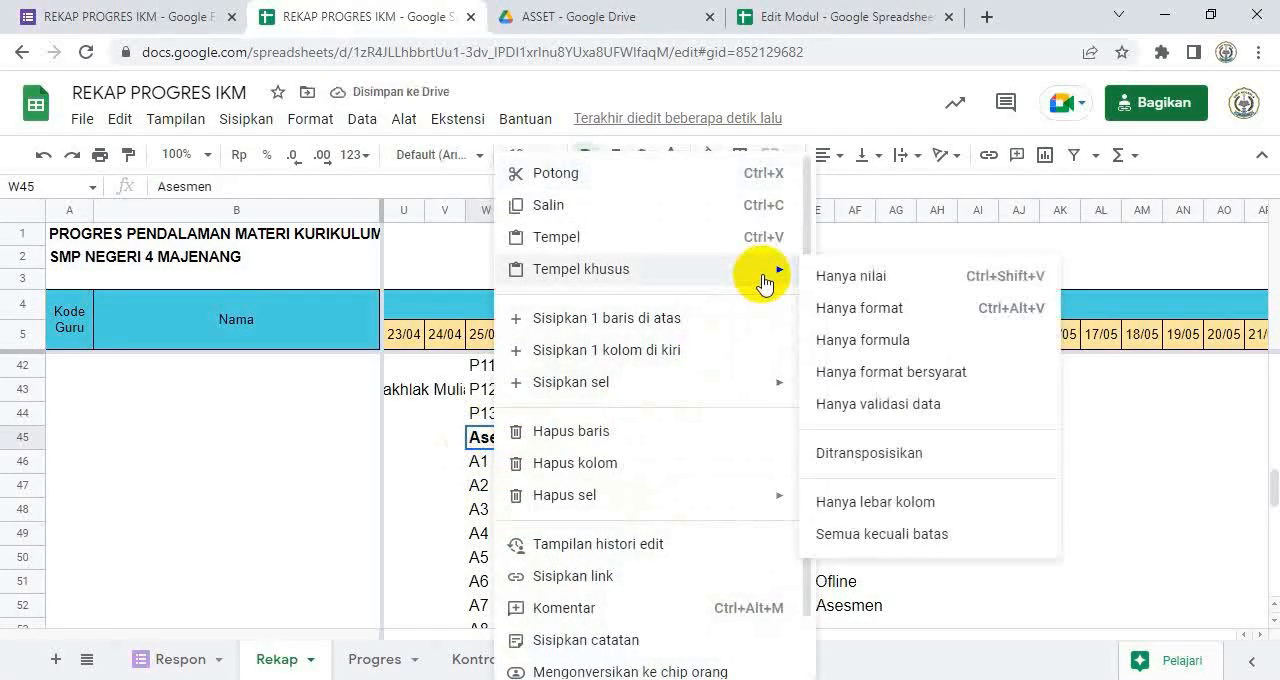
left_click(843, 280)
Step: Change the heading in W31 to Asesmen Murid and check the list of codes beneath it
scroll(680, 480, "up", 3)
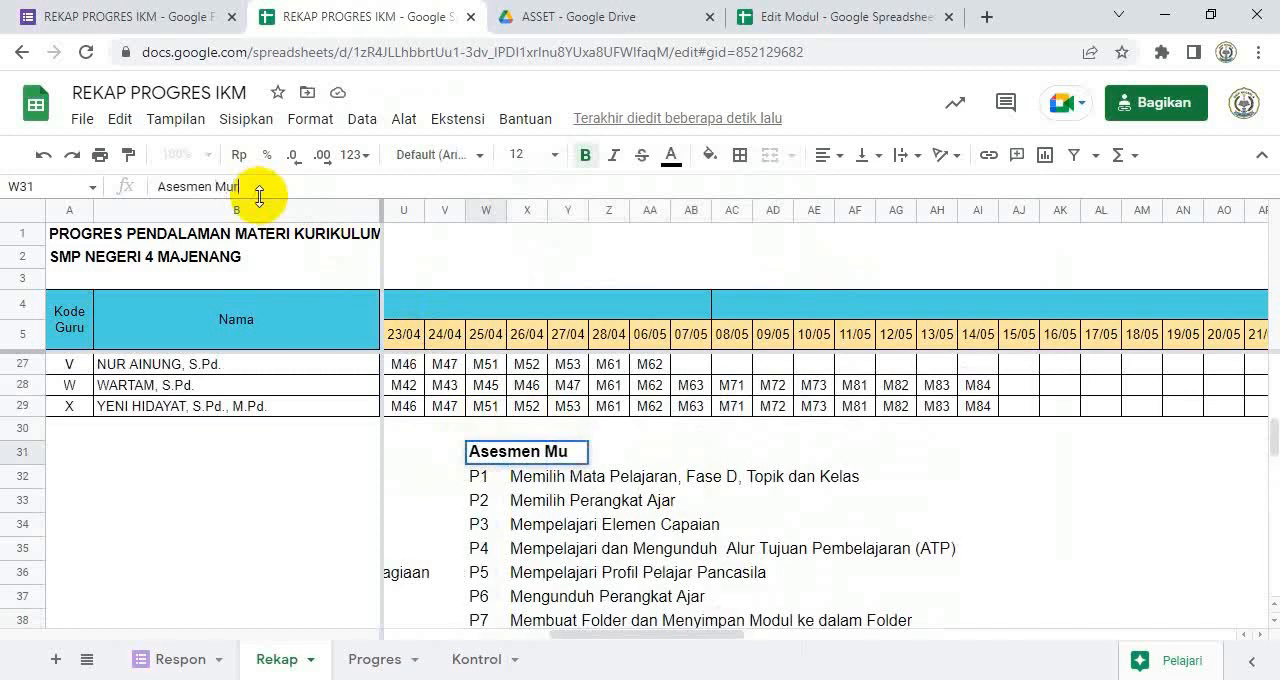
key("Down")
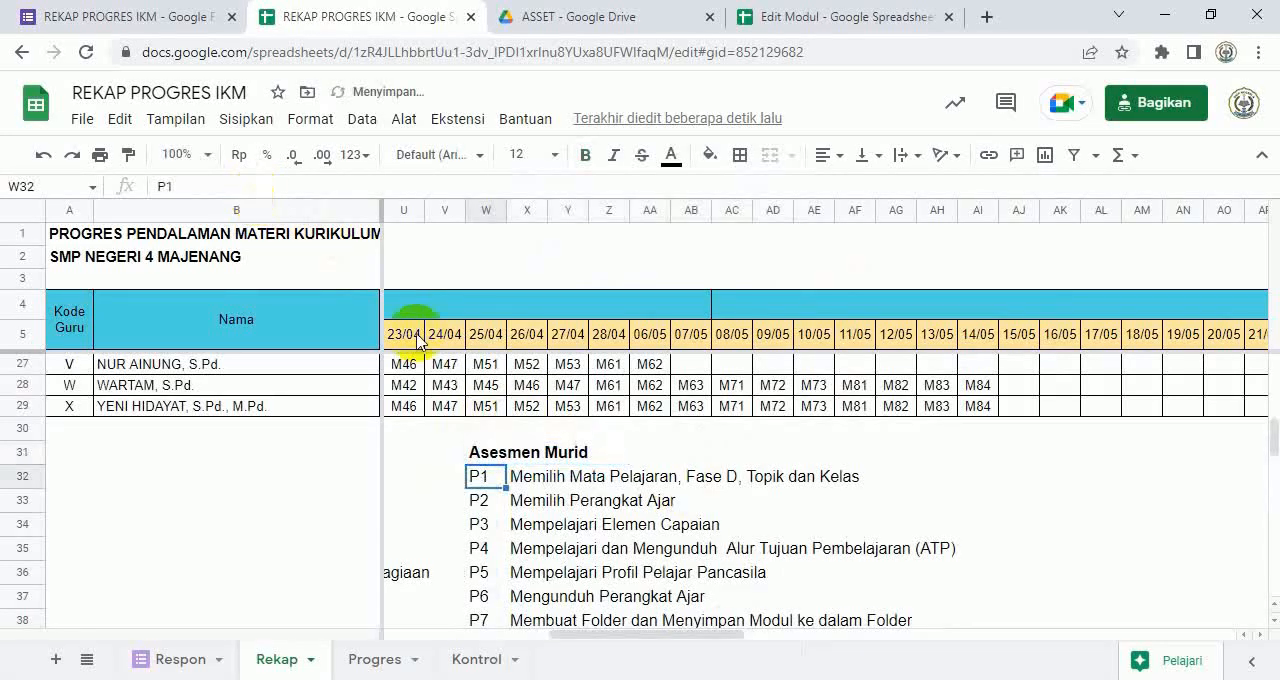
scroll(650, 522, "down", 3)
scroll(650, 522, "up", 2)
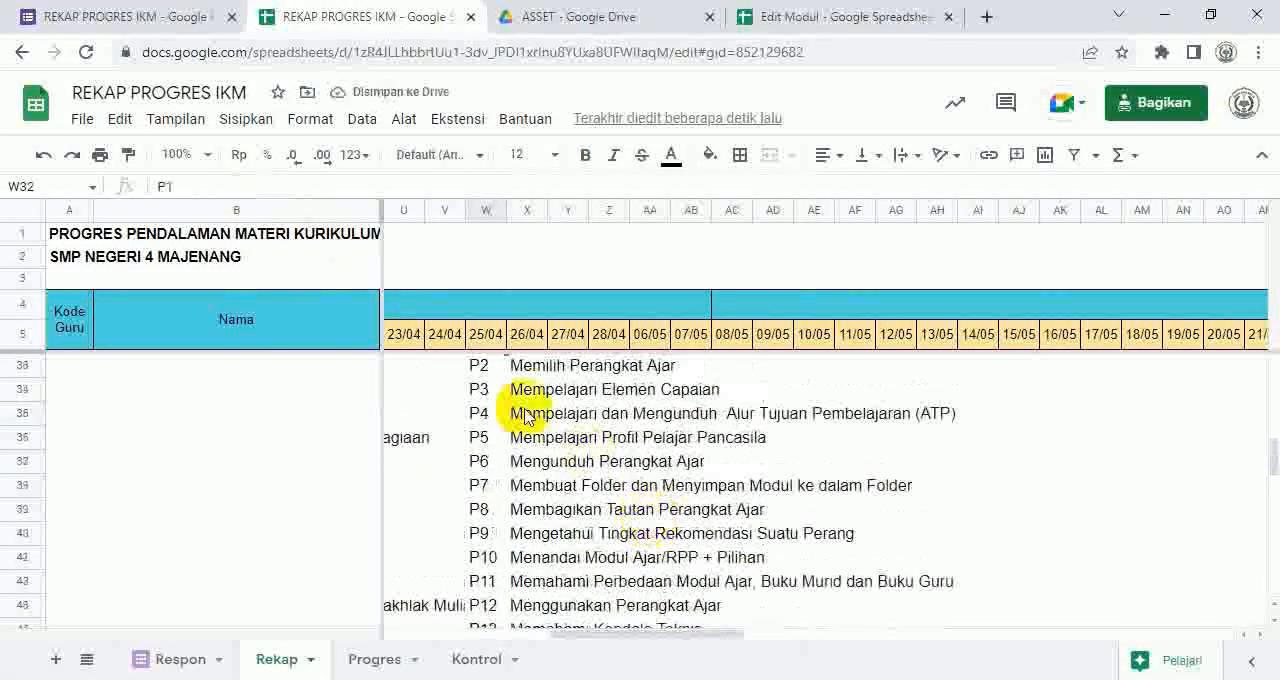
scroll(590, 422, "up", 1)
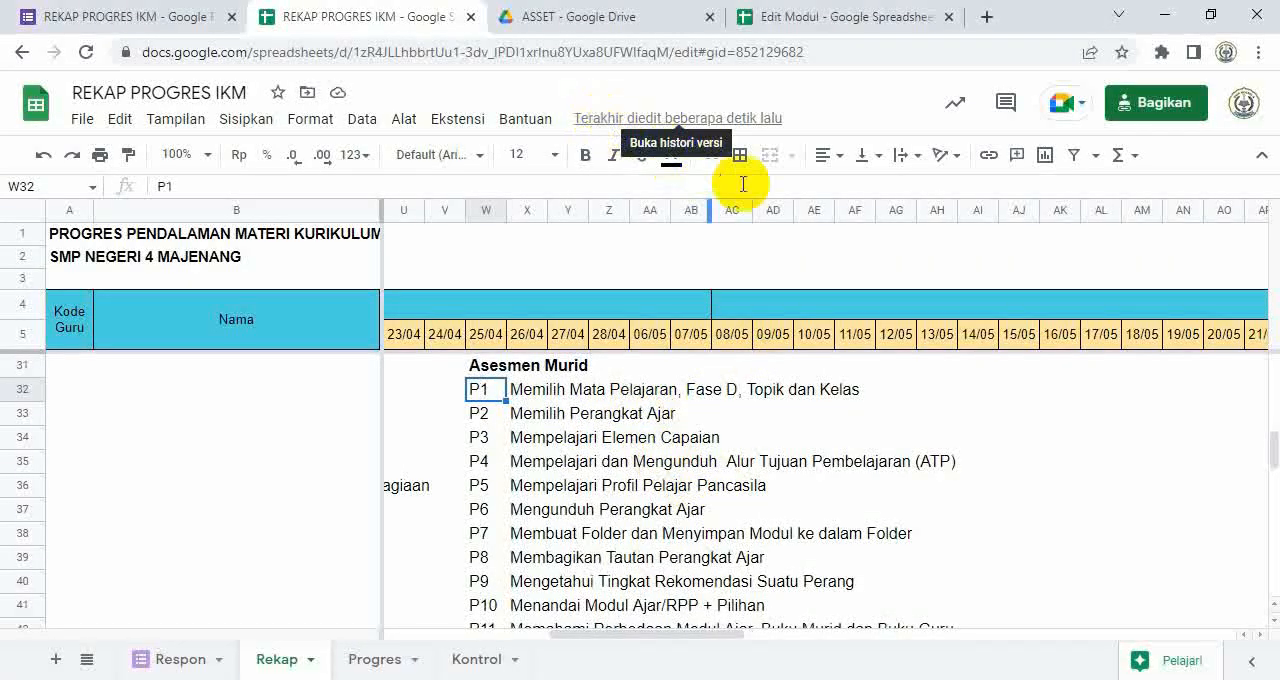
Step: Copy the Asesmen Murid activities in C4:C8 from the Asesmen sheet of Edit Modul and return to the REKAP PROGRES IKM spreadsheet
left_click(772, 20)
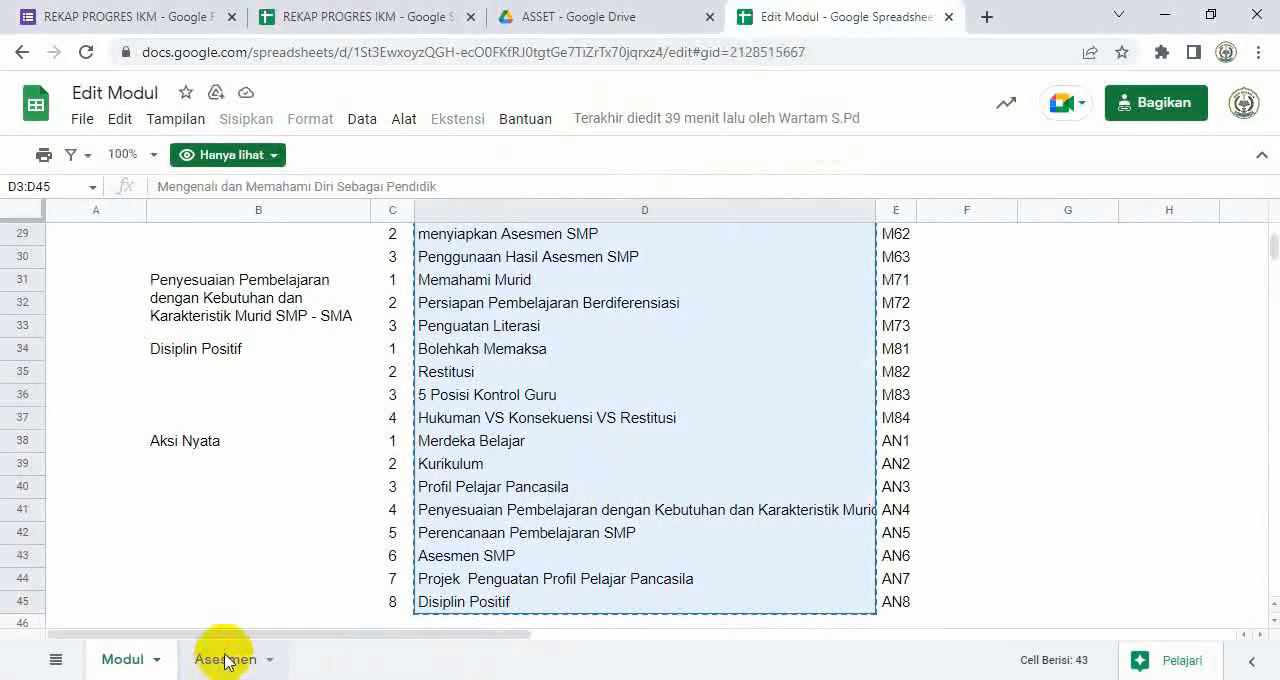
left_click(225, 659)
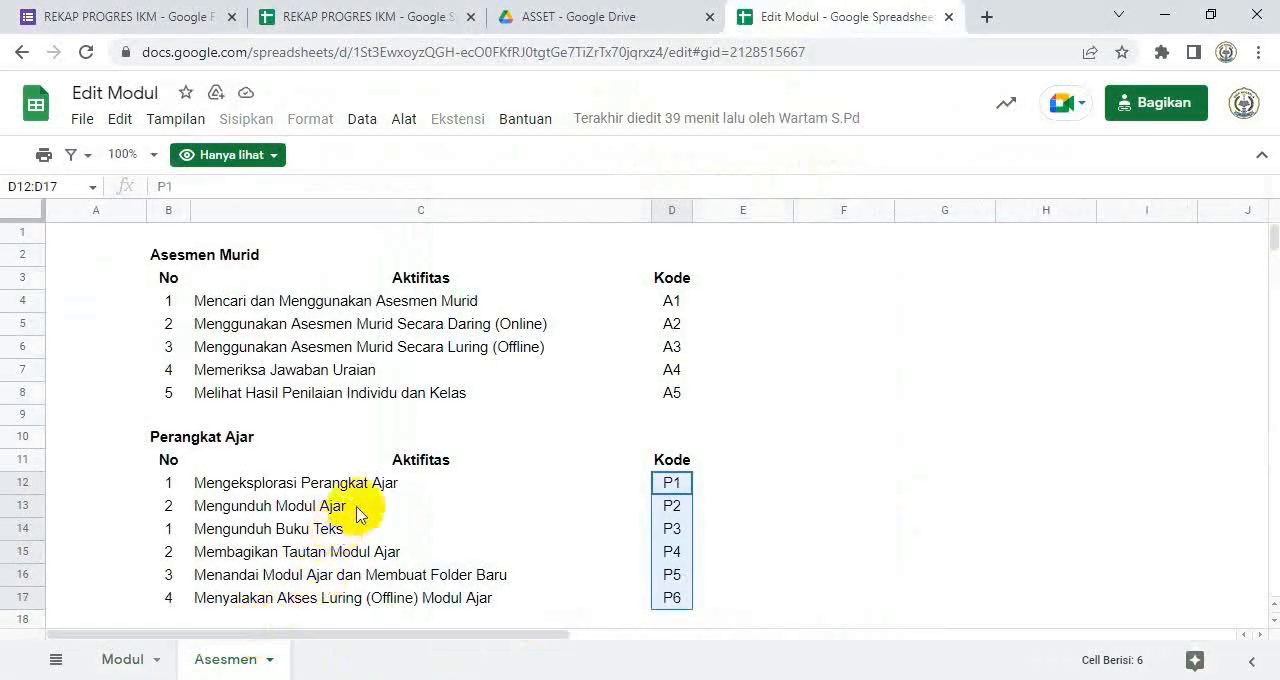
left_click_drag(336, 306, 330, 394)
key("ctrl+c")
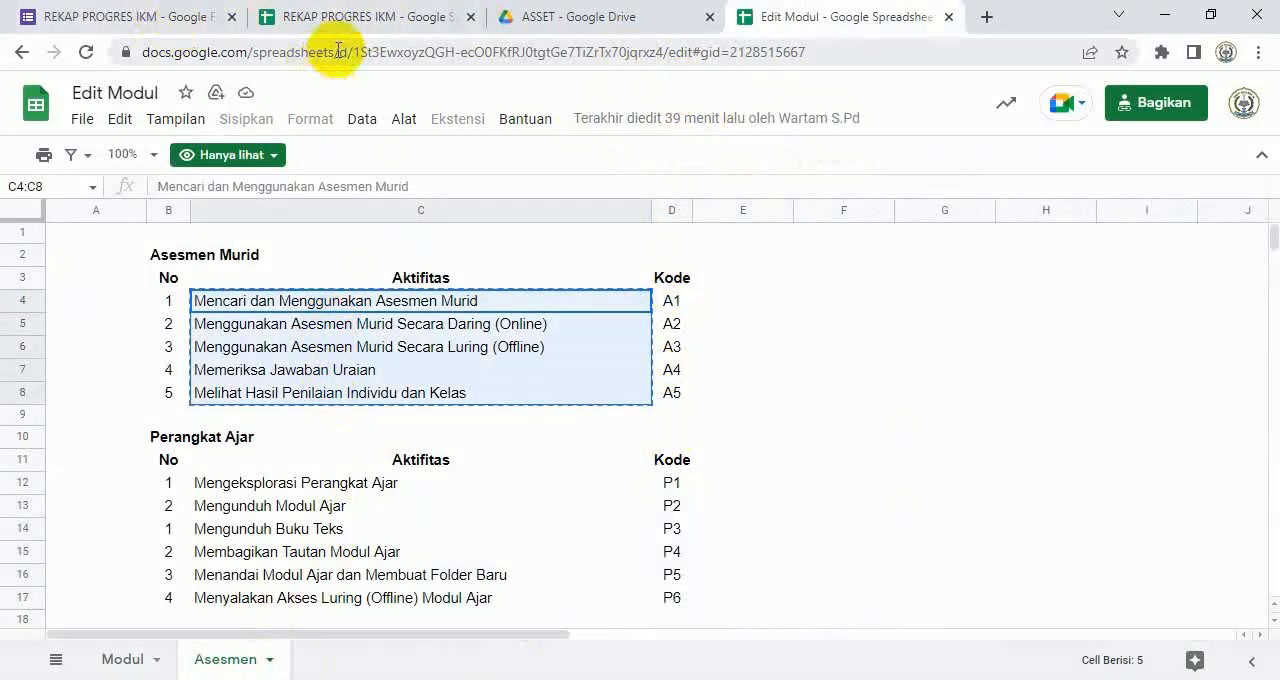
left_click(345, 18)
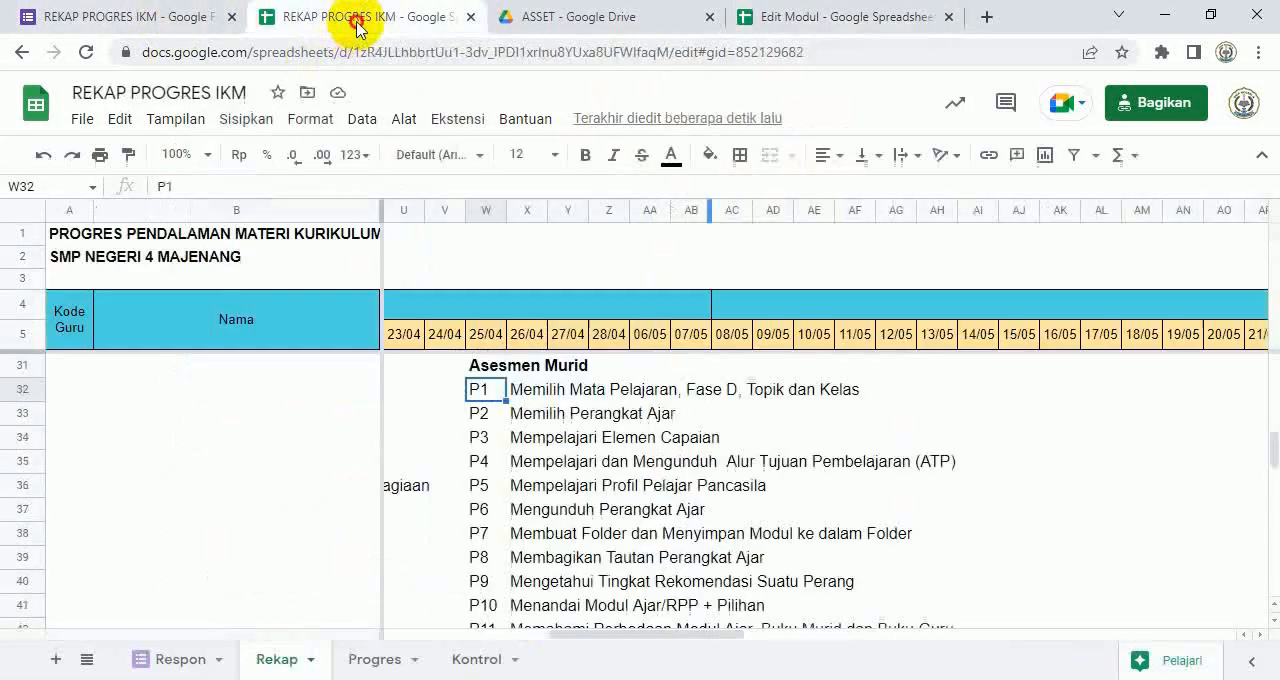
Step: Paste the copied Asesmen Murid activities as values only starting at X32, beside the codes under the Asesmen Murid heading
left_click(538, 390)
right_click(545, 391)
mouse_move(697, 271)
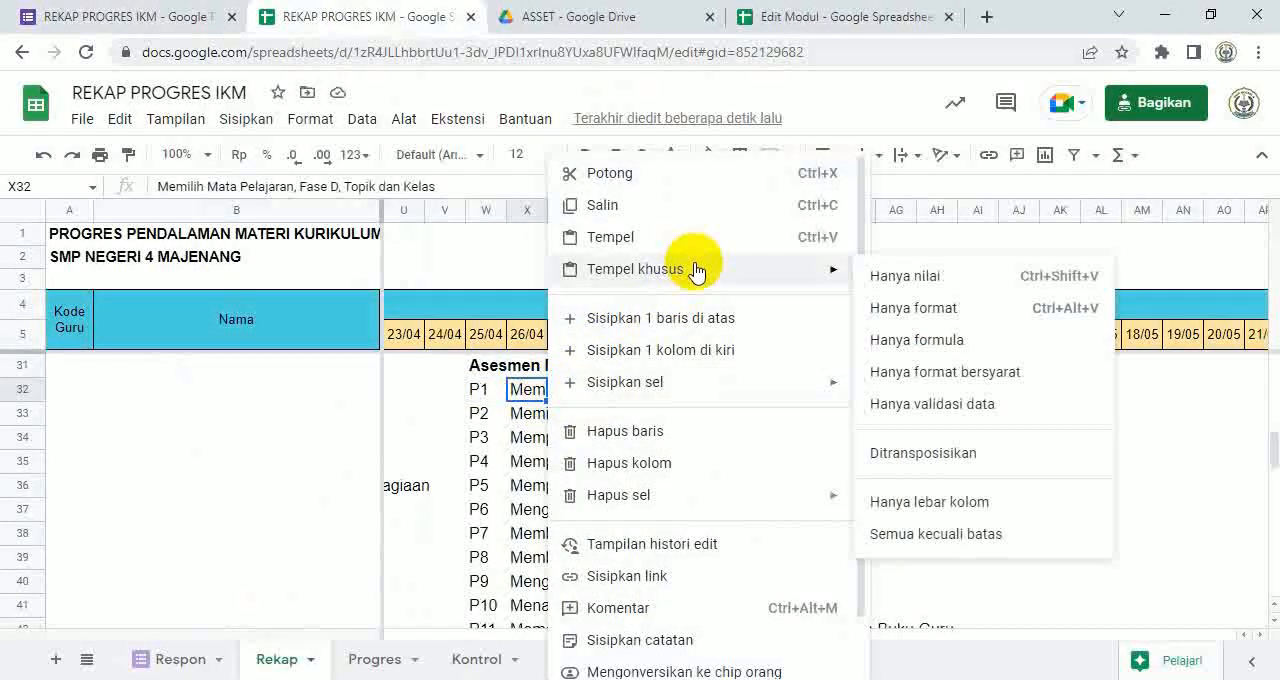
left_click(880, 288)
Step: Delete the leftover cells W37:AJ42 holding entries P6 to P11 and shift the cells below up
scroll(840, 440, "down", 1)
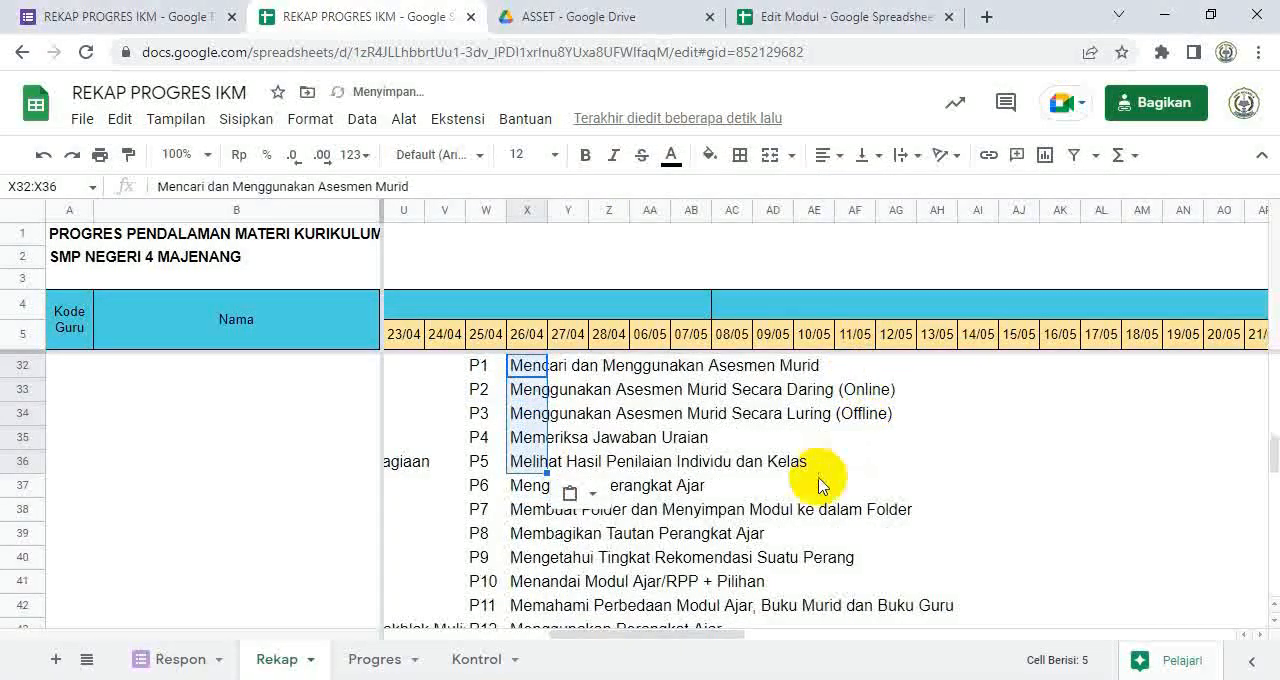
left_click_drag(480, 492, 1013, 508)
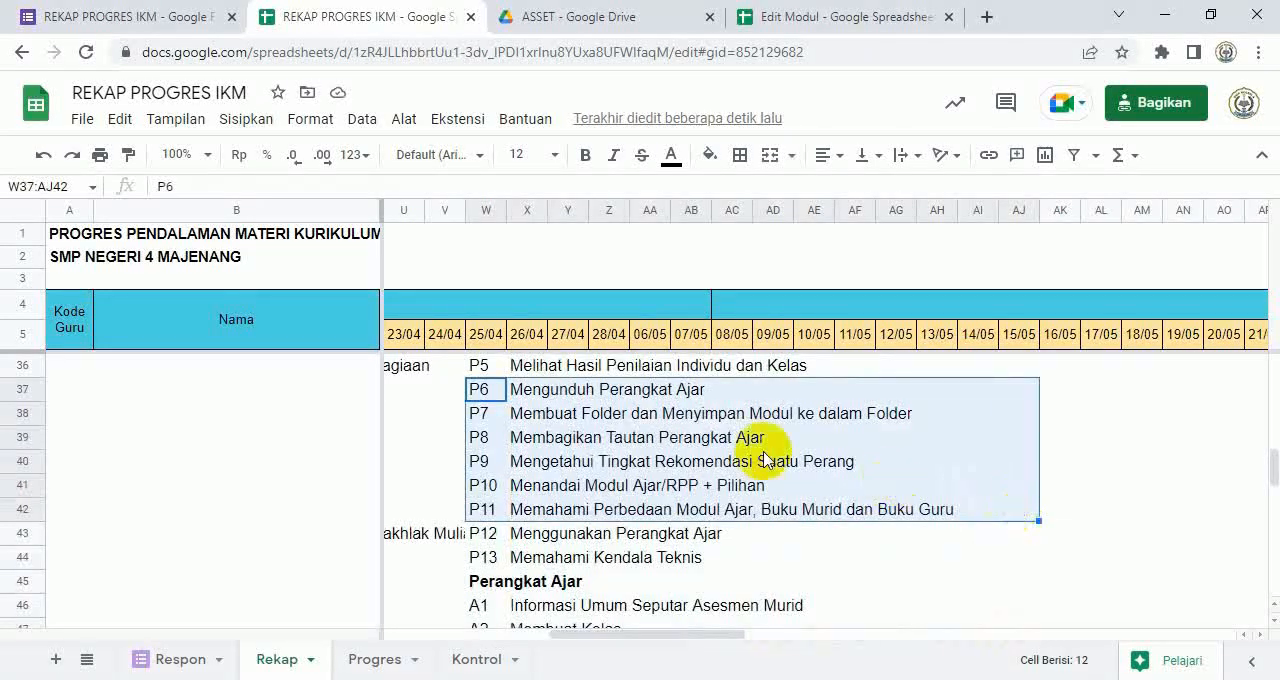
right_click(696, 425)
mouse_move(875, 400)
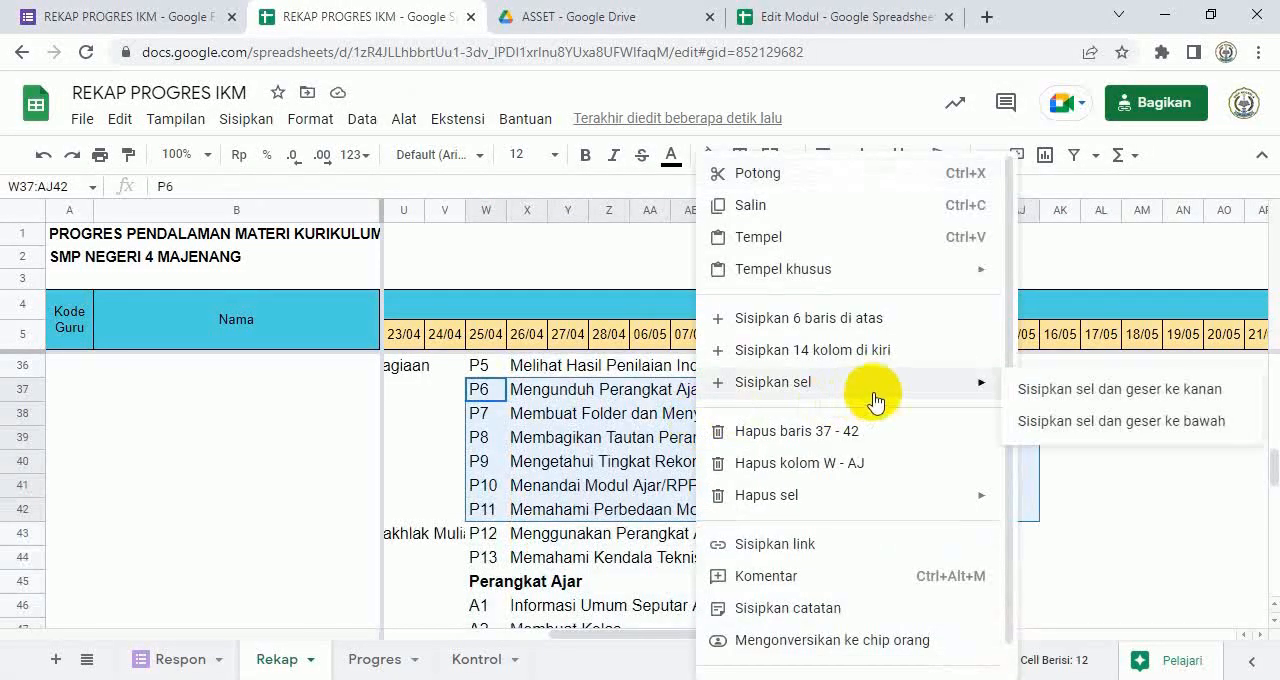
mouse_move(966, 500)
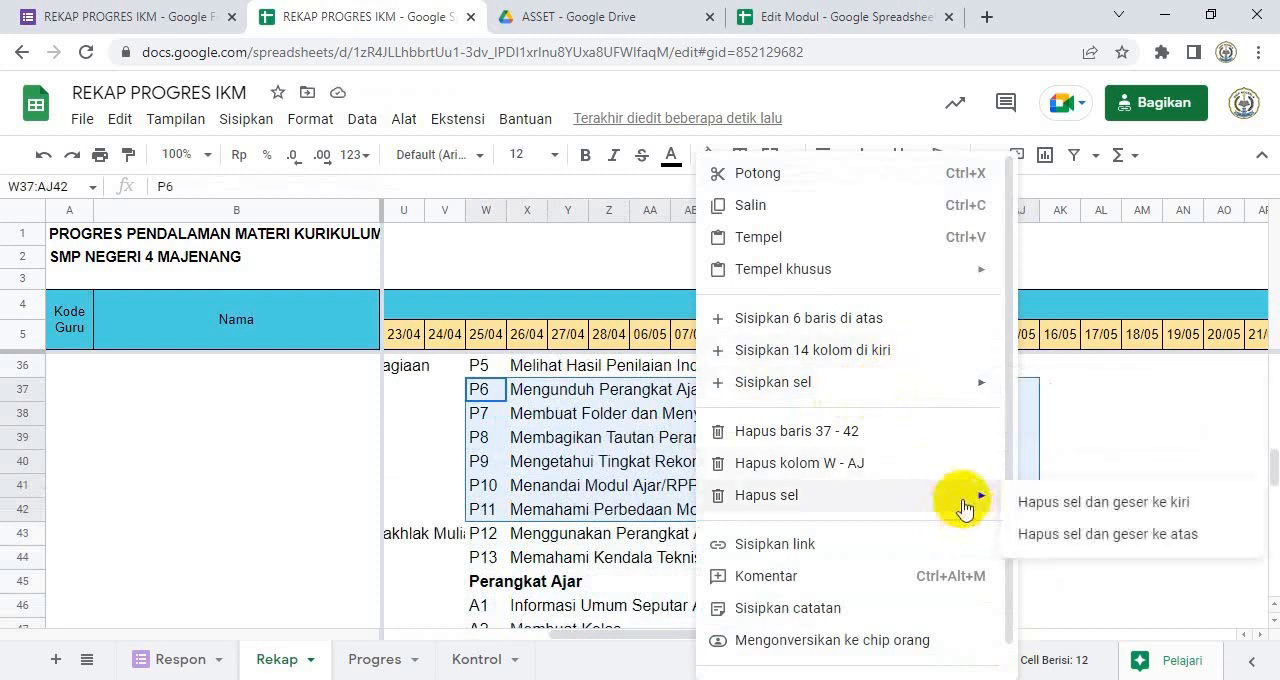
left_click(1103, 536)
scroll(714, 480, "up", 2)
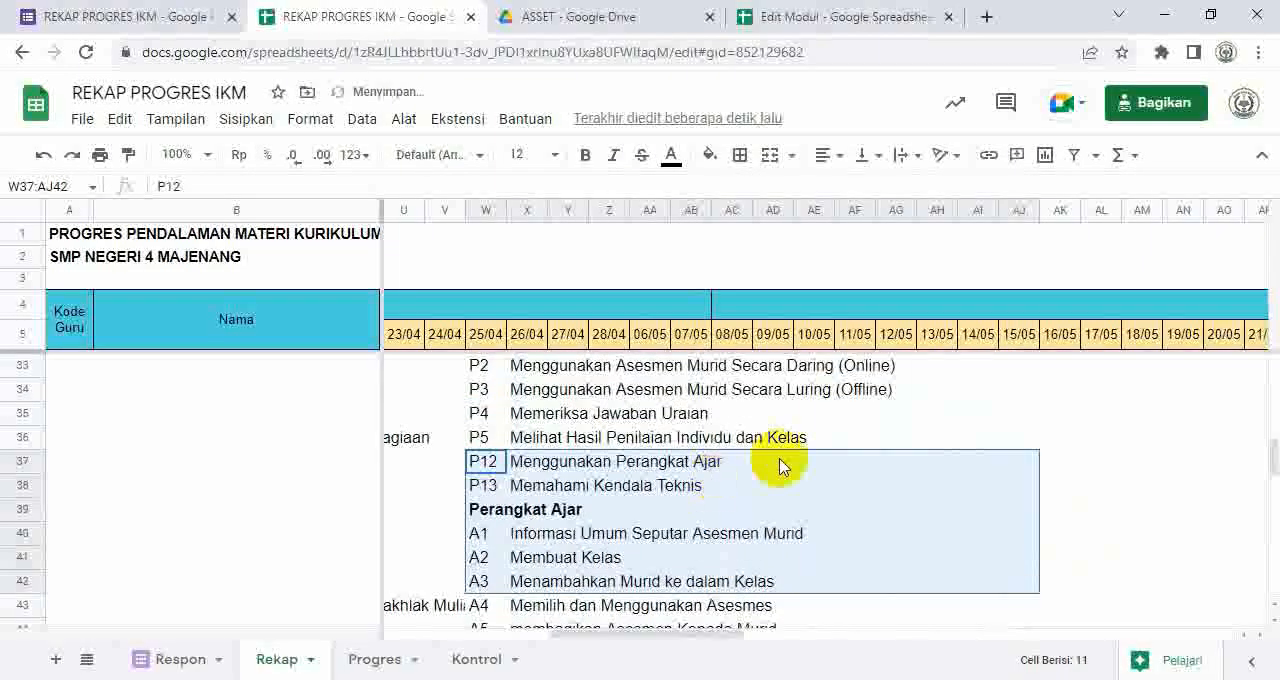
scroll(816, 450, "up", 1)
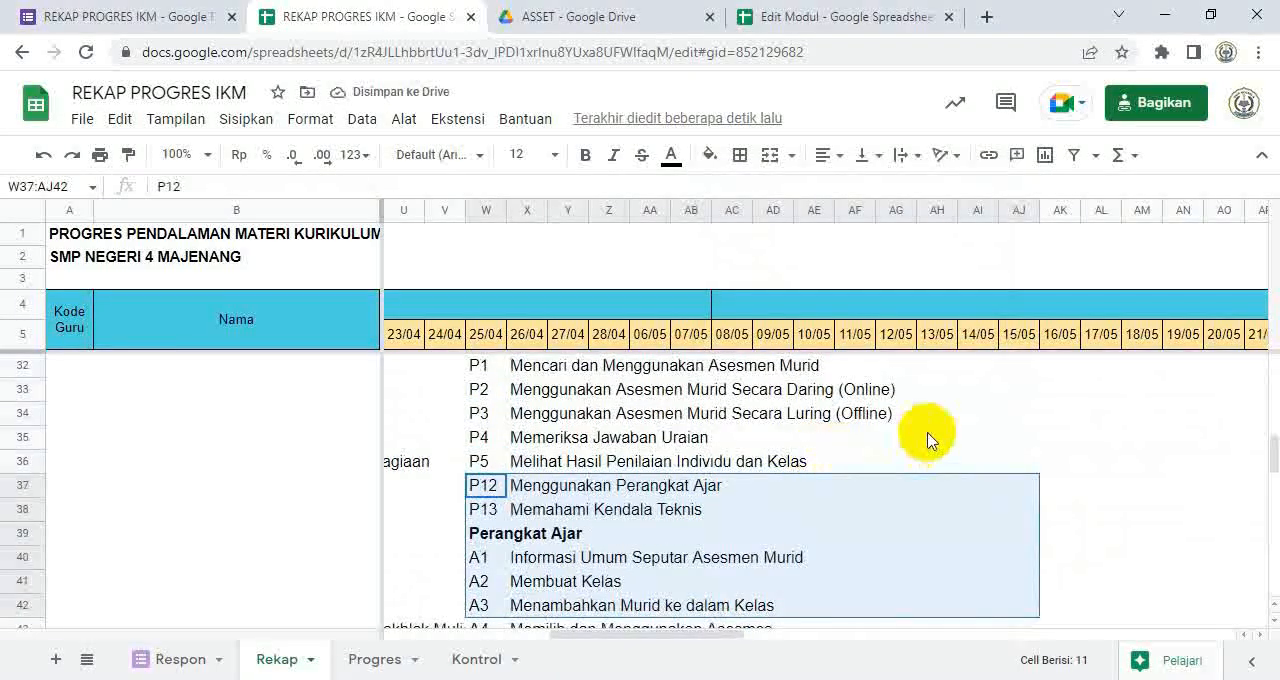
Step: Delete the remaining old P12 and P13 entries in W37:AC38, shifting the cells below up
left_click(928, 437)
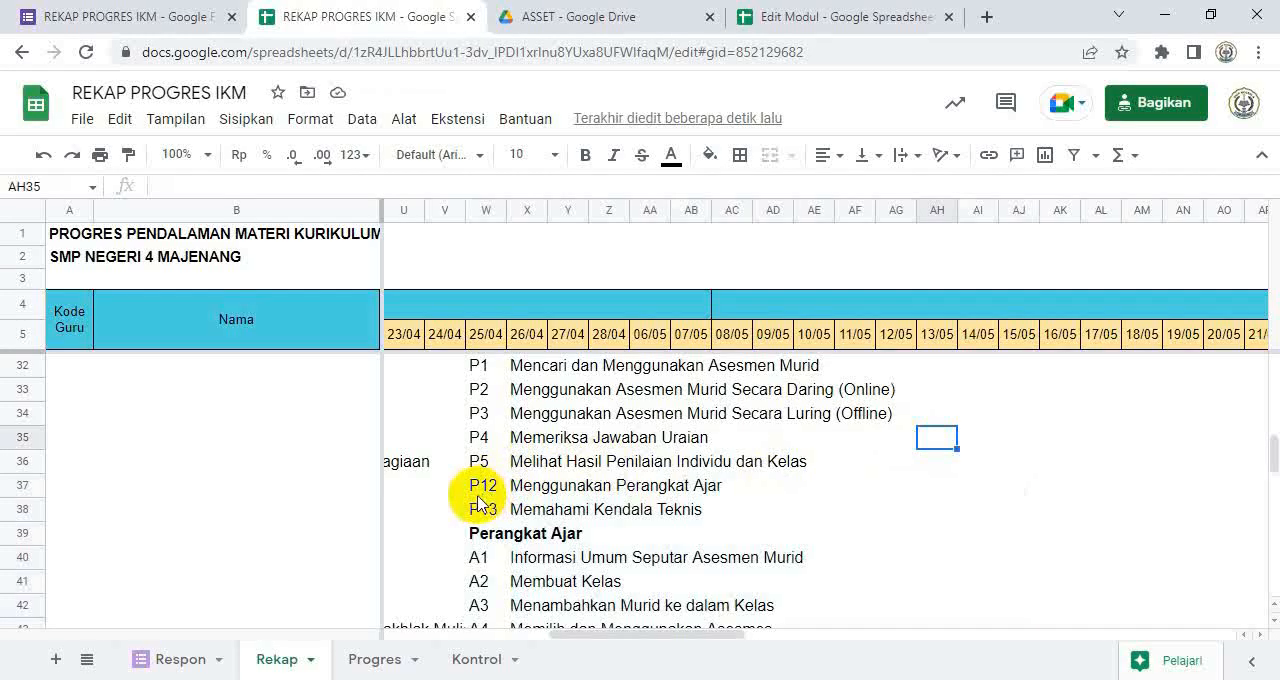
left_click_drag(476, 492, 741, 512)
right_click(684, 512)
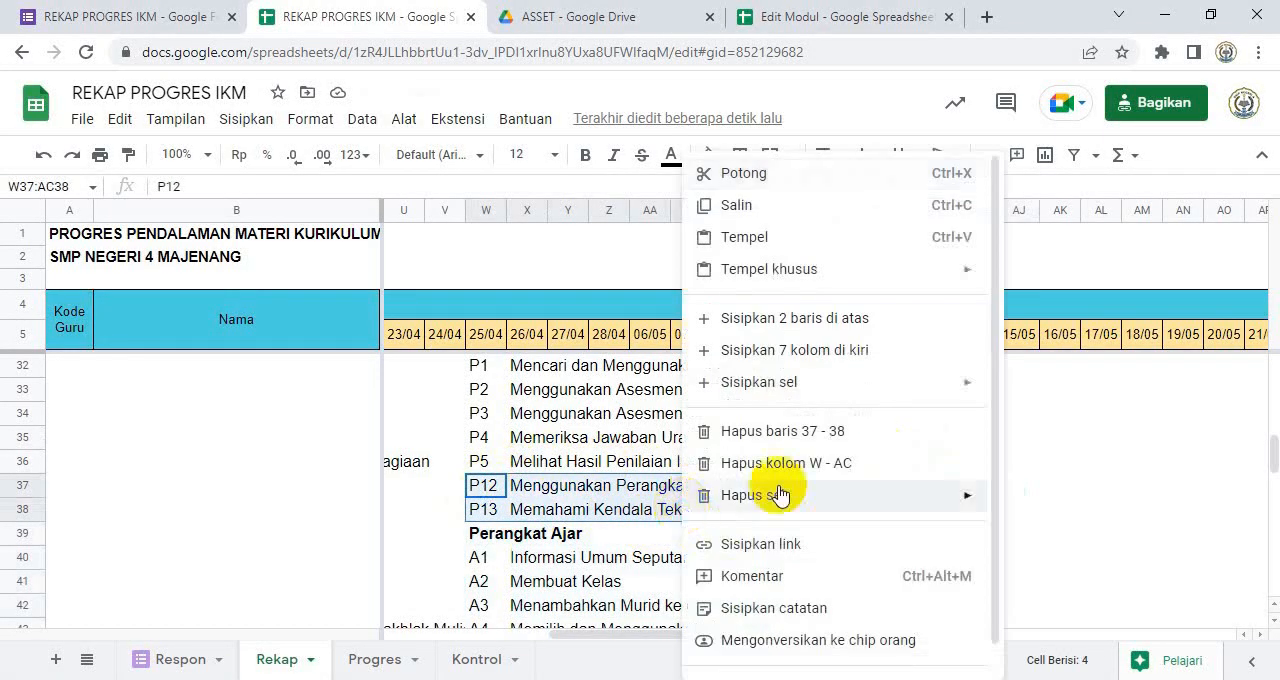
mouse_move(873, 505)
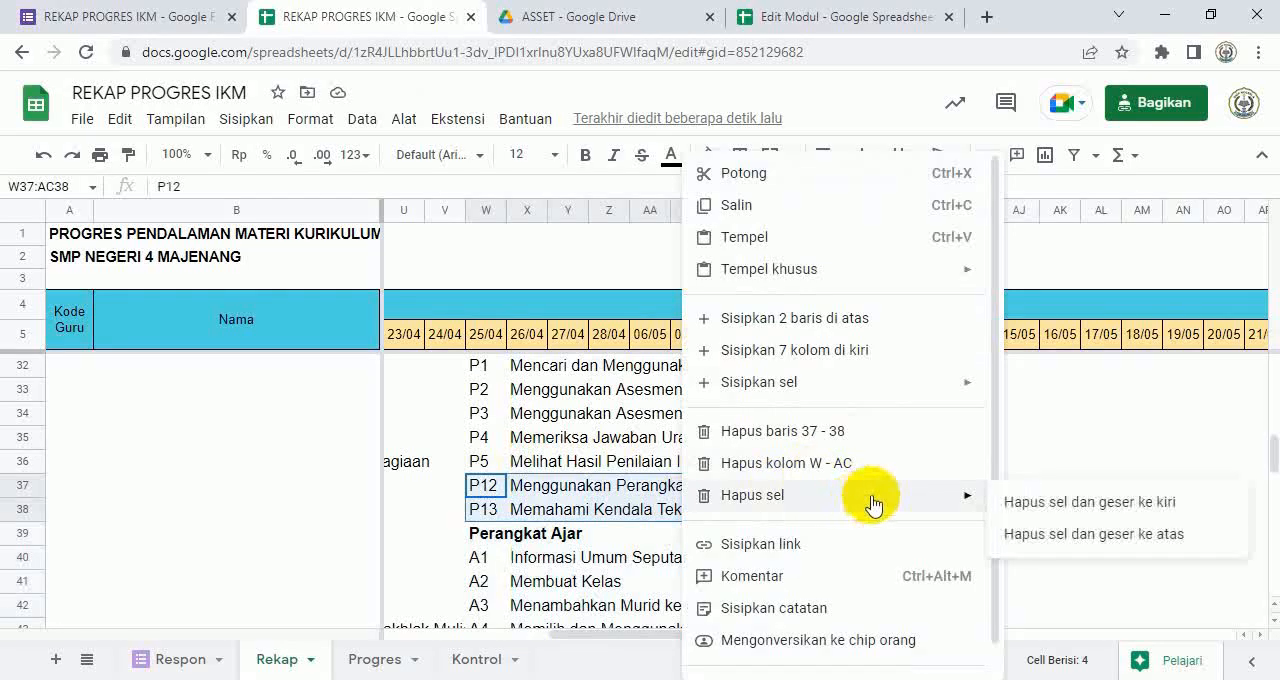
left_click(1070, 546)
left_click(897, 557)
scroll(857, 594, "up", 2)
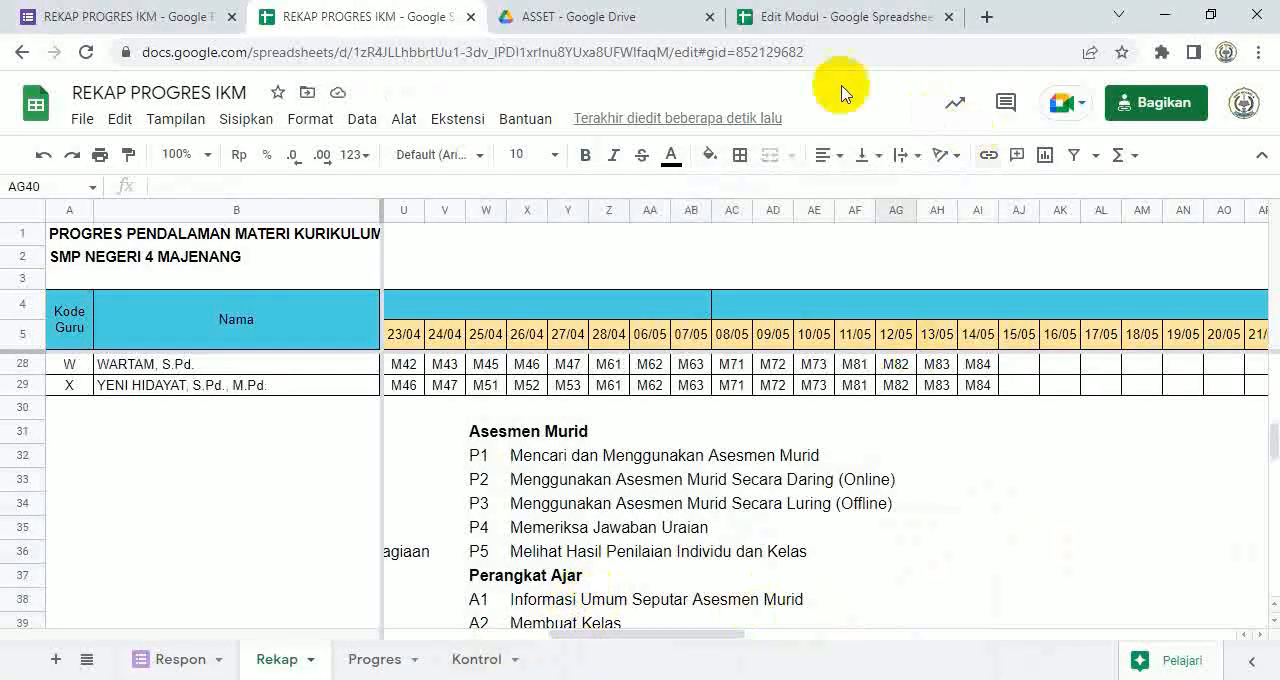
Step: Copy the Asesmen Murid codes in D4:D8 of Edit Modul and paste them as values only at W32 of Rekap
left_click(778, 17)
left_click_drag(683, 300, 680, 391)
key("ctrl+c")
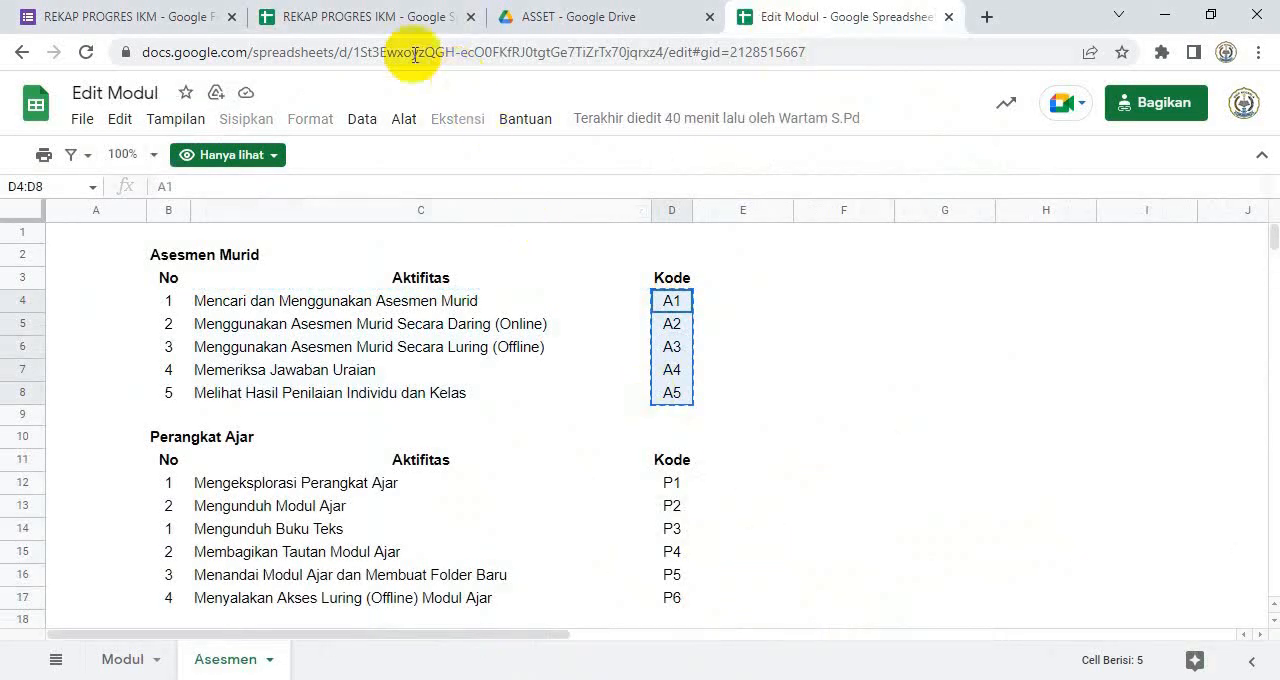
left_click(300, 17)
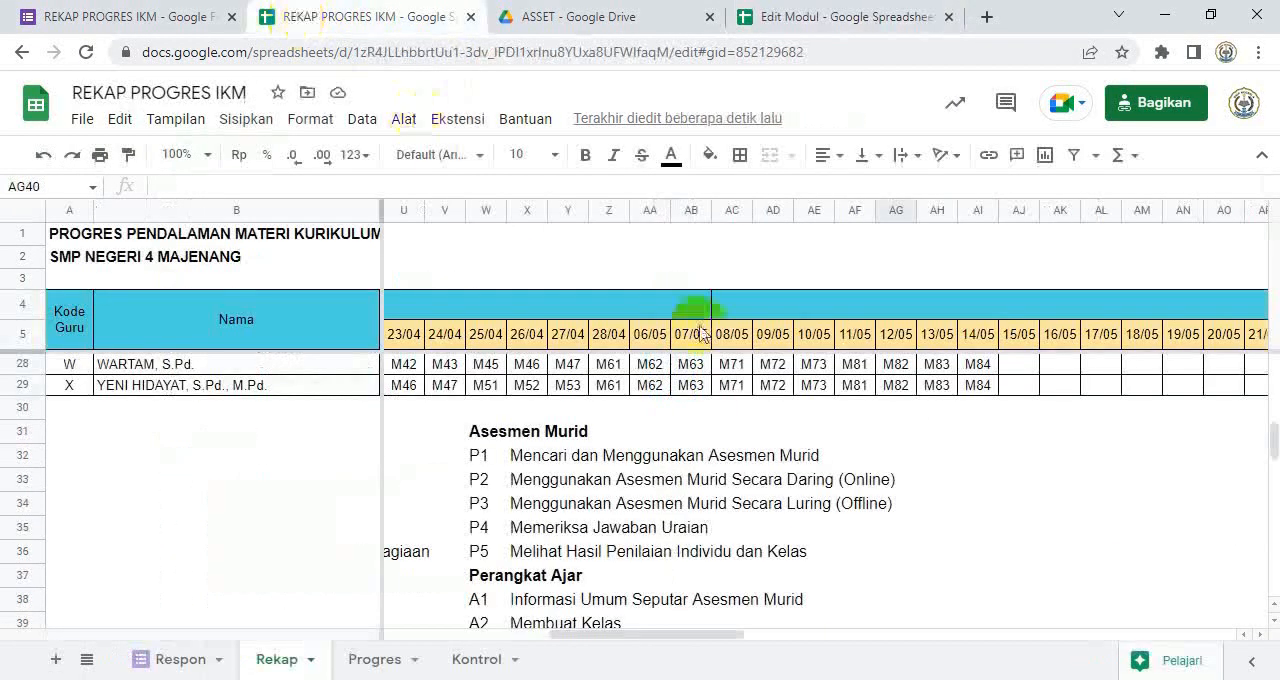
right_click(494, 462)
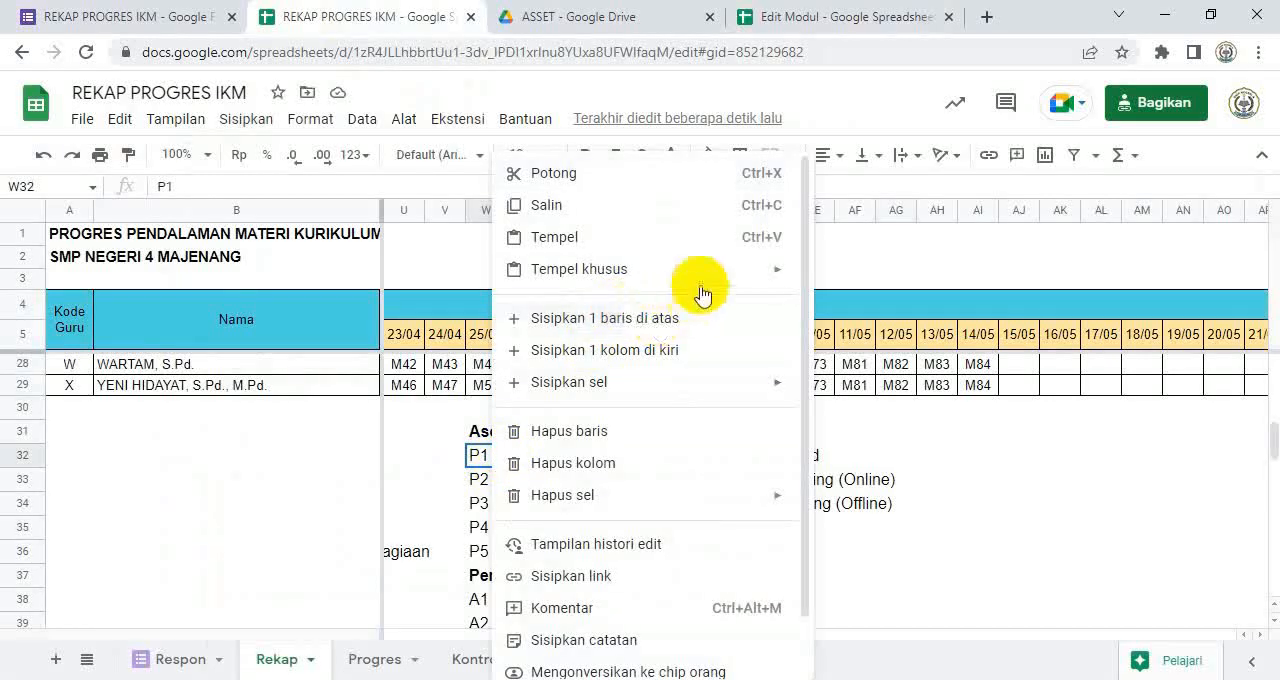
mouse_move(725, 279)
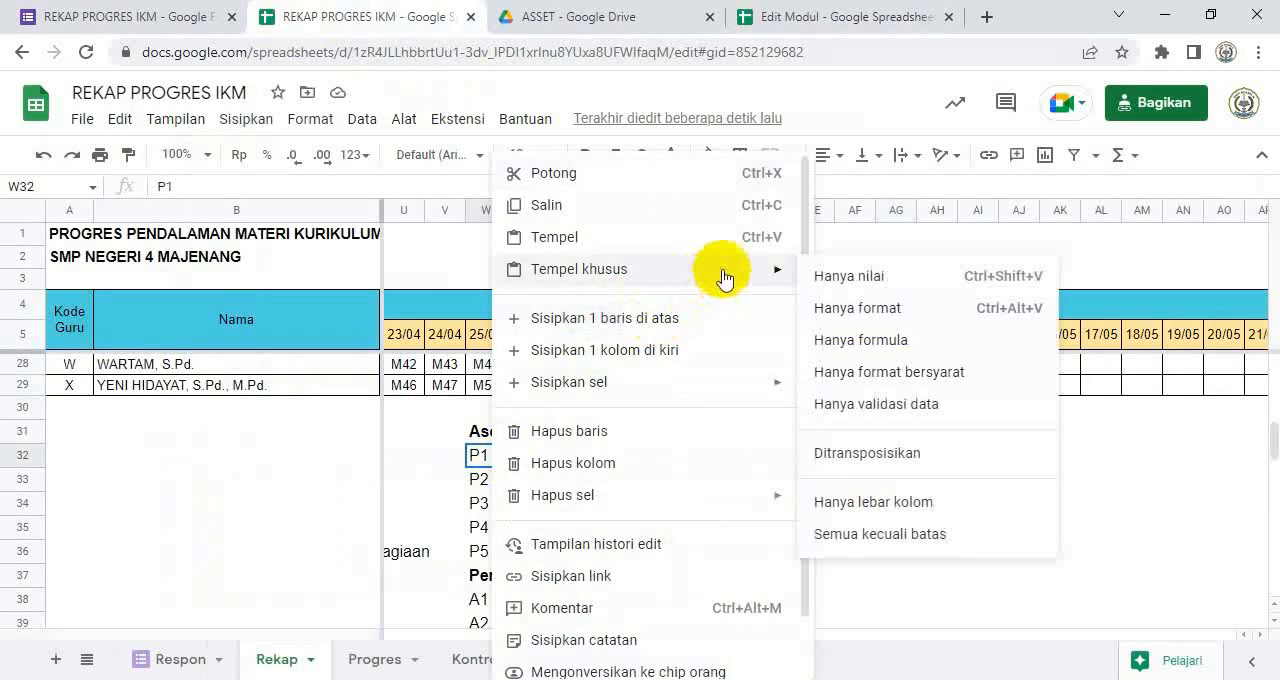
left_click(940, 283)
scroll(894, 466, "down", 1)
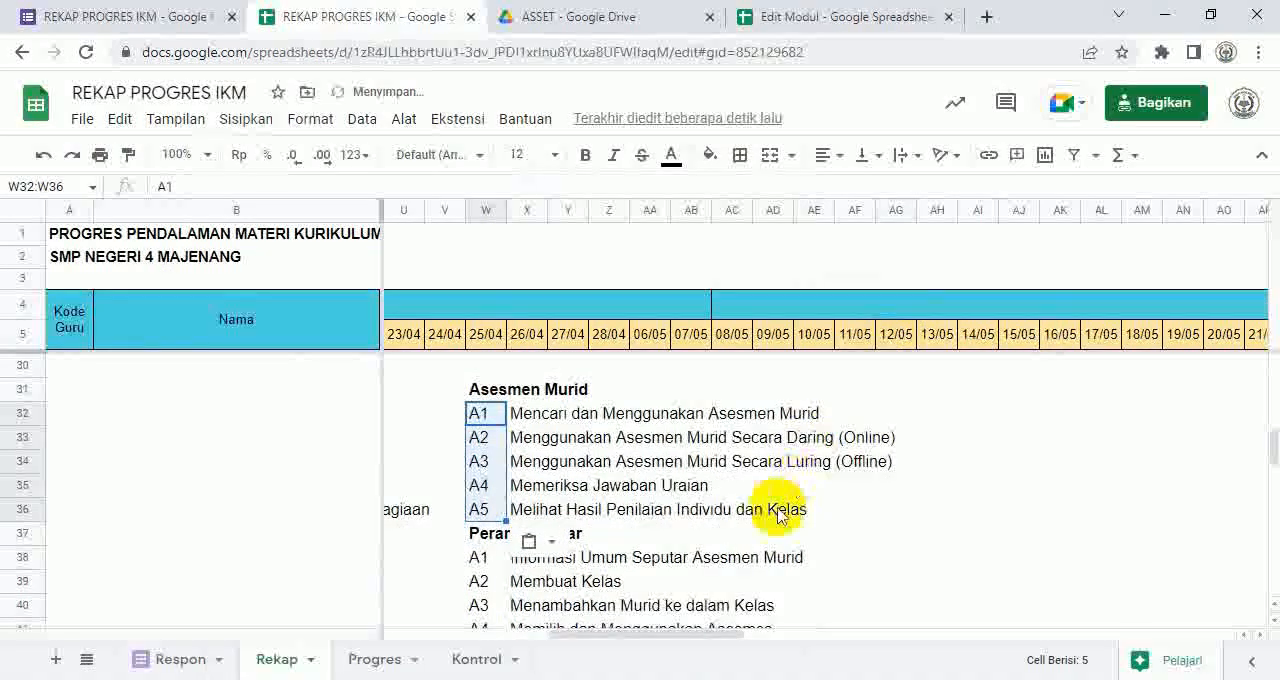
Step: Copy the Perangkat Ajar activities in C12:C17 from Edit Modul's Asesmen sheet and return to the REKAP PROGRES IKM spreadsheet
left_click(793, 17)
left_click_drag(270, 497, 293, 533)
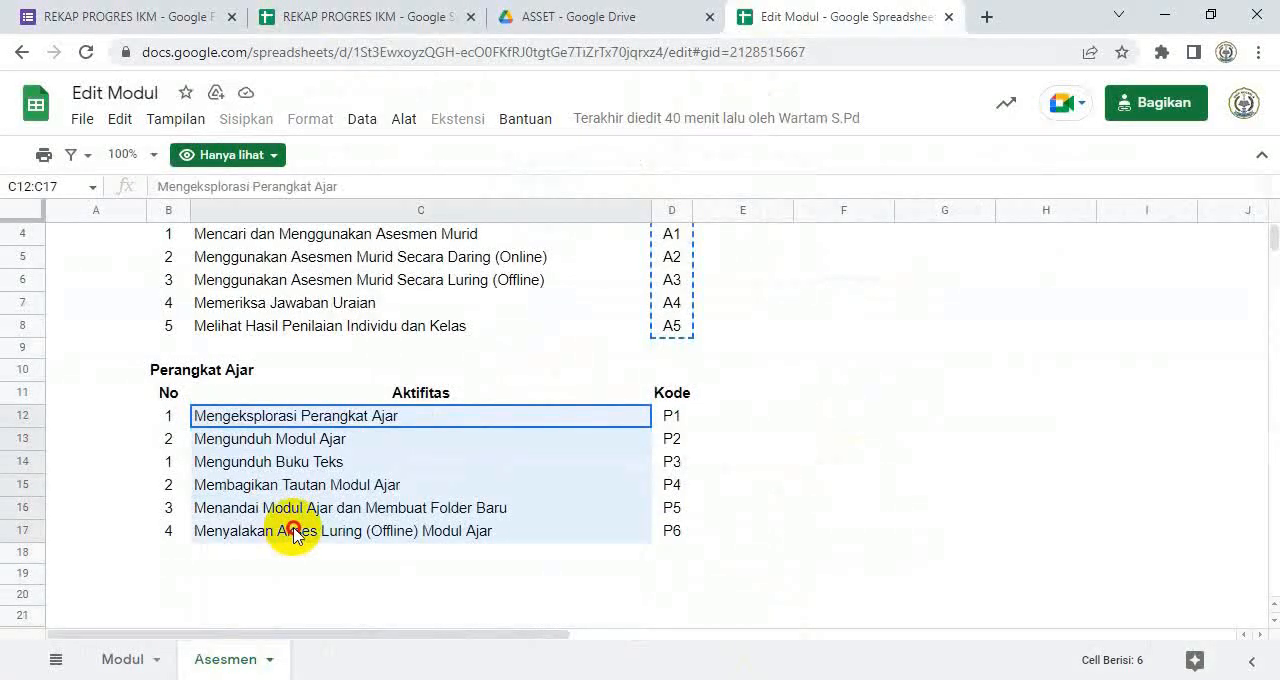
left_click_drag(293, 533, 300, 532)
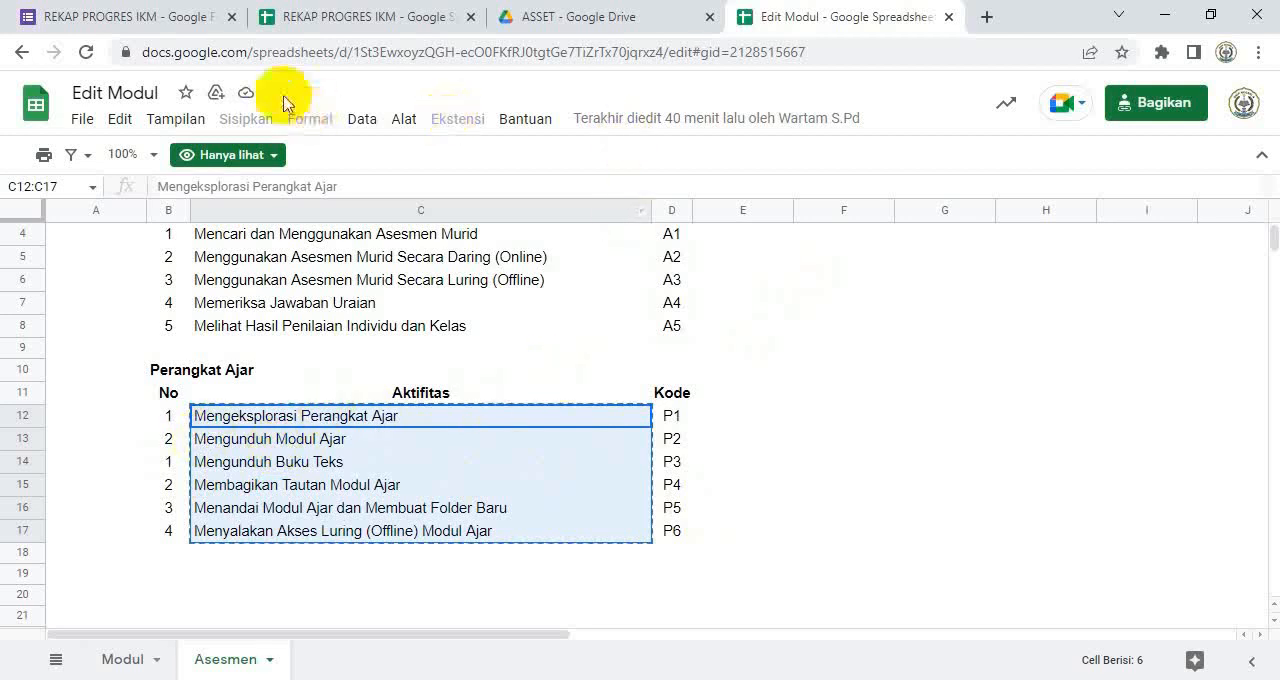
left_click(346, 27)
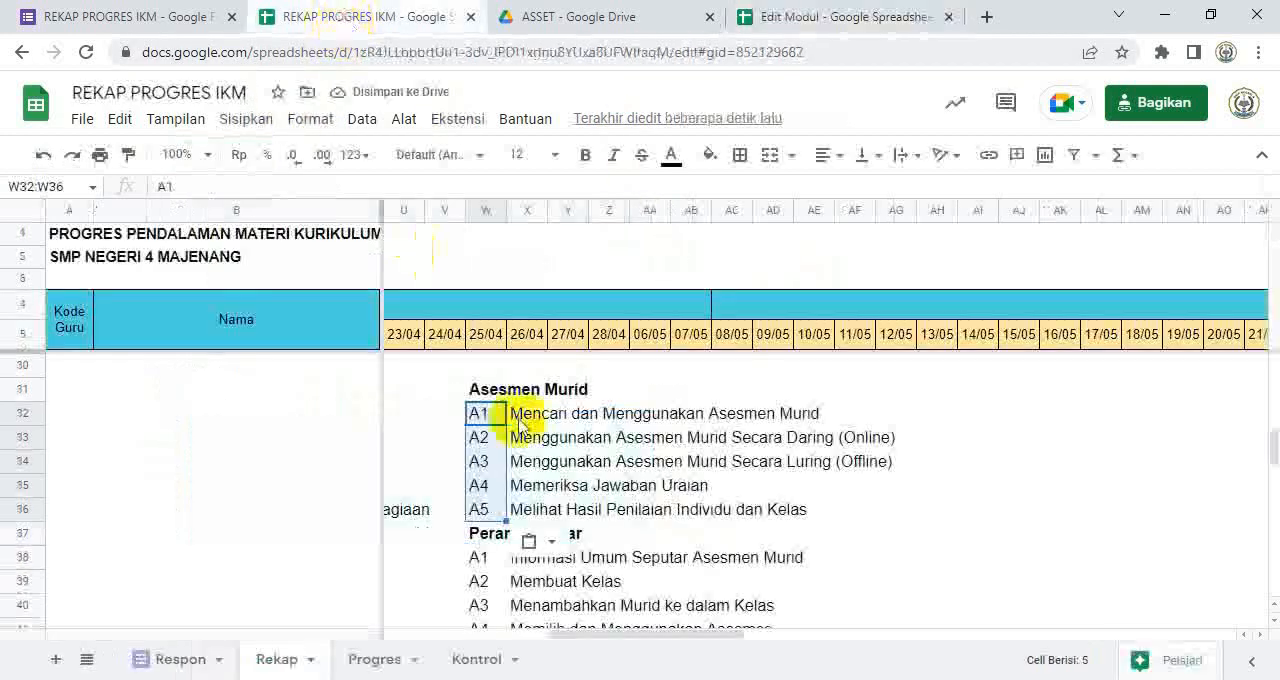
Step: Paste the copied Perangkat Ajar activities as values only starting at X38, under the Perangkat Ajar heading
scroll(537, 537, "down", 2)
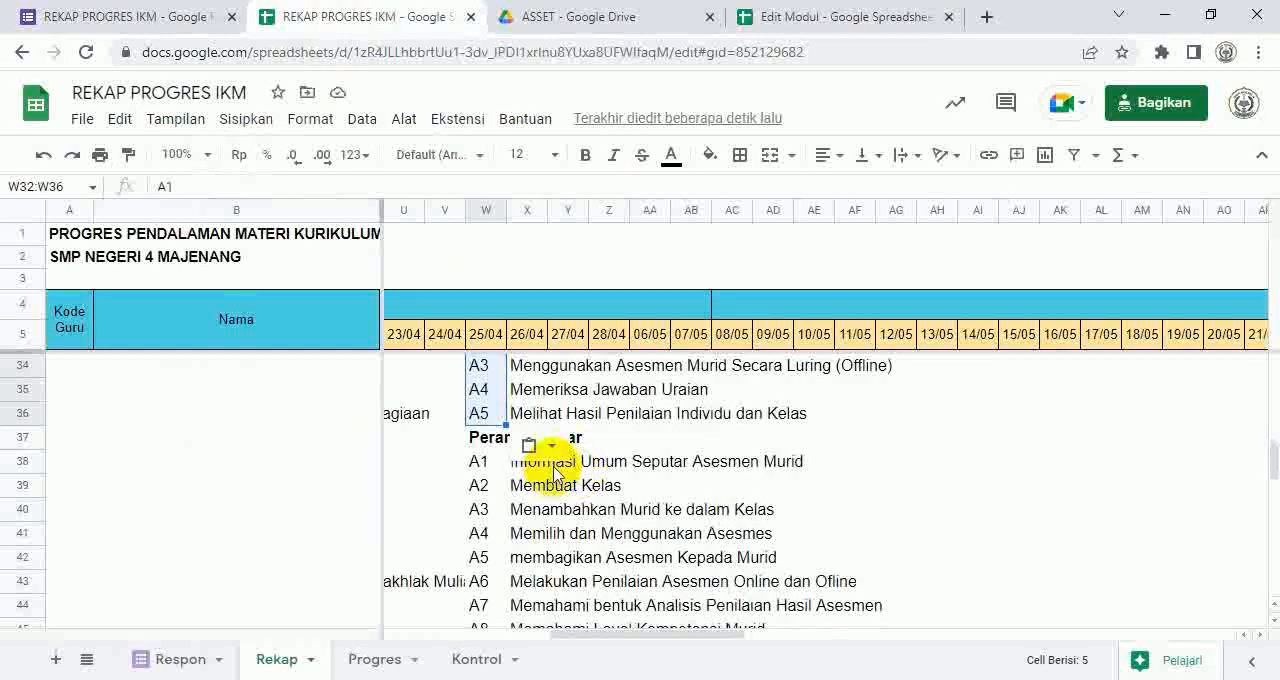
right_click(552, 462)
left_click(505, 462)
right_click(510, 462)
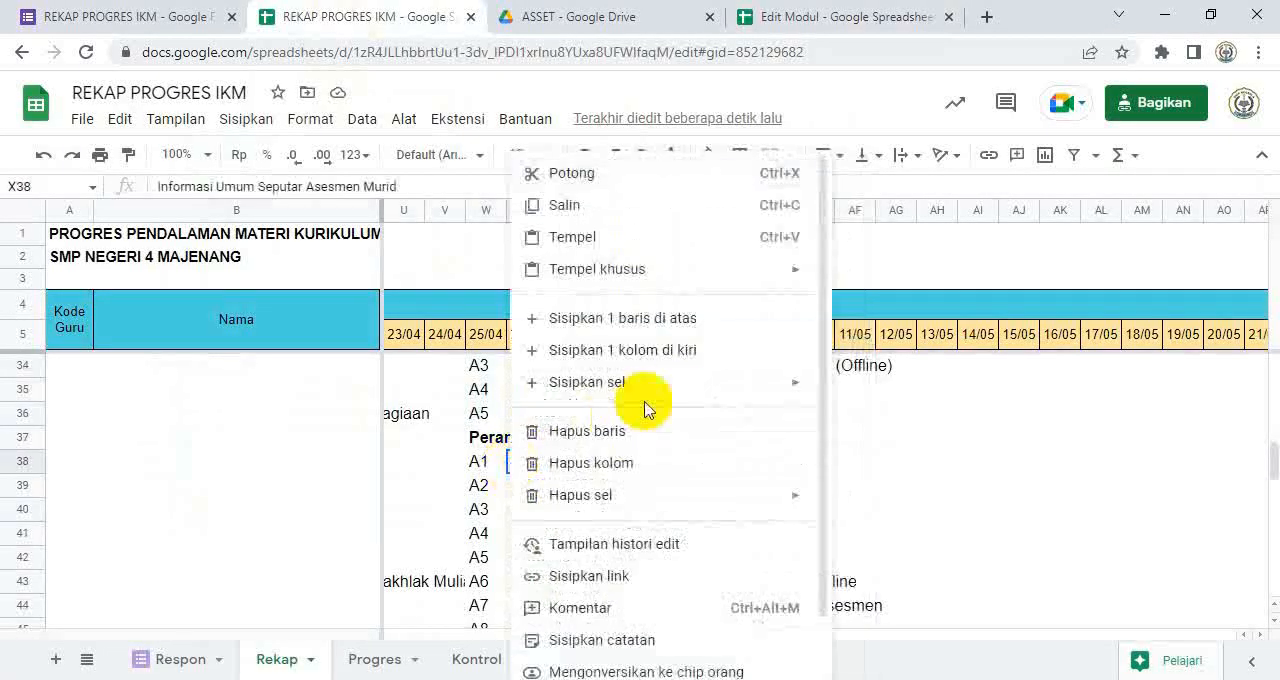
mouse_move(798, 388)
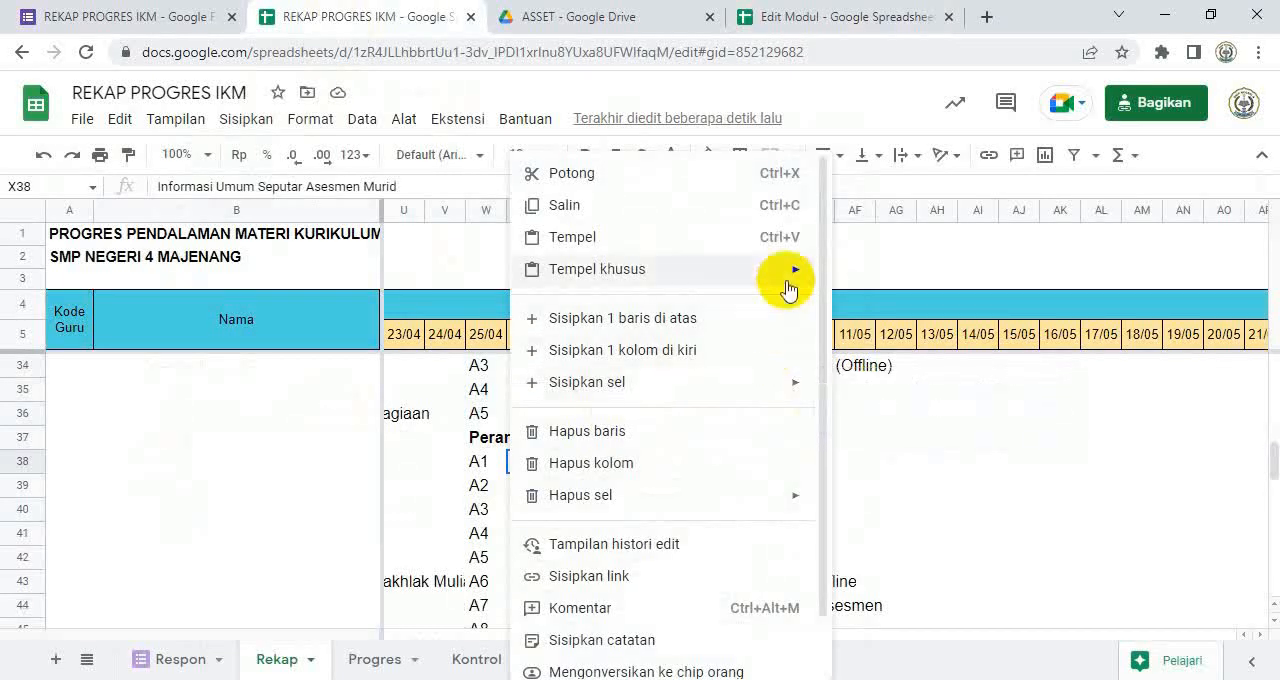
mouse_move(793, 280)
left_click(852, 274)
Step: Delete the leftover A7 to A10 entries in W44:AB47 and shift the cells below up
scroll(789, 420, "down", 3)
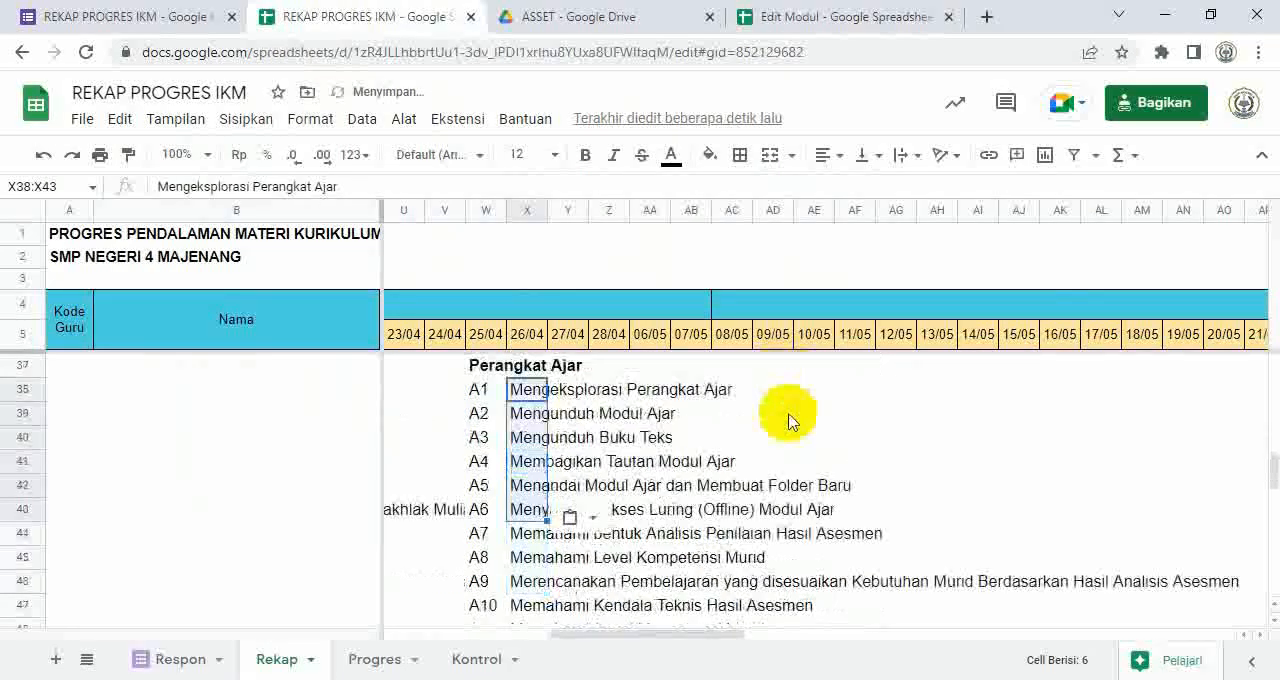
left_click_drag(477, 486, 703, 575)
right_click(656, 545)
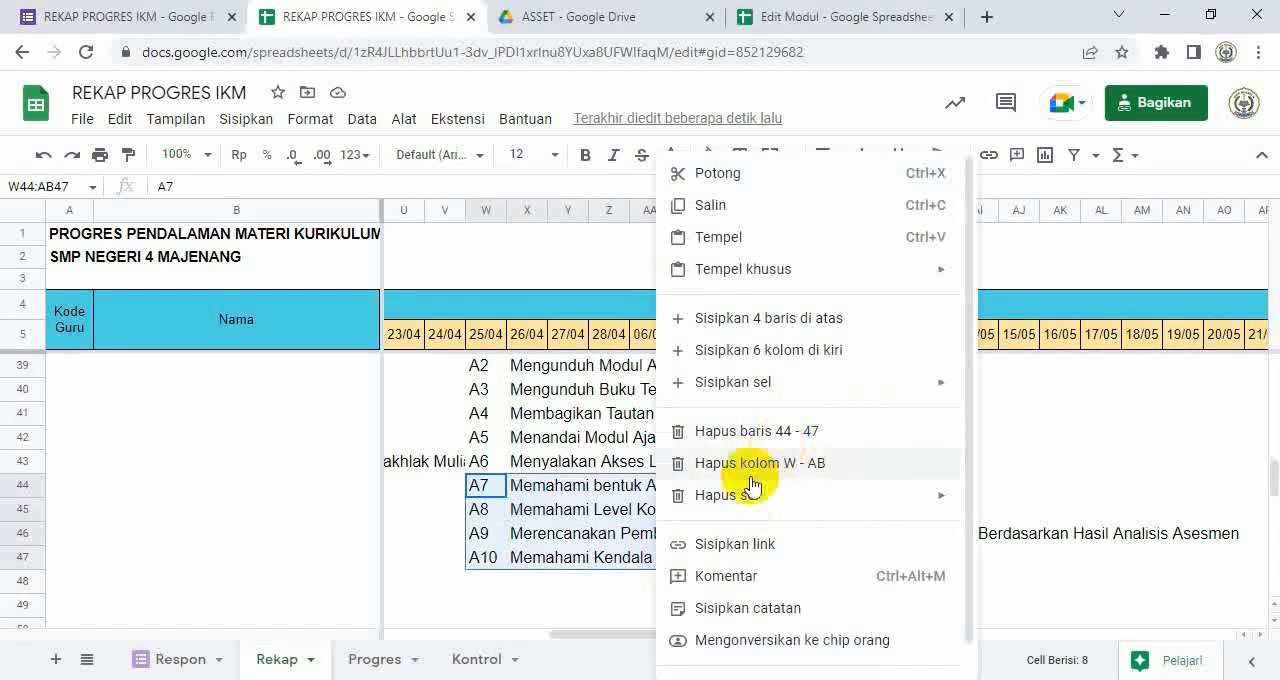
mouse_move(903, 501)
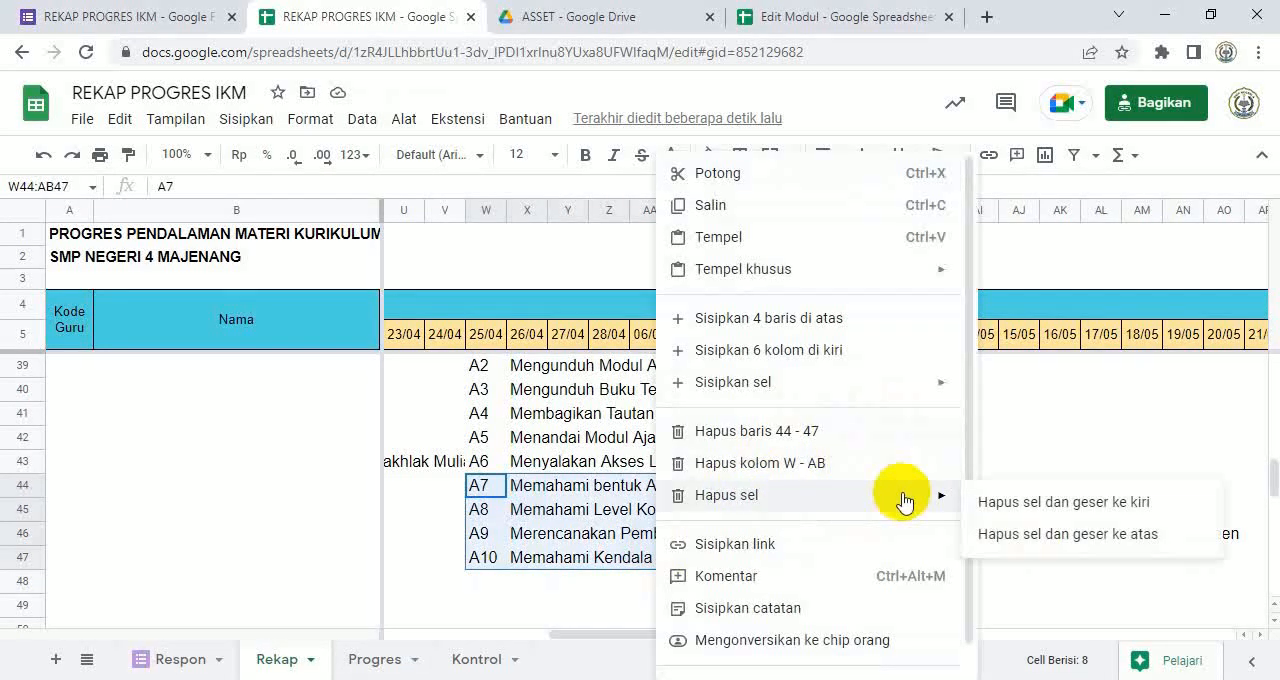
left_click(1036, 543)
scroll(829, 508, "up", 2)
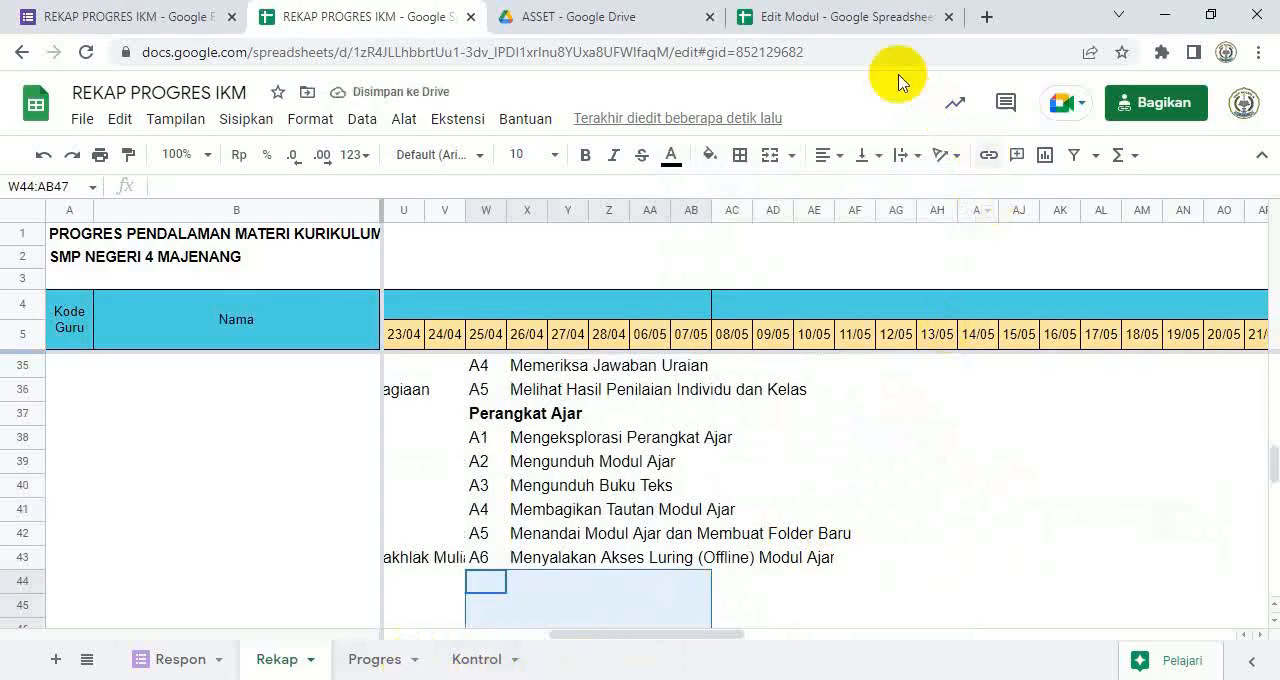
Step: Copy the Perangkat Ajar codes in D12:D17 of Edit Modul, paste them as values only at W38 of Rekap, and review the sheet
left_click(850, 20)
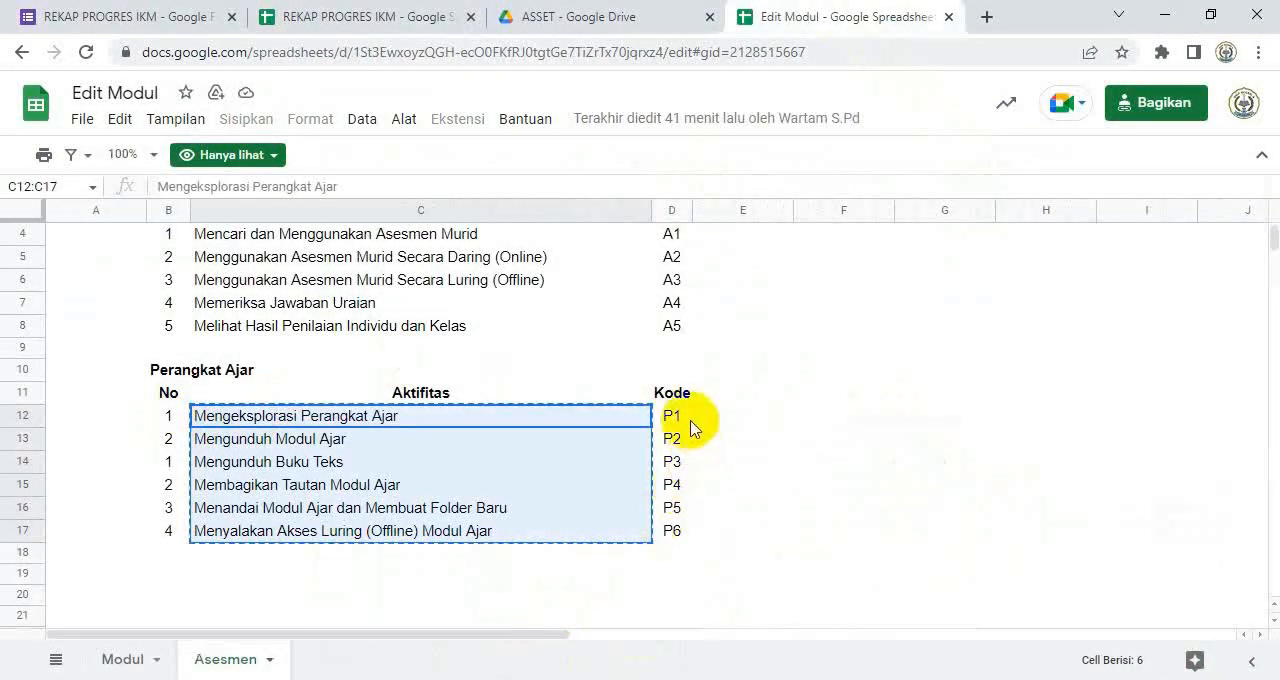
left_click_drag(672, 420, 666, 527)
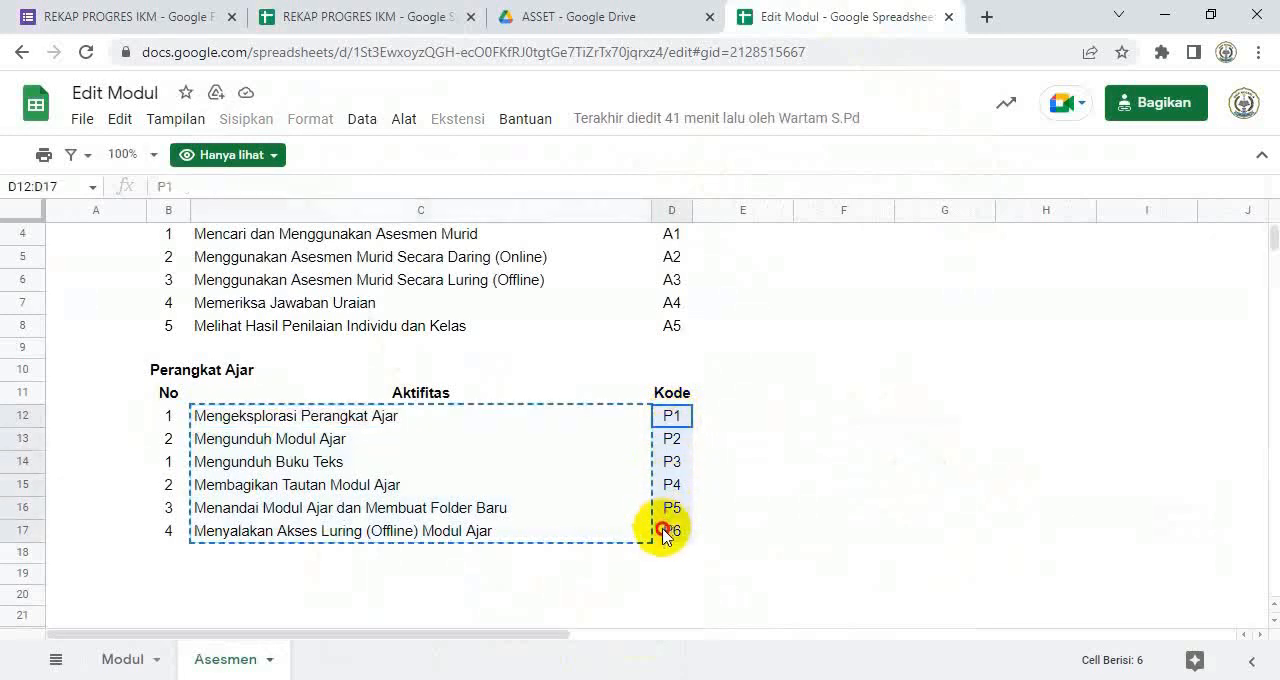
key("ctrl+c")
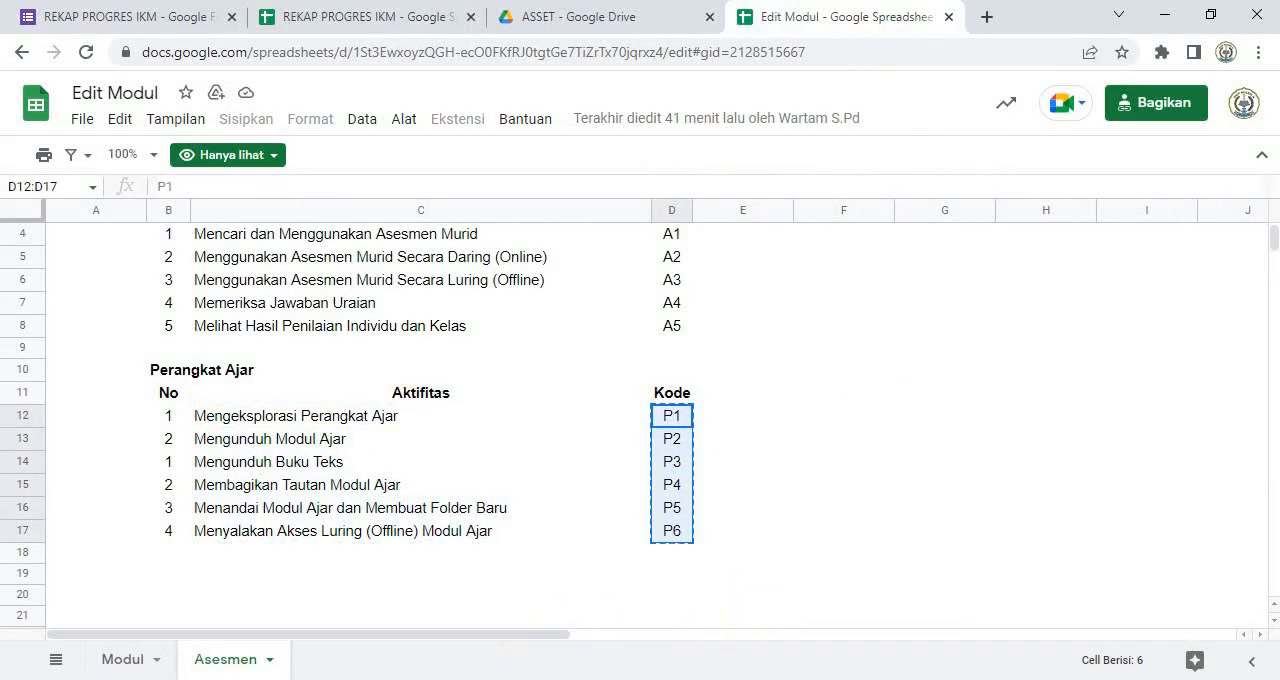
left_click(365, 17)
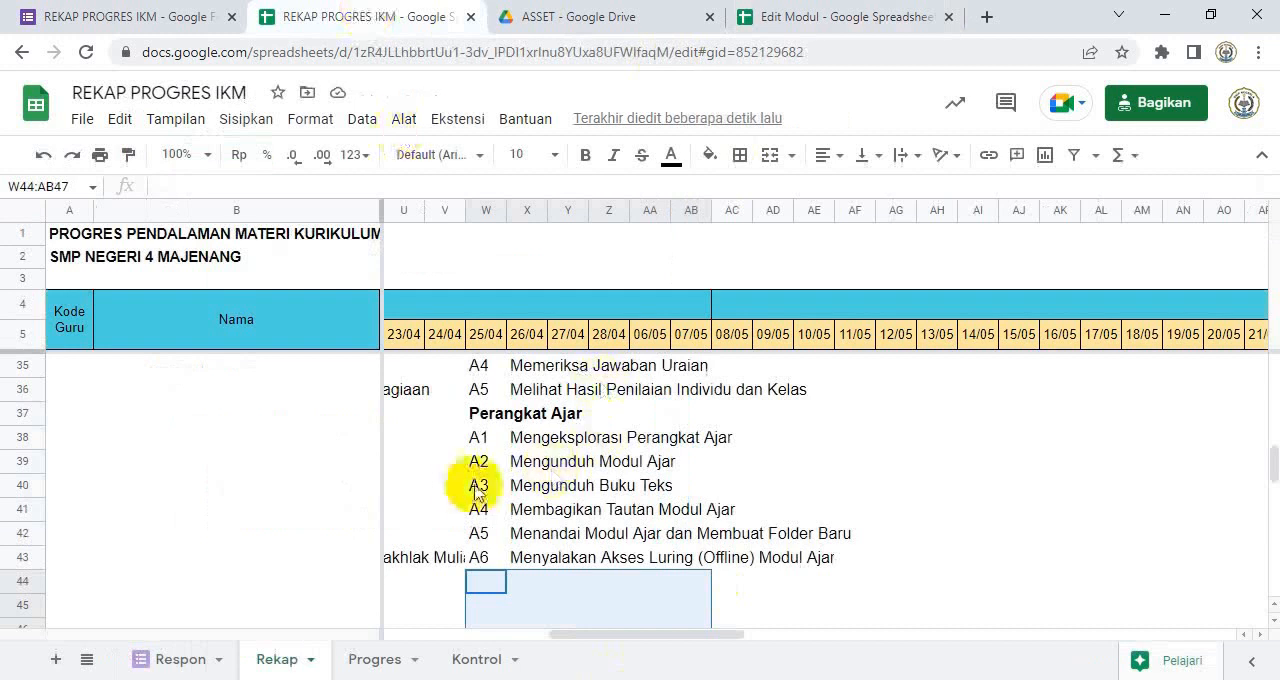
left_click(478, 438)
right_click(478, 438)
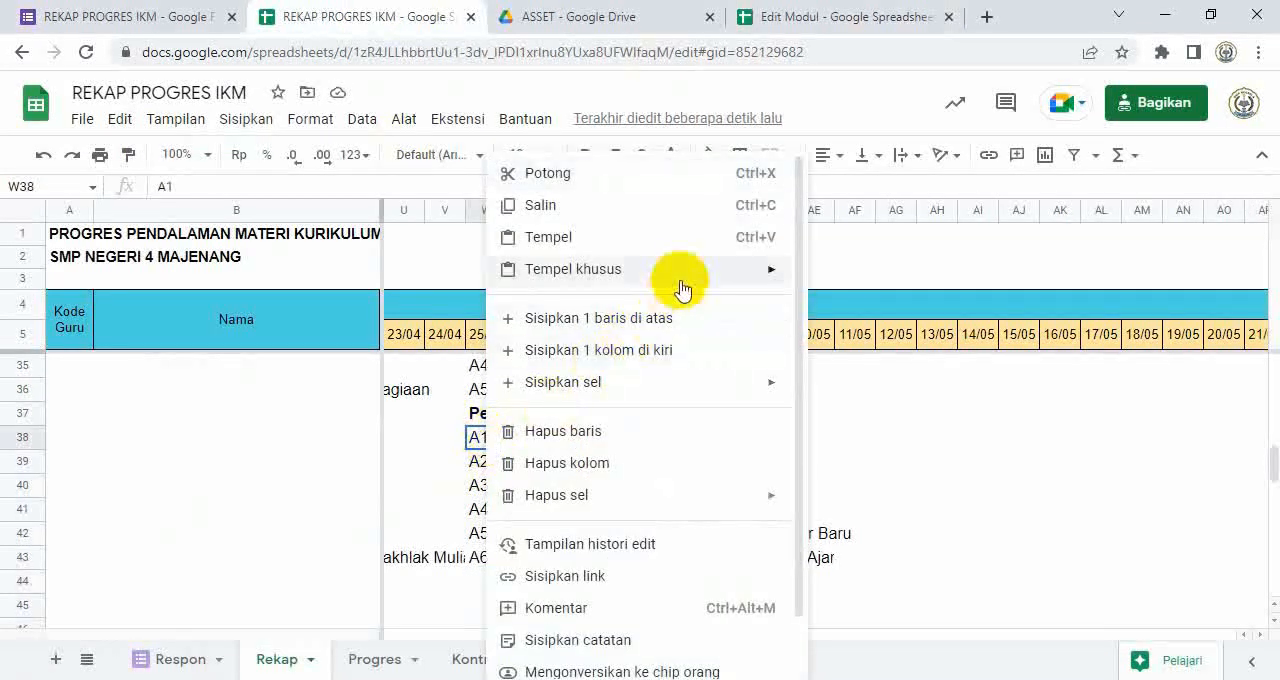
mouse_move(724, 285)
left_click(845, 278)
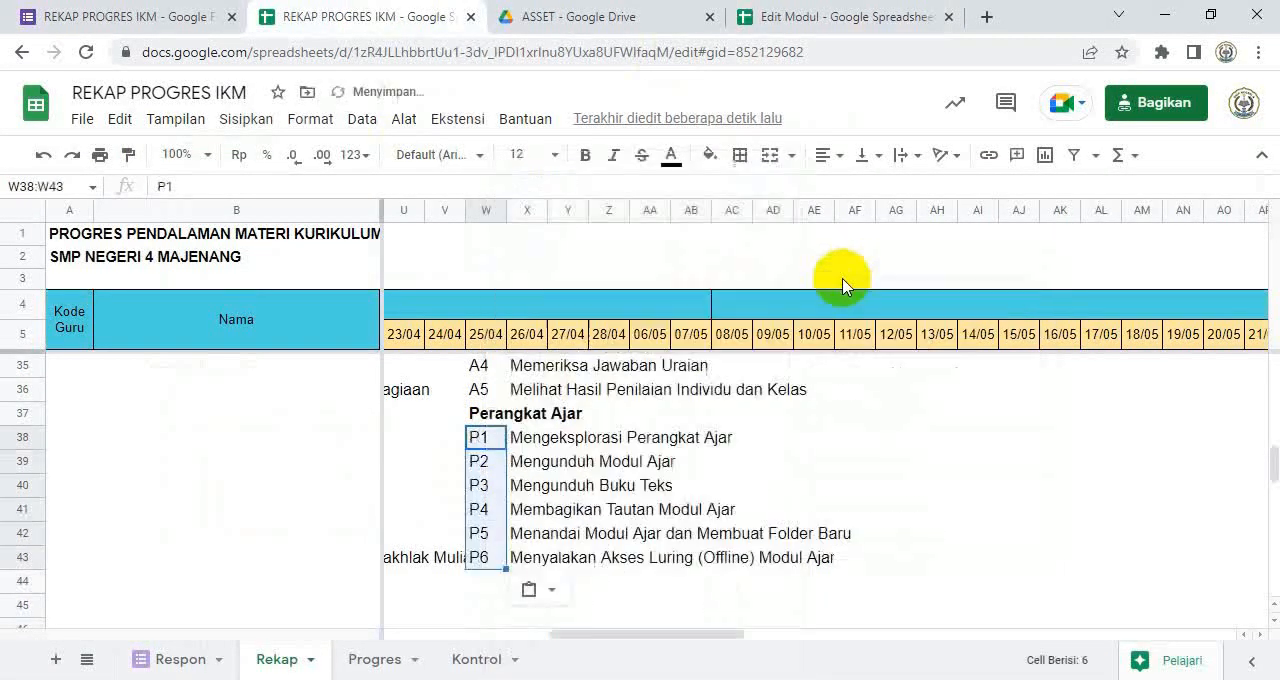
left_click(749, 467)
scroll(752, 500, "up", 5)
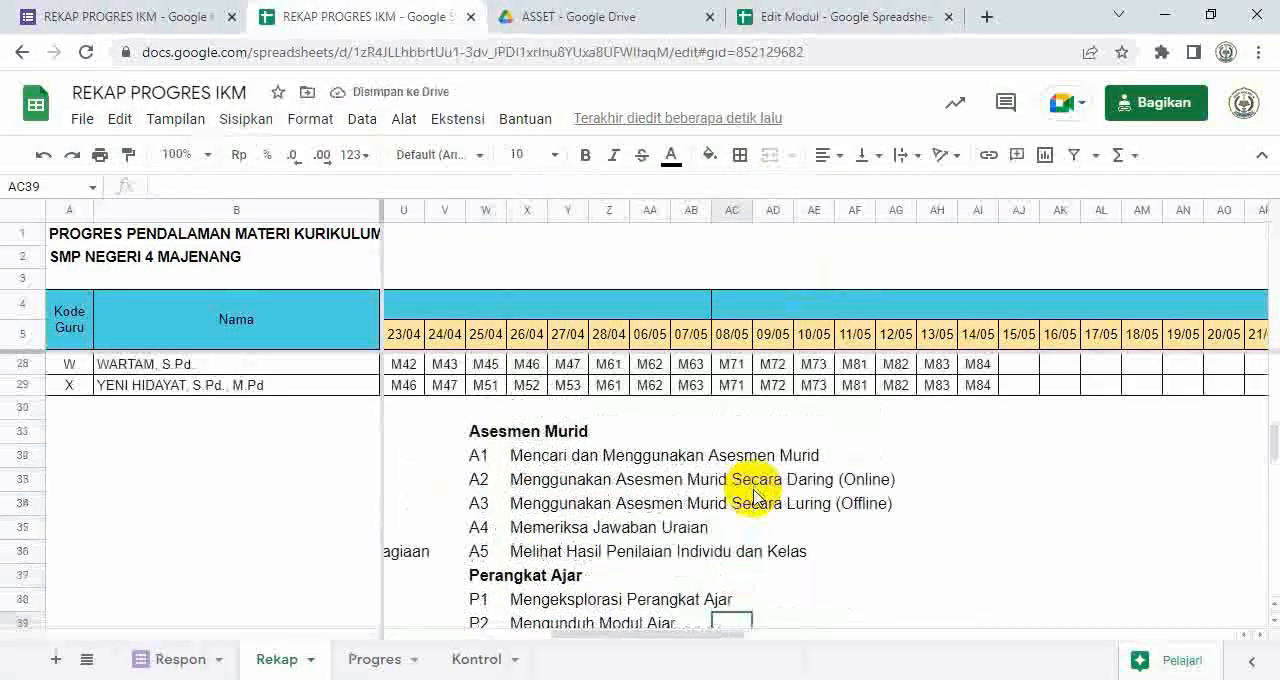
scroll(755, 500, "up", 4)
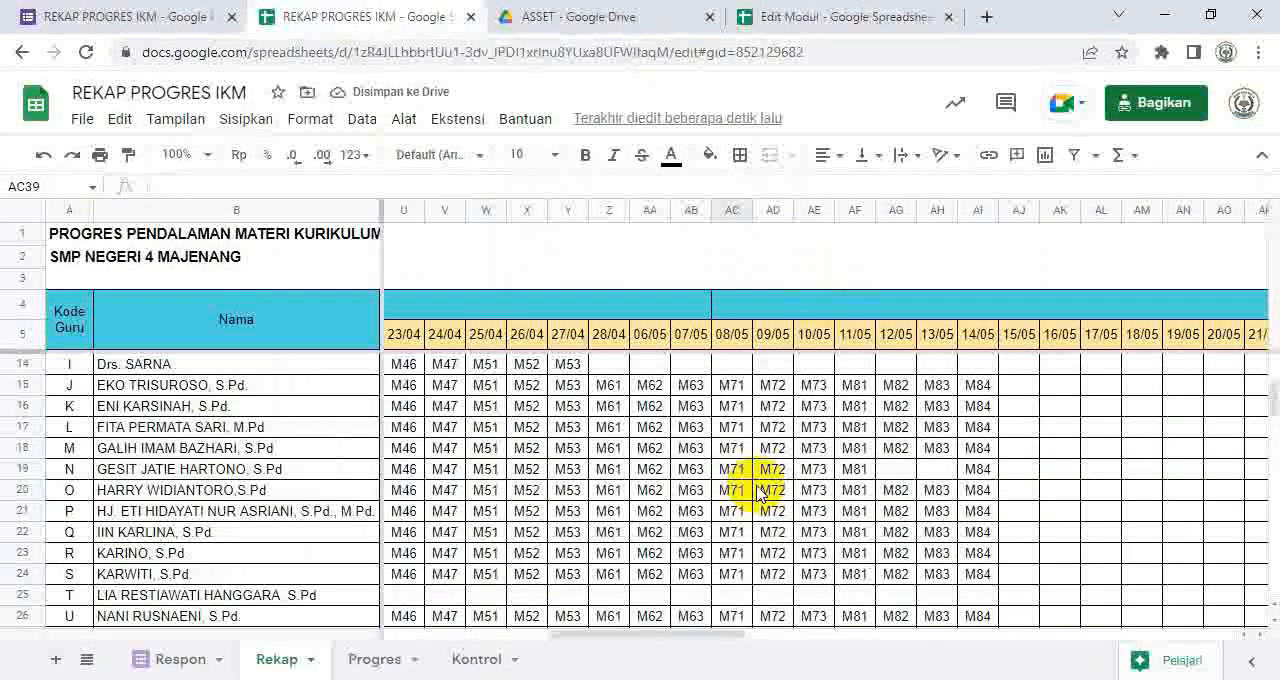
scroll(797, 537, "up", 3)
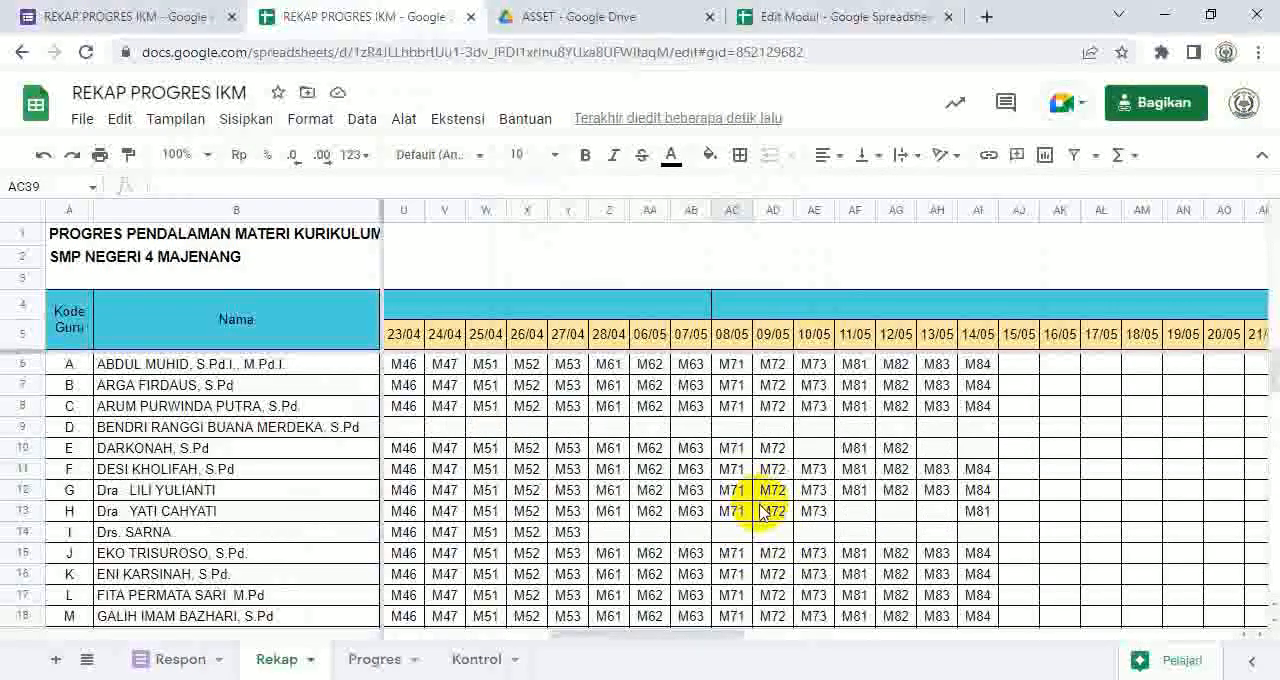
Step: Unhide the Kode sheet and inspect the array formula in its KEGIATAN header cell E1
scroll(528, 600, "down", 2)
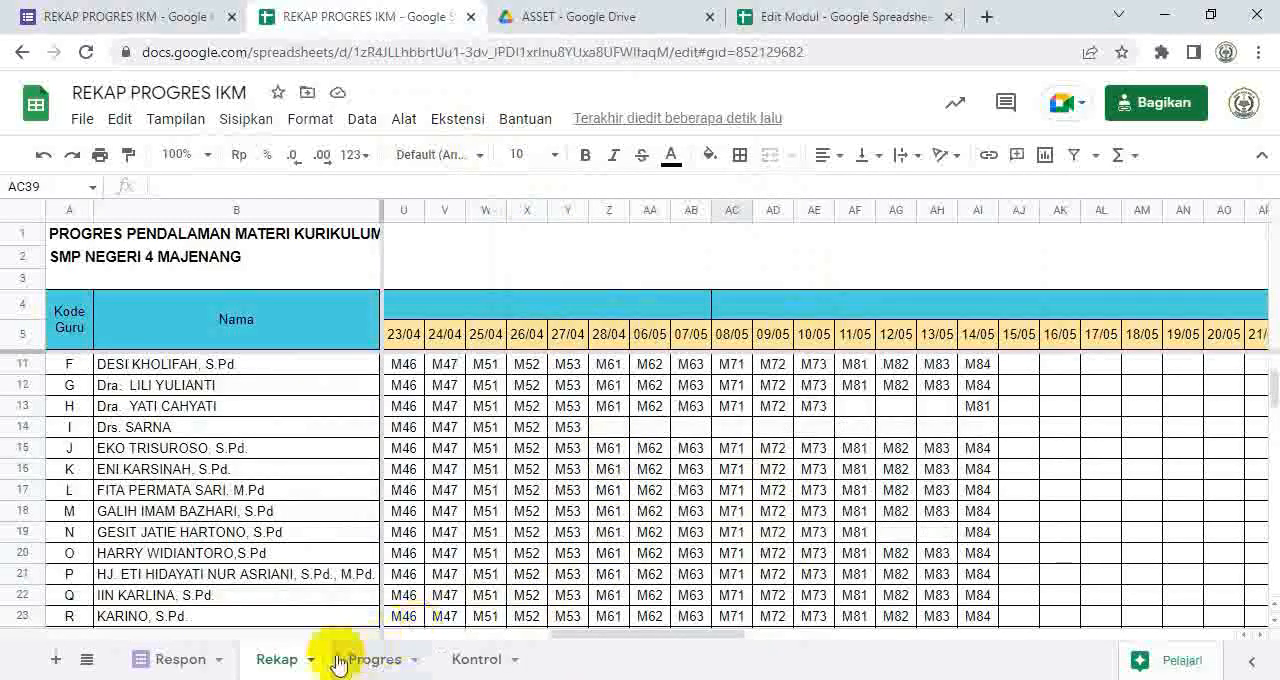
left_click(180, 660)
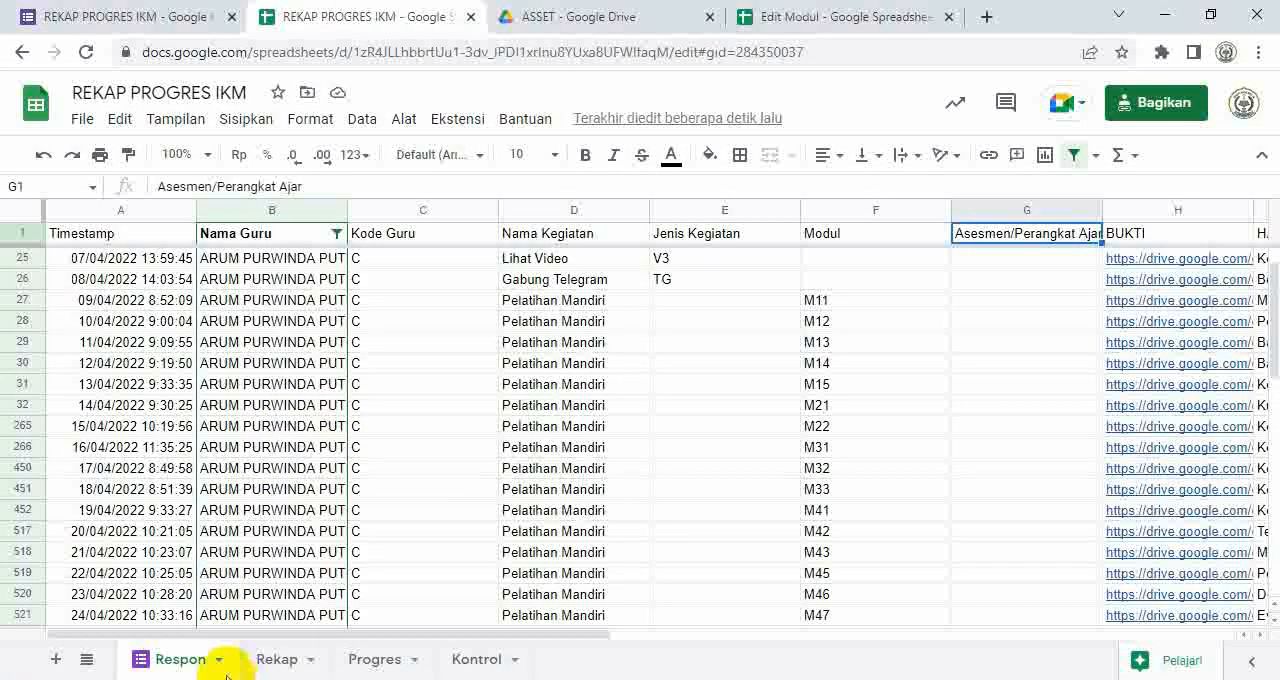
left_click(261, 666)
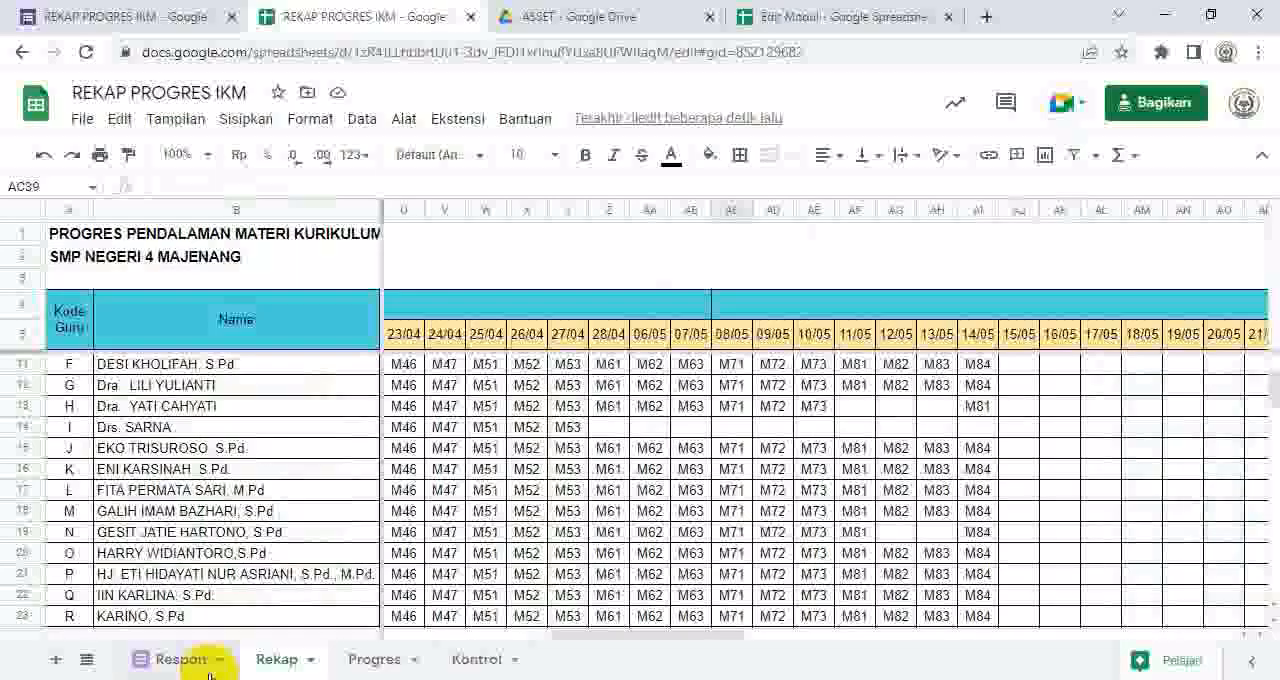
left_click(87, 659)
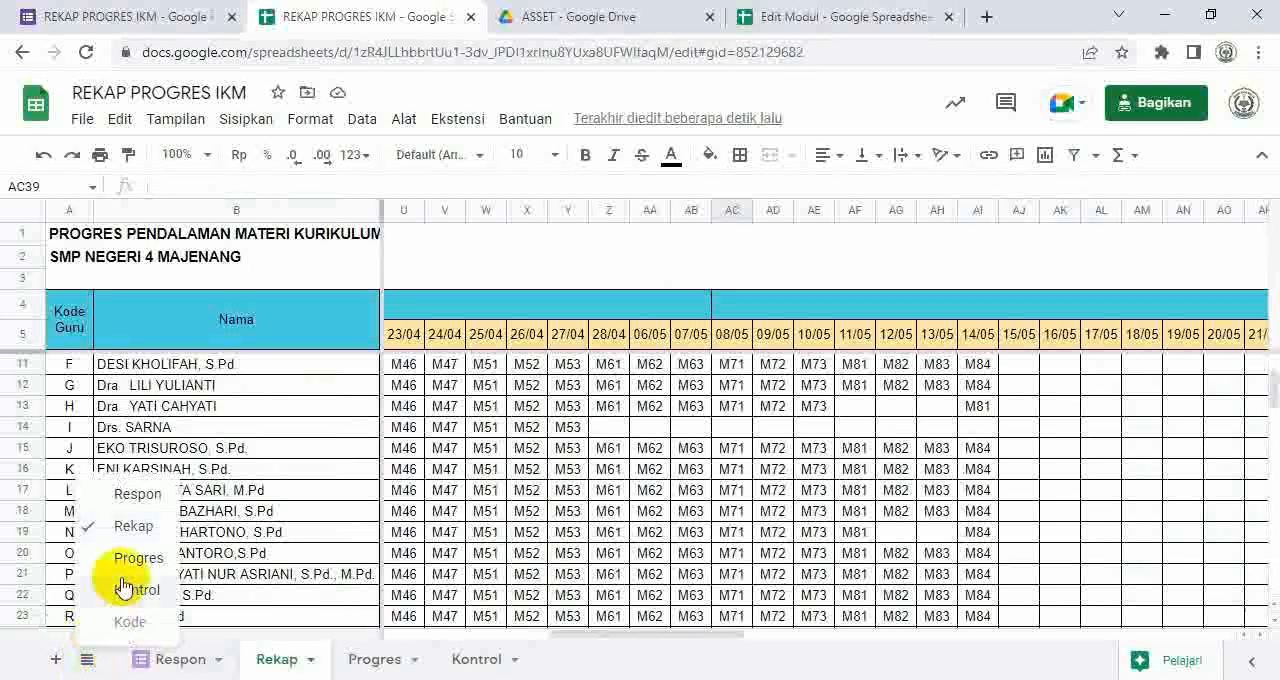
left_click(138, 628)
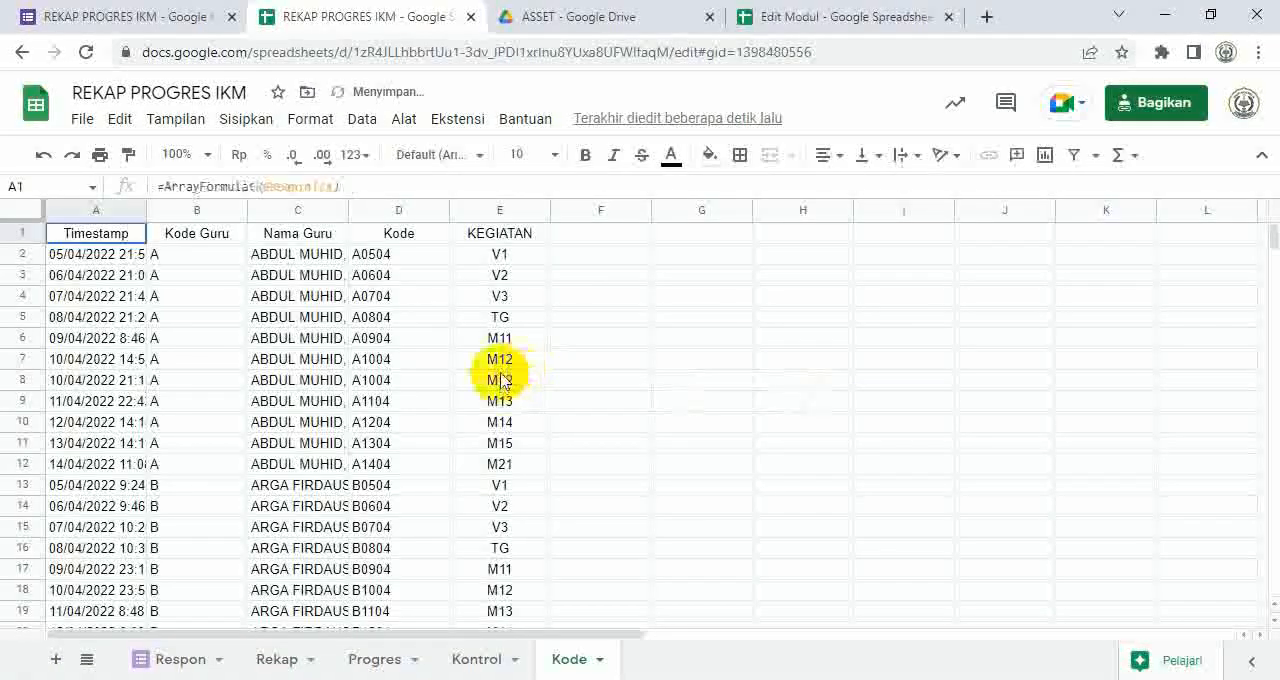
left_click(506, 238)
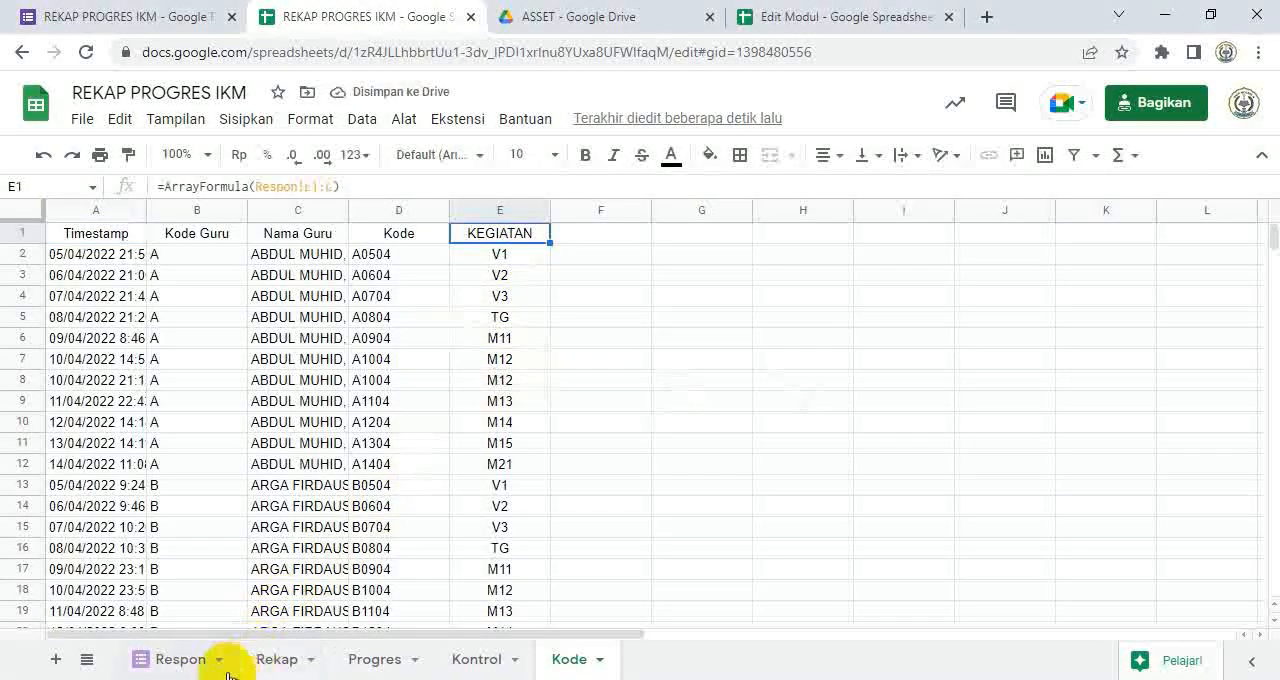
Step: Hide the Kode sheet again
left_click(602, 664)
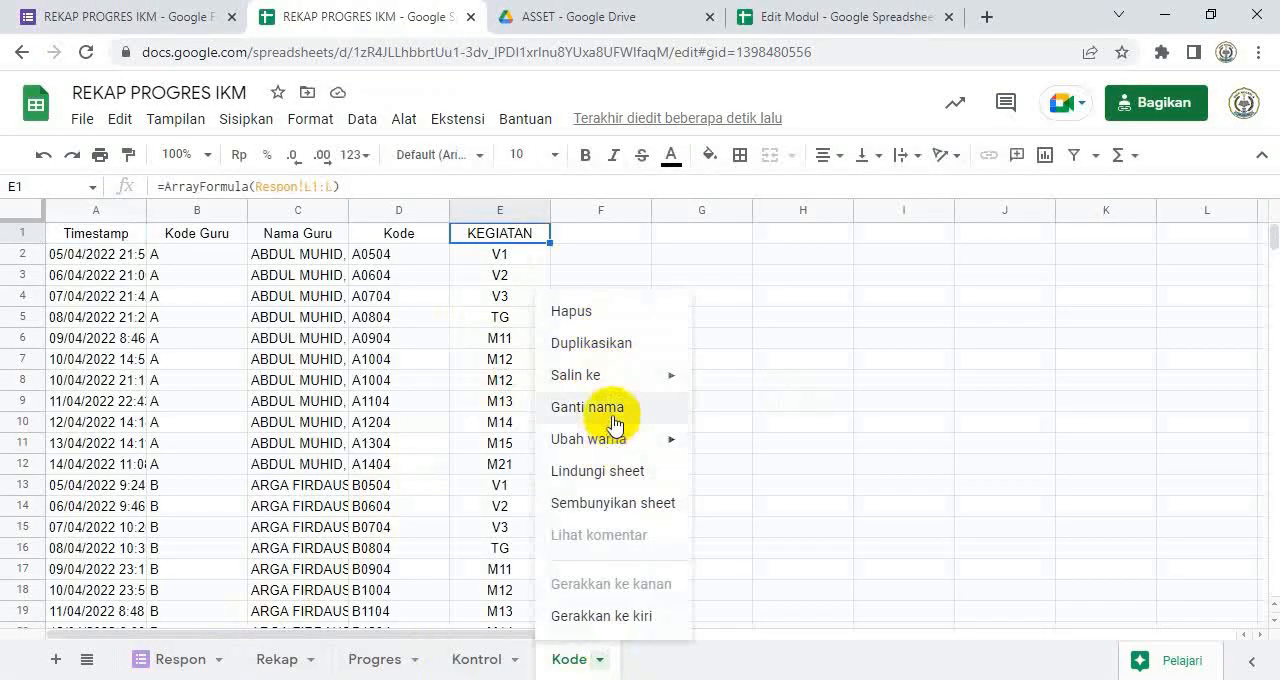
left_click(611, 503)
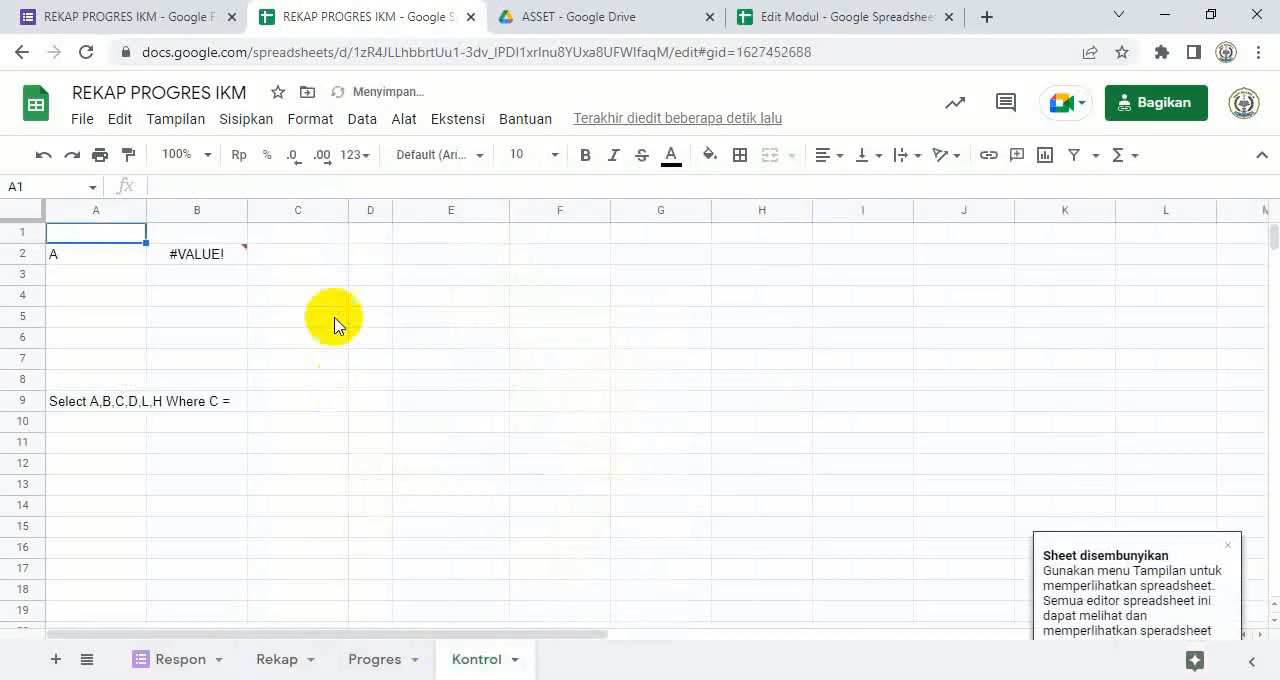
left_click(497, 379)
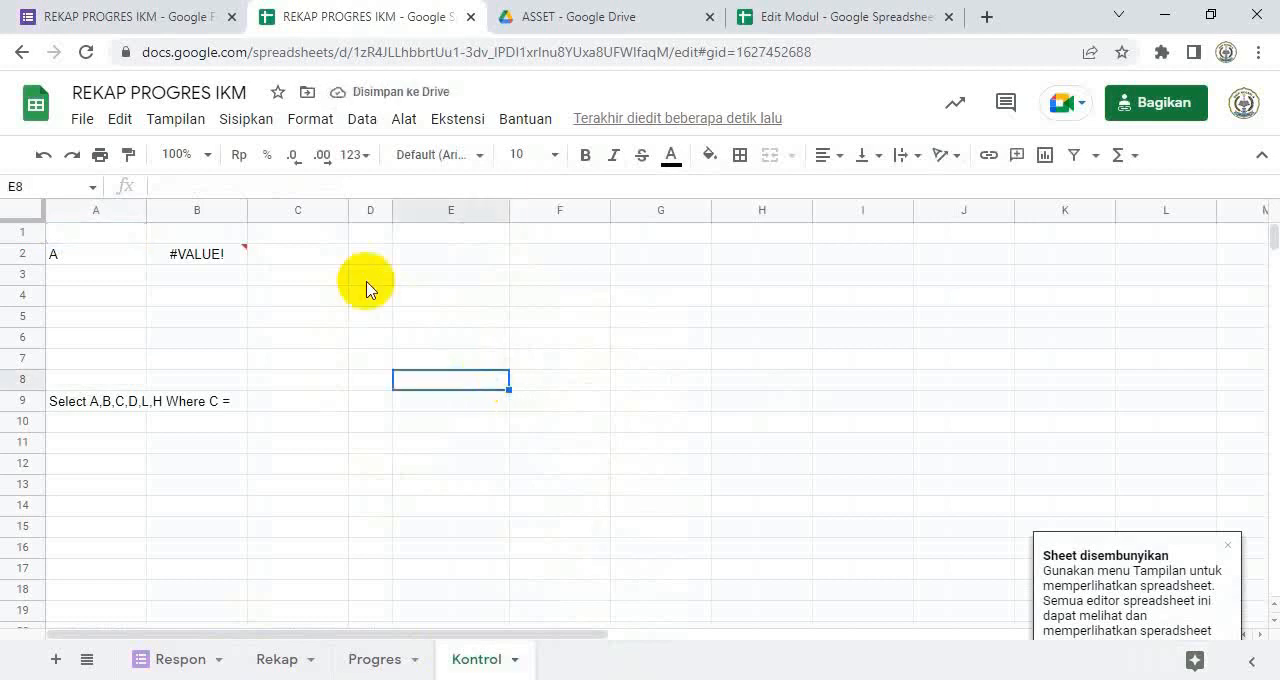
Step: Review the drop-down options of the Asesmen/Perangkat Ajar question in the REKAP PROGRES IKM form
left_click(143, 32)
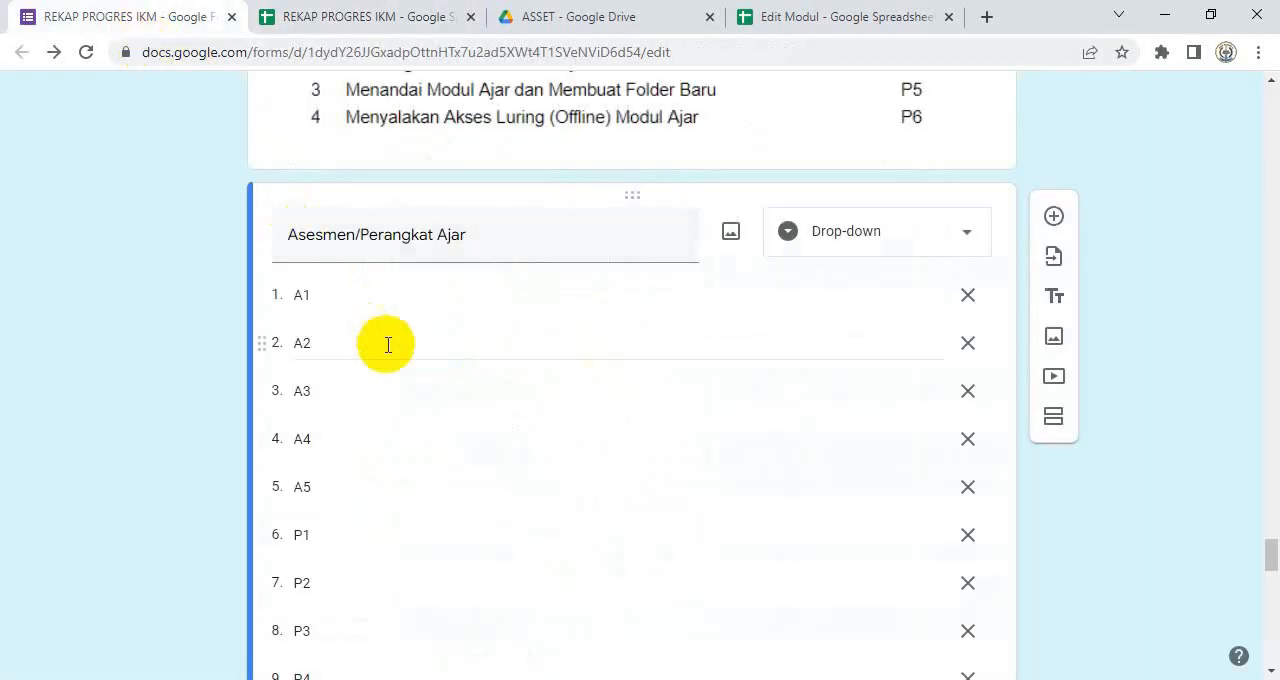
scroll(409, 390, "down", 3)
scroll(472, 165, "down", 3)
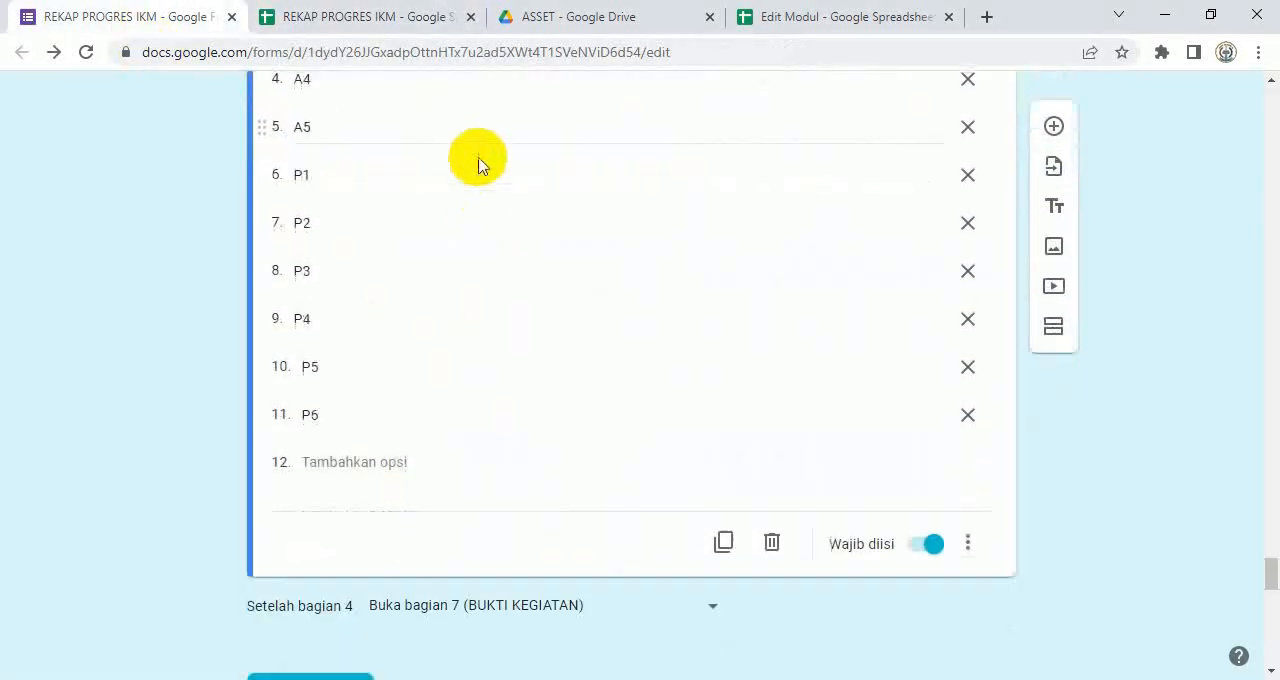
scroll(472, 170, "up", 4)
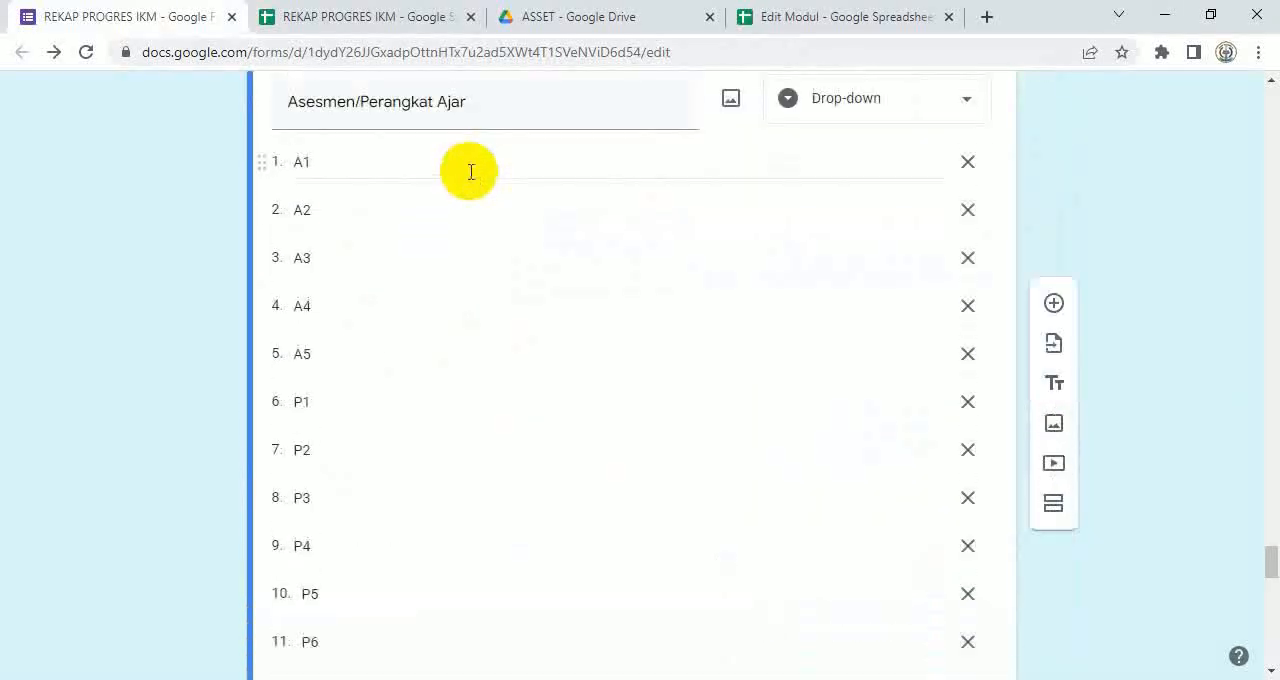
Step: Examine the Aksi Nyata entries in Edit Modul's Modul sheet and return to the form's BUKTI KEGIATAN section
left_click(803, 18)
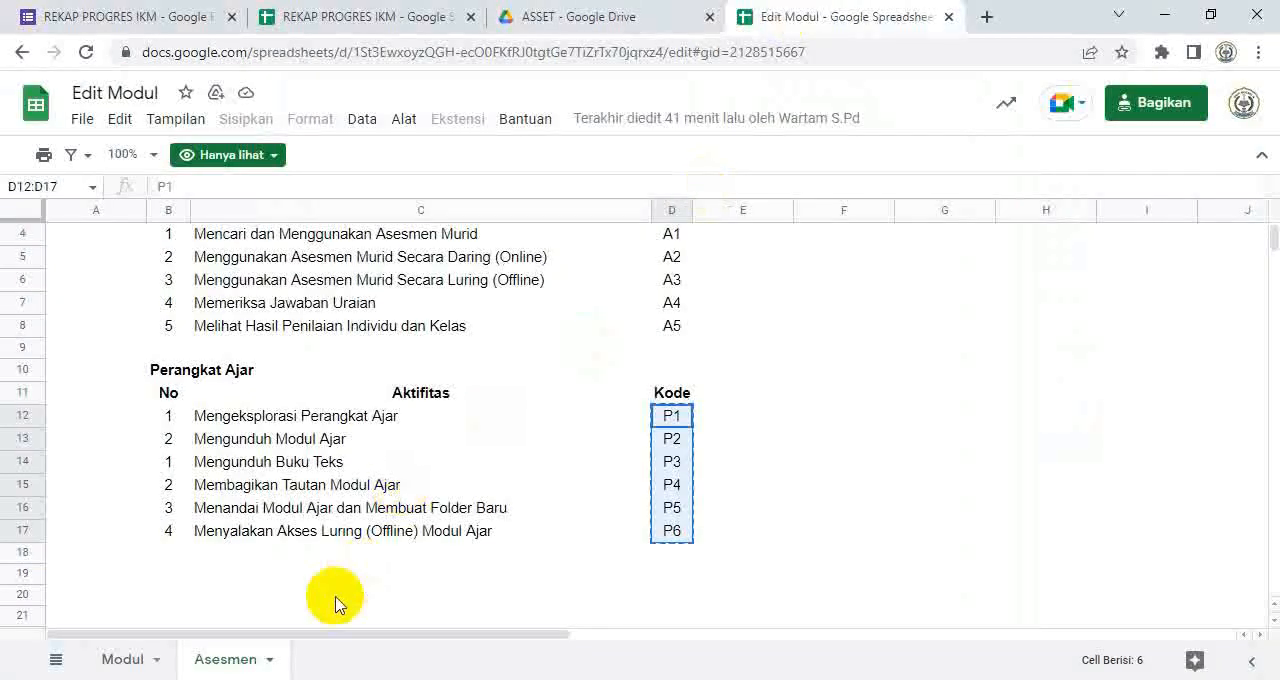
left_click(130, 660)
scroll(555, 457, "down", 2)
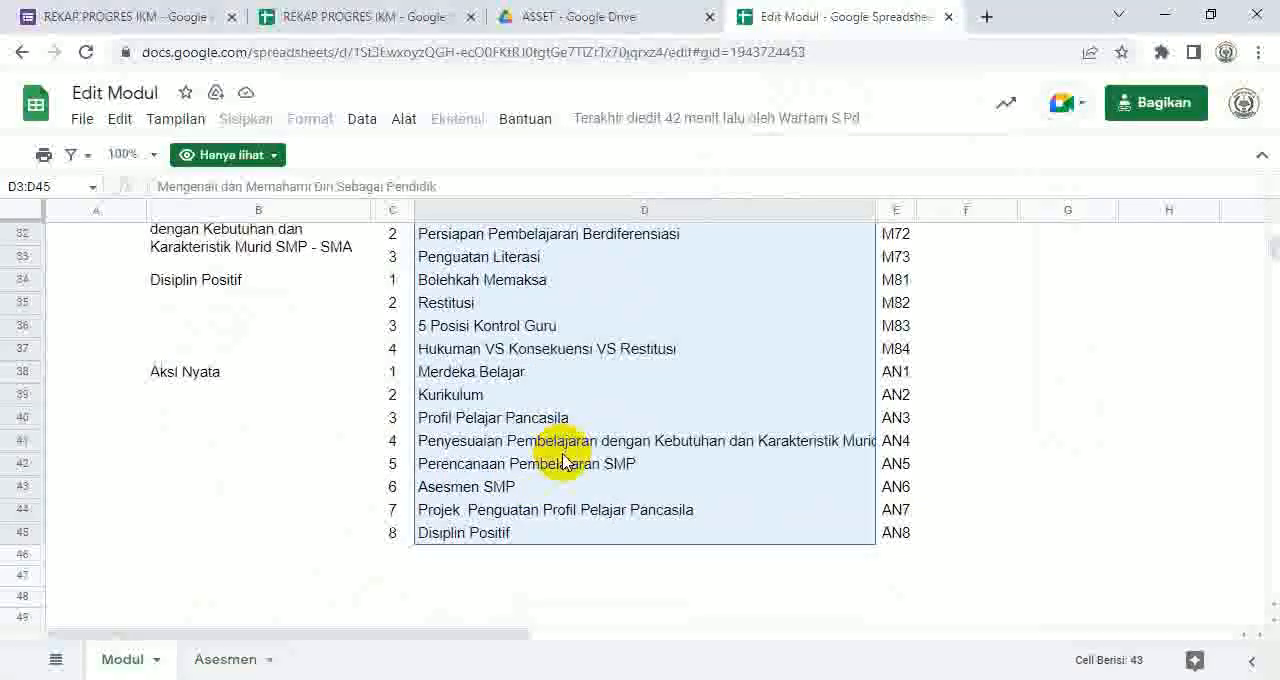
scroll(563, 455, "up", 1)
left_click(568, 400)
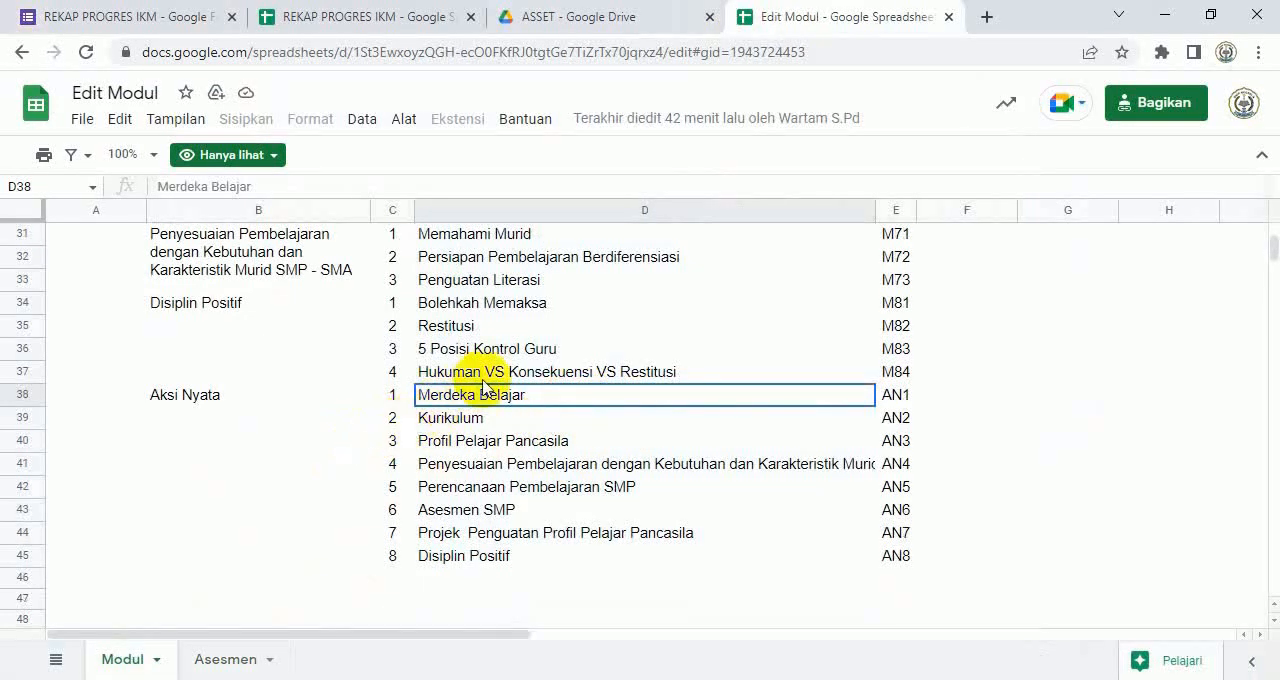
left_click(147, 20)
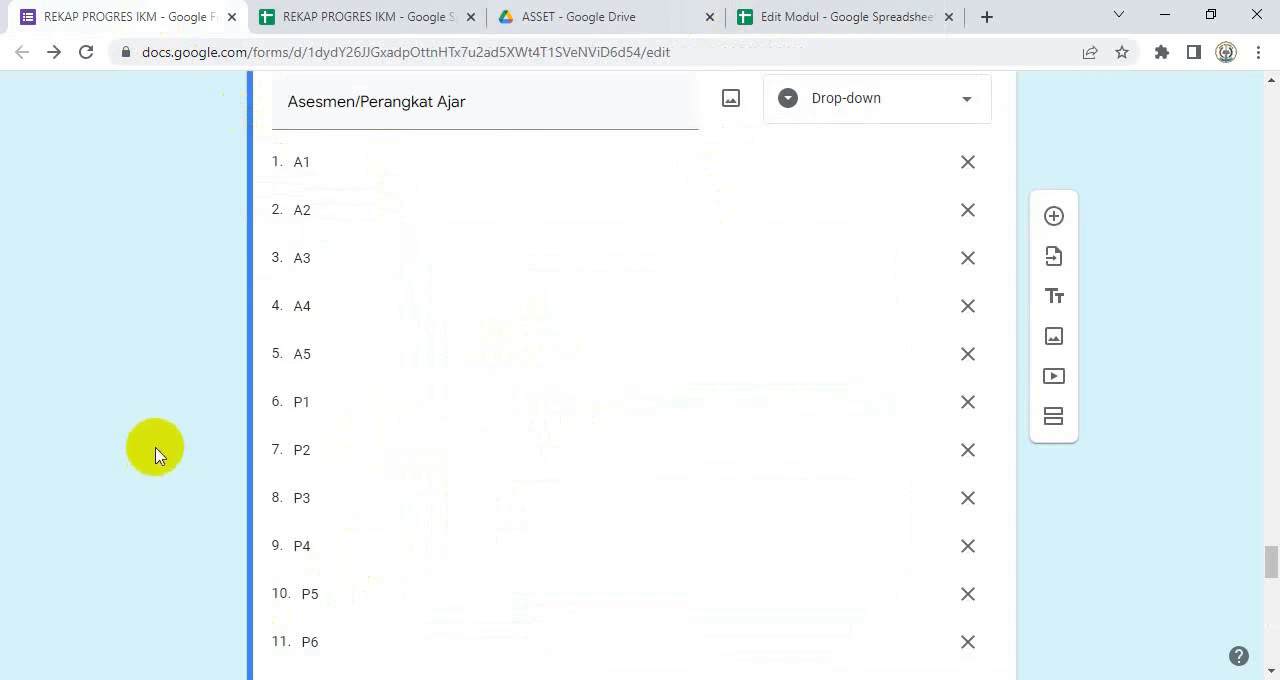
scroll(155, 455, "down", 10)
scroll(3, 534, "up", 1)
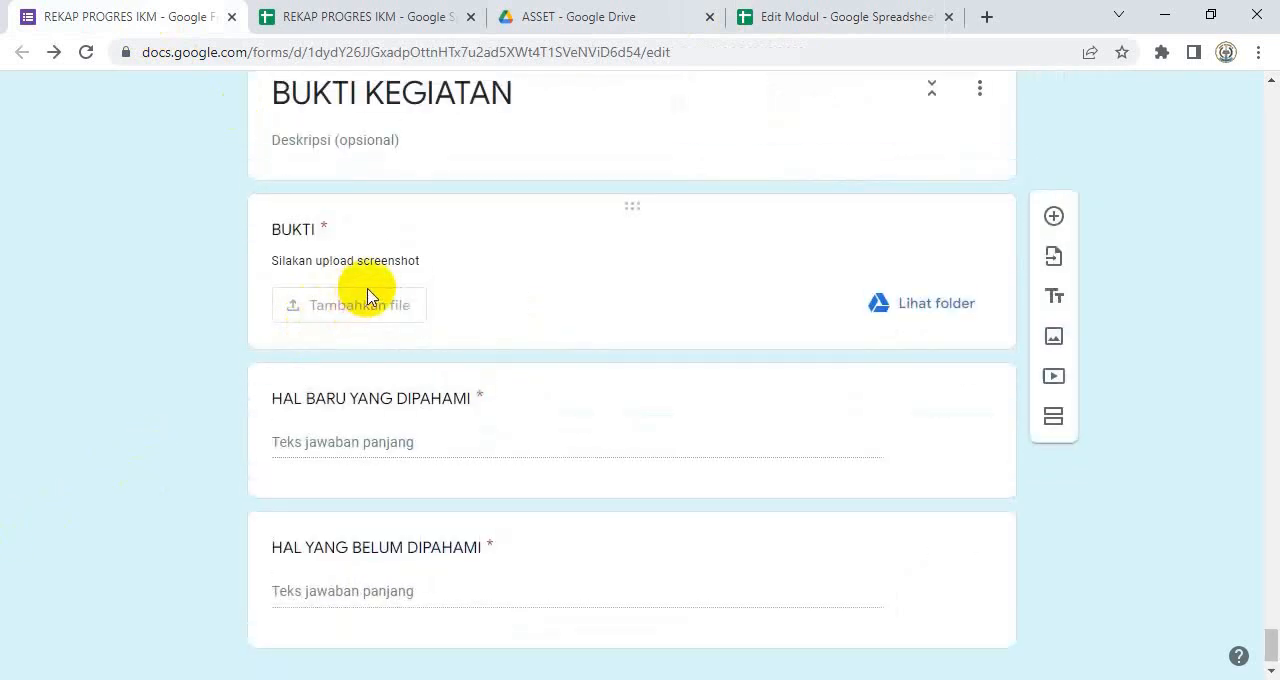
Step: Switch to the Pelatihan Mandiri site and examine the modules and Aksi Nyata of the Kurikulum topic
left_click(945, 678)
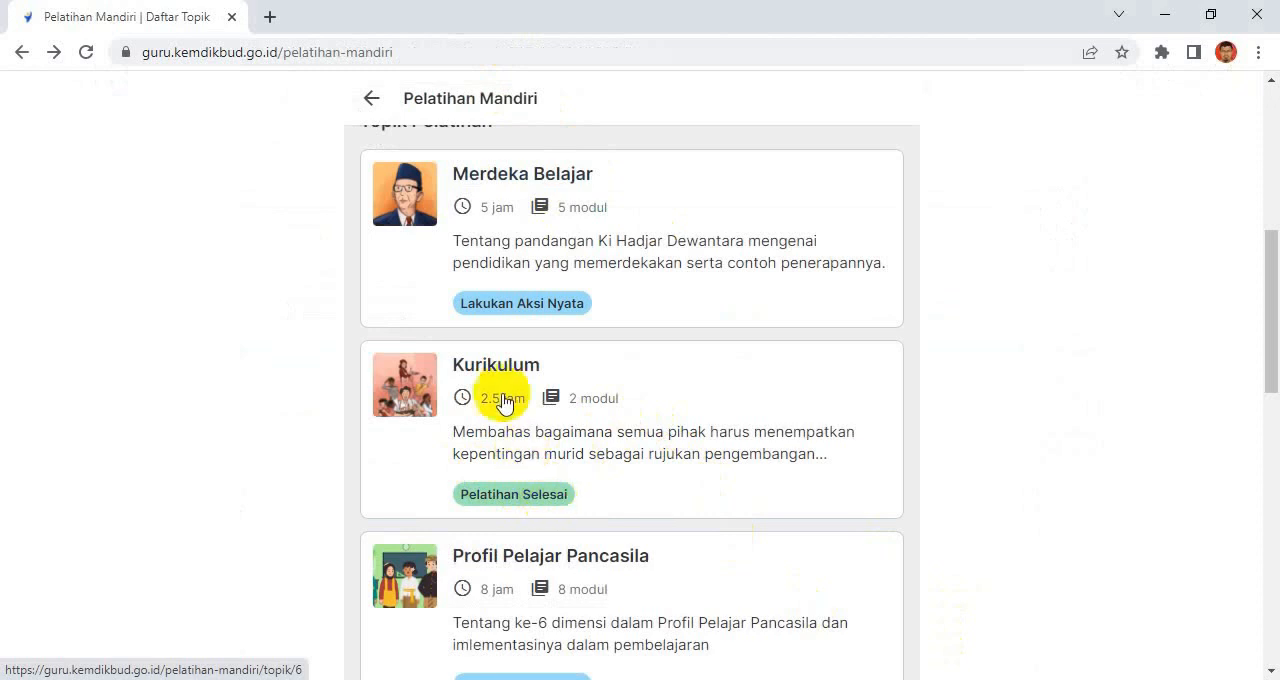
left_click(555, 503)
scroll(680, 426, "down", 3)
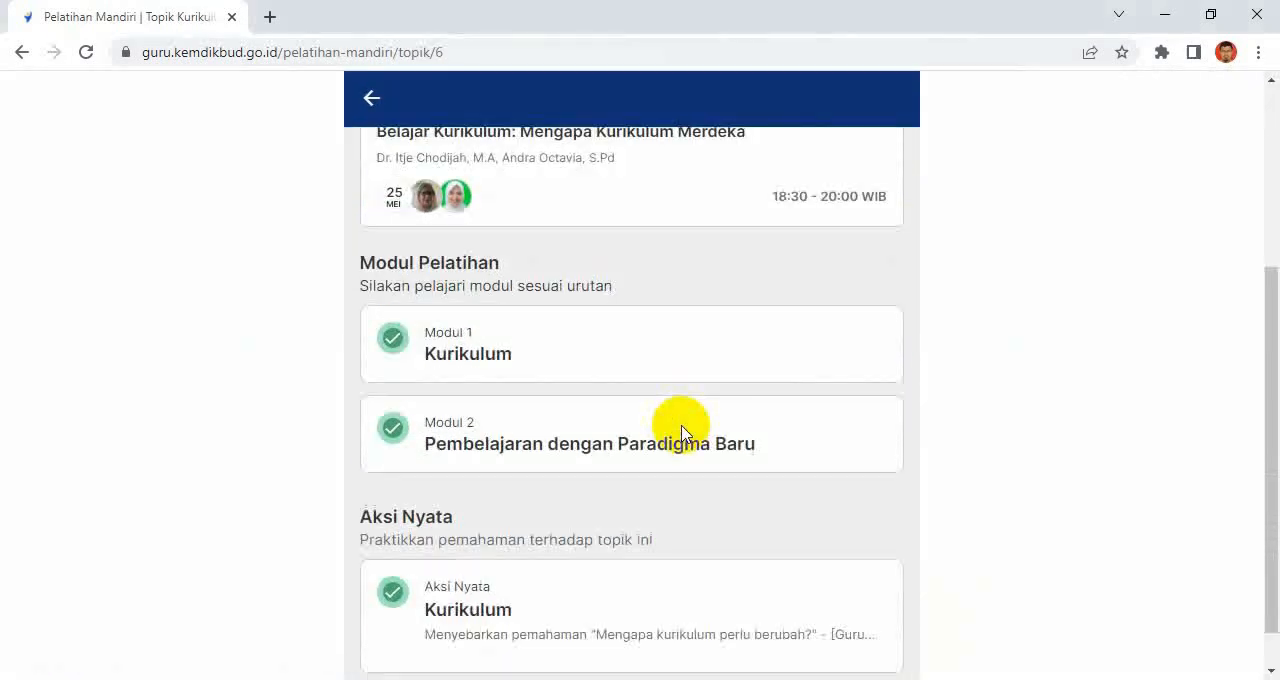
scroll(683, 433, "down", 1)
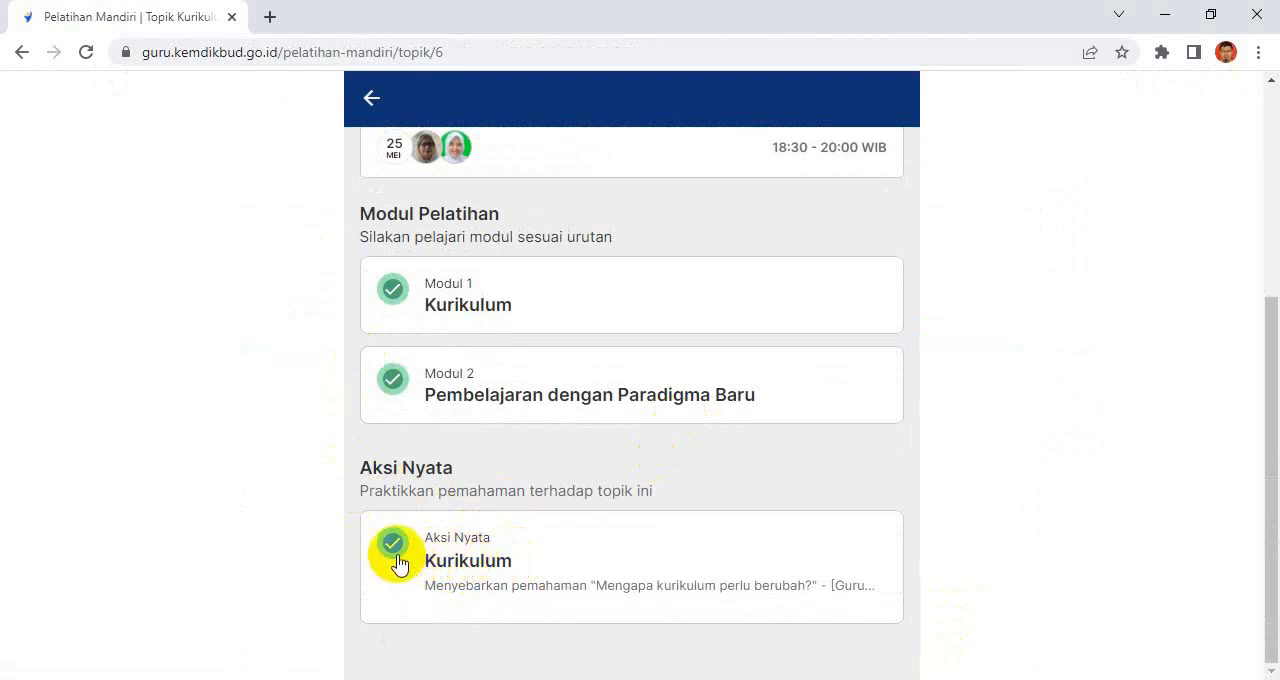
left_click(381, 101)
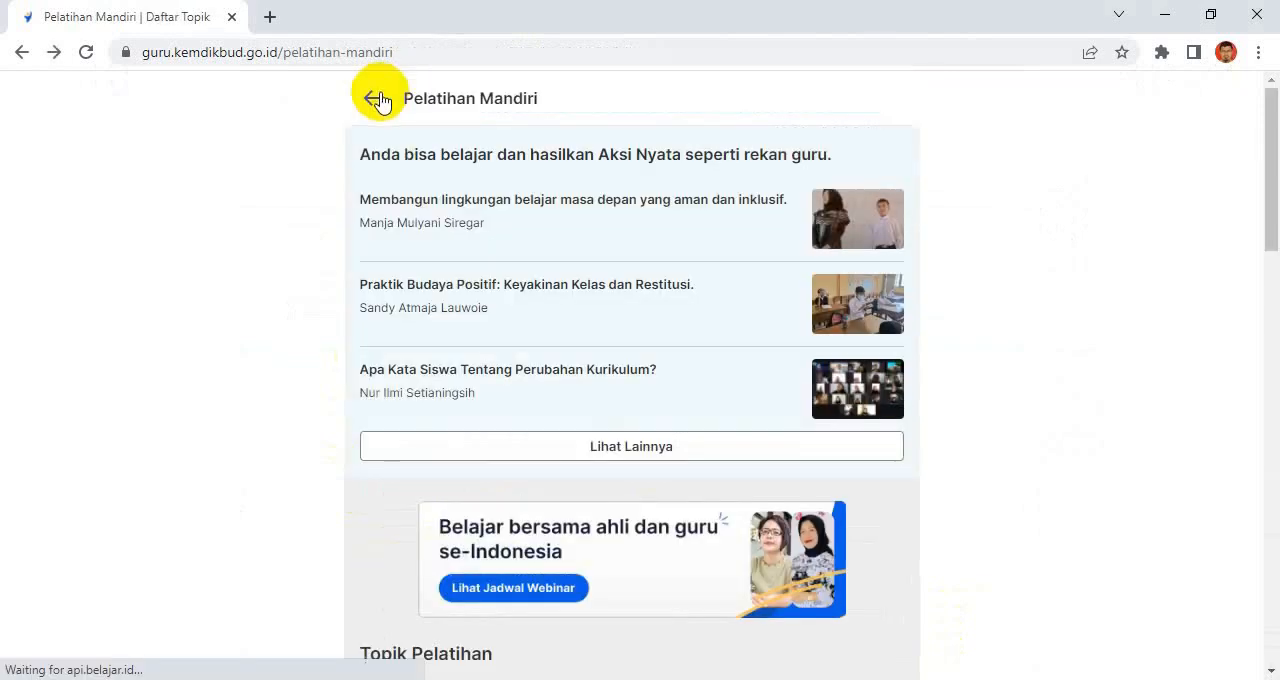
Step: Examine the modules and Aksi Nyata of the Merdeka Belajar topic and return to the topic list
scroll(560, 515, "down", 2)
scroll(562, 521, "down", 3)
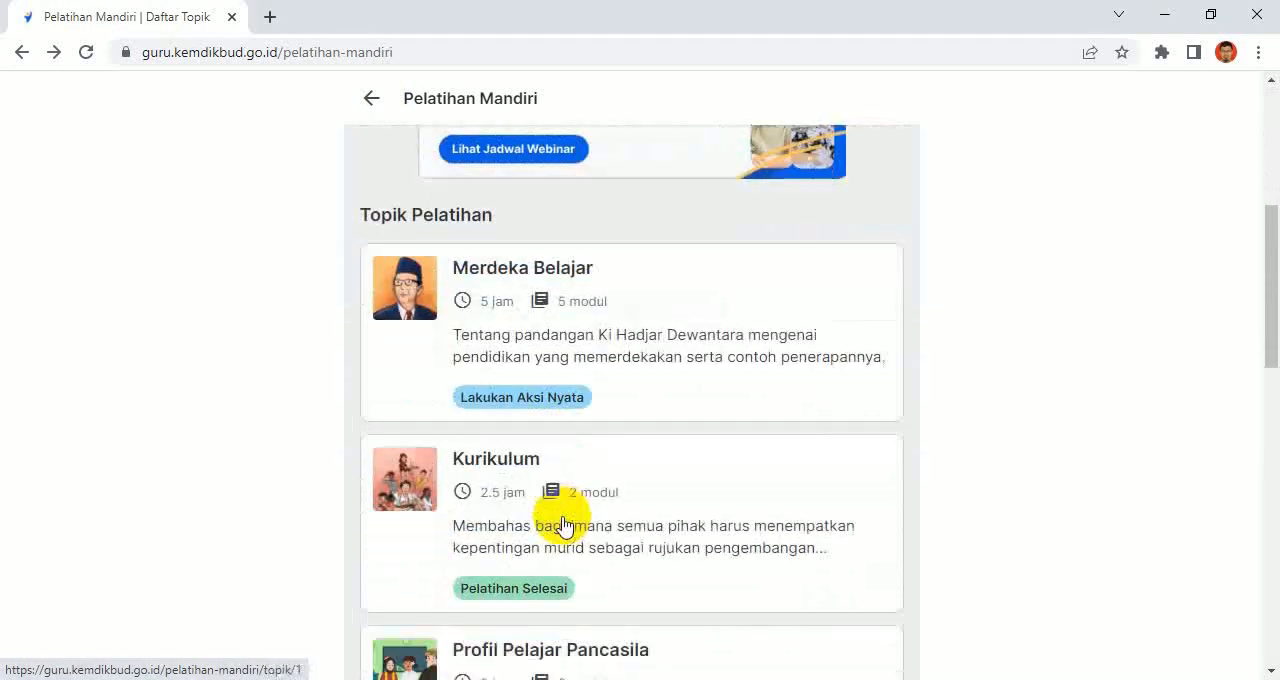
scroll(457, 209, "up", 1)
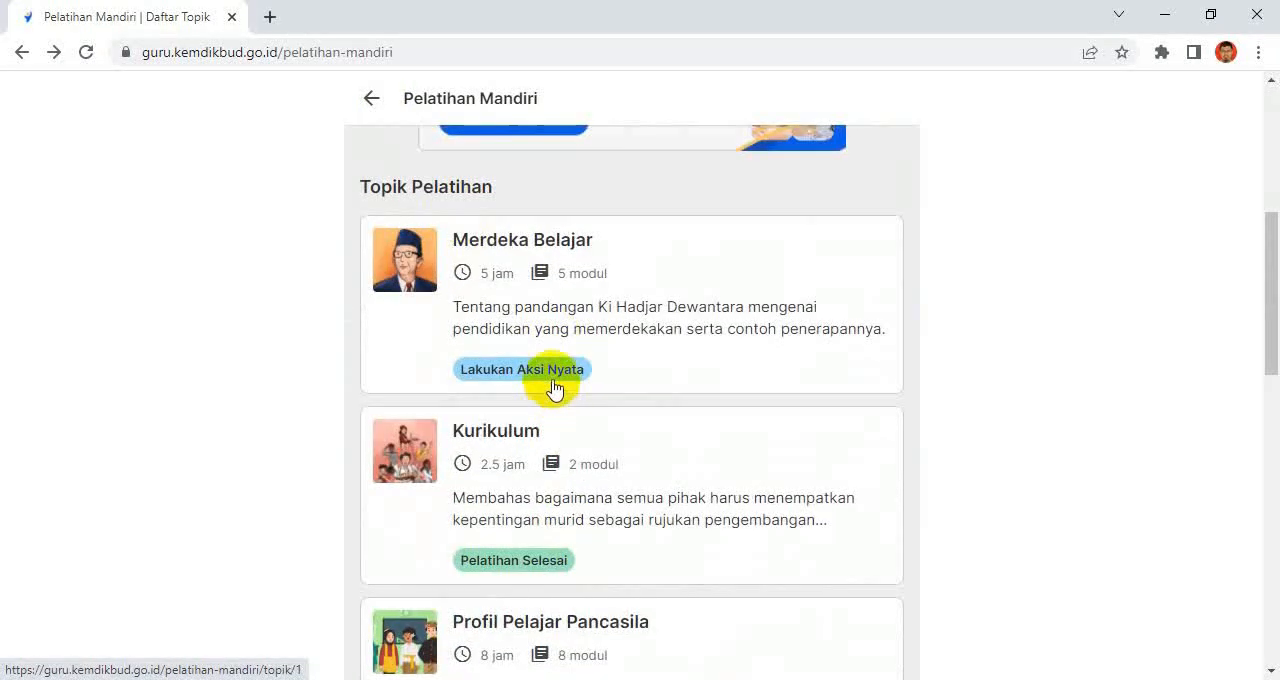
left_click(555, 383)
scroll(560, 391, "down", 5)
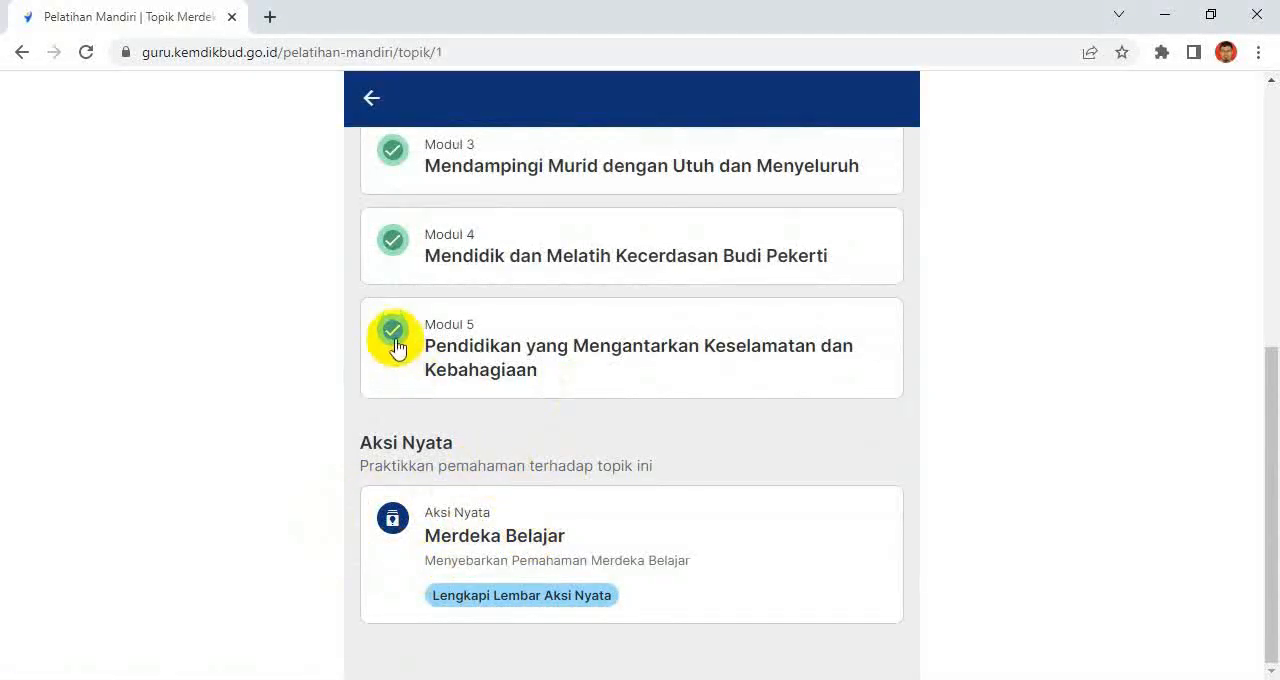
left_click(371, 99)
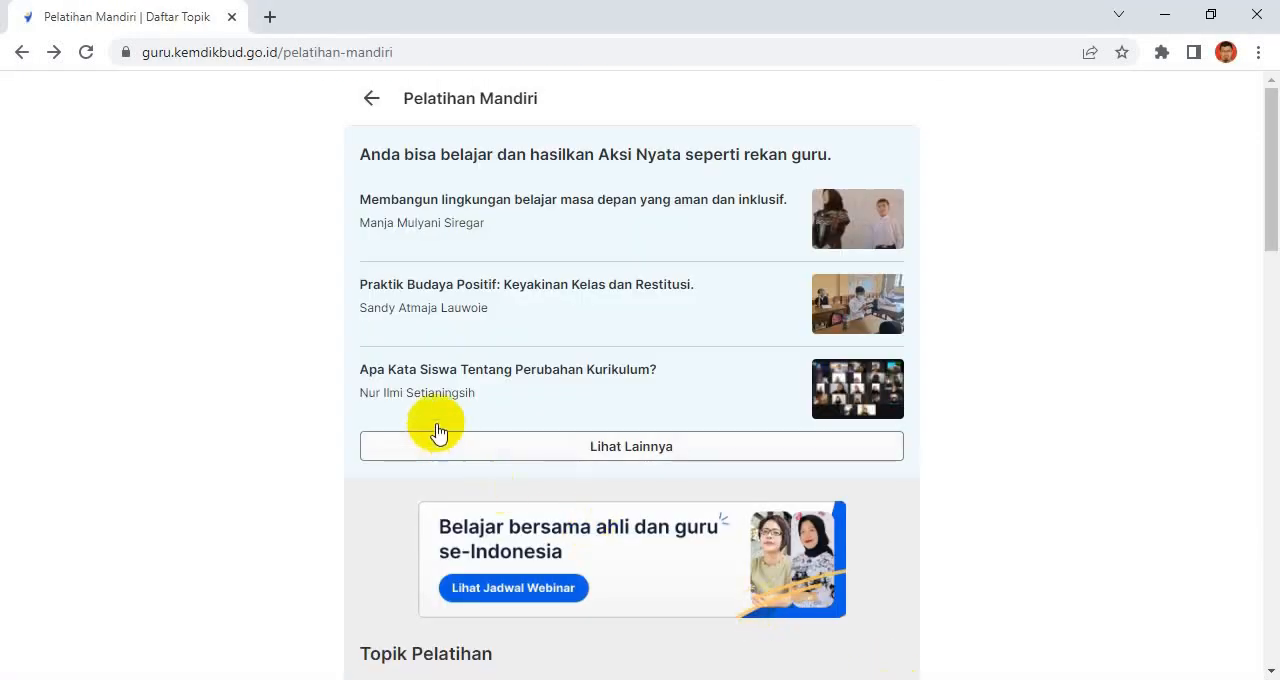
Step: Look through the Pelatihan Mandiri training topics again and open one to examine its contents
scroll(551, 486, "down", 5)
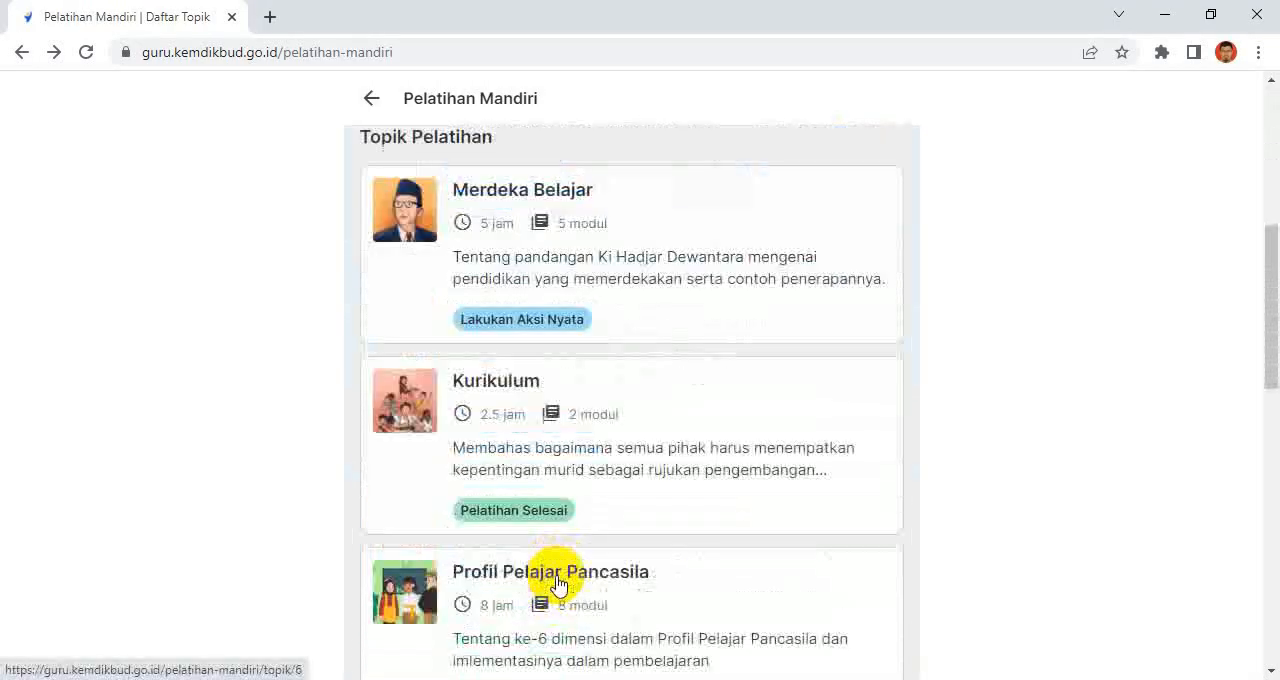
scroll(557, 585, "down", 1)
left_click(497, 462)
scroll(535, 537, "down", 4)
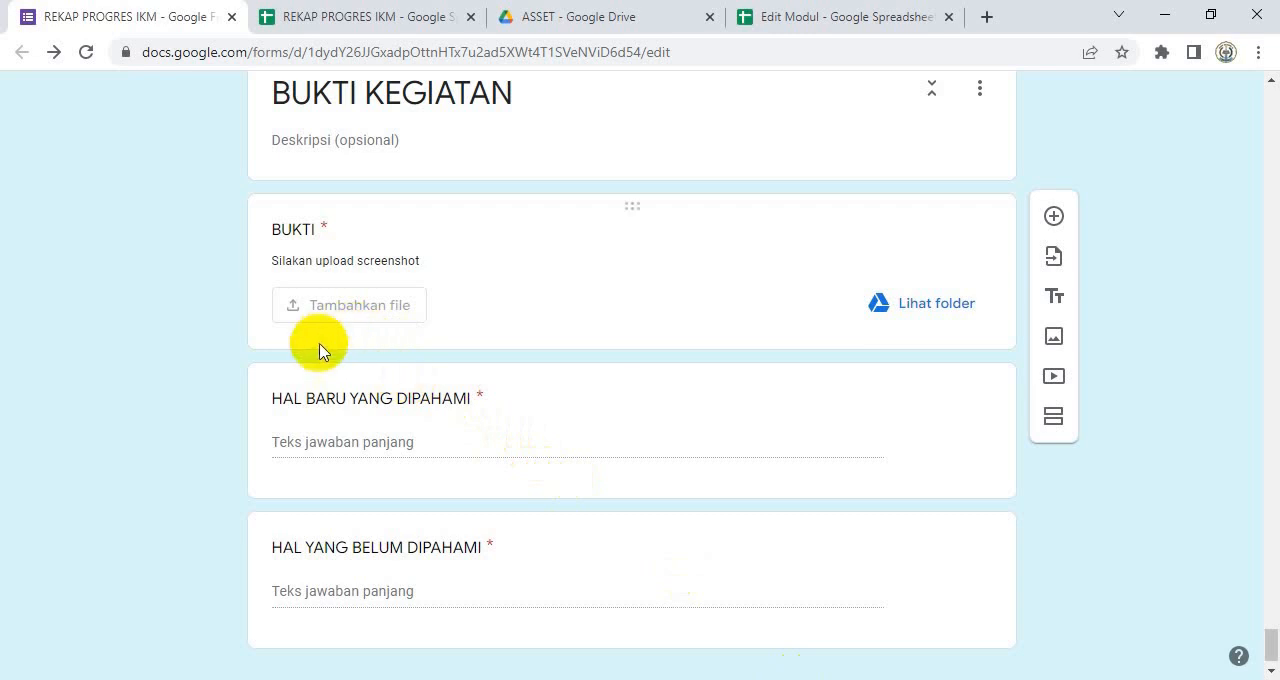
Step: Add a required short-answer (Jawaban singkat) question titled "Aksi Nyata" directly below the BUKTI question in the form
left_click(290, 398)
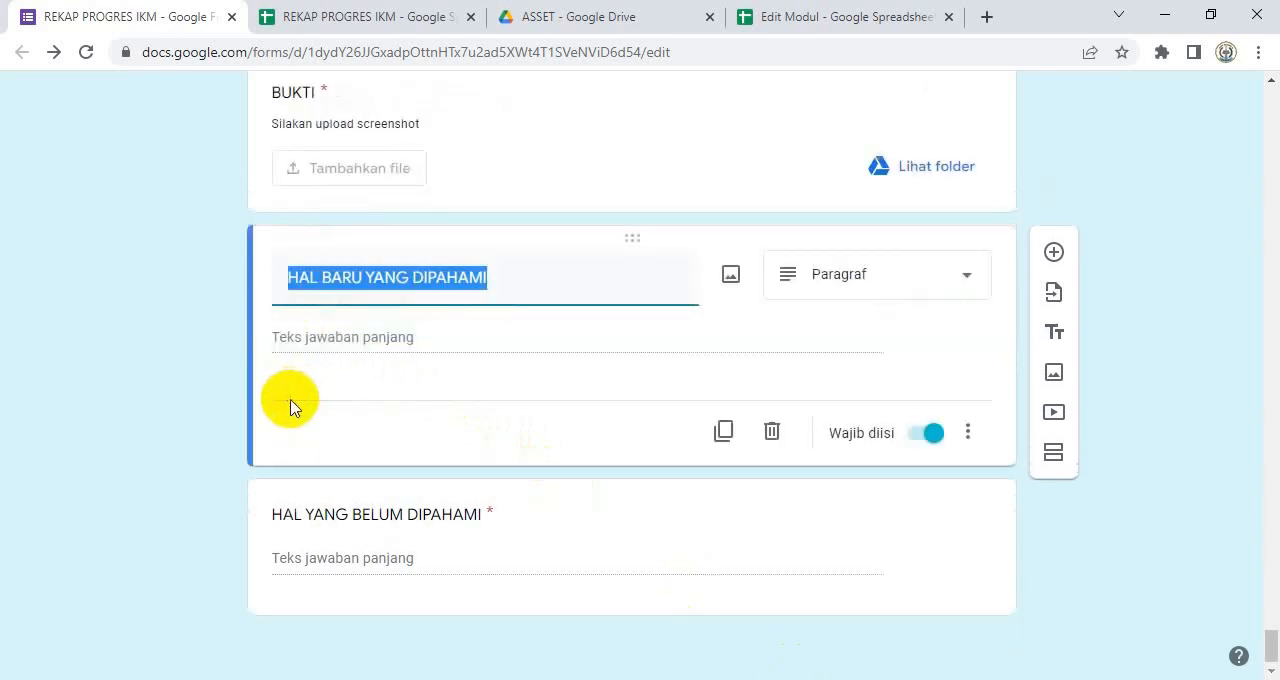
left_click(463, 187)
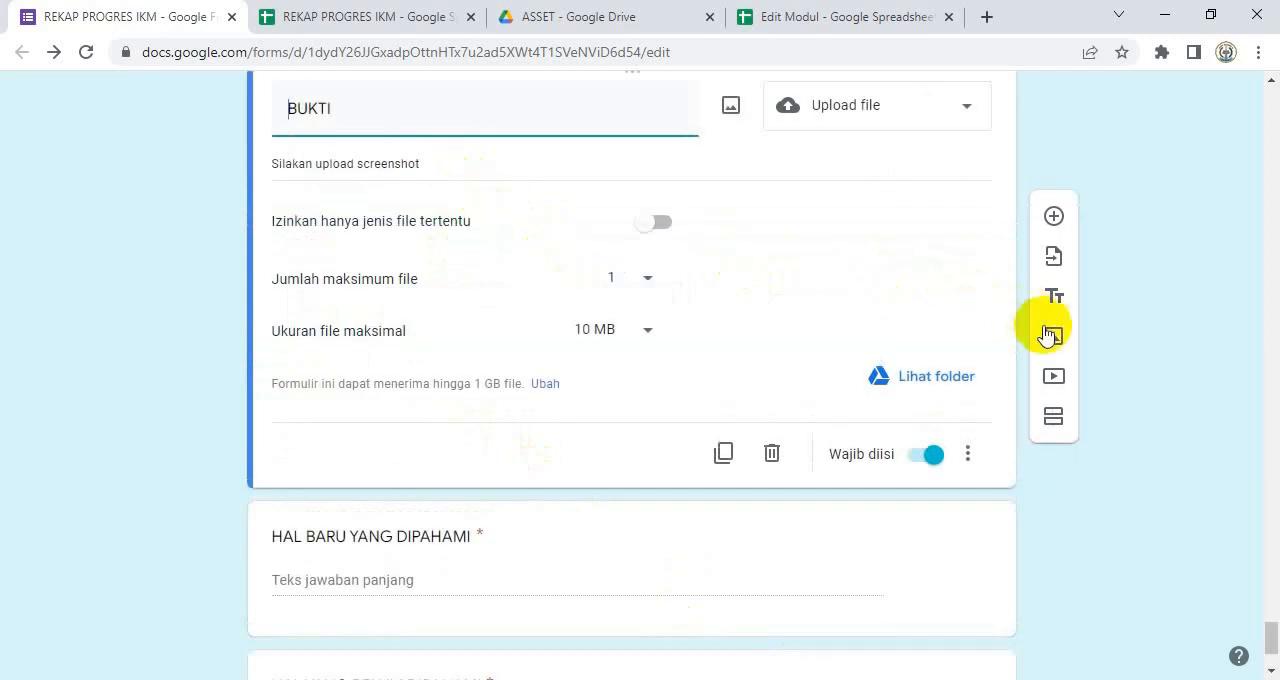
left_click(1056, 217)
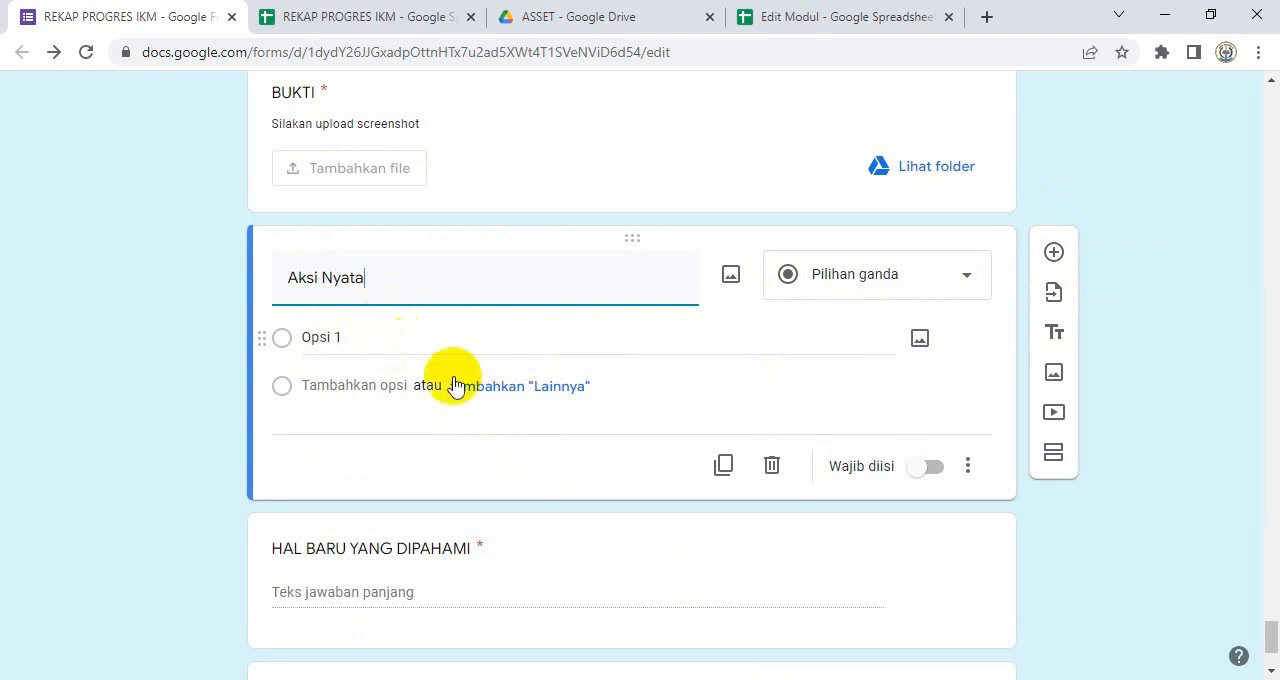
left_click(968, 287)
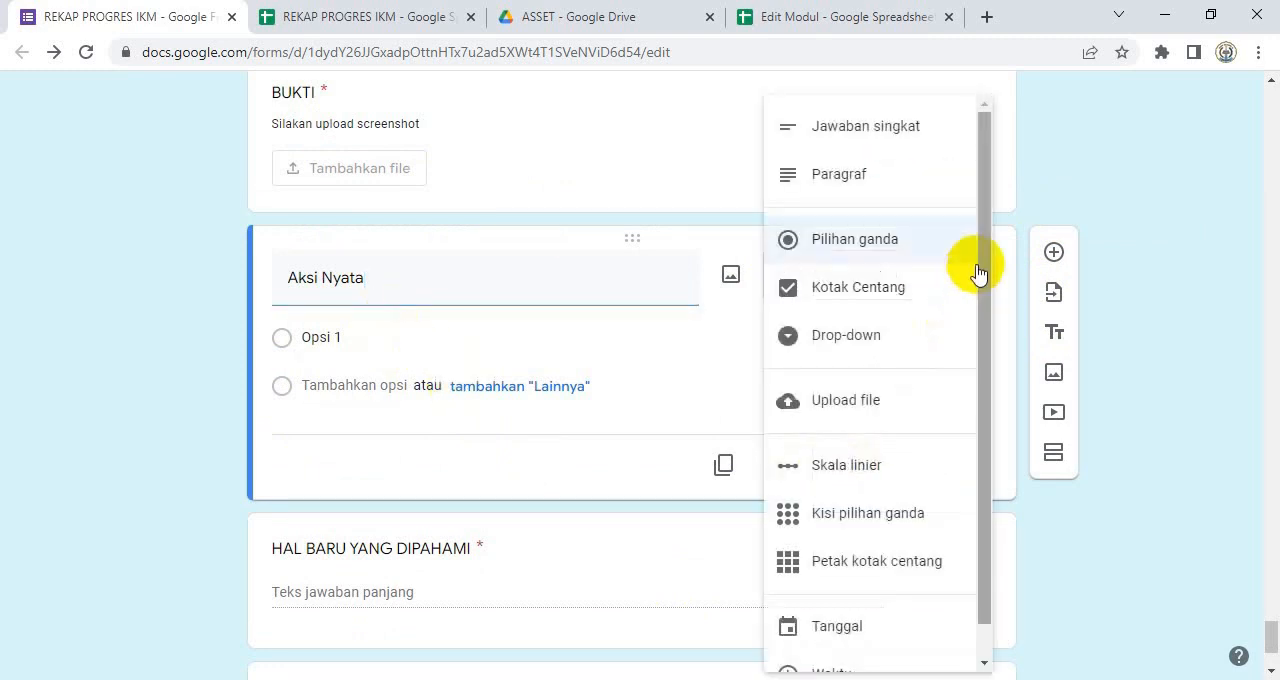
left_click(889, 129)
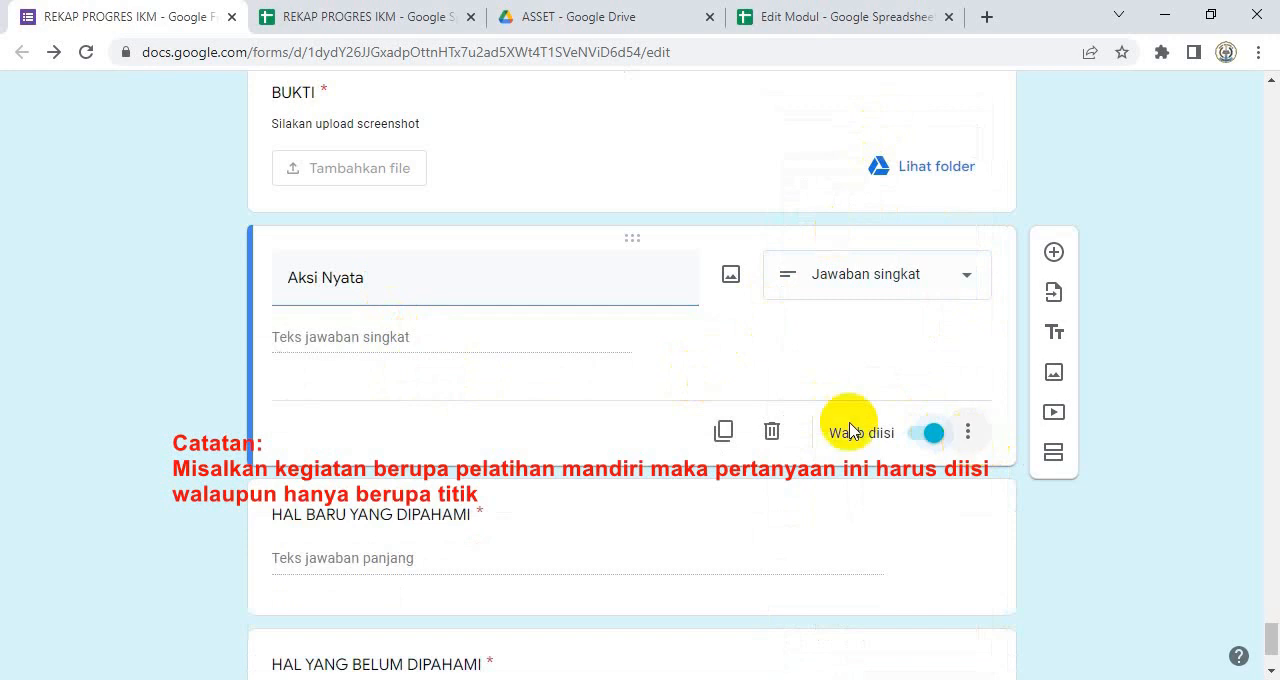
Step: Switch from the form to the Pelatihan Mandiri site, look at the Kurikulum topic and return to the topic list
scroll(423, 271, "up", 2)
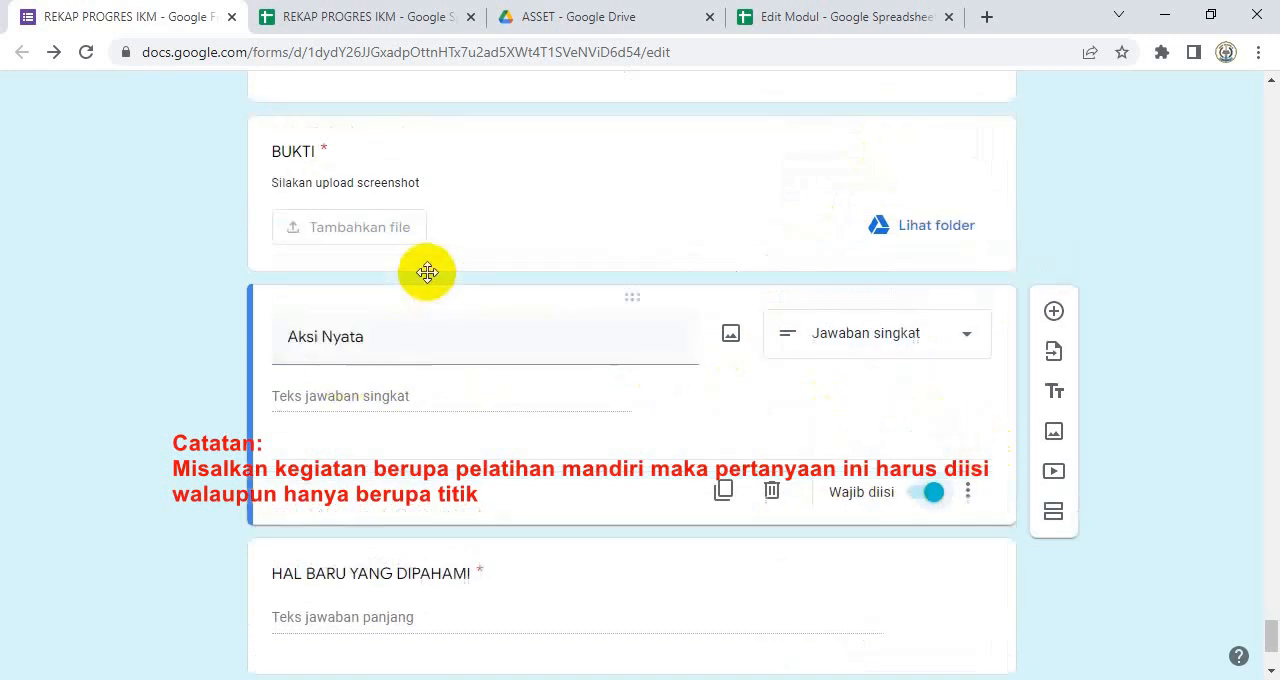
scroll(1037, 583, "down", 1)
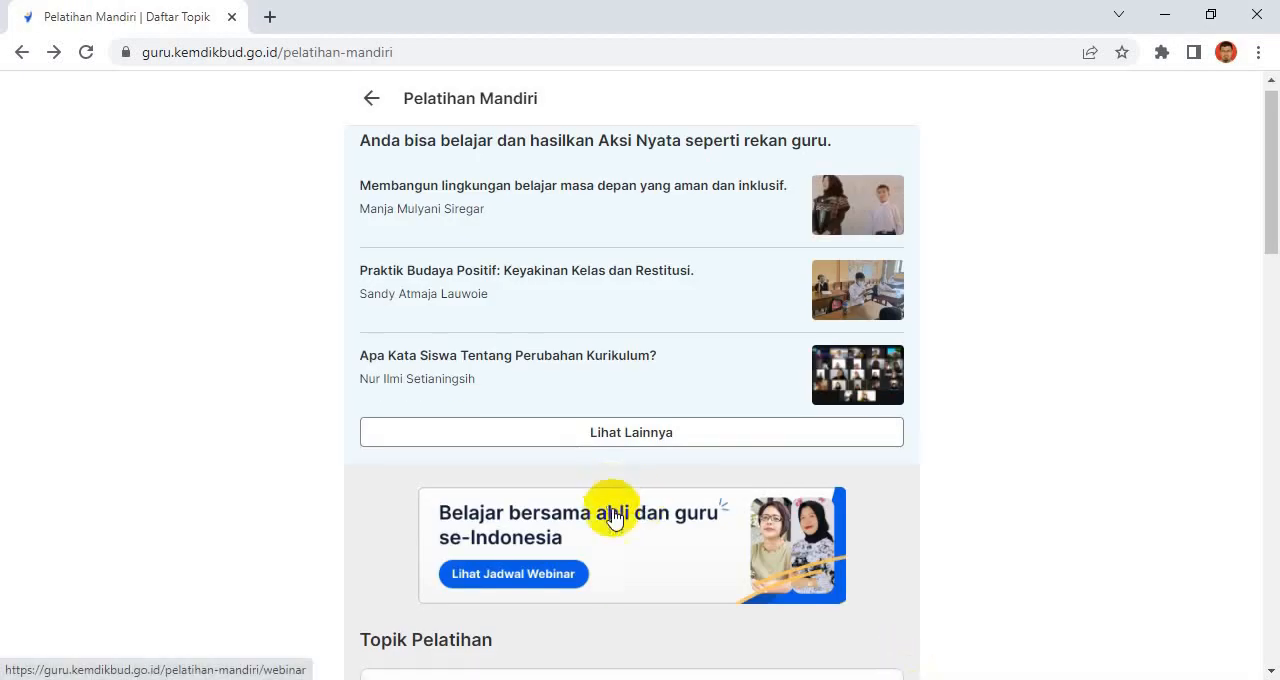
scroll(608, 514, "down", 4)
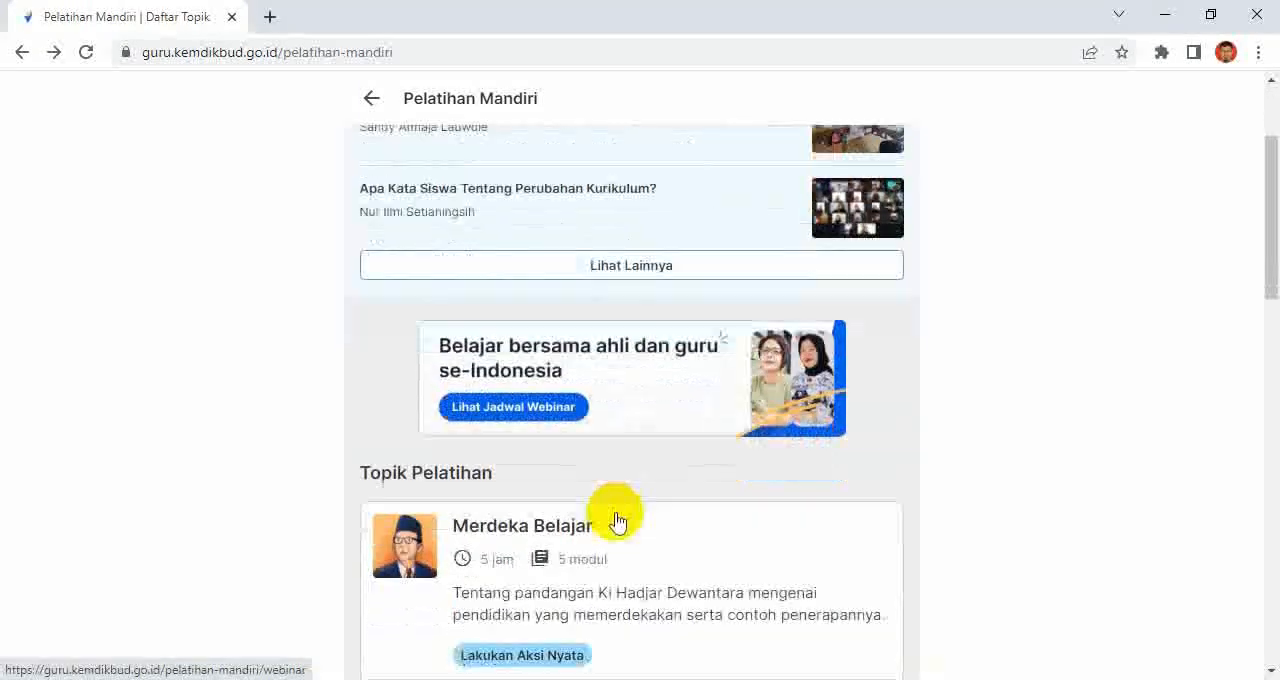
scroll(623, 530, "down", 2)
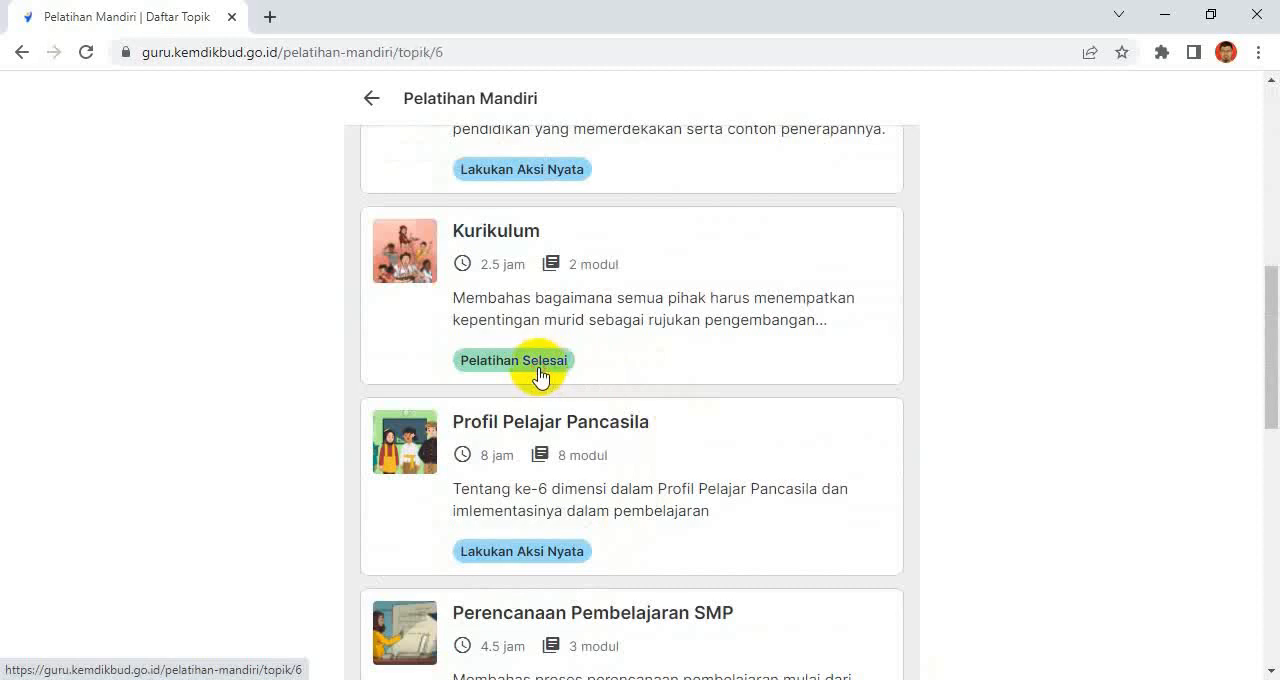
left_click(540, 375)
scroll(600, 423, "down", 1)
scroll(548, 285, "up", 1)
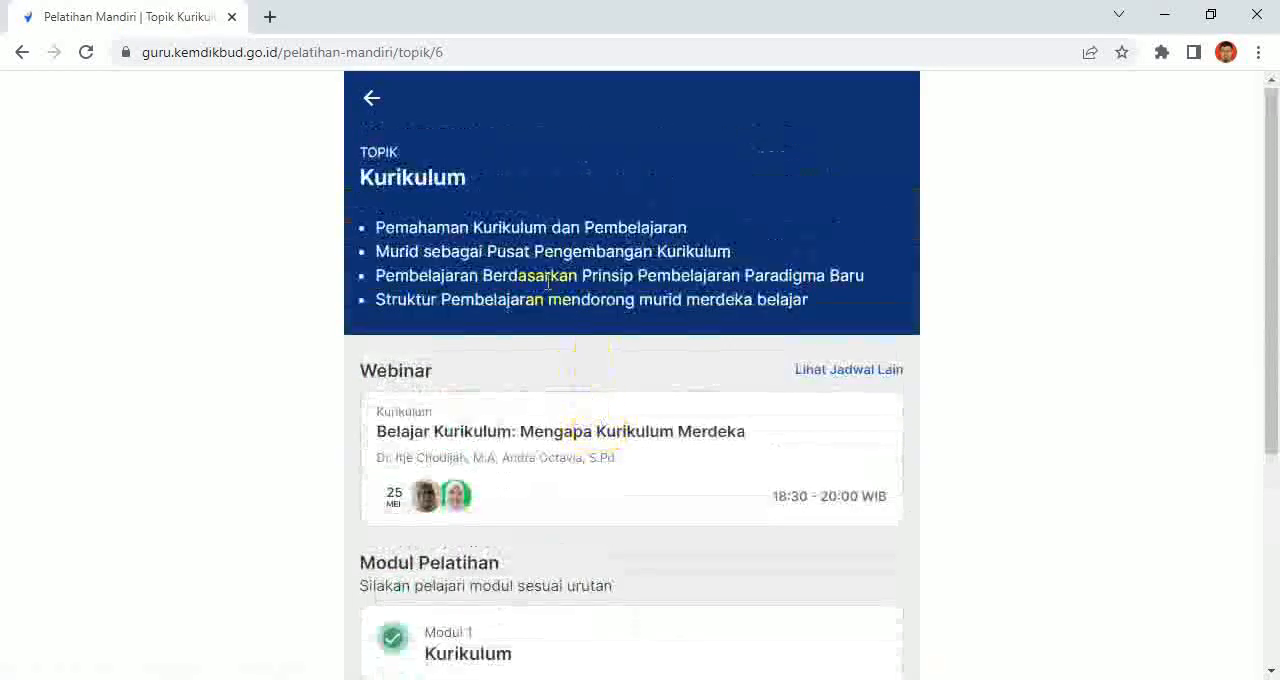
left_click(371, 98)
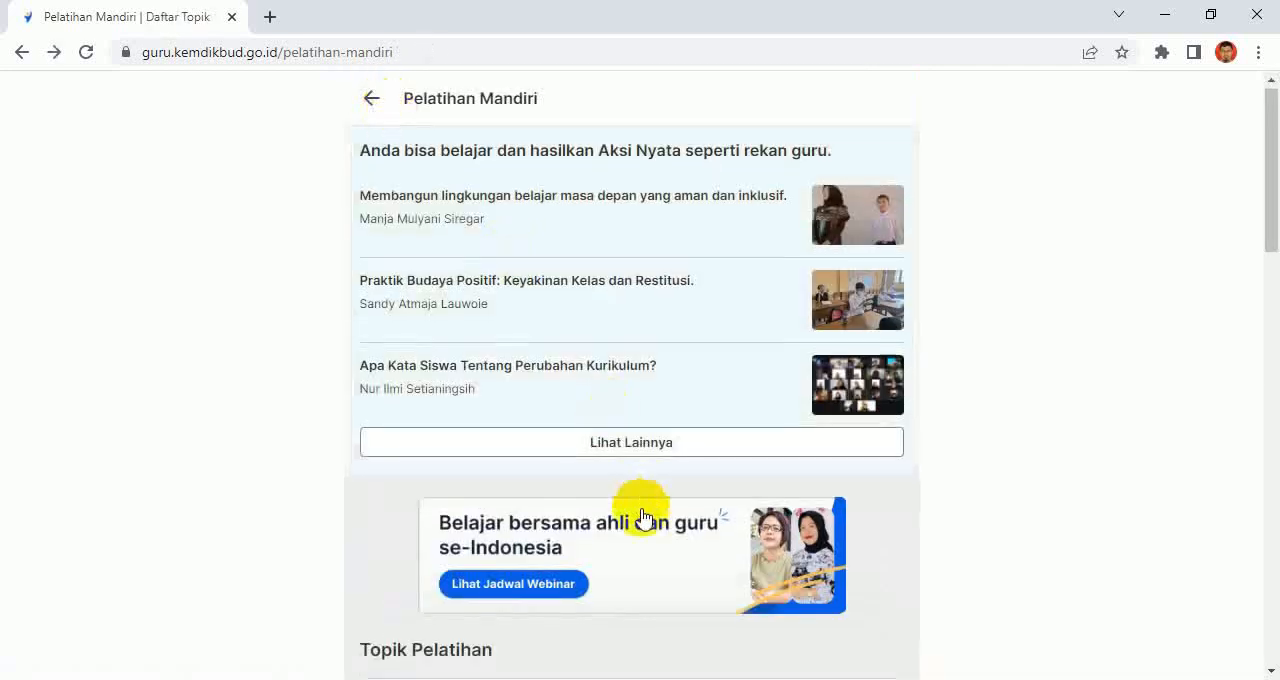
Step: Open the Aksi Nyata of the Kurikulum topic from the Pelatihan Mandiri topic list
scroll(642, 518, "down", 5)
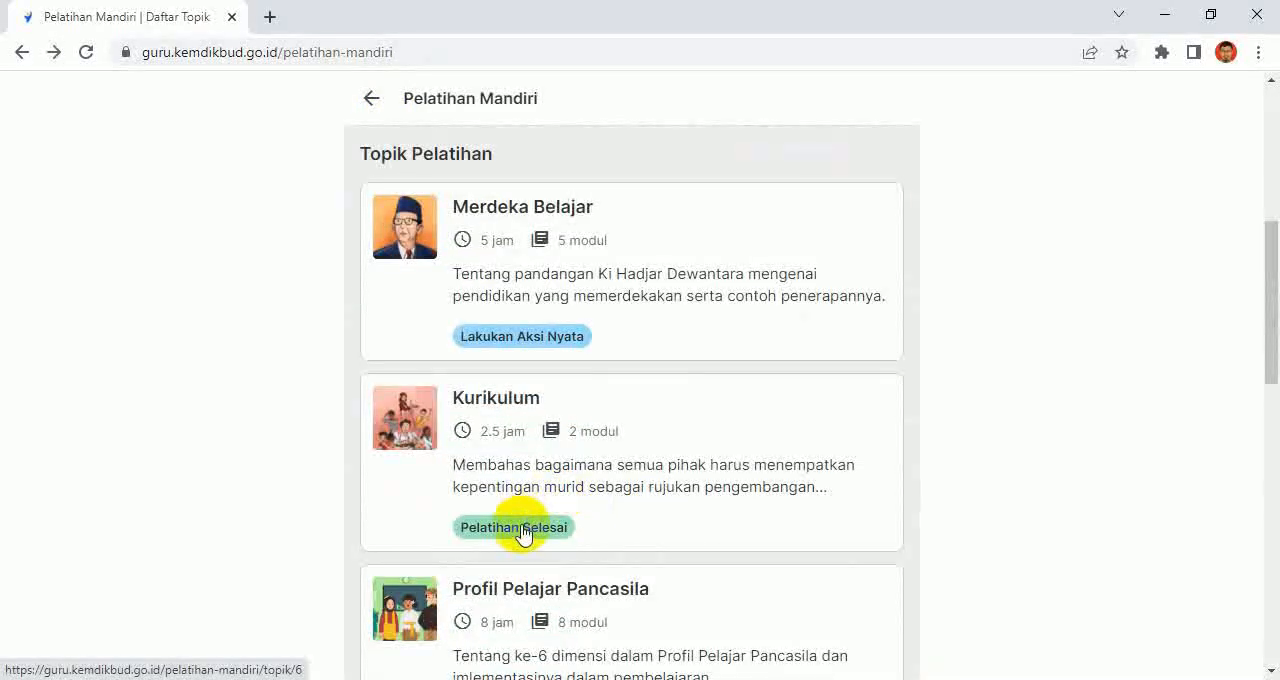
left_click(510, 474)
scroll(560, 491, "down", 4)
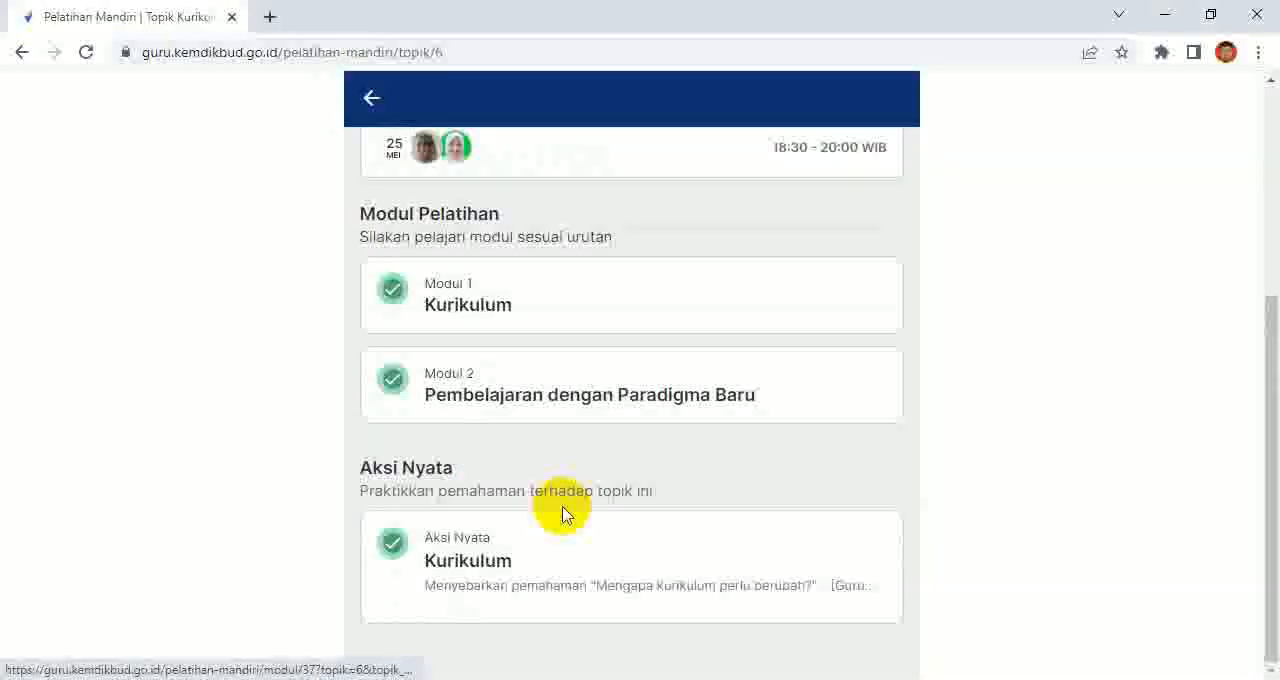
left_click(458, 541)
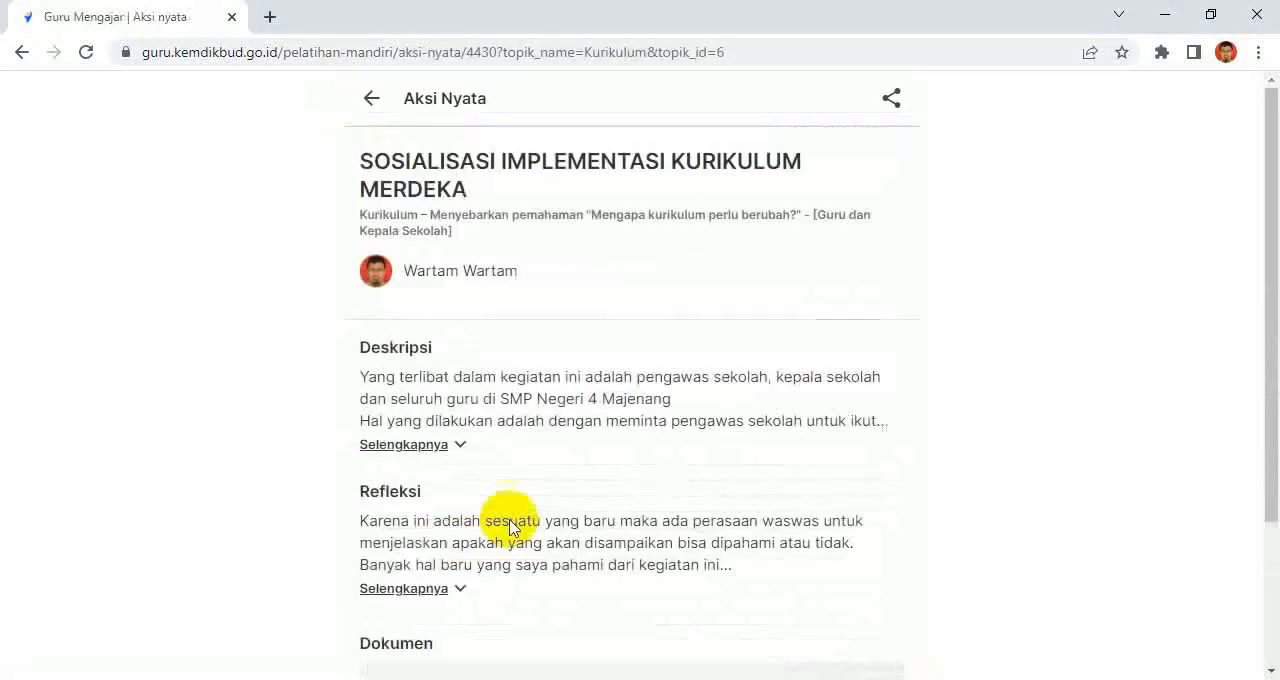
Step: Look through the Kurikulum Aksi Nyata page and copy its share link with Salin Link
scroll(743, 486, "down", 3)
scroll(743, 487, "up", 1)
scroll(743, 480, "up", 2)
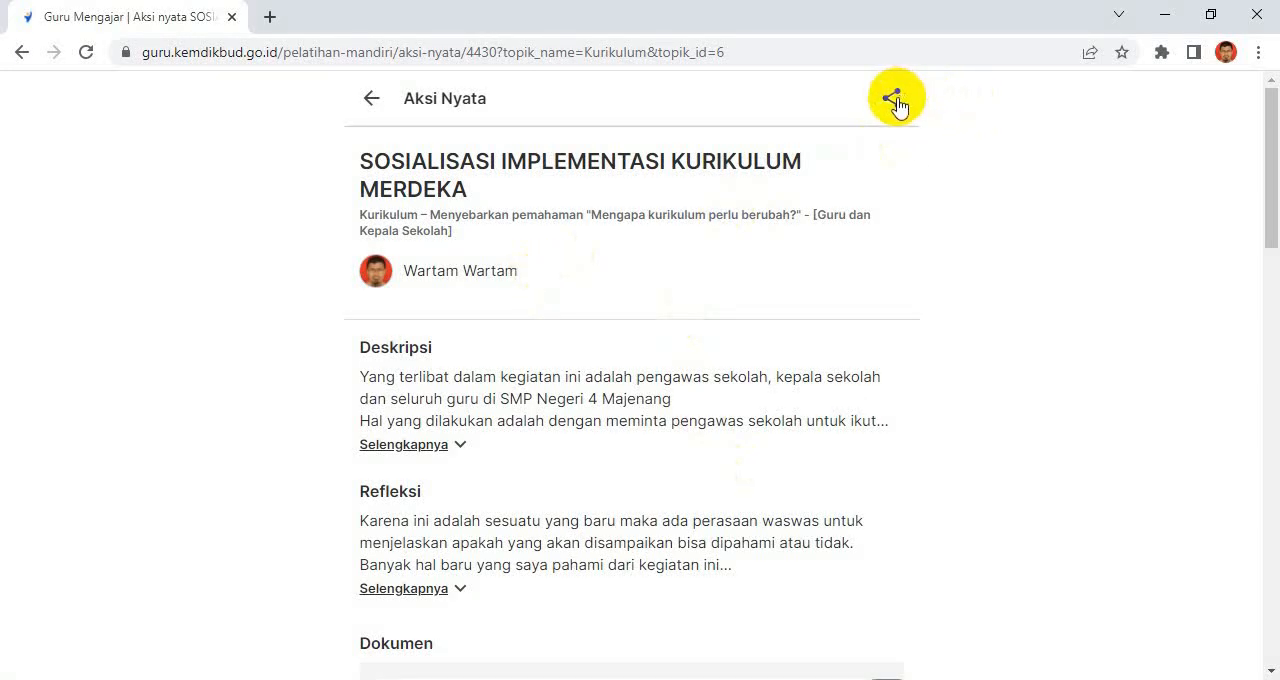
left_click(893, 98)
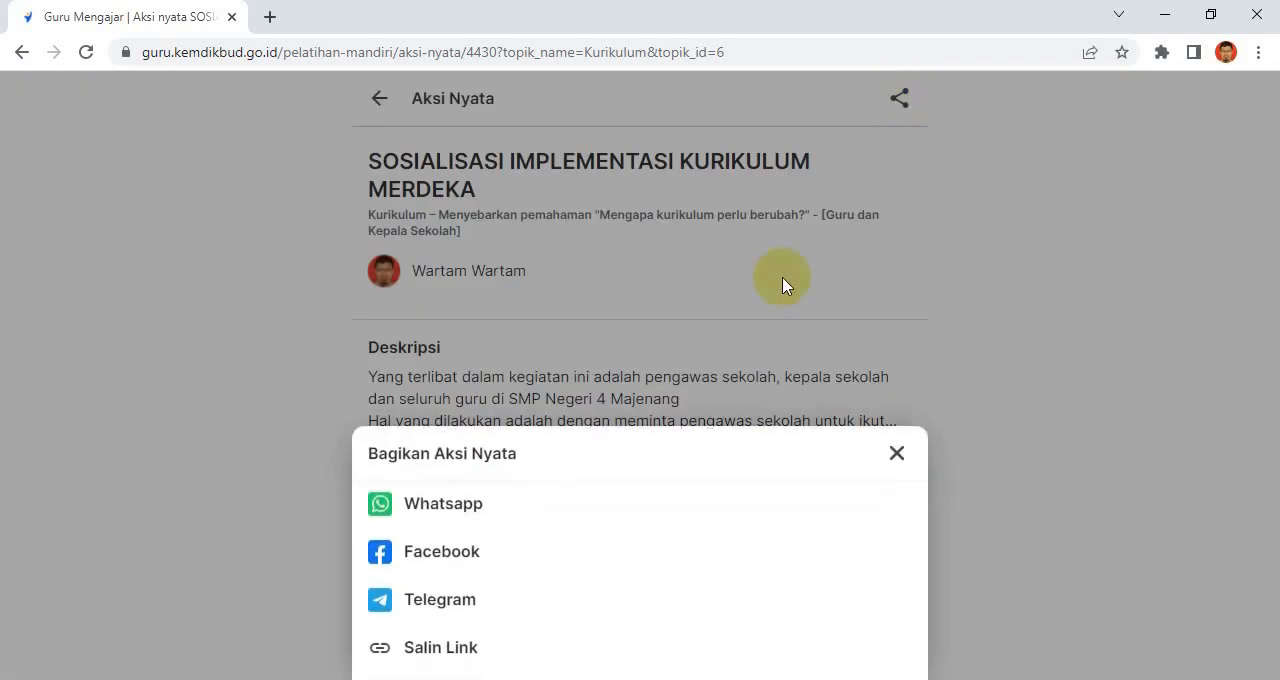
left_click(447, 650)
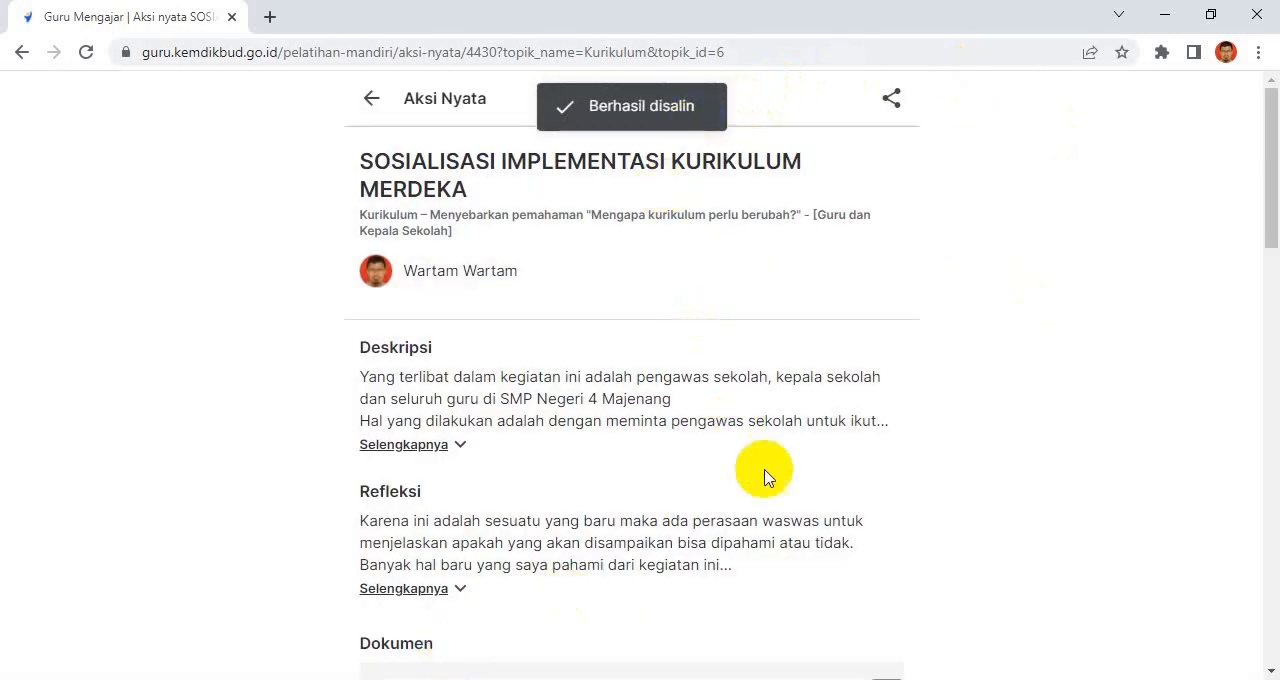
Step: Return to the REKAP PROGRES IKM form and check the Aksi Nyata question's short-answer field and the questions around it
left_click(815, 679)
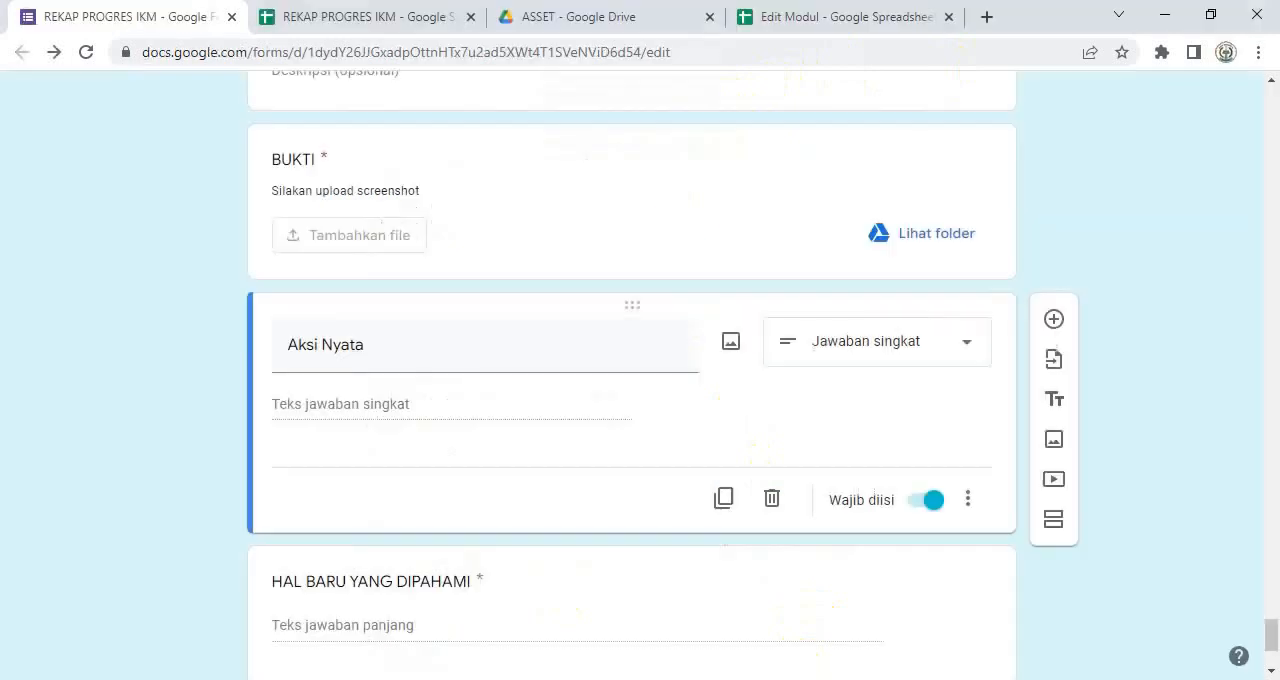
left_click(342, 408)
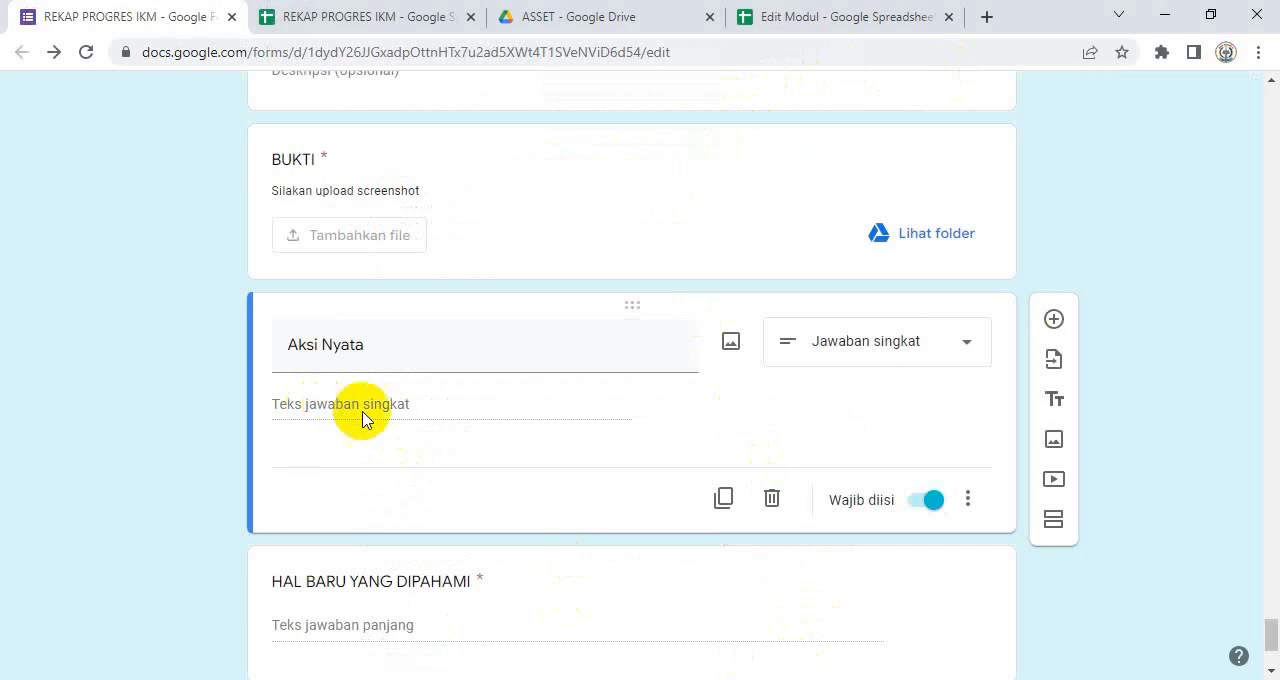
scroll(486, 457, "down", 2)
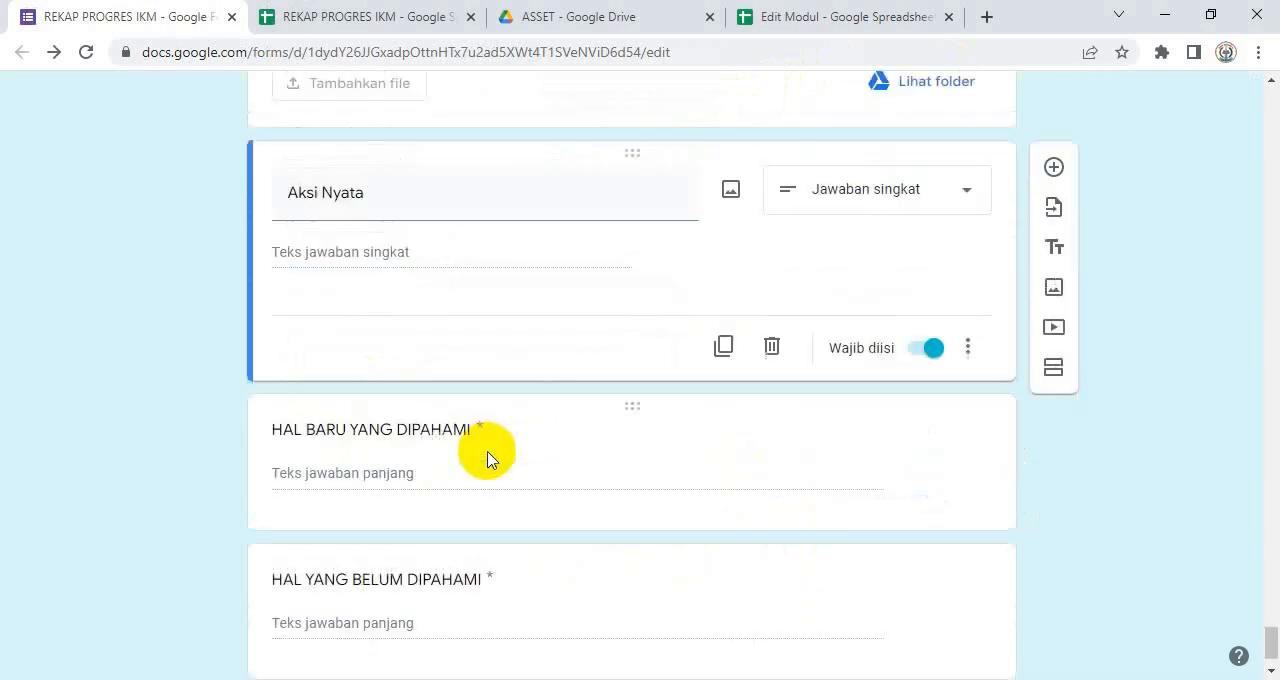
scroll(488, 460, "up", 1)
scroll(488, 459, "up", 1)
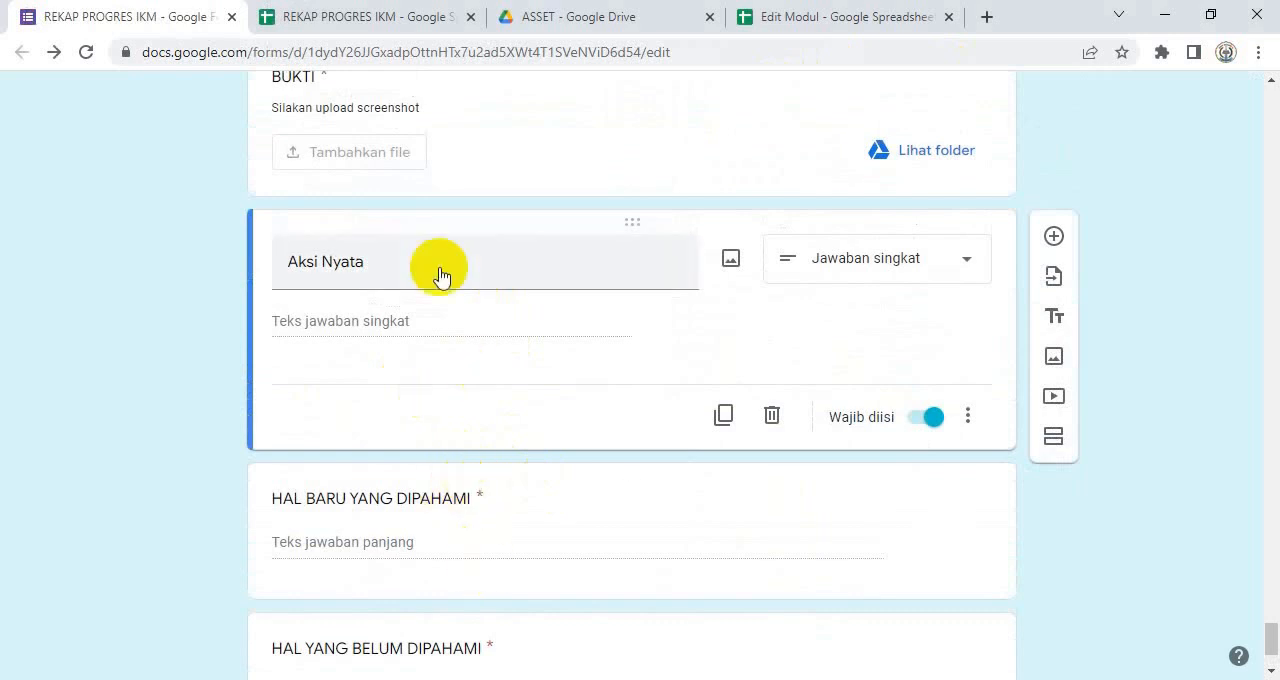
Step: Switch to the REKAP PROGRES IKM spreadsheet, open the Respon sheet and go along the header row to the KEGIATAN column
left_click(330, 18)
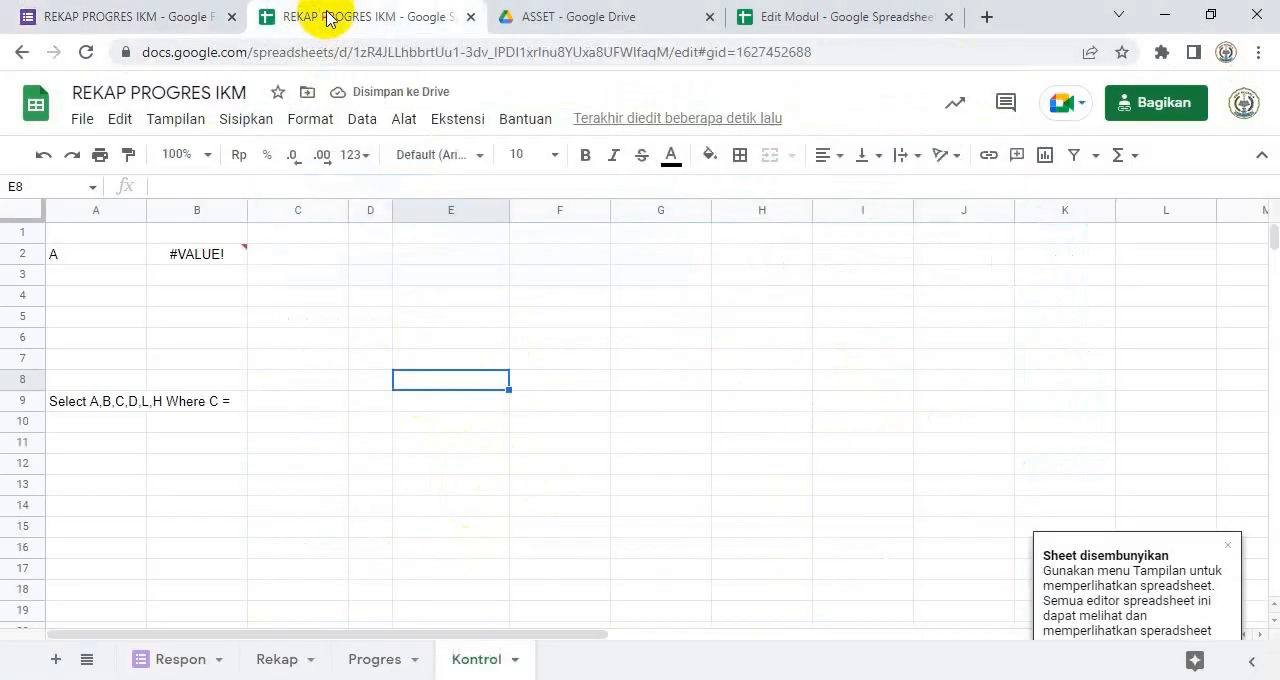
left_click(143, 22)
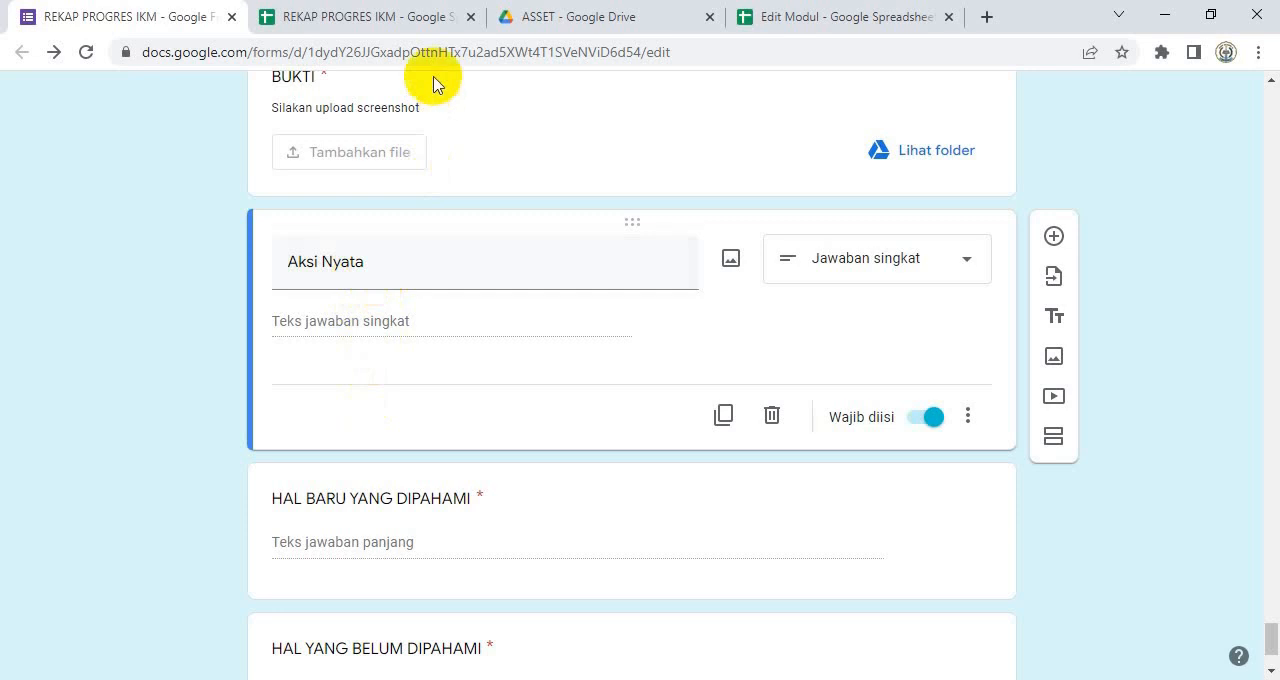
left_click(360, 16)
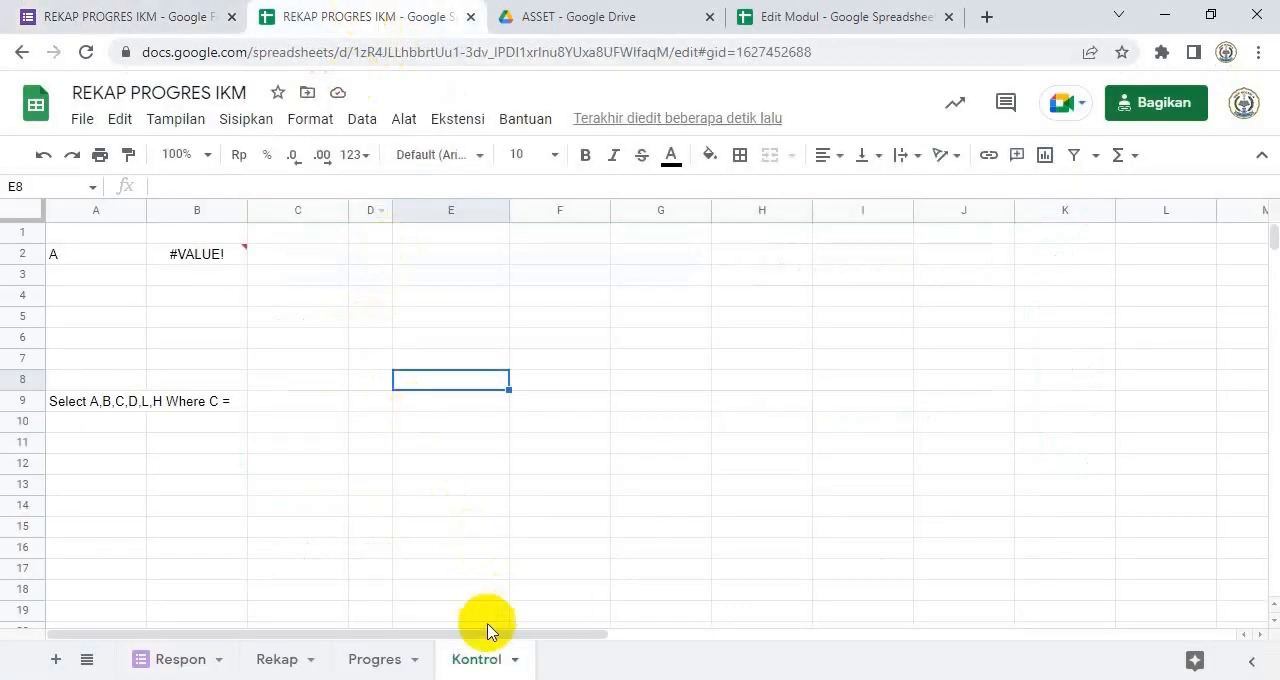
left_click(176, 660)
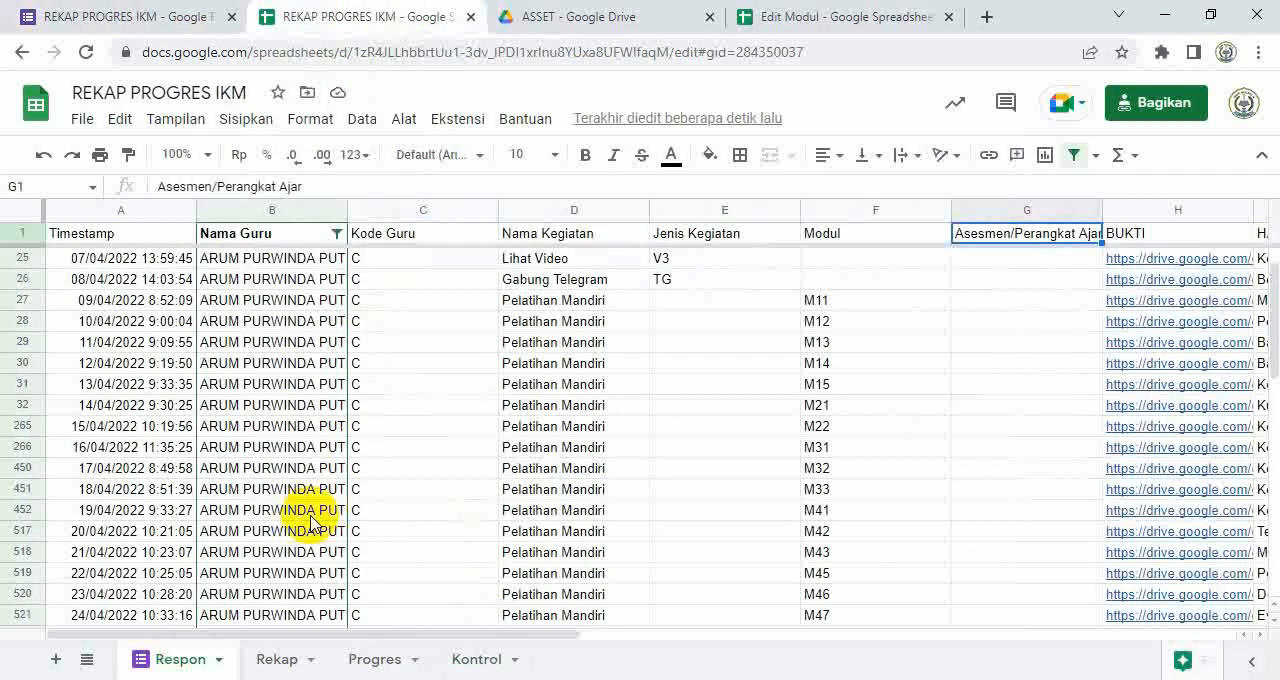
left_click(915, 238)
key("Right")
key("Right")
key("Right")
key("Right")
key("Right")
key("Right")
key("Right")
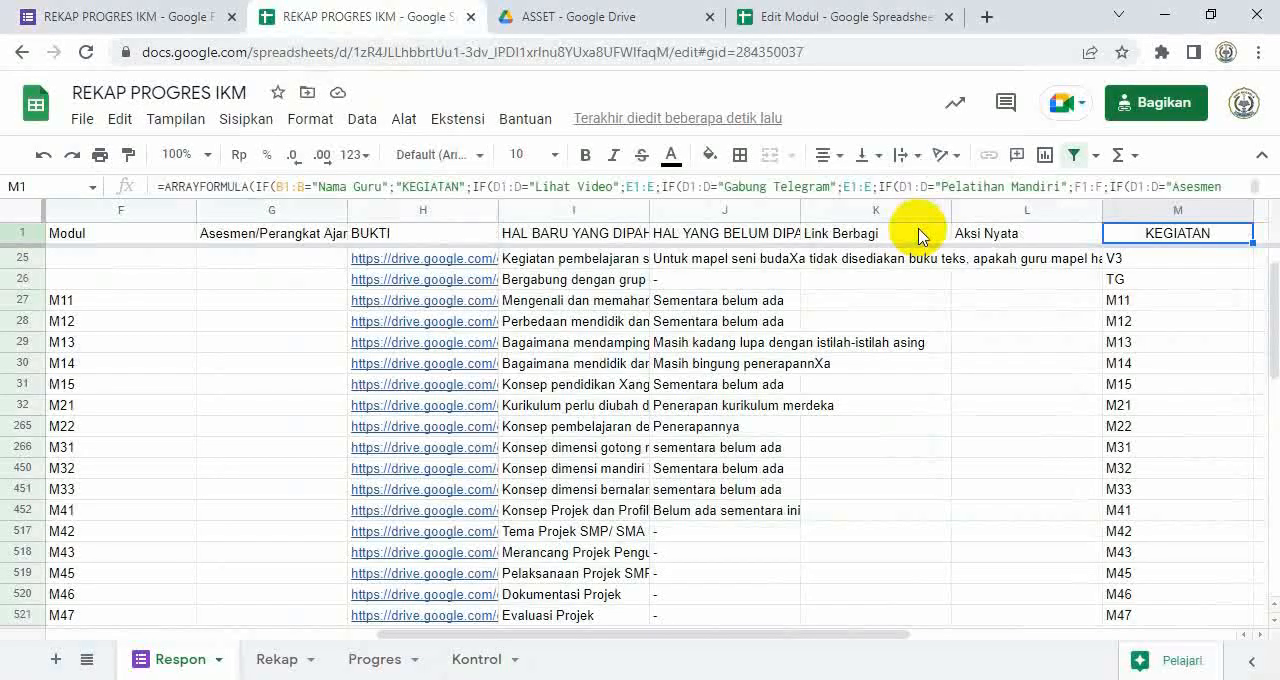
Step: Examine the Aksi Nyata column and the formula in the KEGIATAN header cell M1 of the Respon sheet
left_click(1016, 241)
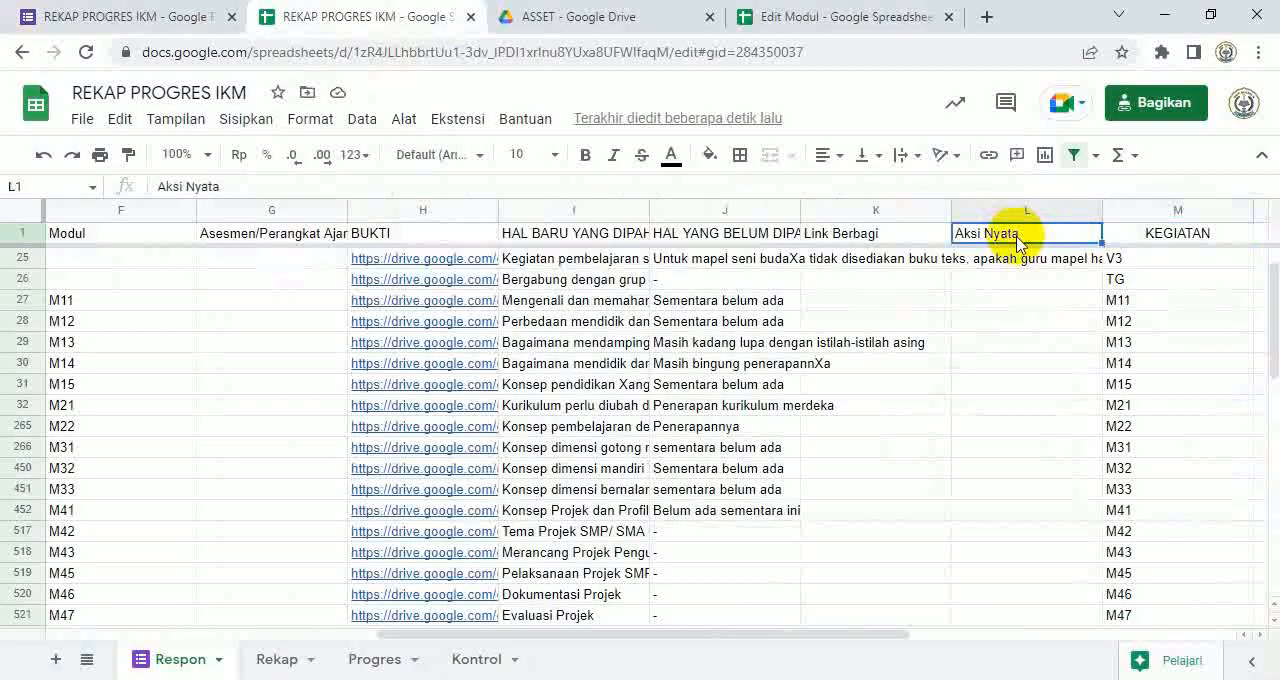
scroll(978, 352, "down", 1)
scroll(978, 352, "up", 2)
scroll(980, 350, "up", 1)
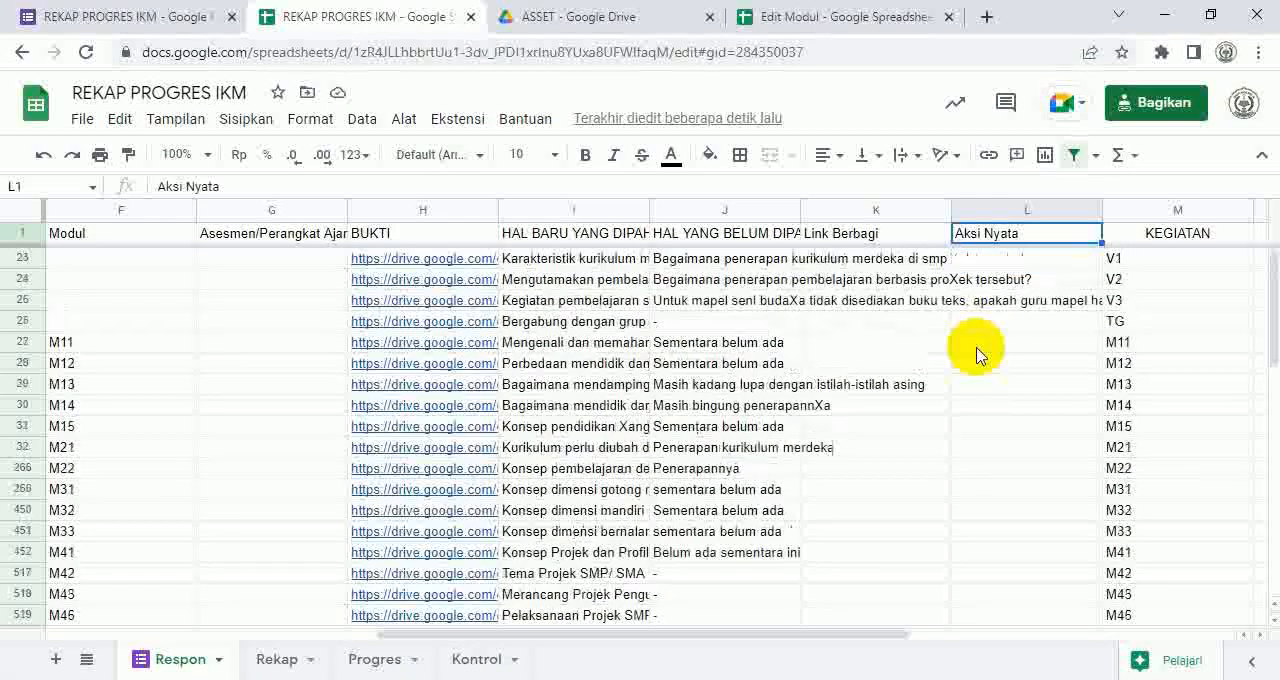
left_click(1154, 240)
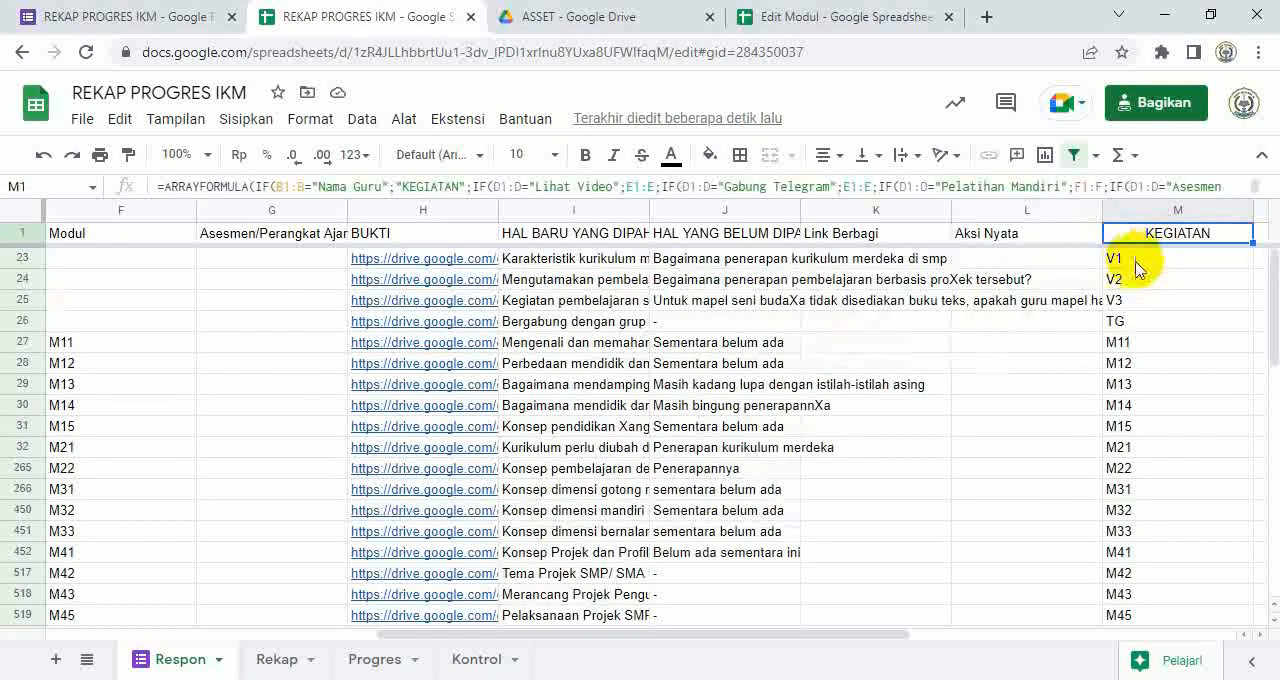
left_click(1034, 233)
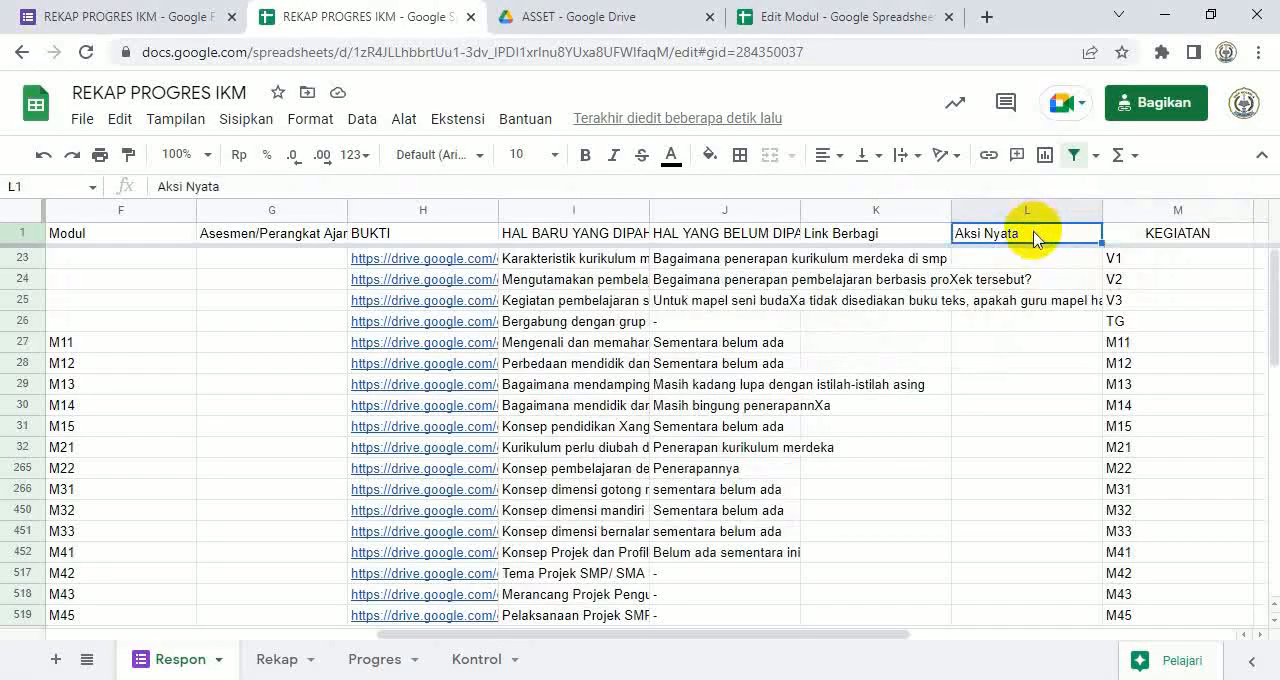
left_click(1180, 240)
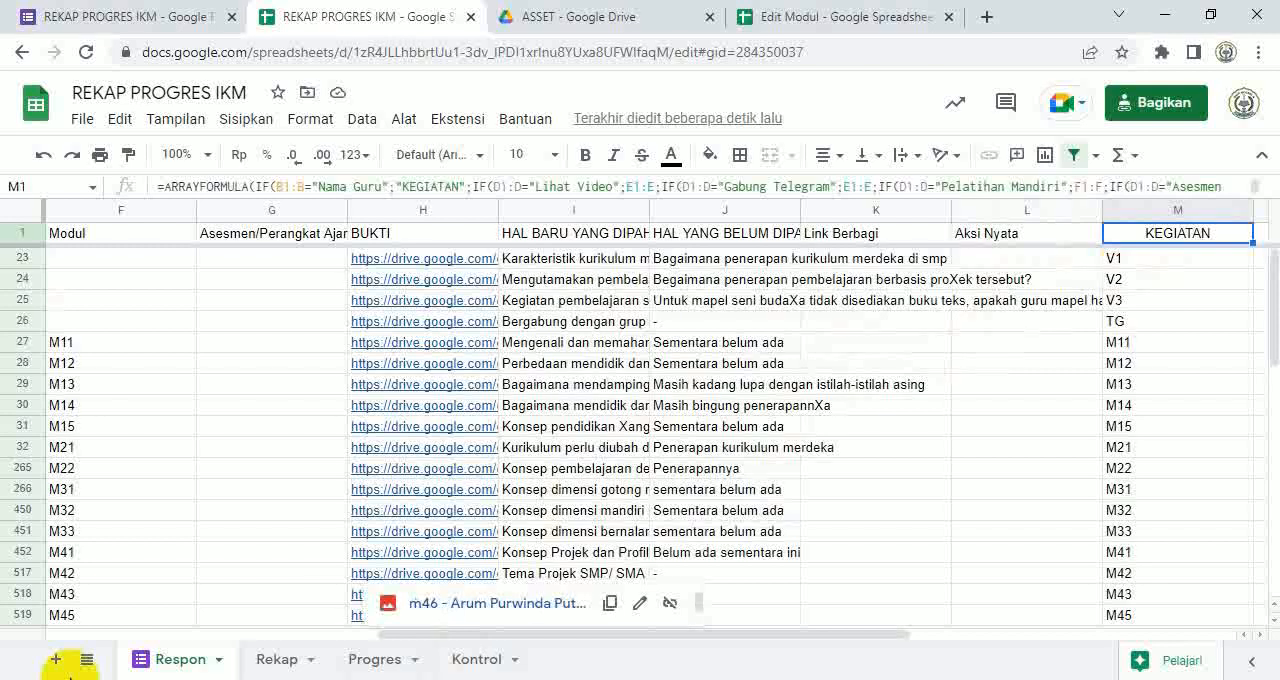
Step: Show the hidden Kode sheet to inspect the KEGIATAN formula in E1, and hide the sheet again
left_click(88, 661)
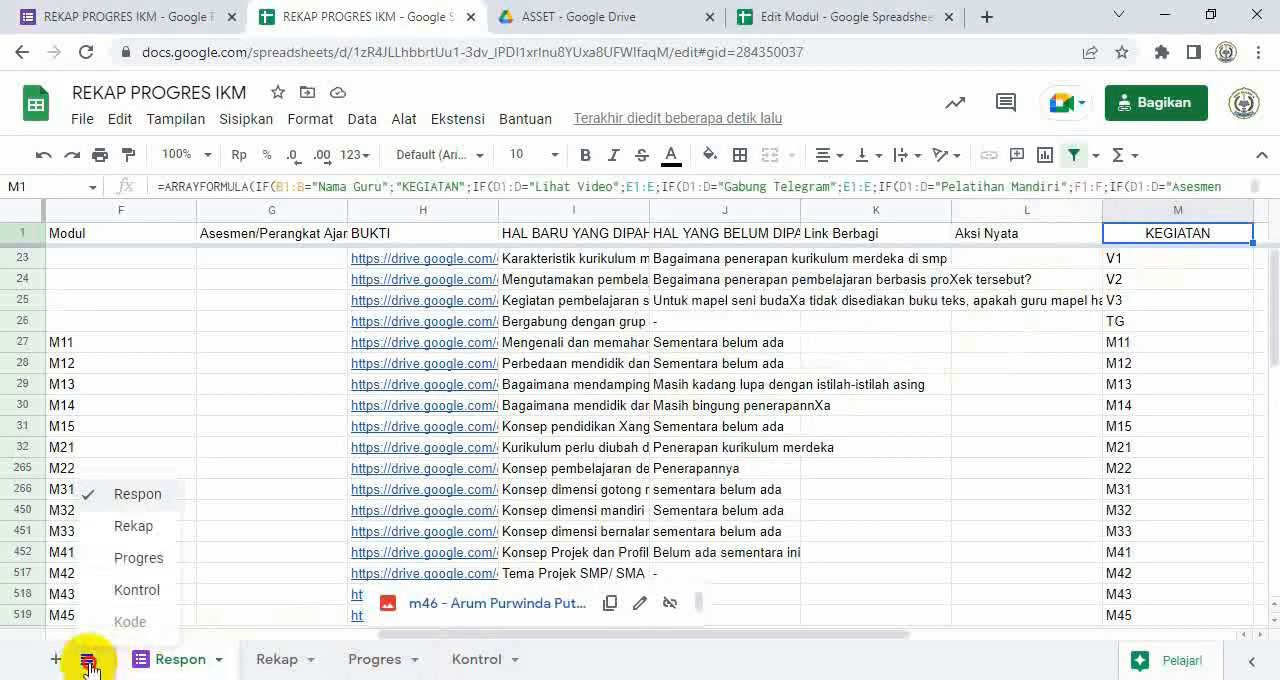
left_click(130, 621)
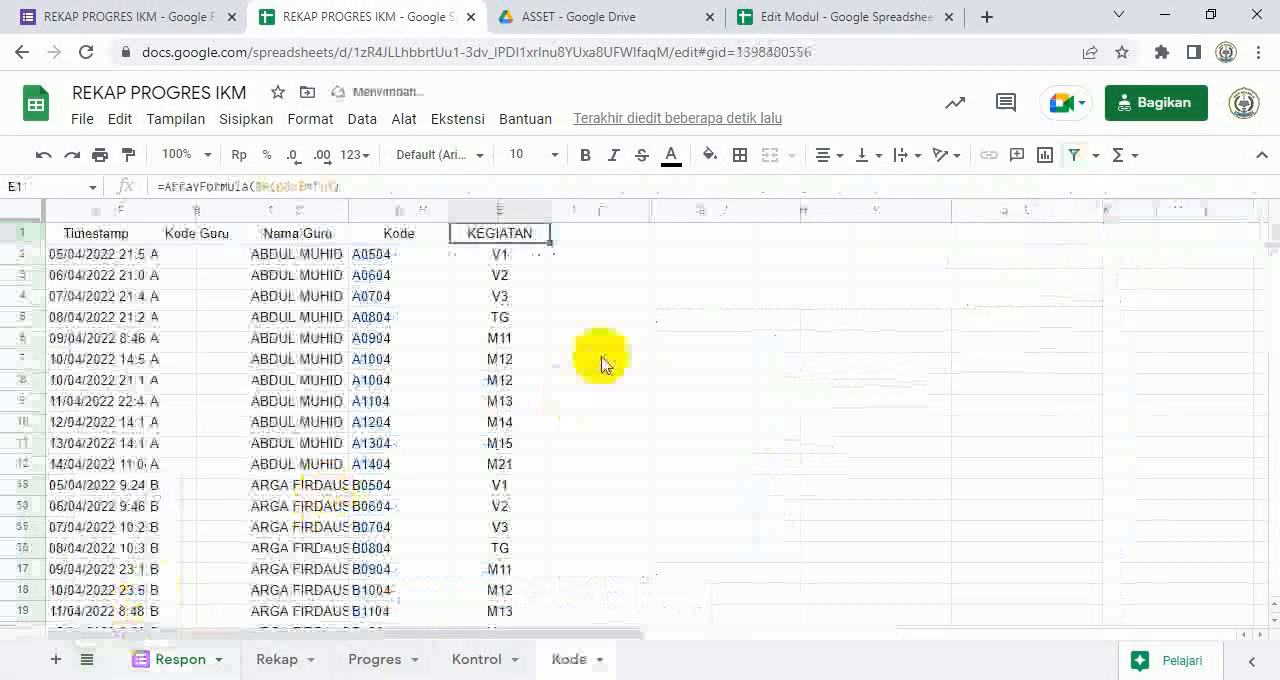
left_click(500, 296)
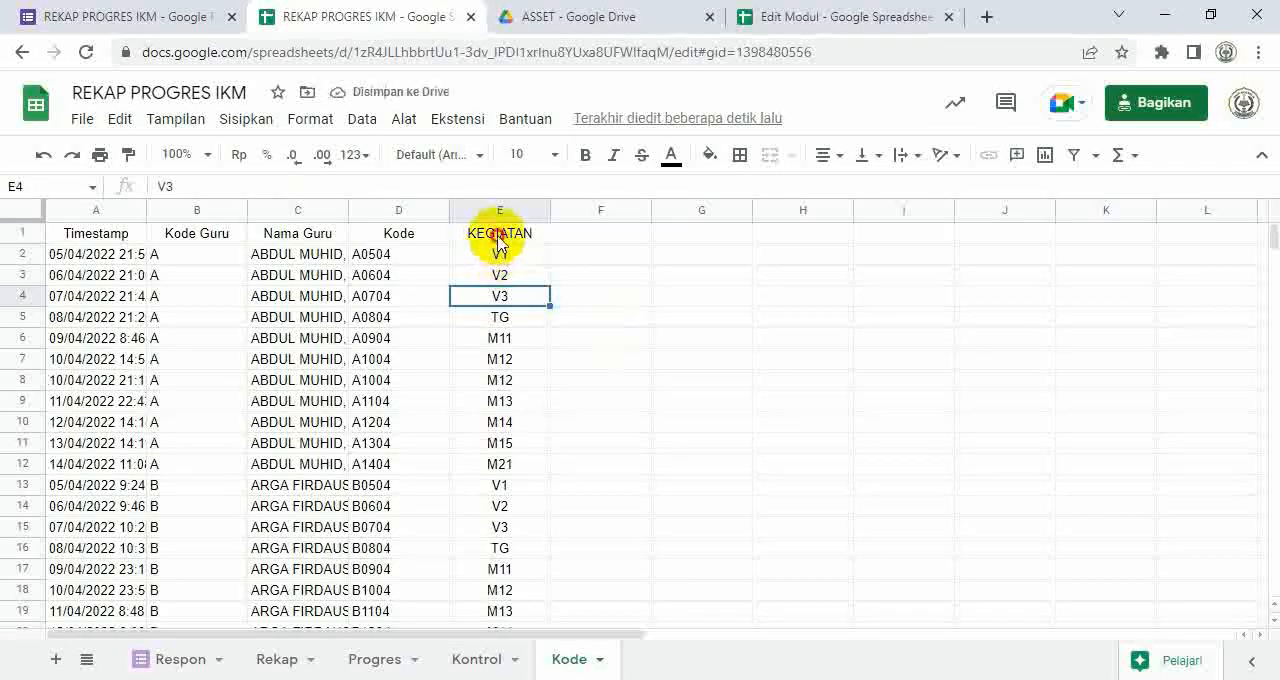
left_click(500, 235)
left_click(312, 192)
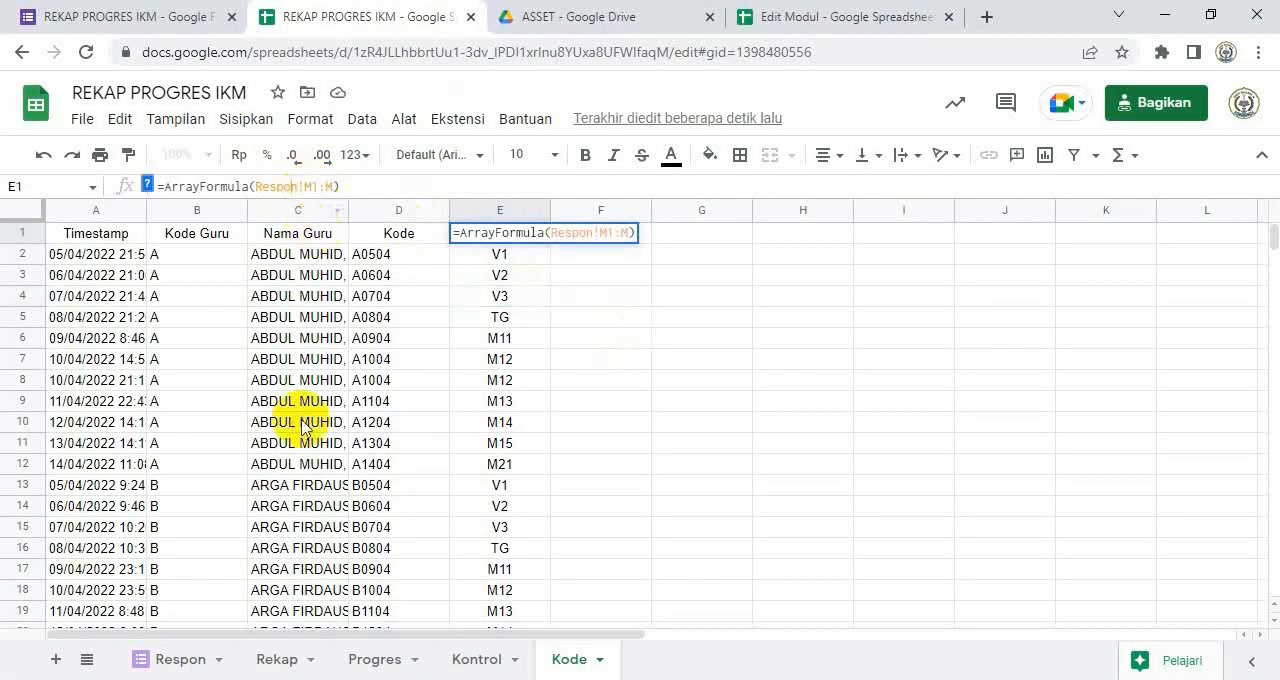
left_click(603, 660)
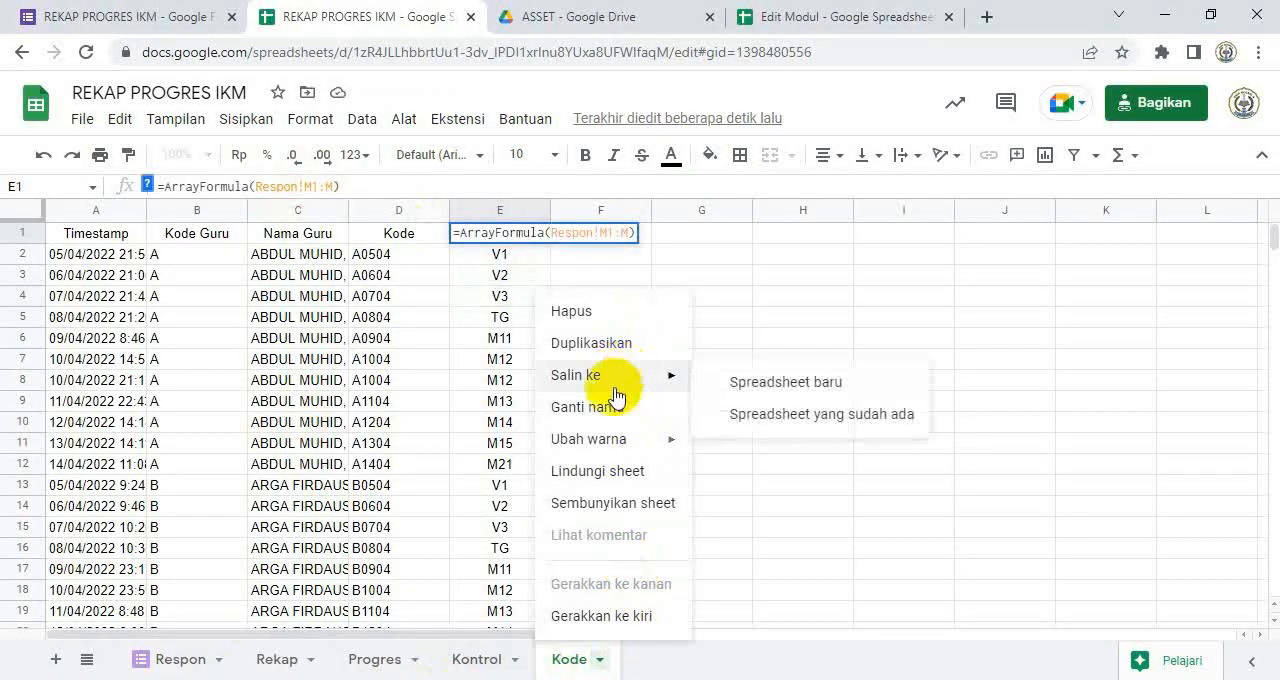
left_click(615, 505)
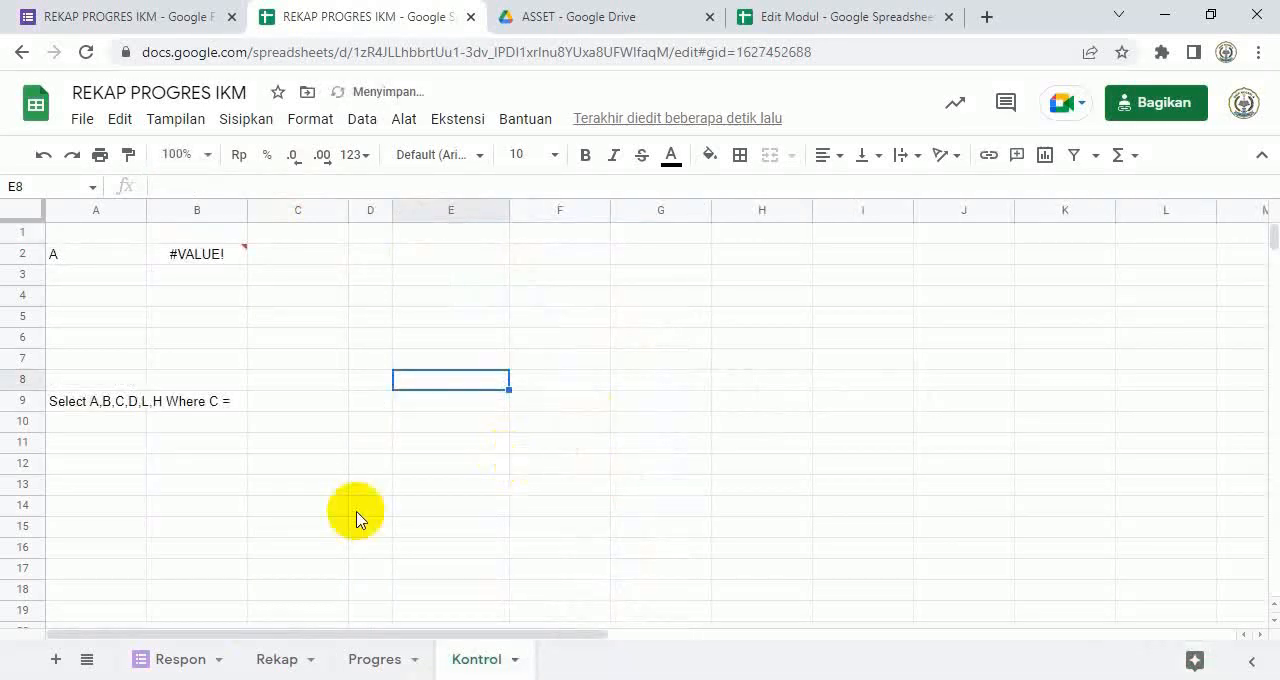
Step: Review the teachers' dated module codes in the Rekap sheet and compare them with the Respon sheet
left_click(263, 663)
scroll(700, 485, "up", 1)
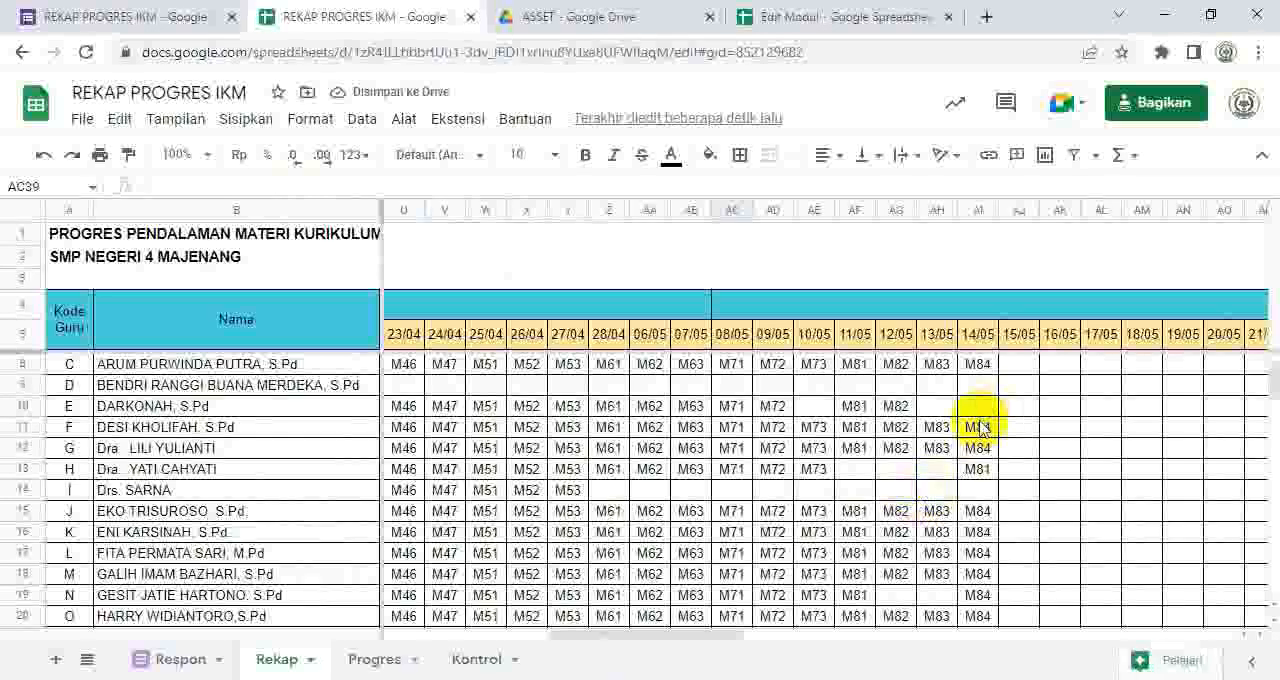
scroll(980, 420, "down", 1)
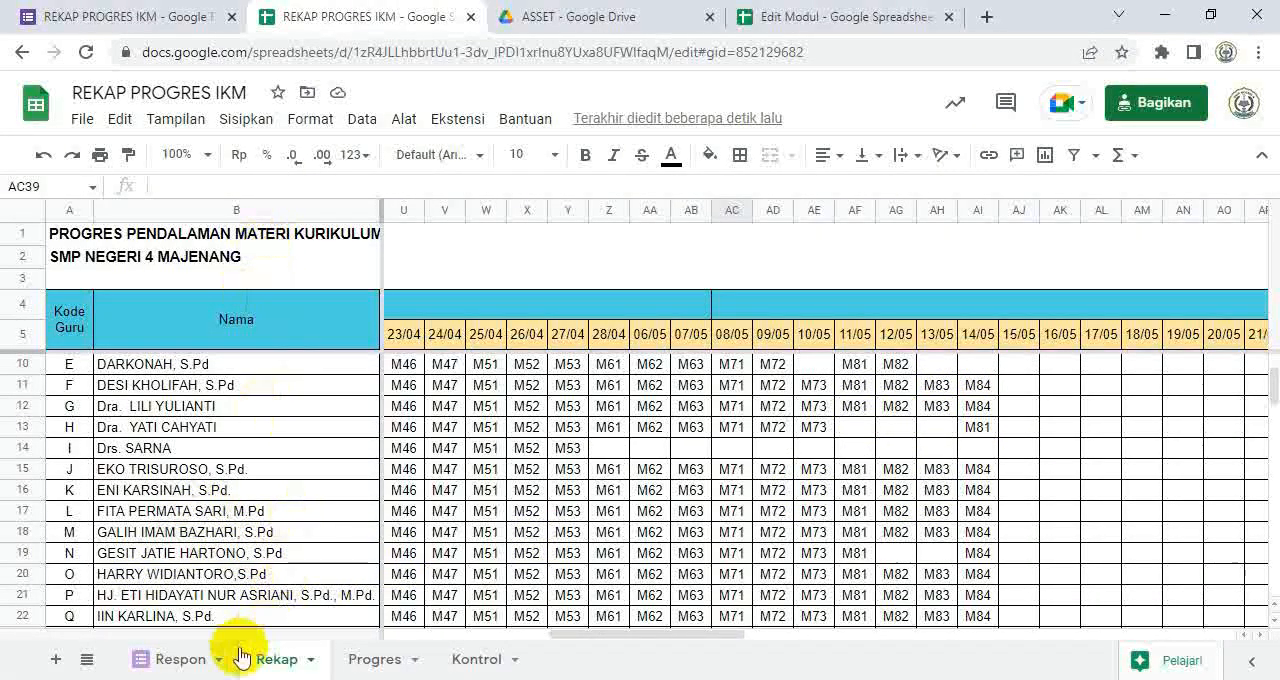
left_click(180, 659)
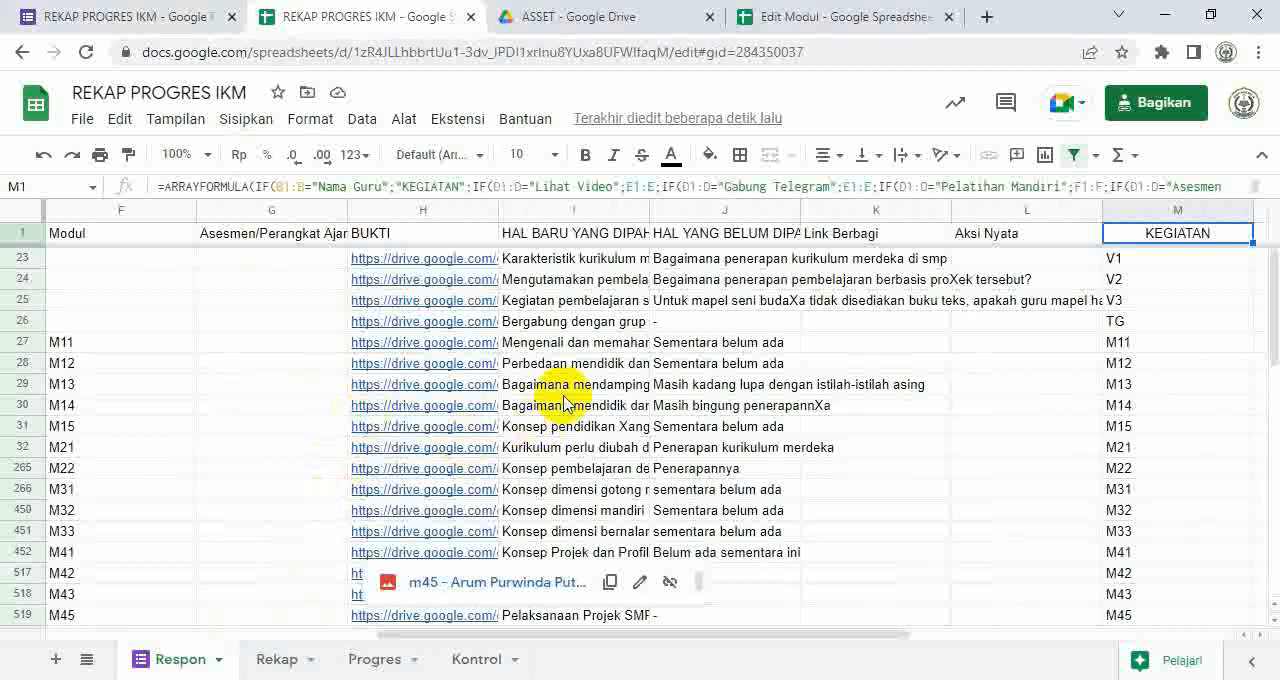
left_click(272, 662)
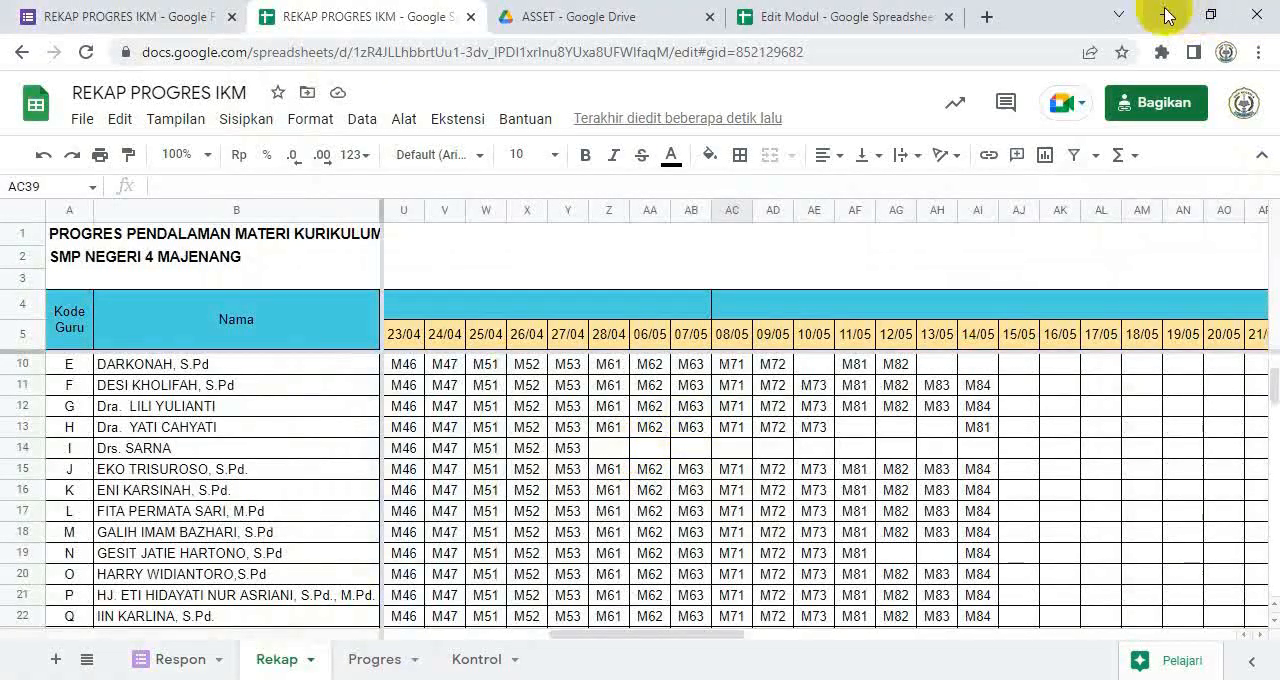
Step: Minimize the browser windows and the Notepad window to show the desktop
left_click(1165, 14)
left_click(1160, 14)
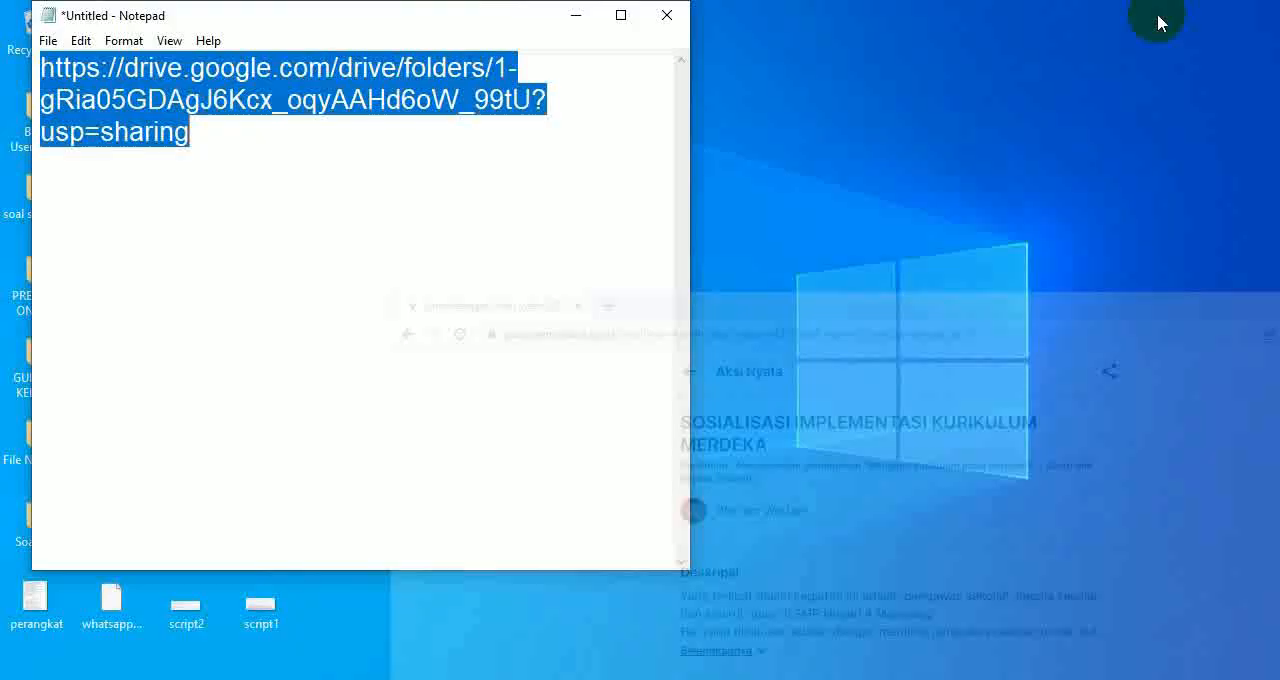
left_click(582, 15)
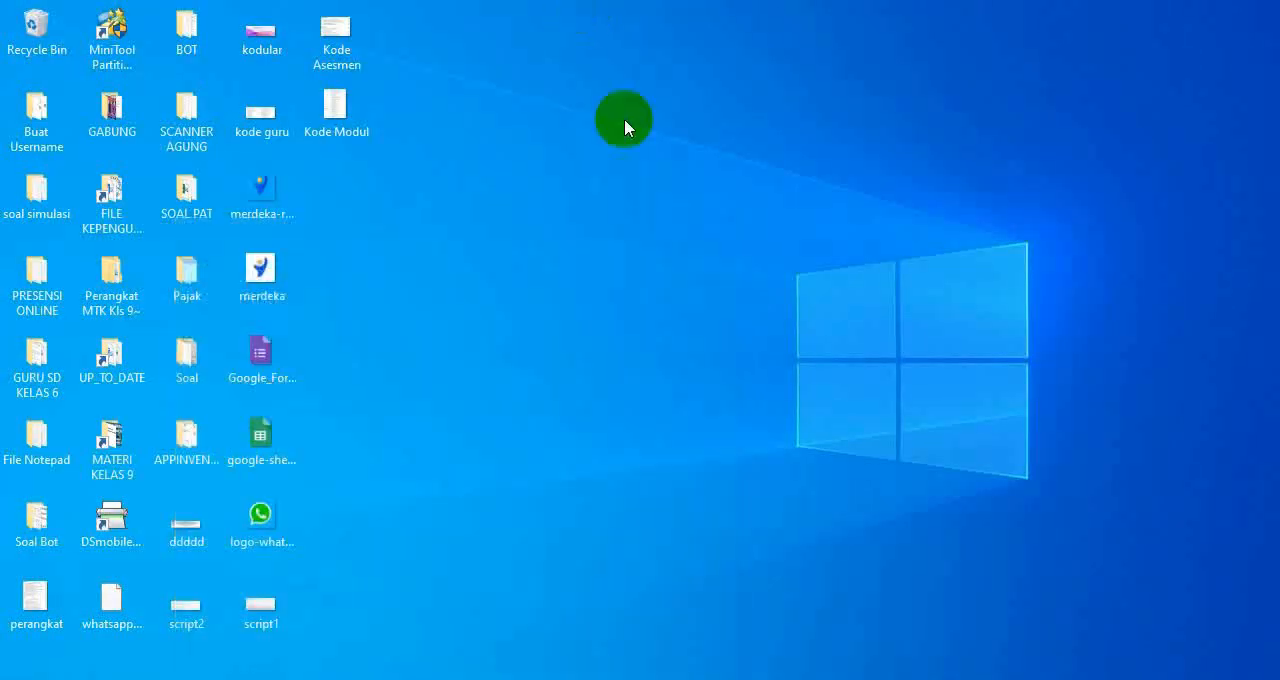